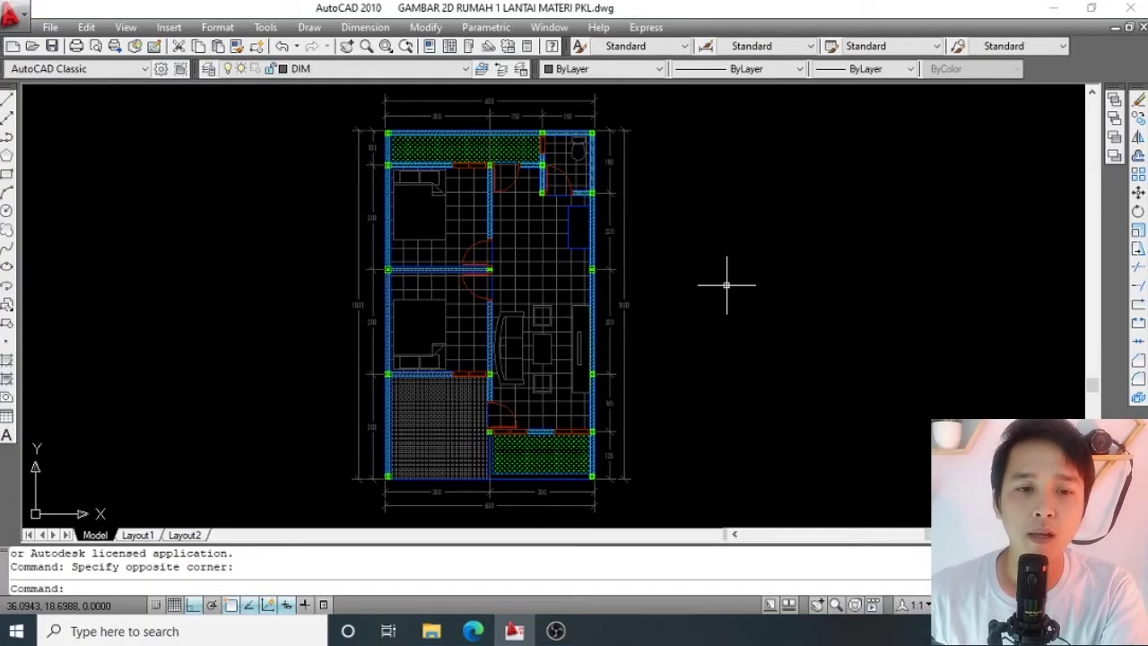
Zoom and pan so the whole floor plan, including its top dimensions, is in view.
scroll(726, 285, "up", 1)
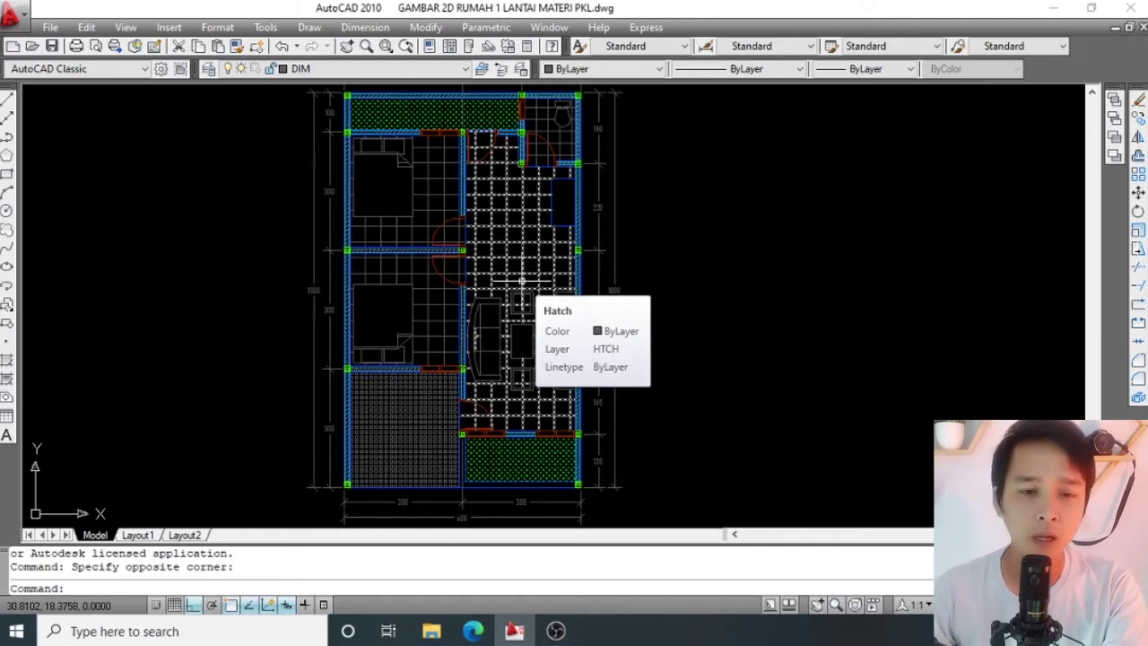
middle_click_drag(519, 248, 520, 259)
scroll(519, 258, "down", 2)
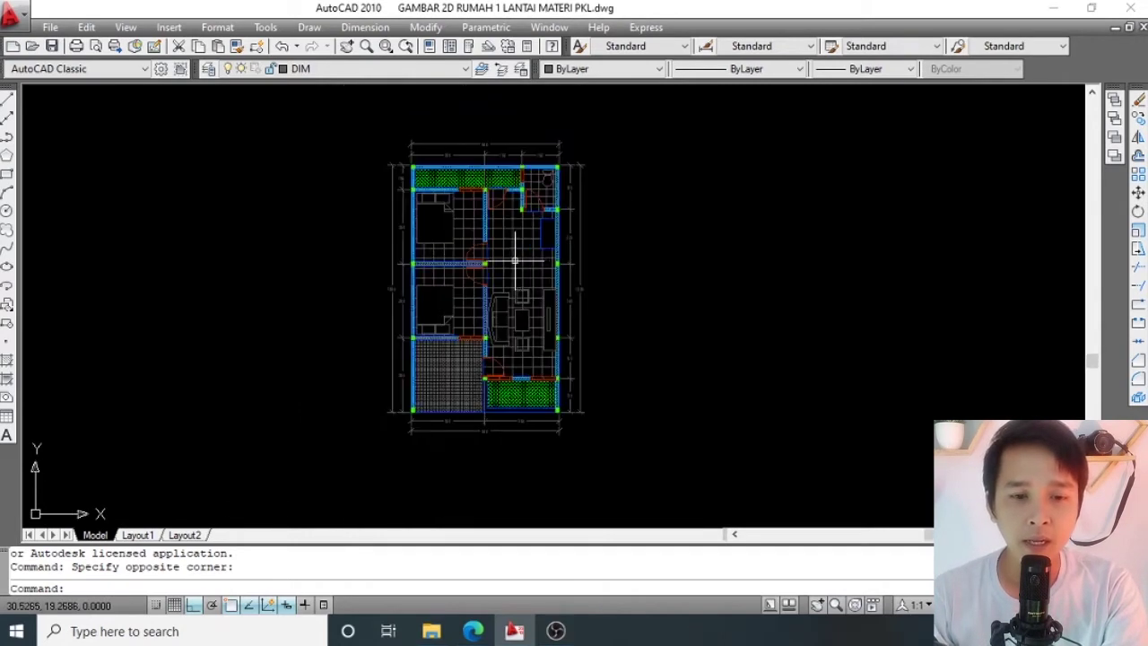
scroll(516, 260, "up", 1)
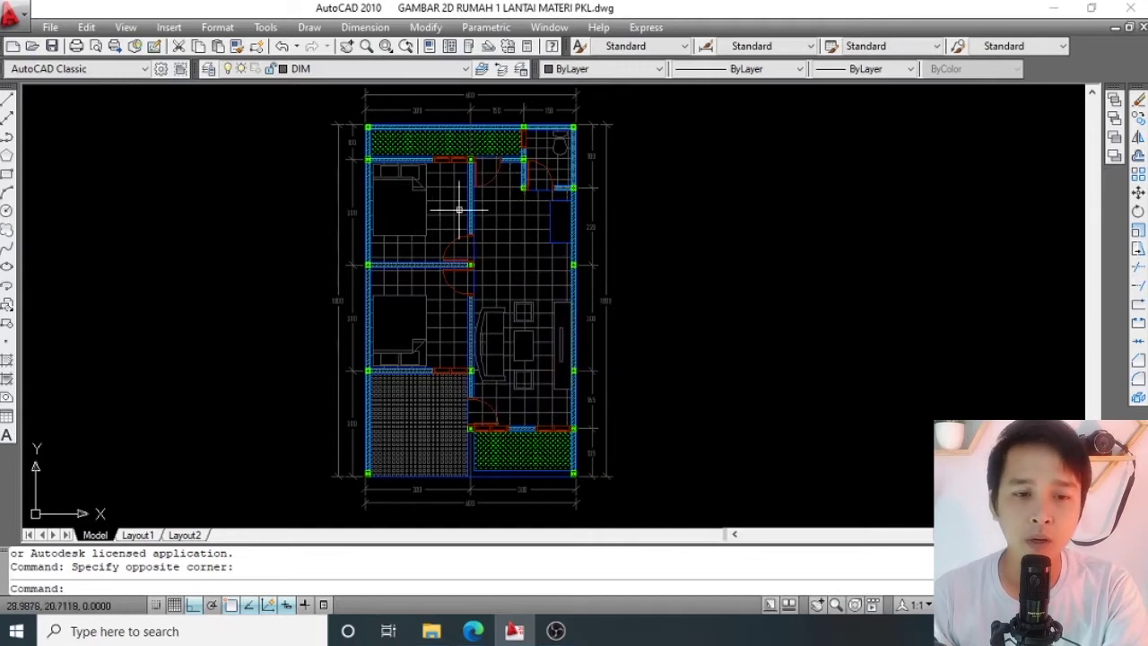
scroll(417, 194, "up", 3)
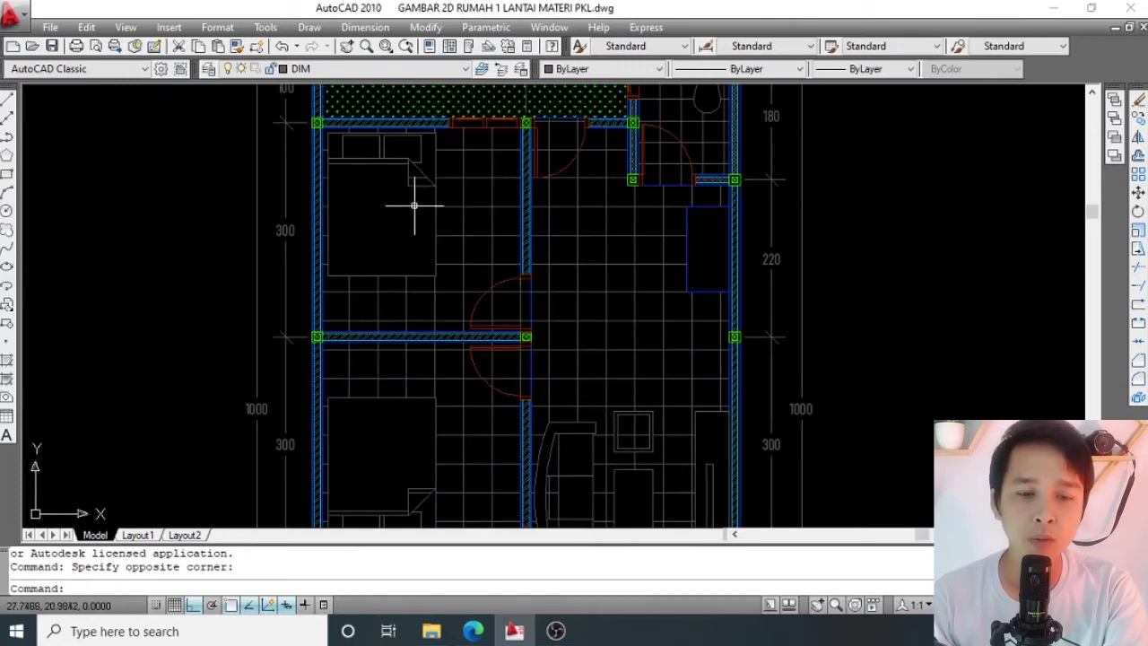
scroll(425, 206, "down", 4)
scroll(512, 299, "up", 1)
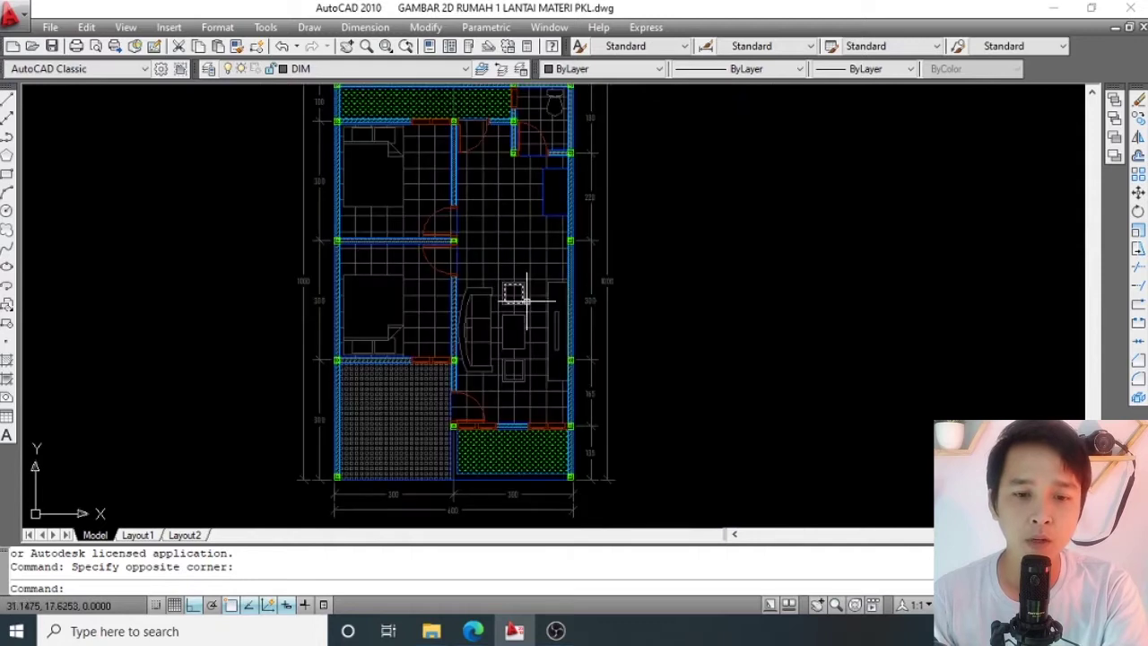
scroll(530, 327, "up", 2)
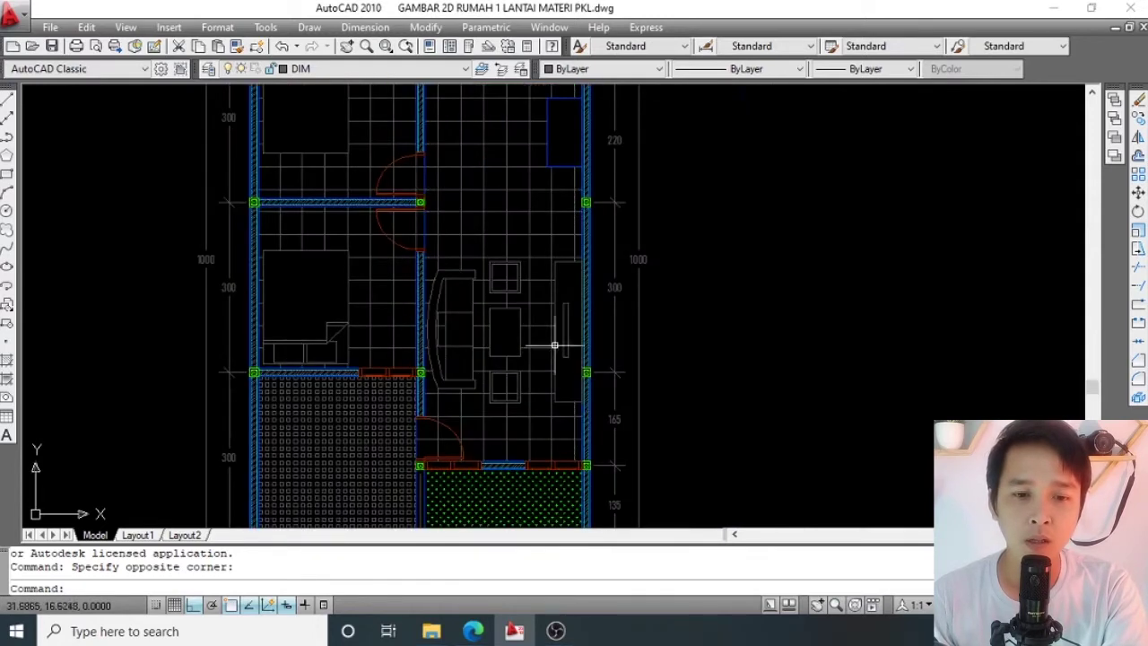
mouse_move(513, 296)
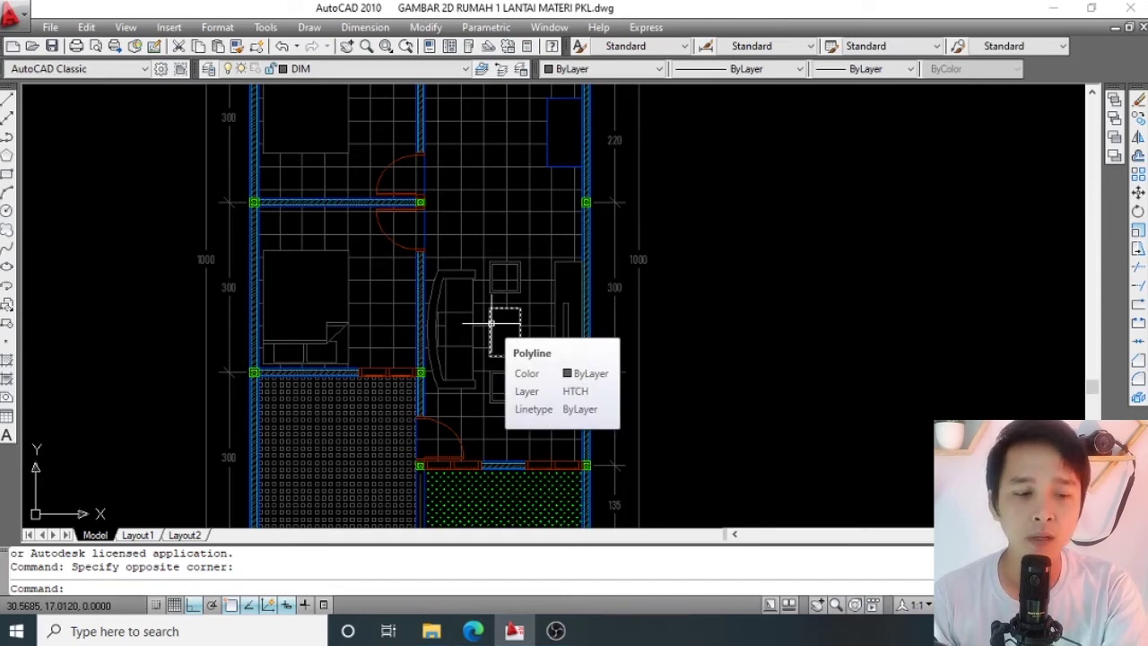
scroll(502, 296, "up", 2)
scroll(518, 268, "up", 1)
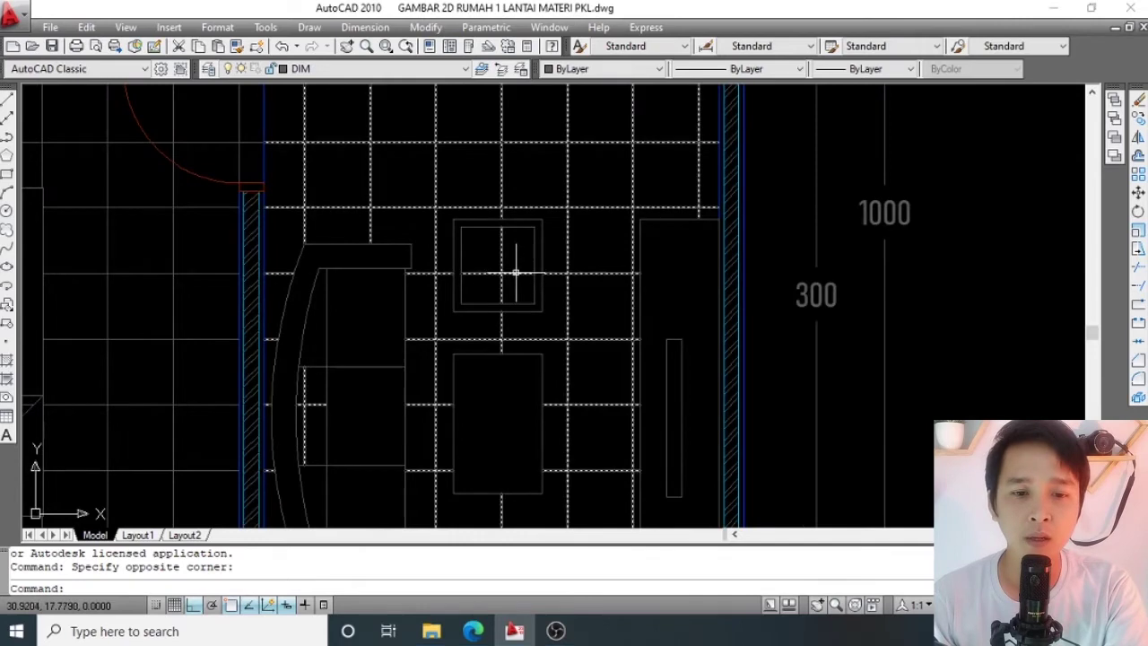
scroll(515, 267, "down", 2)
middle_click_drag(523, 209, 529, 254)
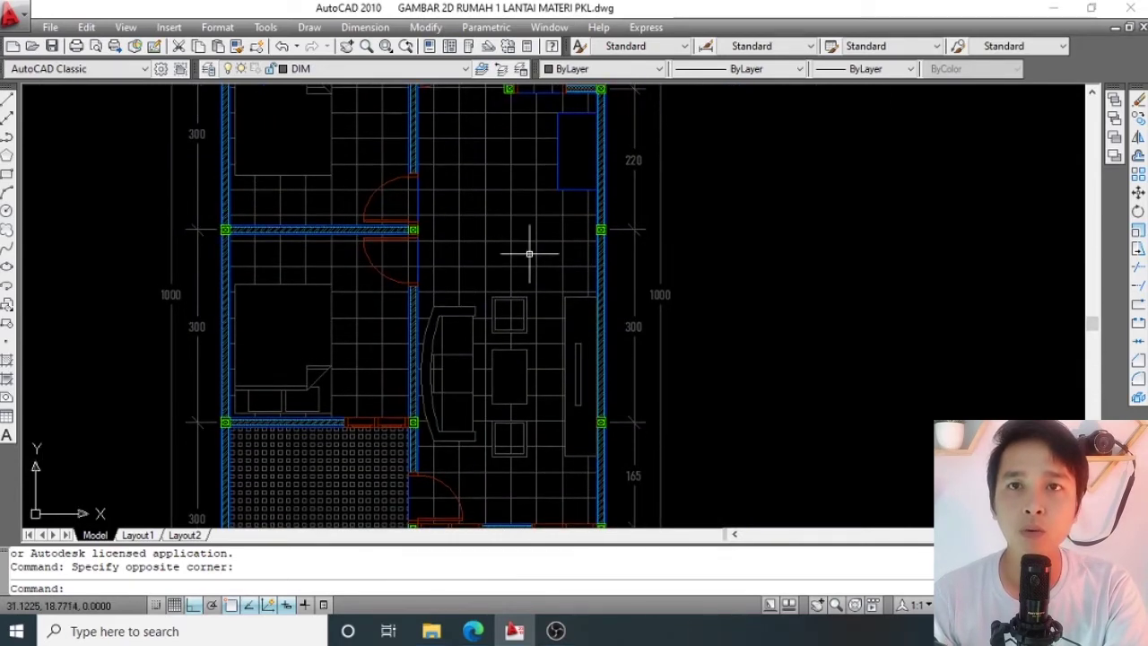
scroll(529, 254, "down", 2)
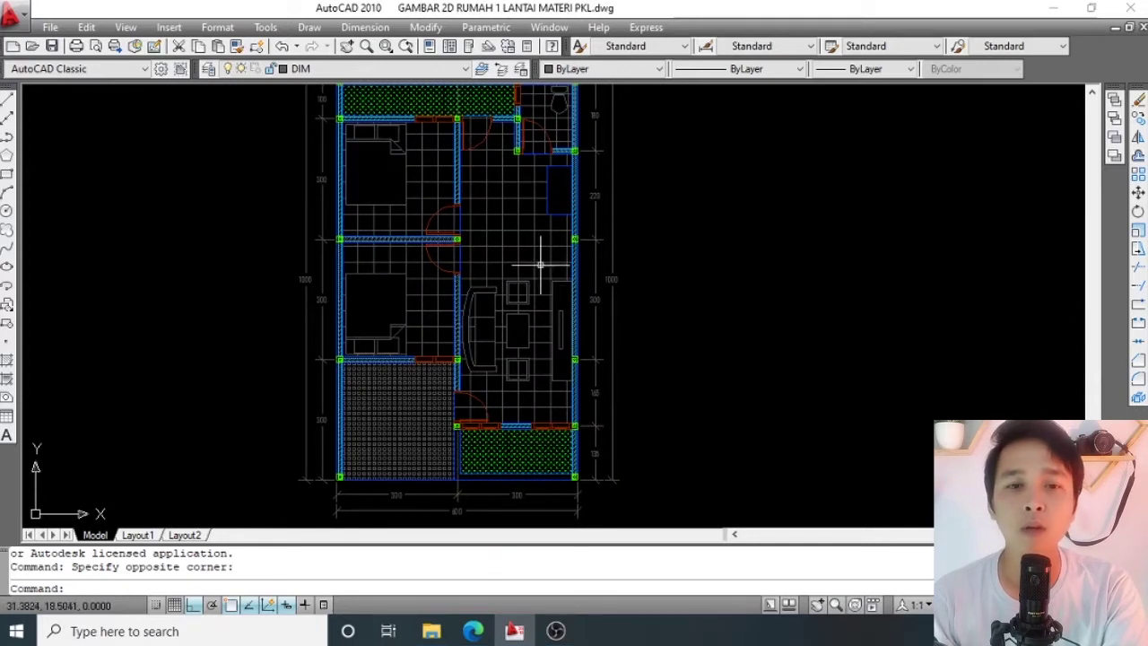
middle_click_drag(543, 261, 537, 329)
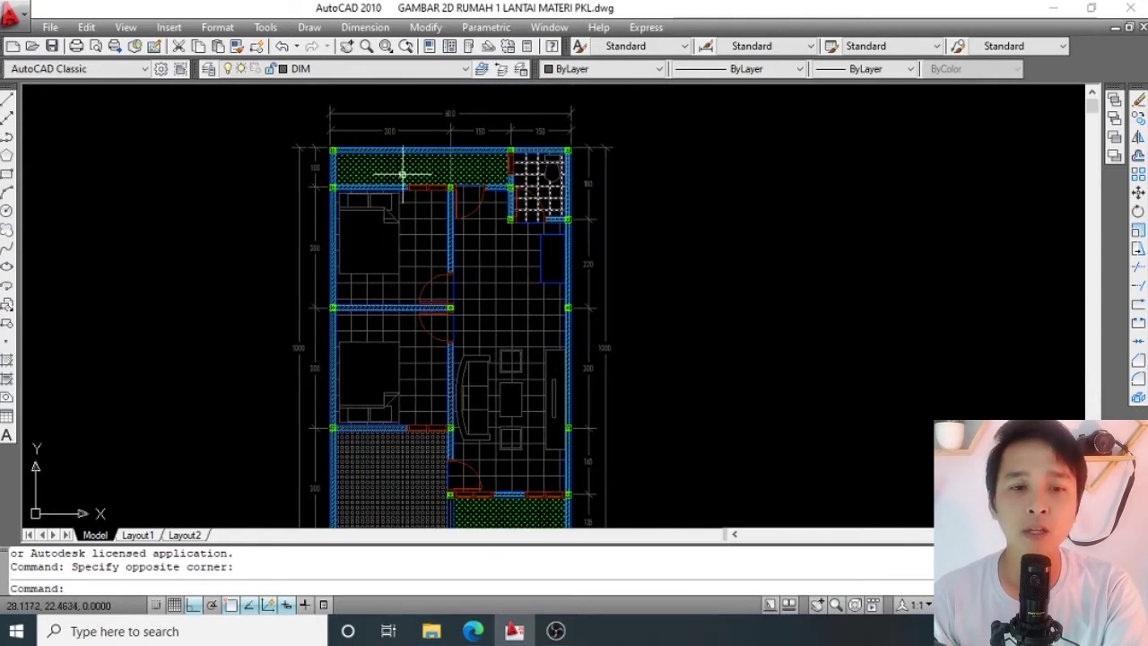
mouse_move(421, 187)
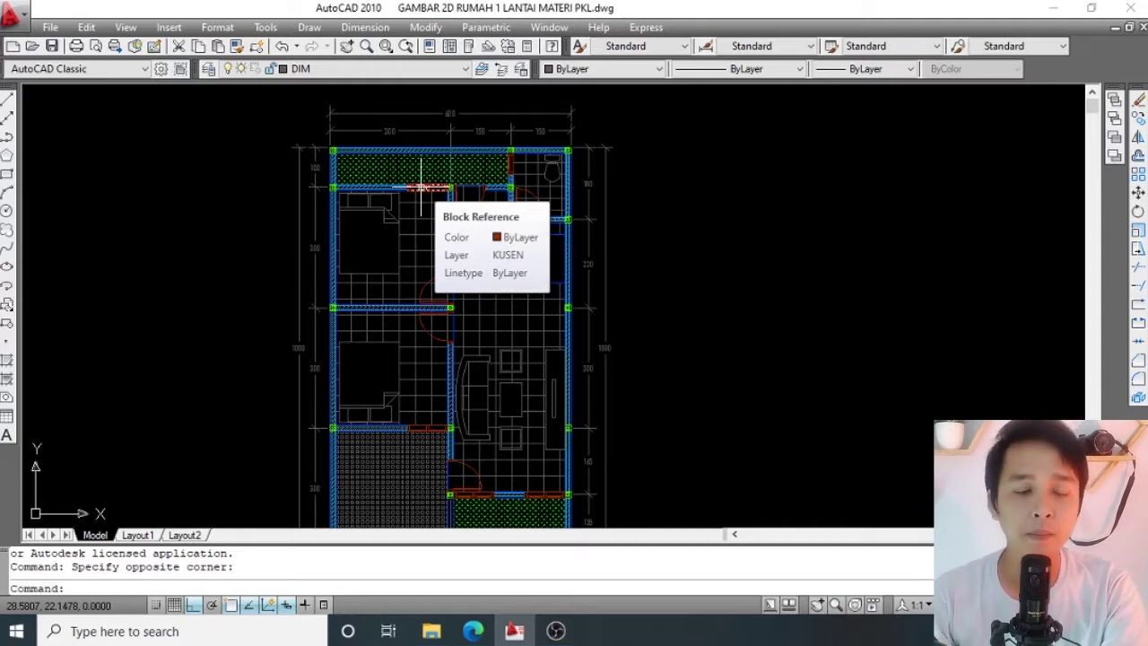
scroll(420, 187, "down", 4)
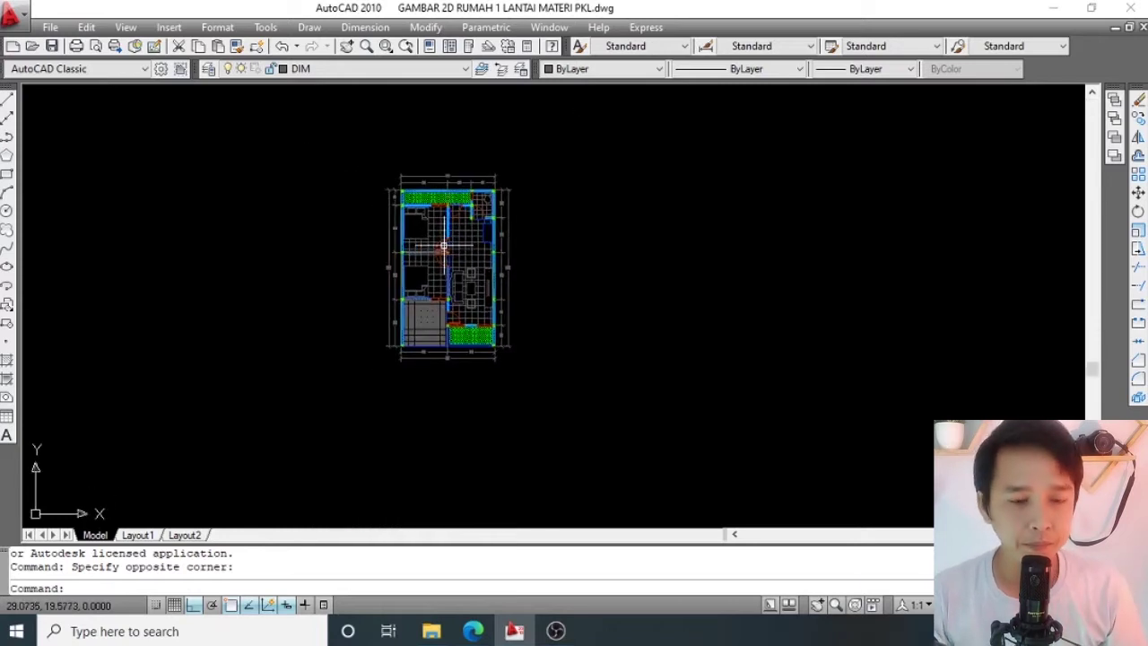
middle_click_drag(443, 245, 449, 265)
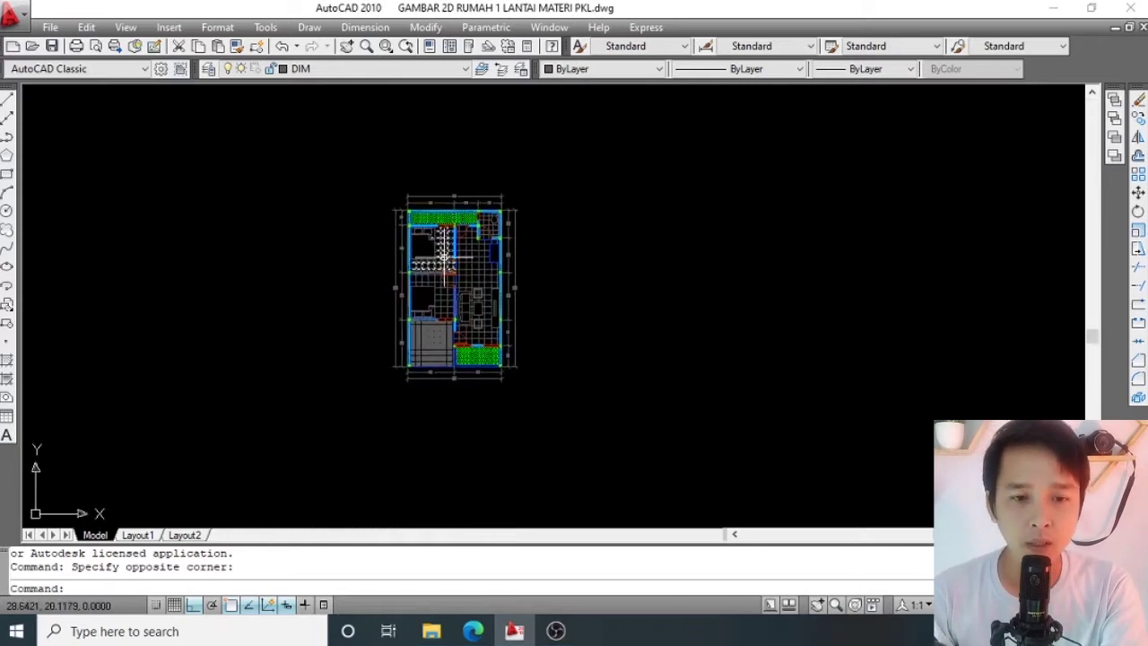
scroll(423, 252, "up", 3)
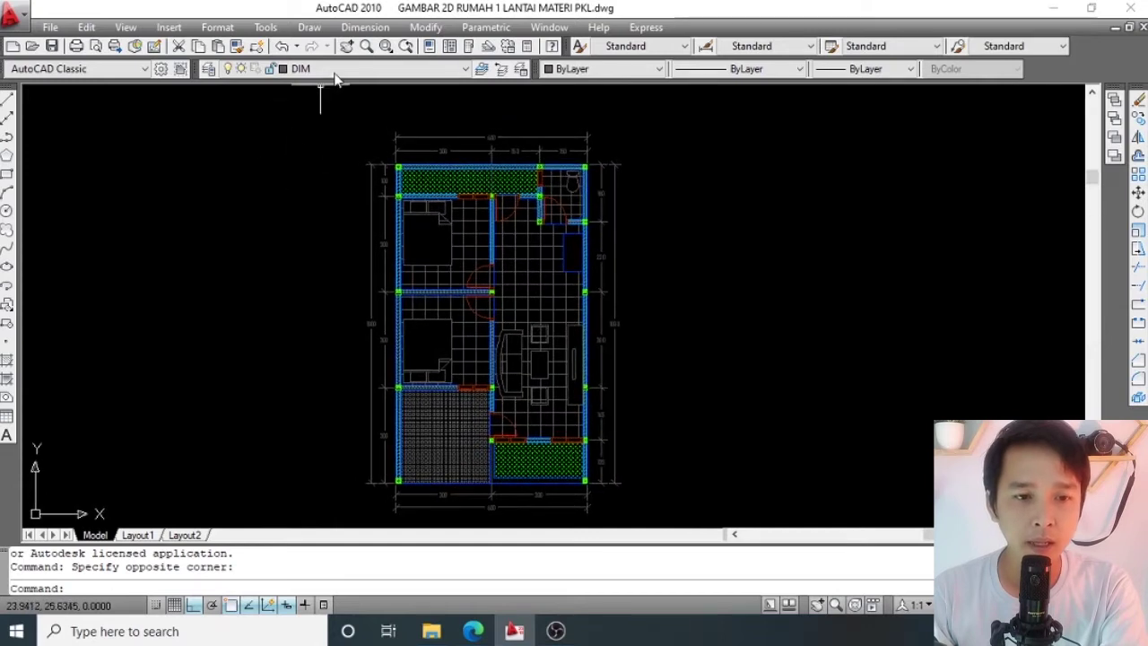
Create a new layer named TEKS with light grey colour 254 in the Layer Properties Manager.
left_click(331, 69)
left_click(533, 107)
left_click(480, 116)
left_click(444, 109)
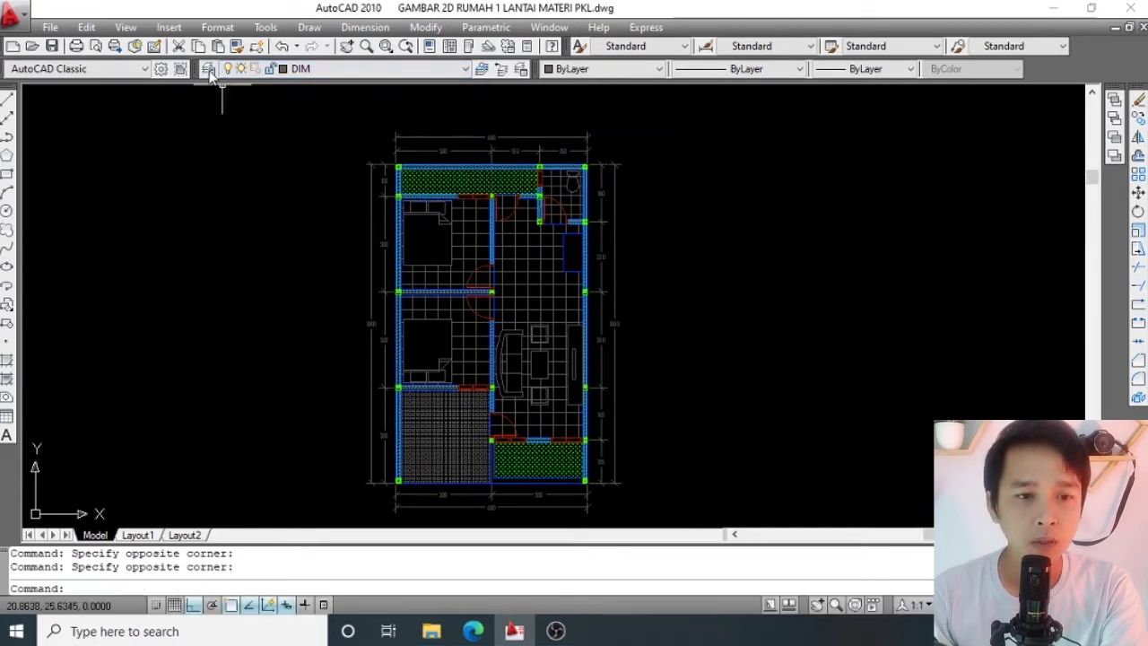
left_click(209, 70)
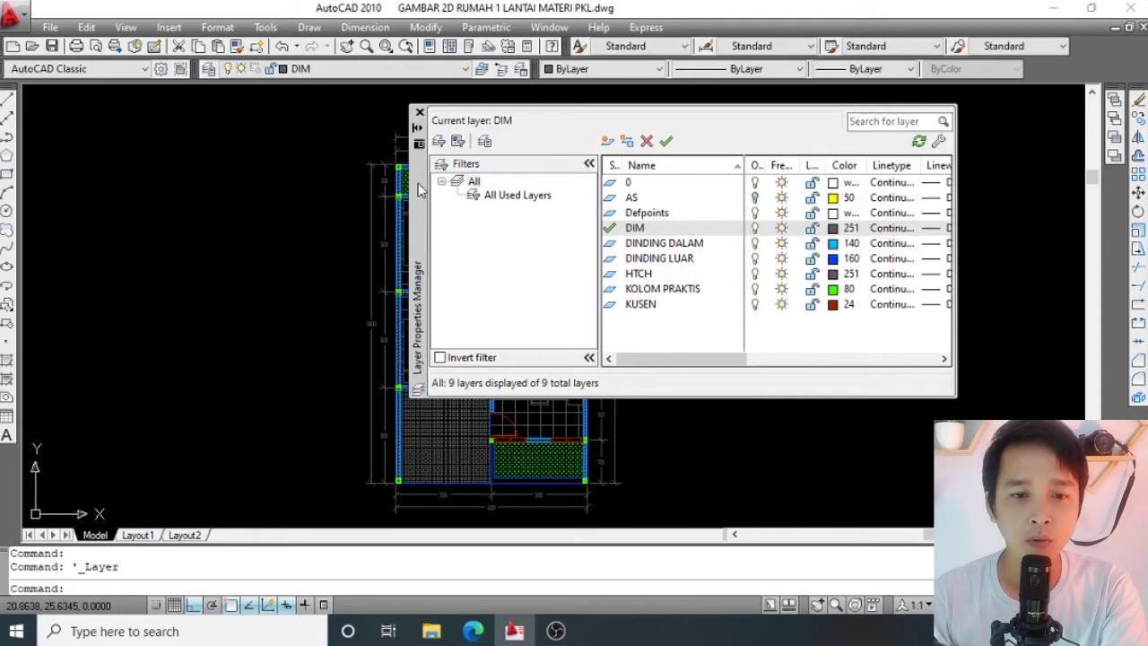
left_click_drag(417, 188, 361, 194)
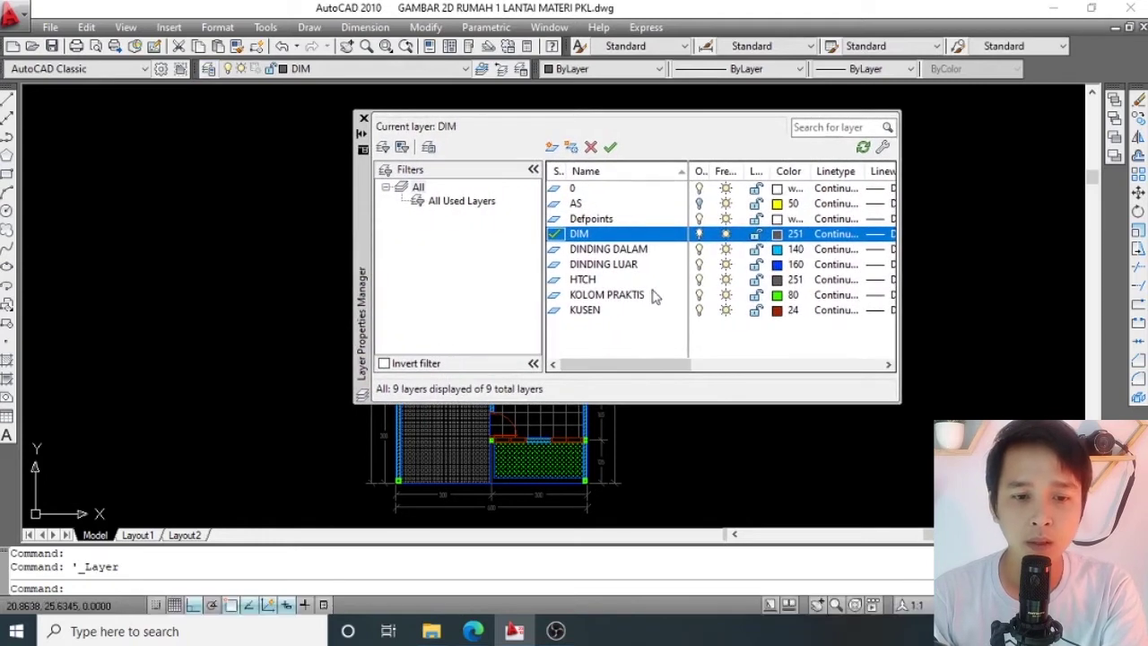
left_click(551, 148)
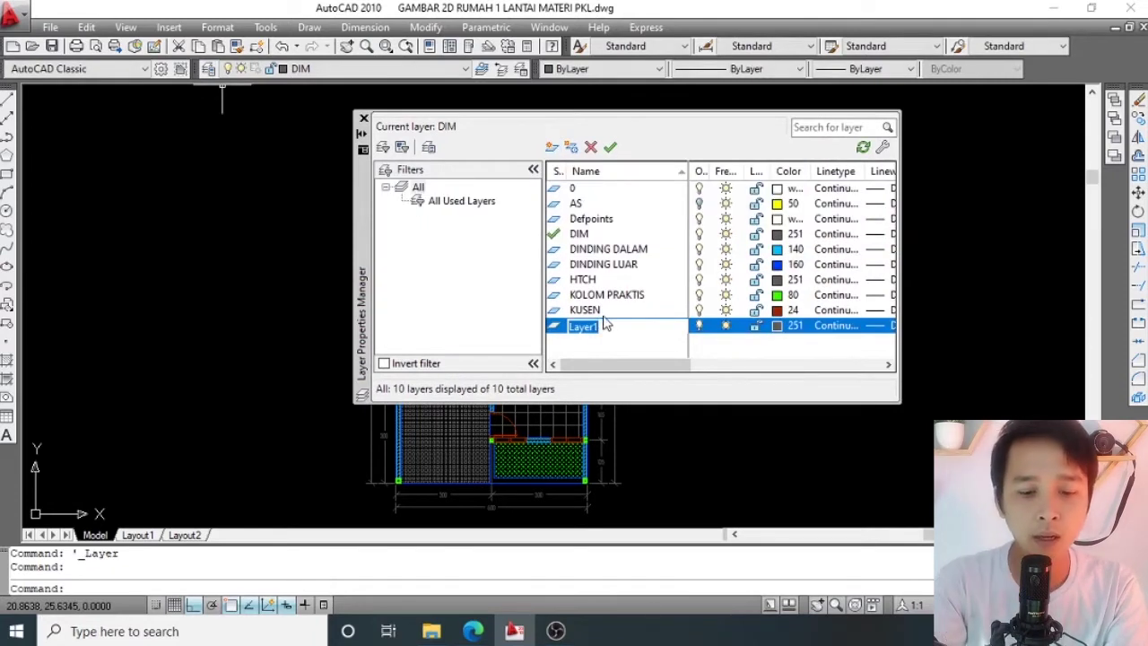
type("TEKS.KET")
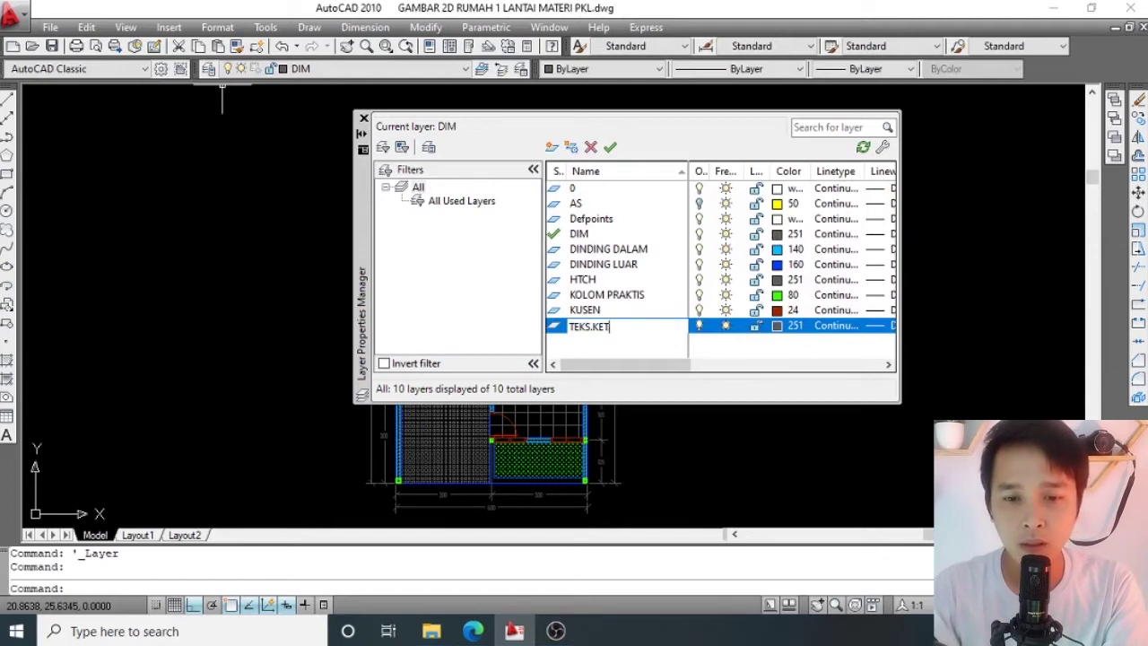
key("BackSpace")
key("BackSpace")
key("BackSpace")
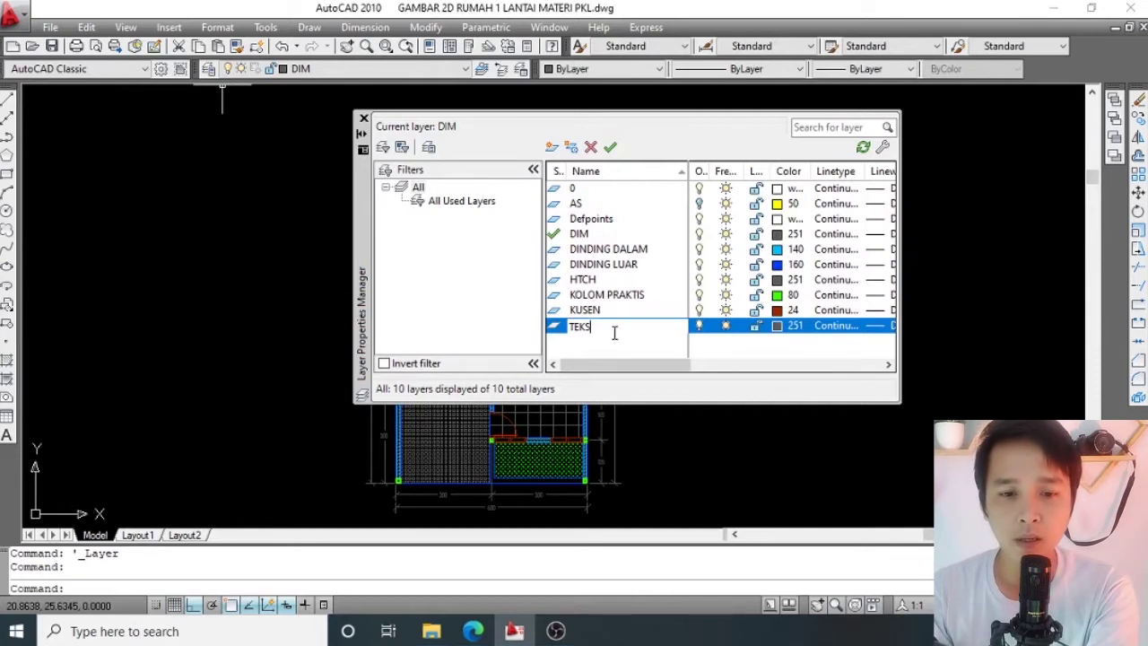
left_click(777, 326)
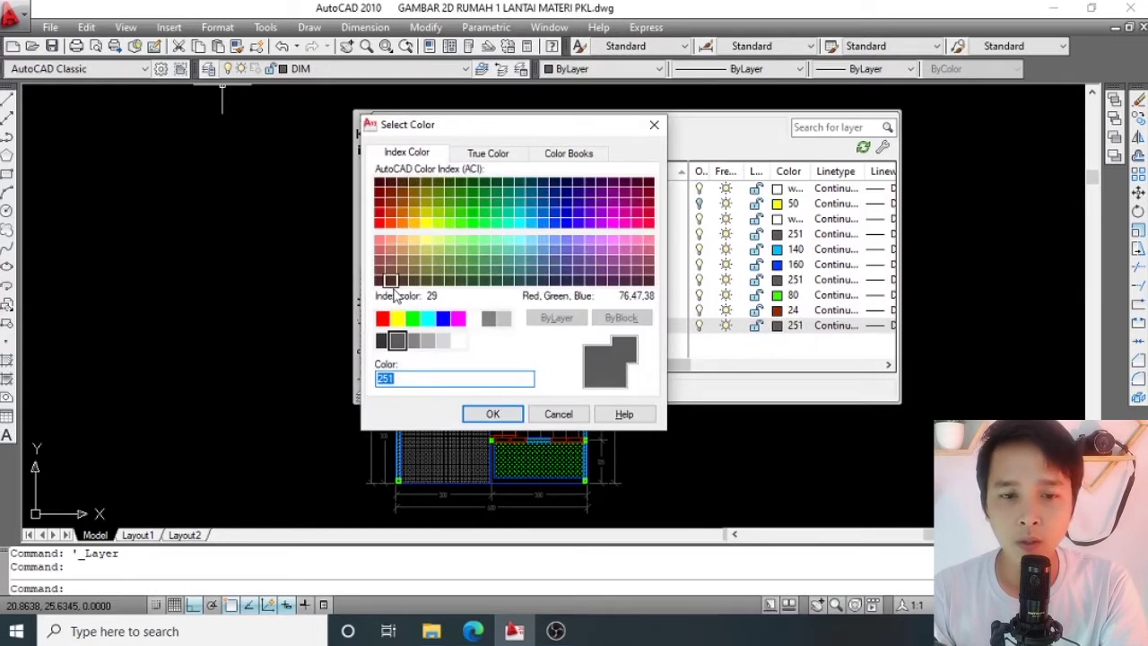
left_click(427, 340)
left_click(442, 340)
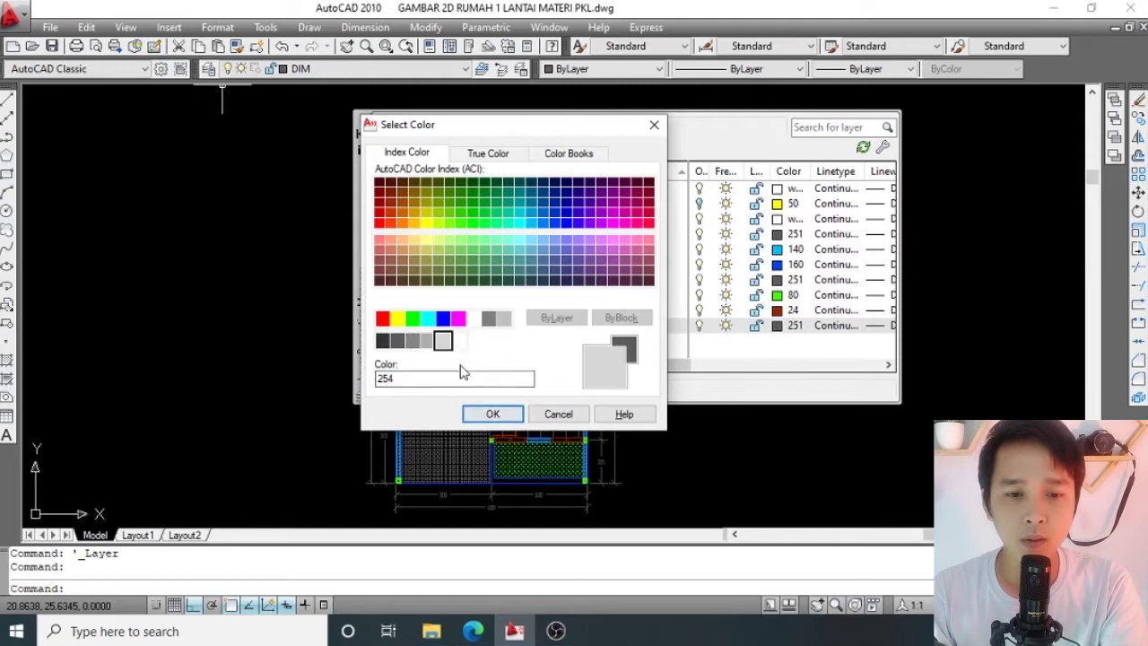
left_click(492, 415)
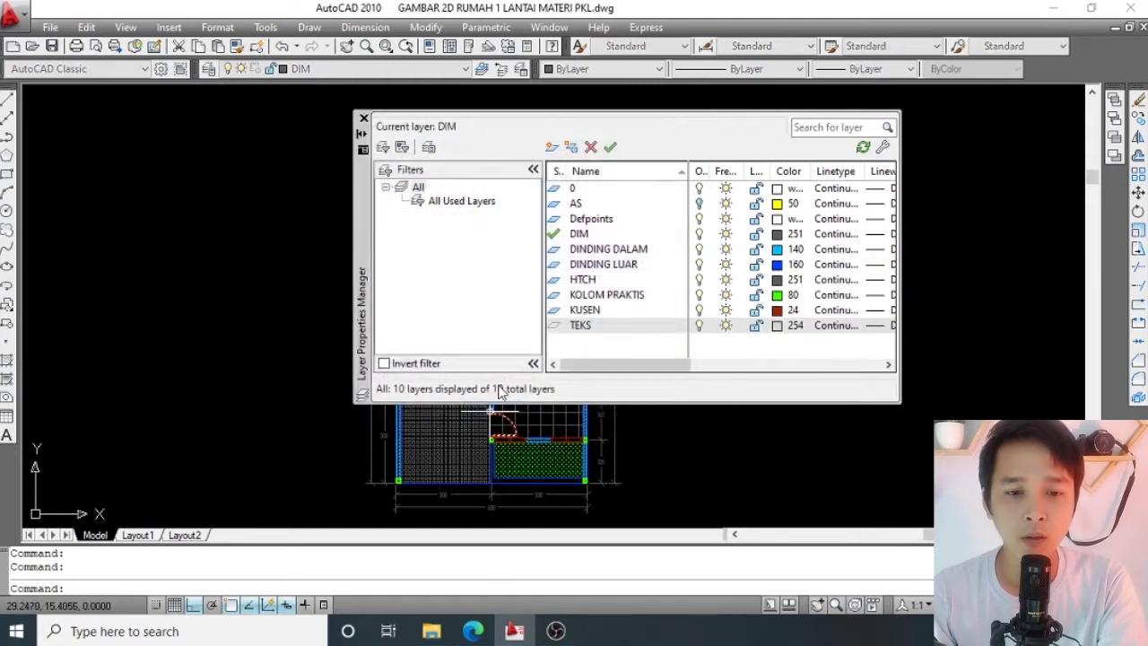
left_click(363, 120)
Make TEKS the current layer, zoom in on the bedrooms and start the MTEXT command.
key("Escape")
key("Escape")
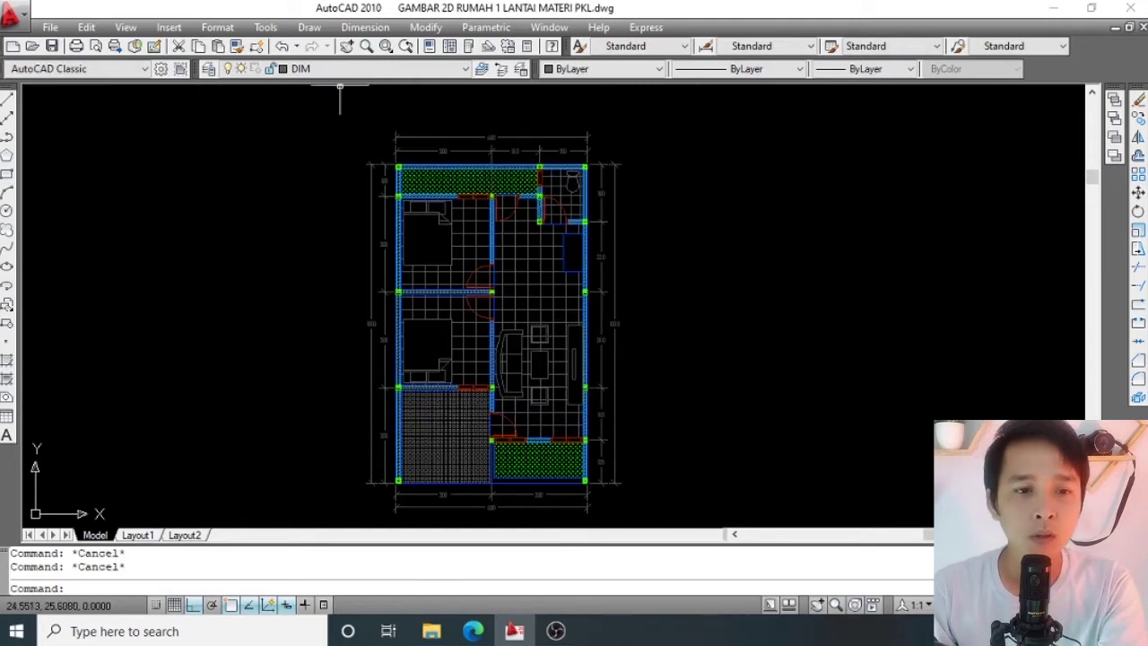
left_click(340, 70)
left_click(327, 207)
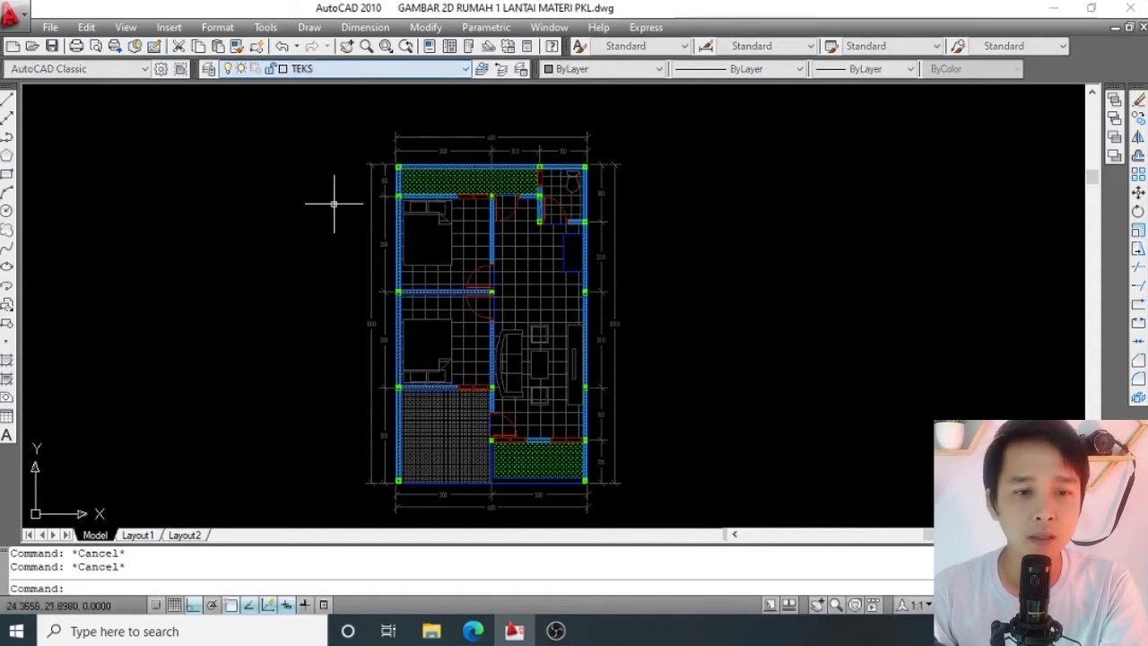
scroll(574, 259, "up", 2)
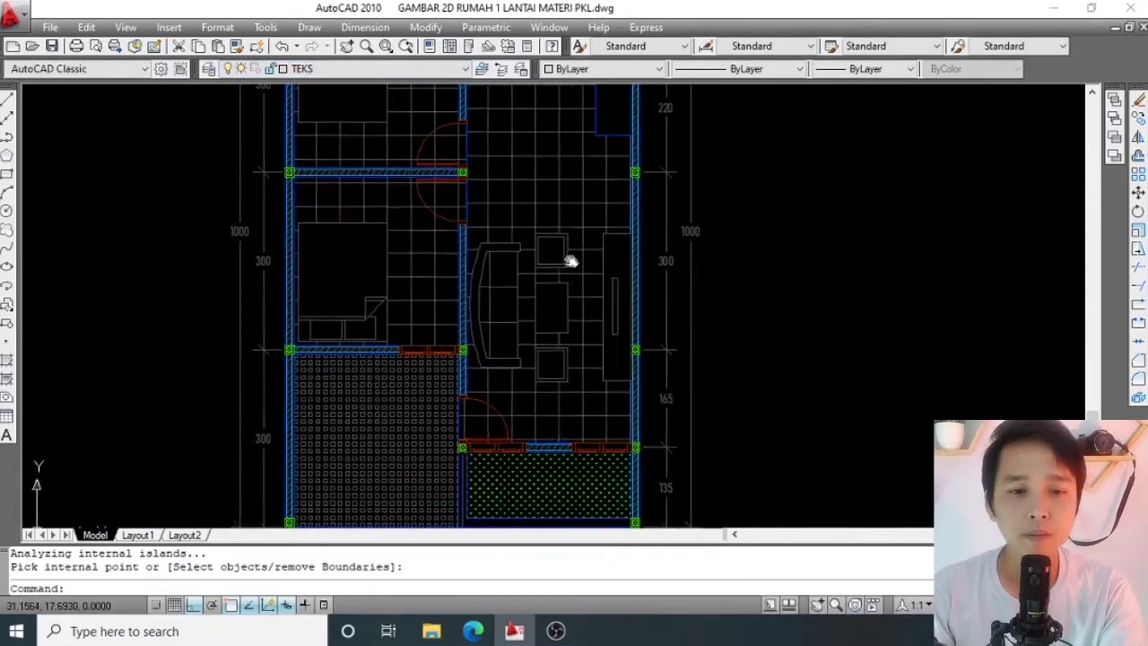
scroll(562, 277, "up", 1)
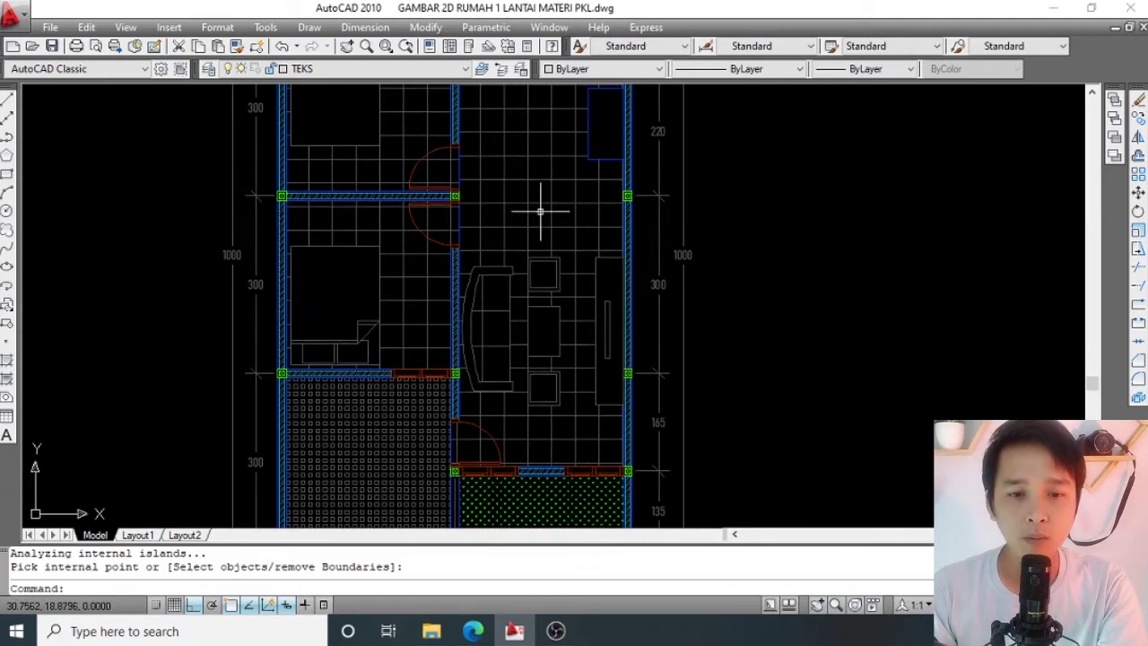
middle_click_drag(540, 212, 541, 275)
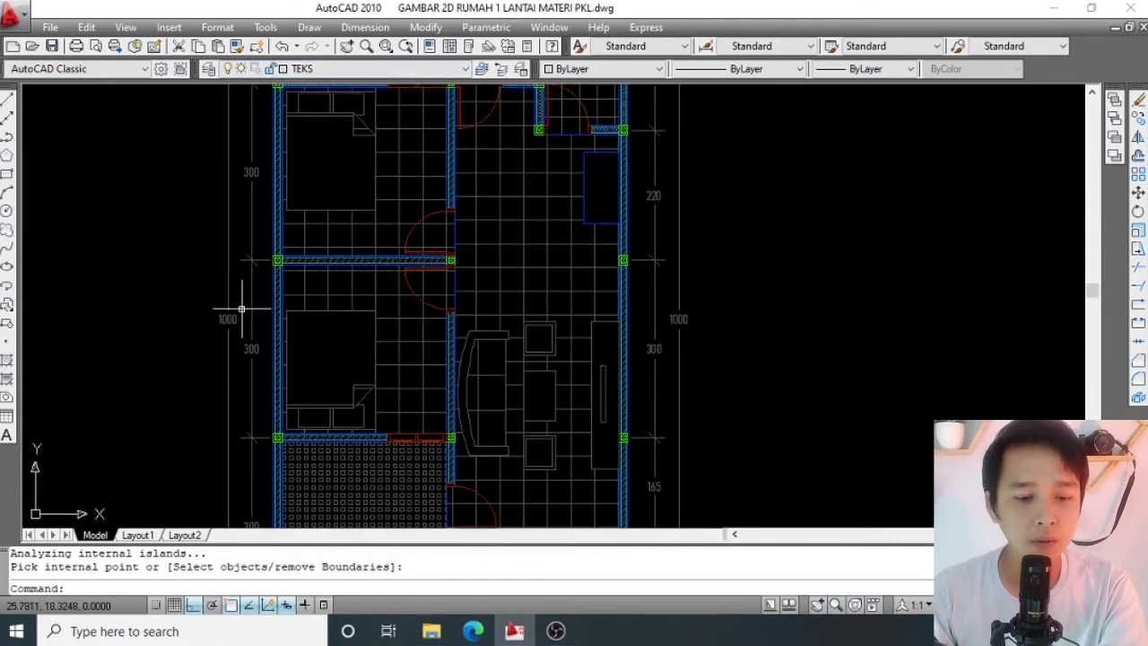
type("T")
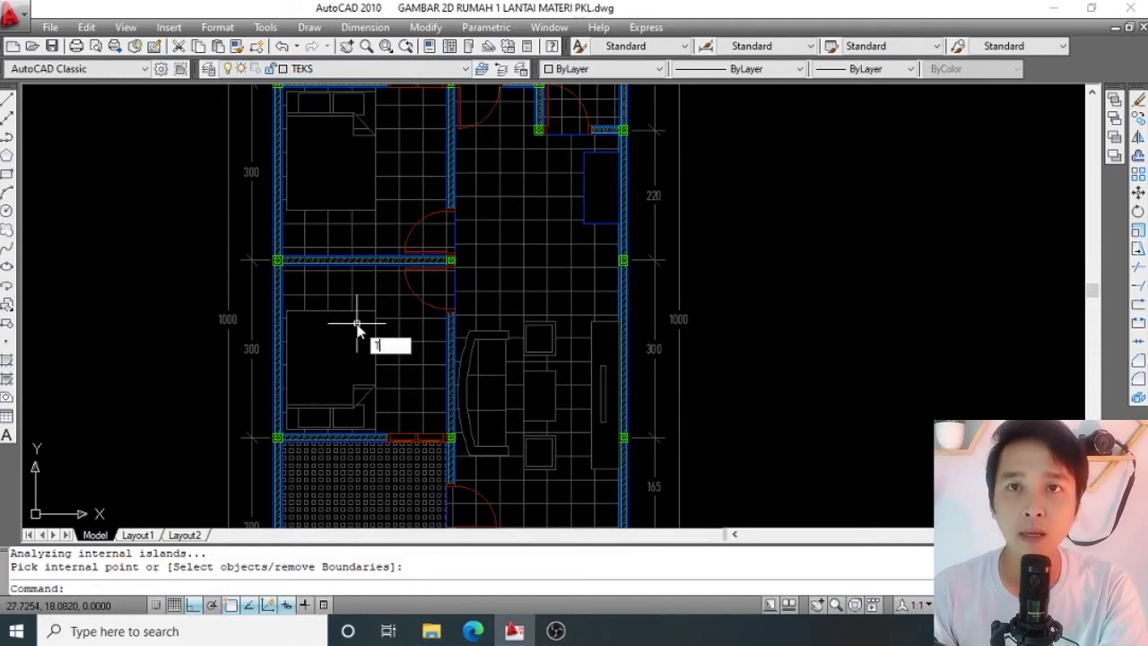
key("Return")
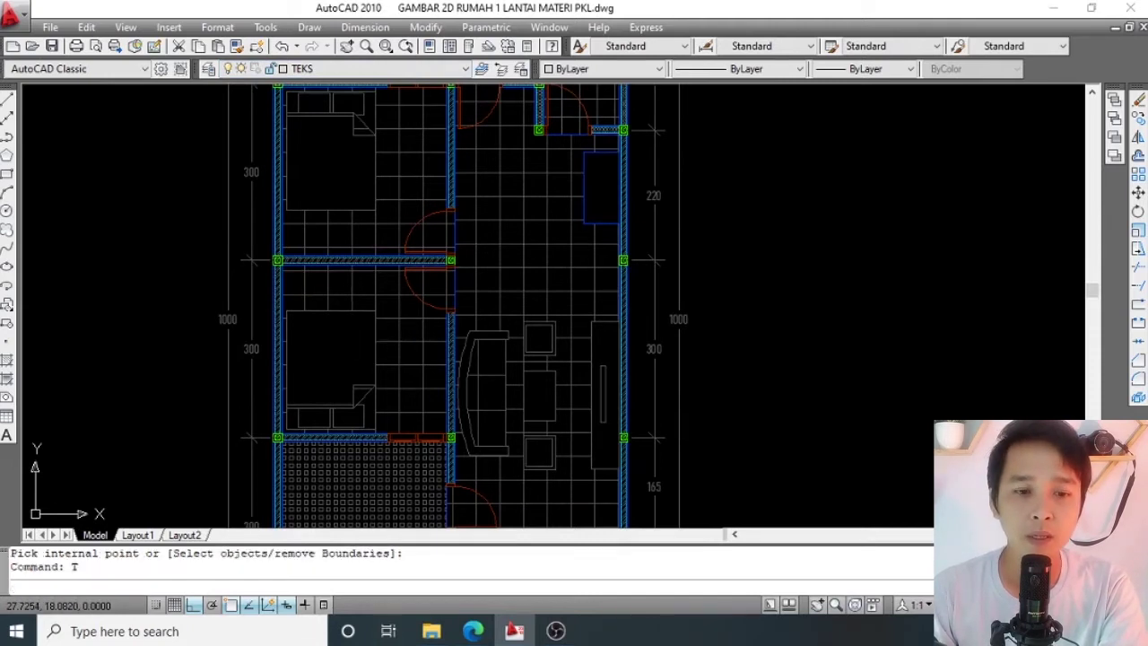
scroll(511, 291, "up", 2)
scroll(473, 251, "up", 2)
Draw a text box in the family room, enter RUANG KELUARGA/TAMU and widen the column to one line.
left_click(469, 244)
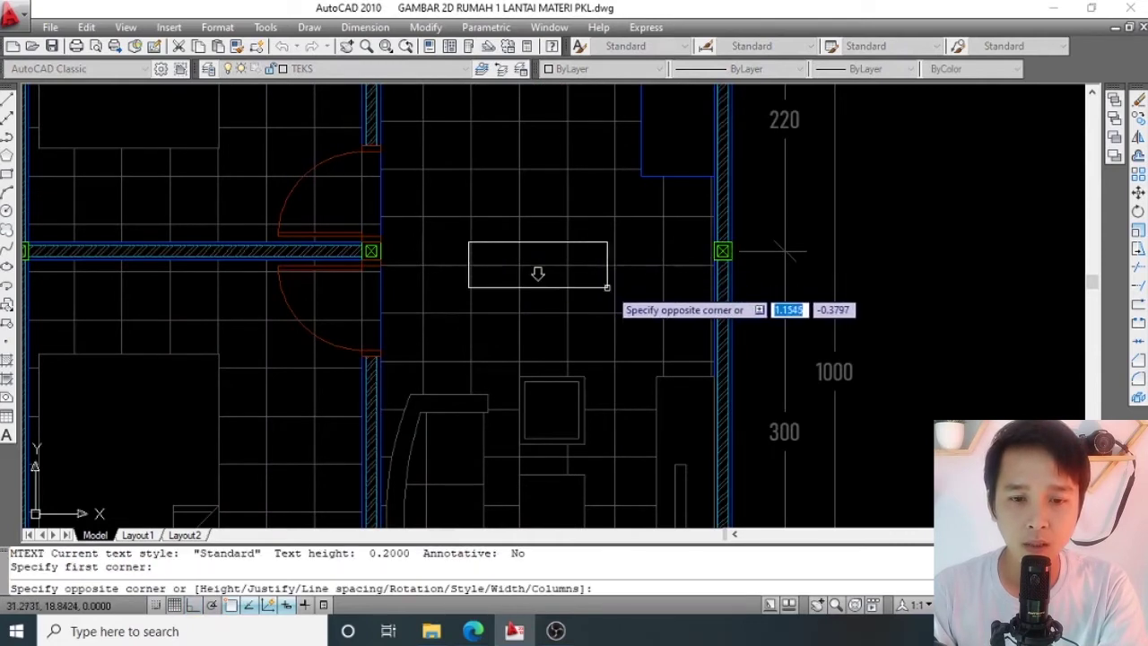
left_click(637, 291)
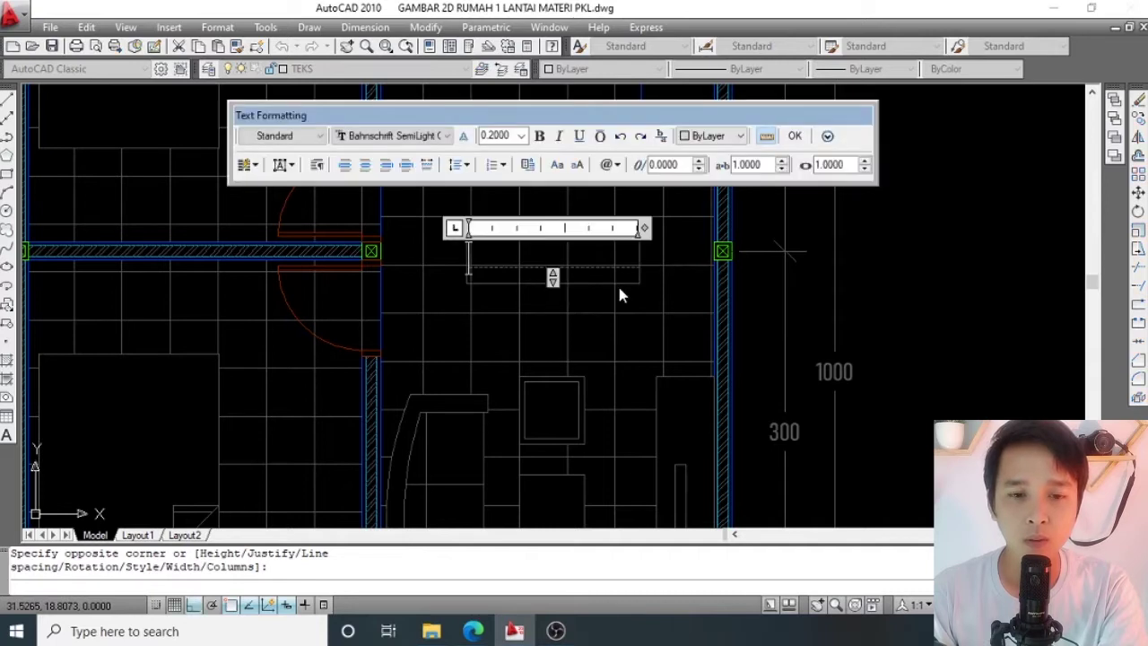
left_click(401, 137)
left_click(408, 149)
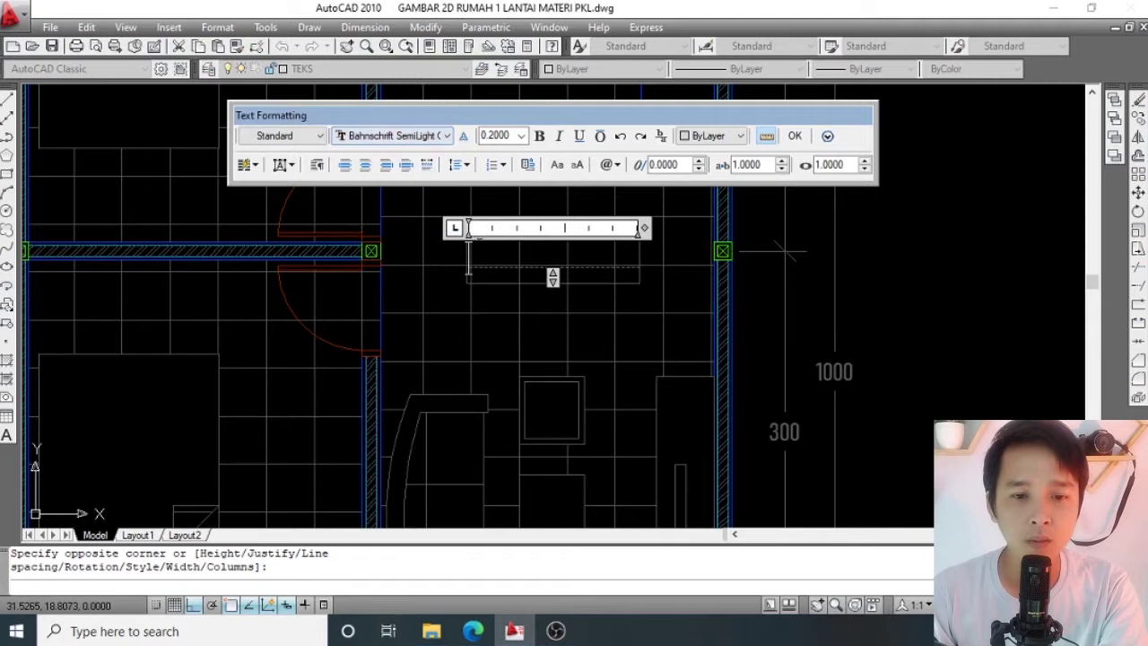
type("UR")
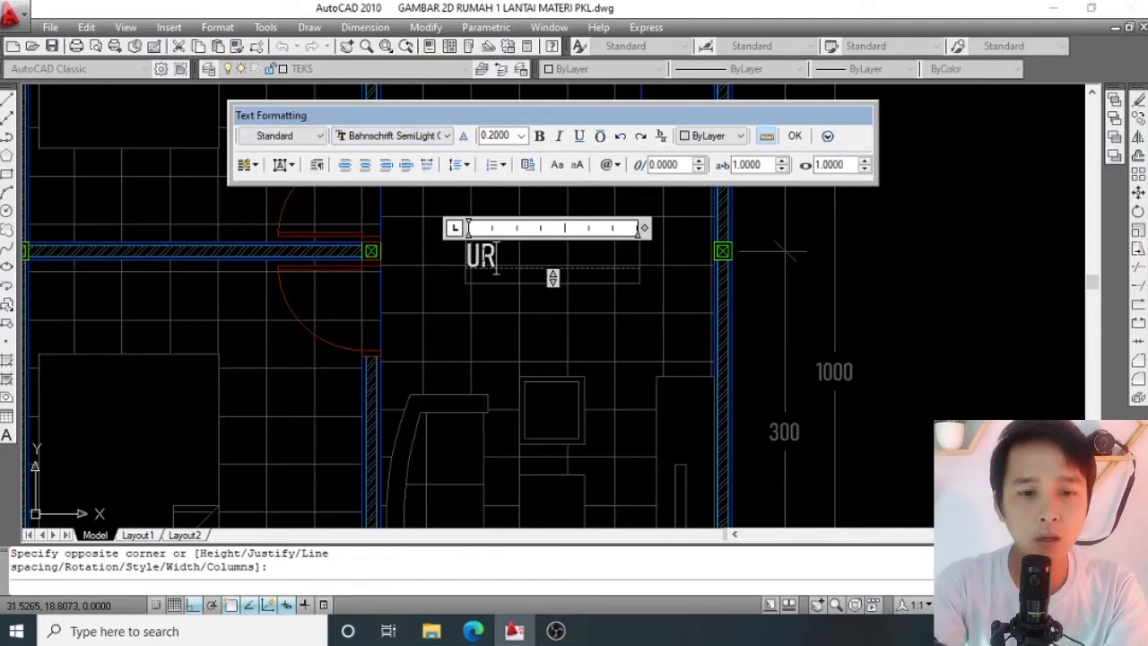
type("UANG")
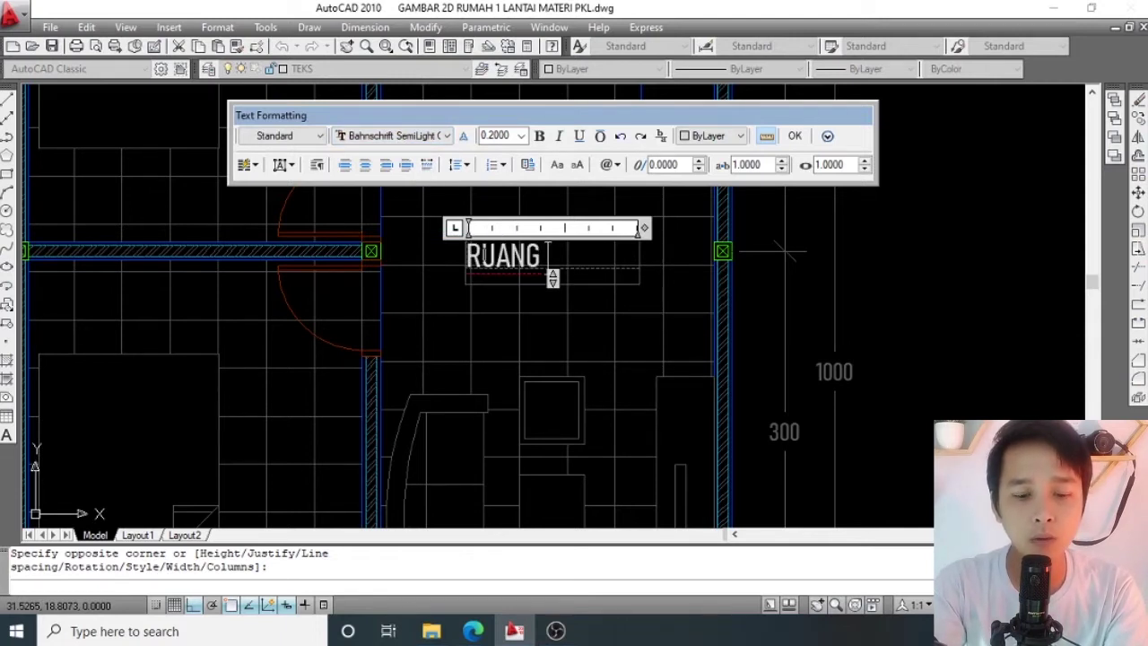
type(" KELUAR")
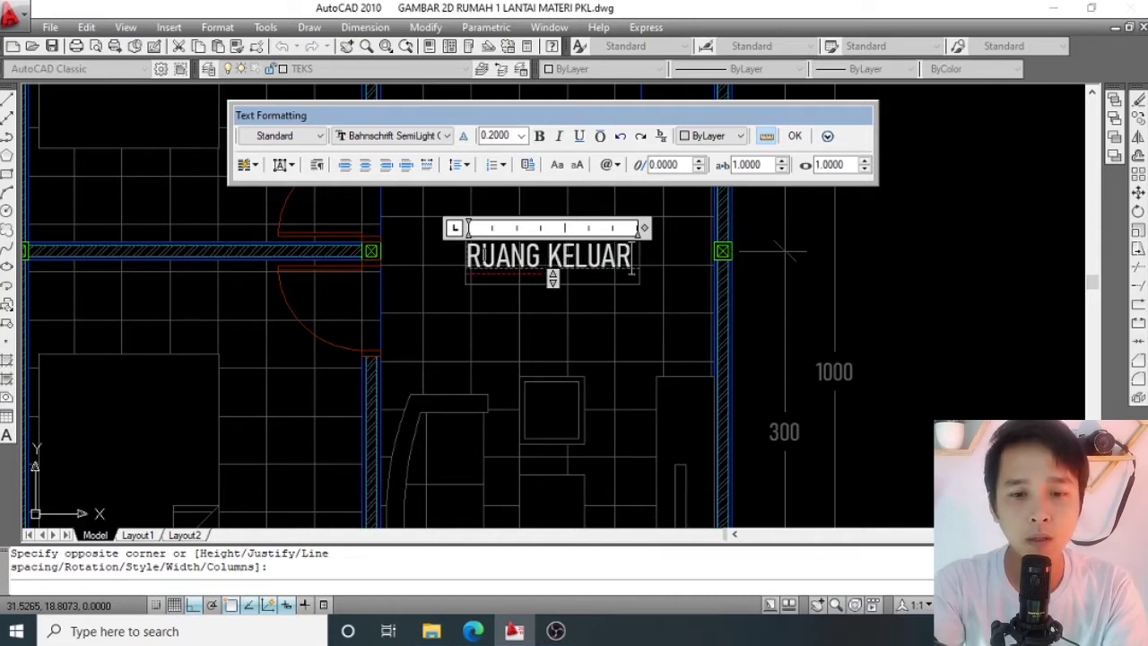
type("GA")
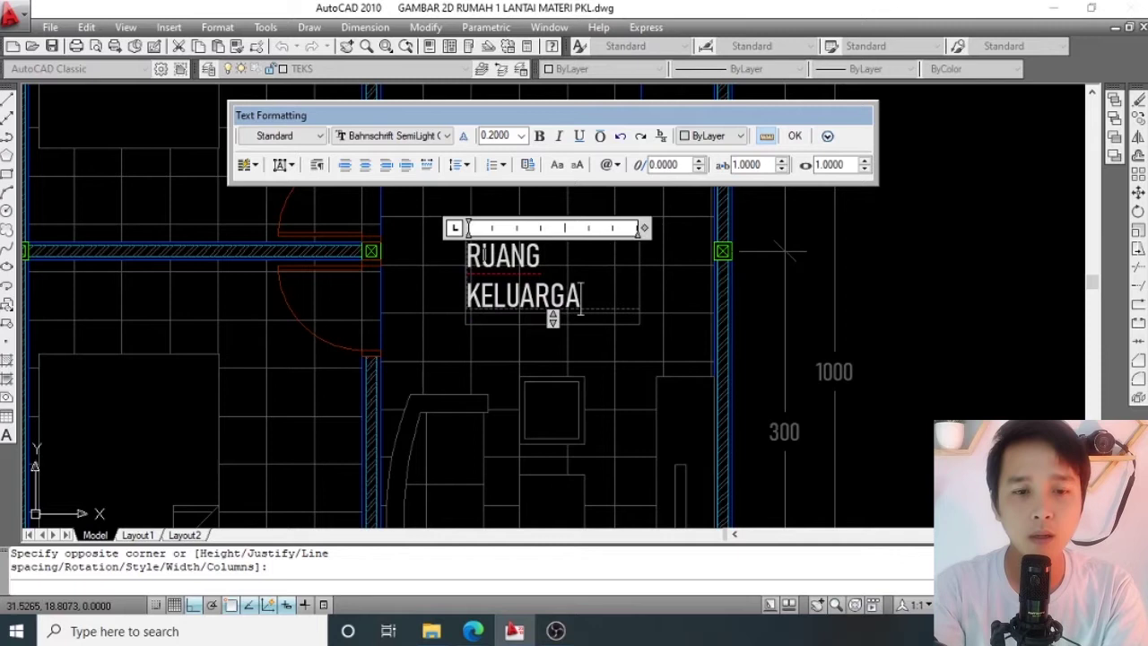
type("/")
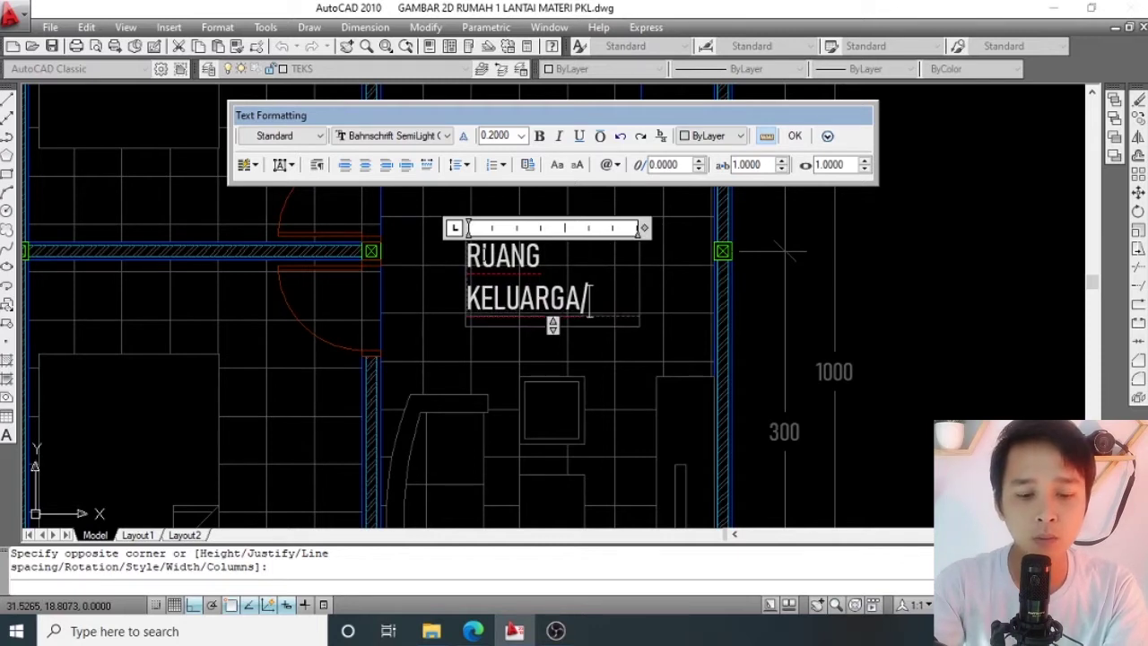
type("TAMU")
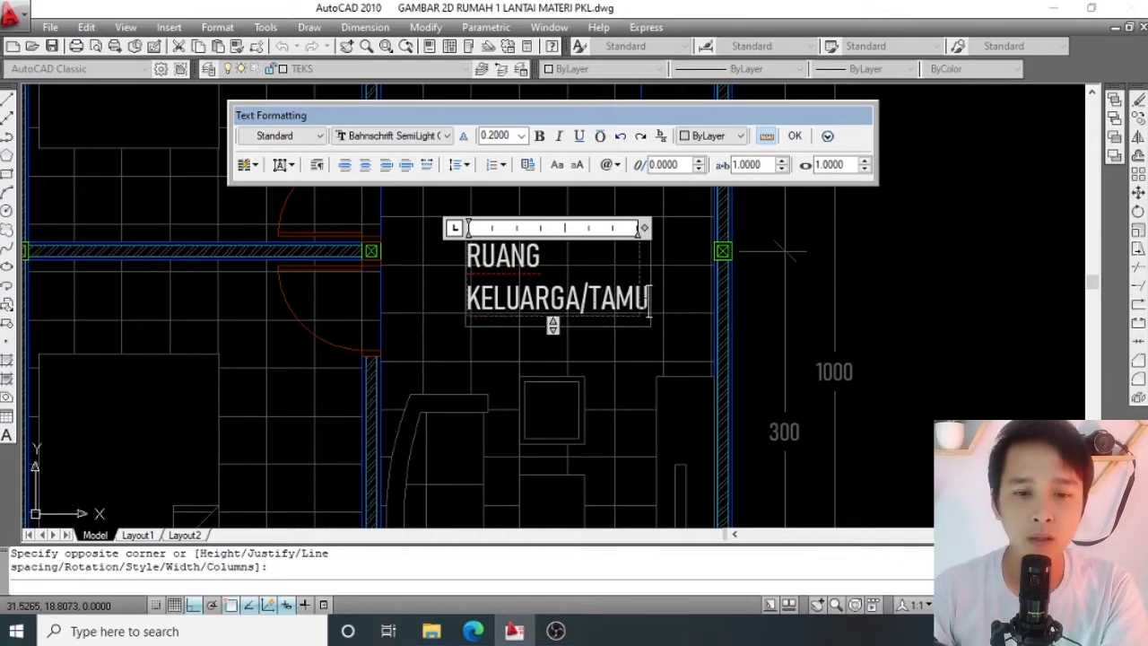
left_click_drag(651, 297, 467, 253)
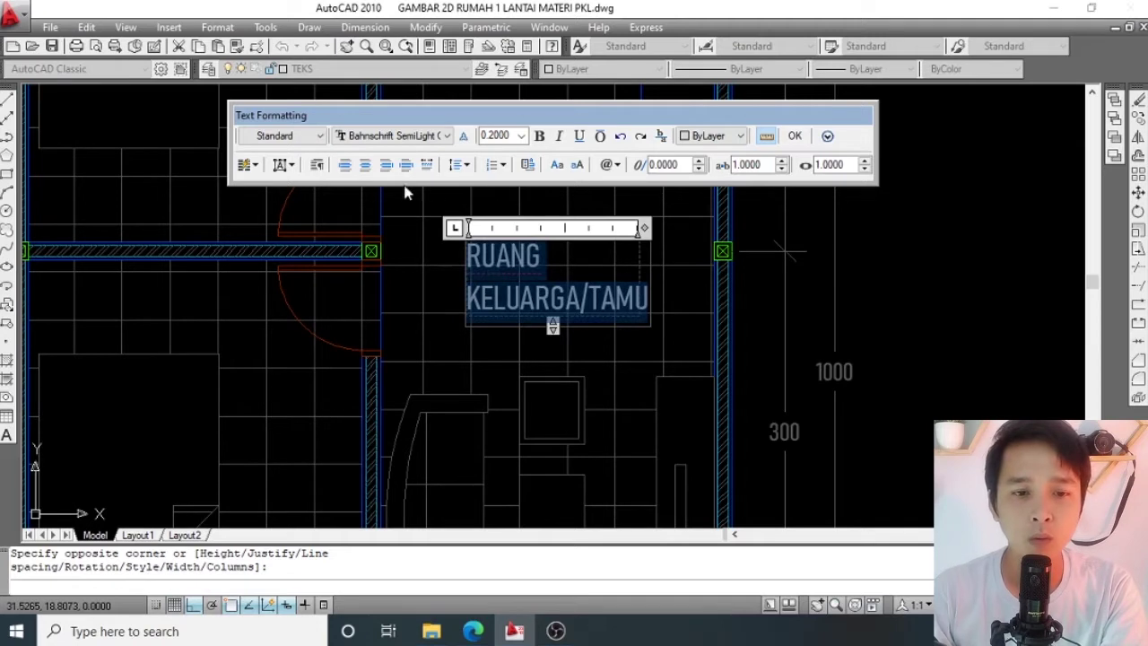
left_click(602, 303)
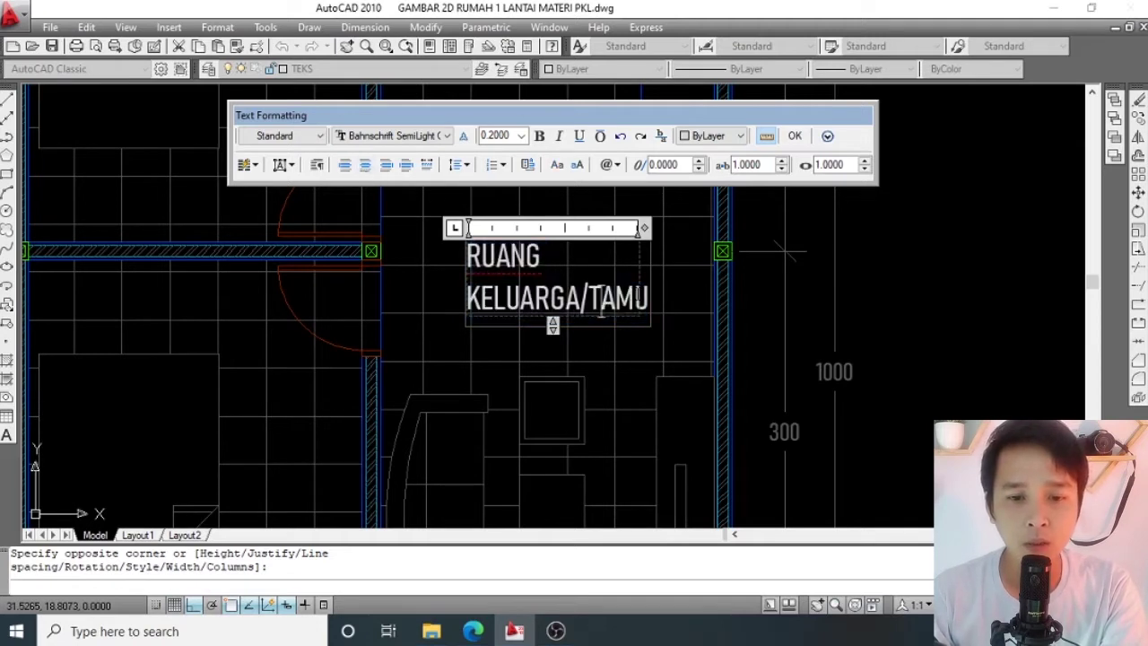
mouse_move(650, 304)
left_mouse_down()
mouse_move(492, 303)
mouse_move(467, 254)
left_mouse_up()
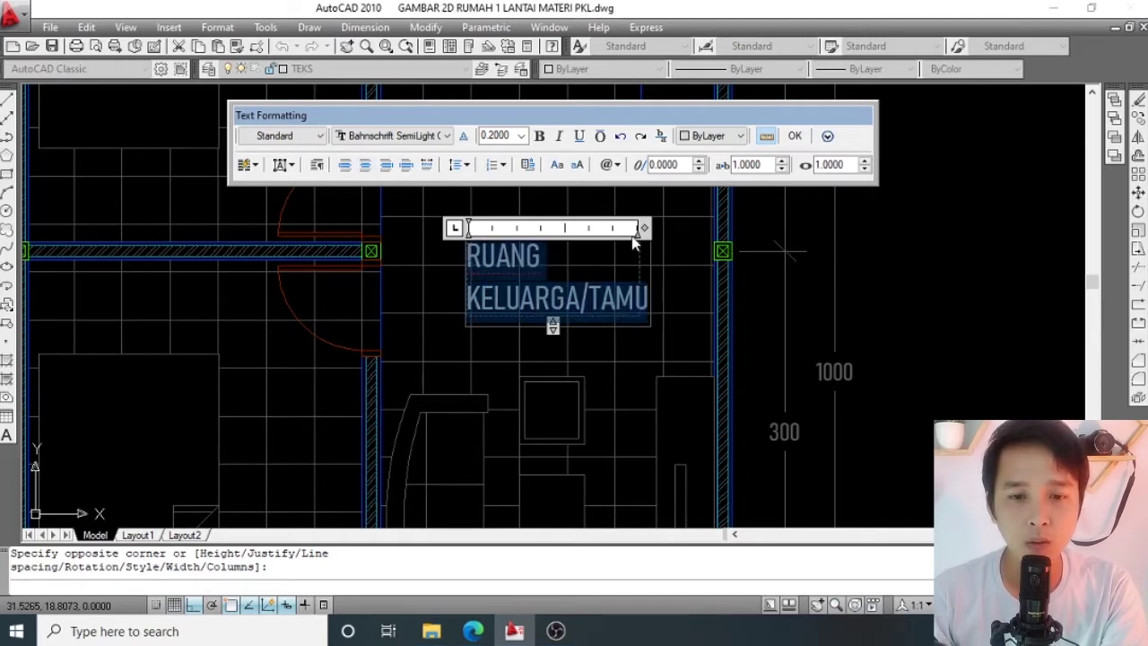
left_click_drag(643, 229, 756, 229)
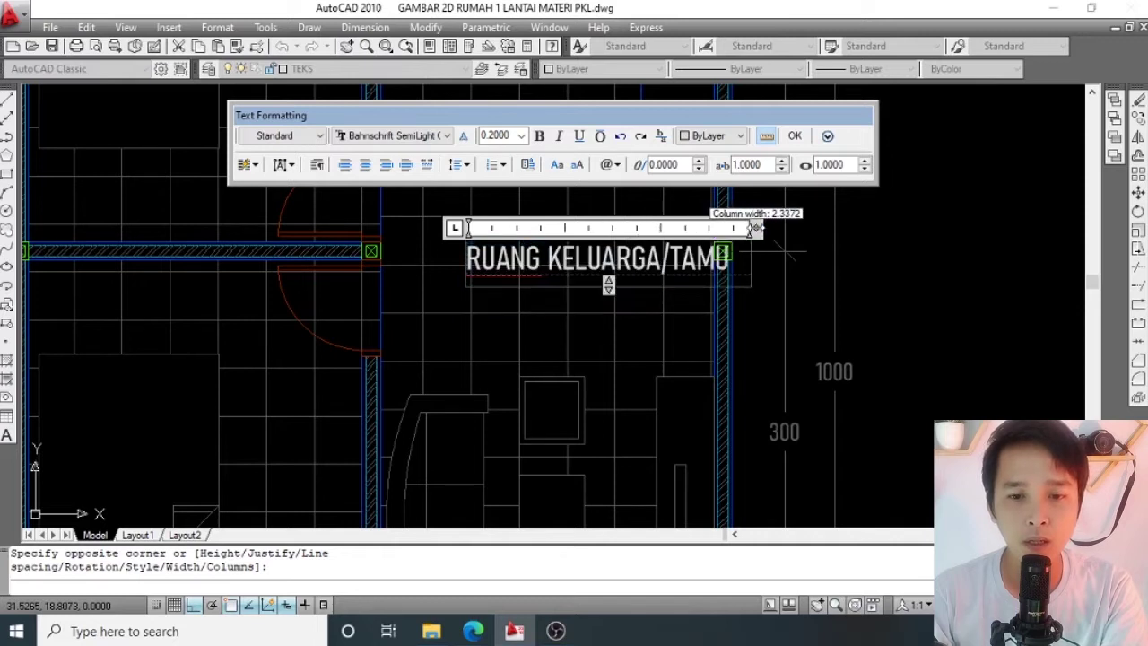
Narrow the text column so RUANG KELUARGA/TAMU wraps onto two lines, then finish editing.
mouse_move(756, 229)
left_mouse_down()
mouse_move(660, 228)
mouse_move(786, 229)
mouse_move(652, 228)
left_mouse_up()
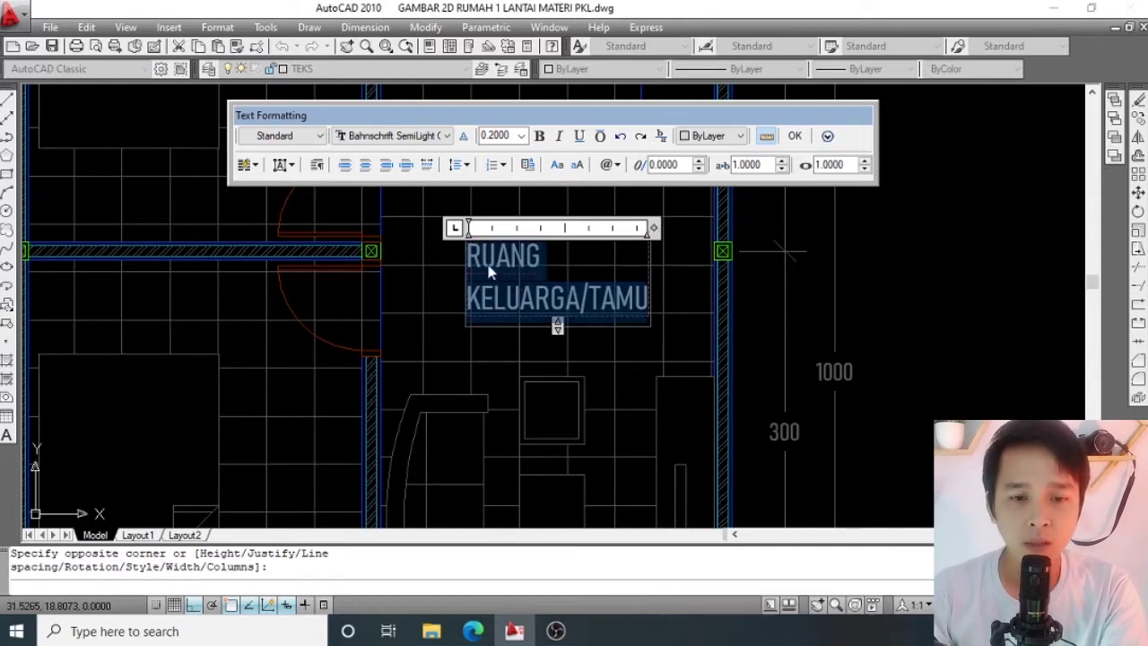
left_click(500, 330)
key("Escape")
double_click(494, 304)
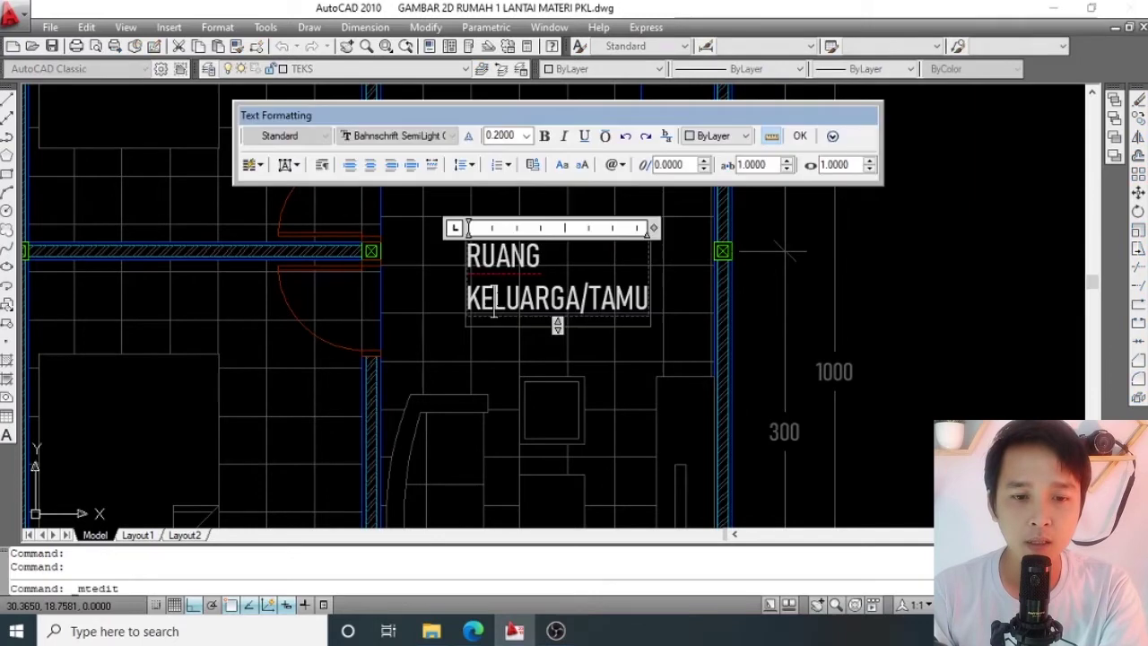
left_click(502, 328)
left_click(505, 329)
key("Escape")
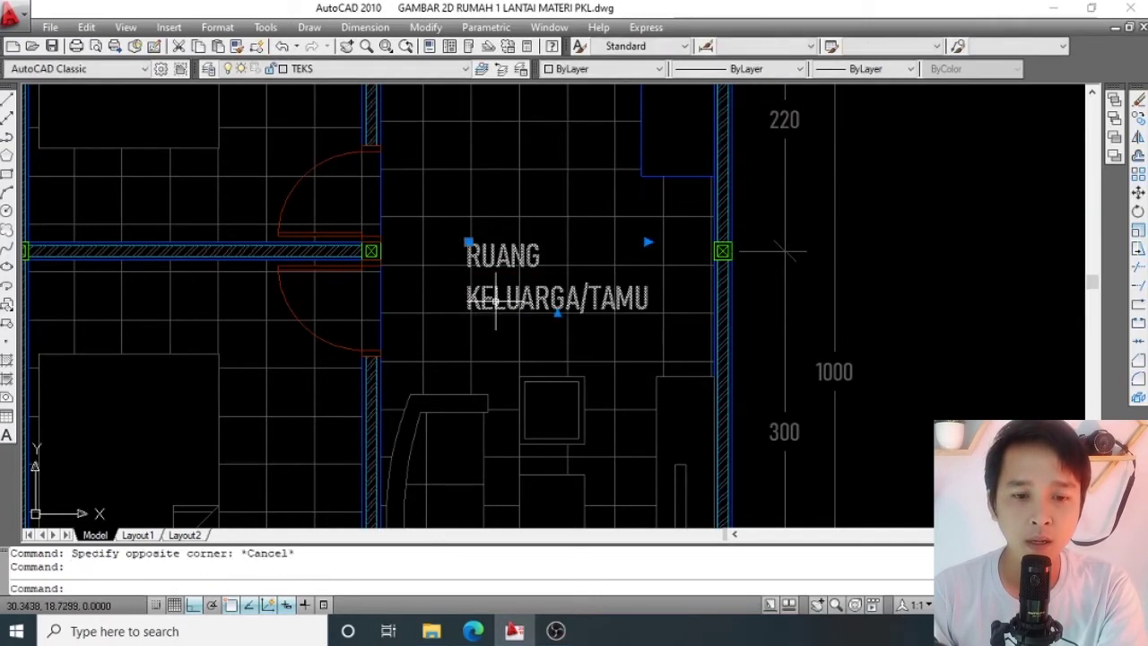
Centre-align both lines of the RUANG KELUARGA/TAMU label and commit the text.
double_click(493, 305)
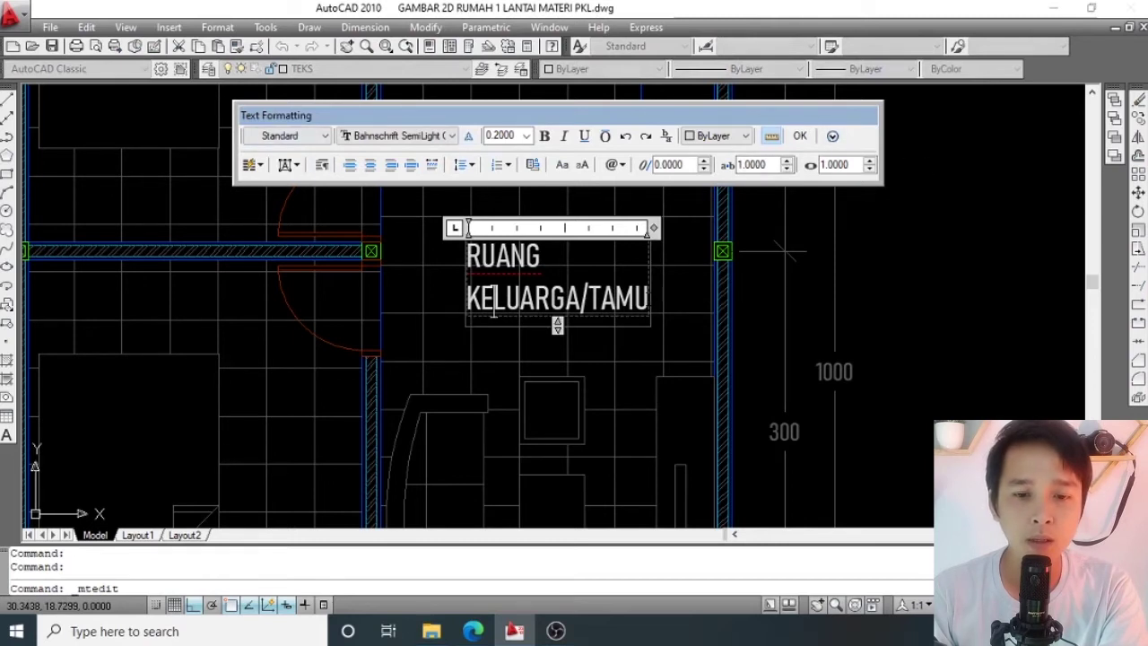
key("shift+Left")
key("shift+Left")
key("shift+Left")
key("shift+Left")
key("shift+Left")
key("shift+Left")
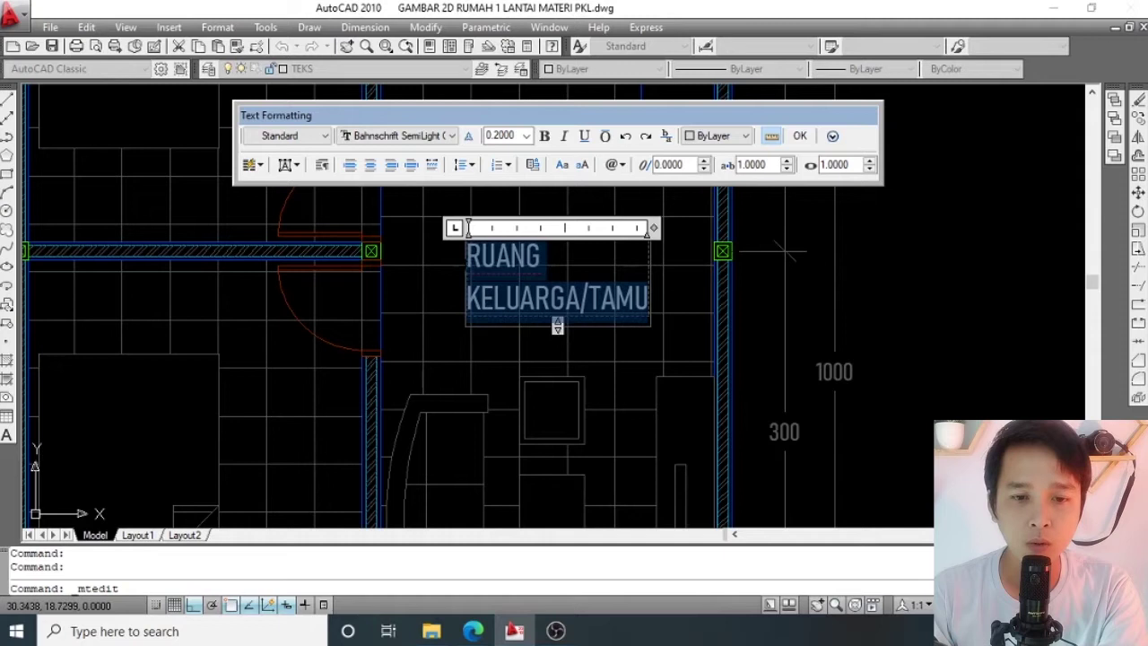
left_click(537, 298)
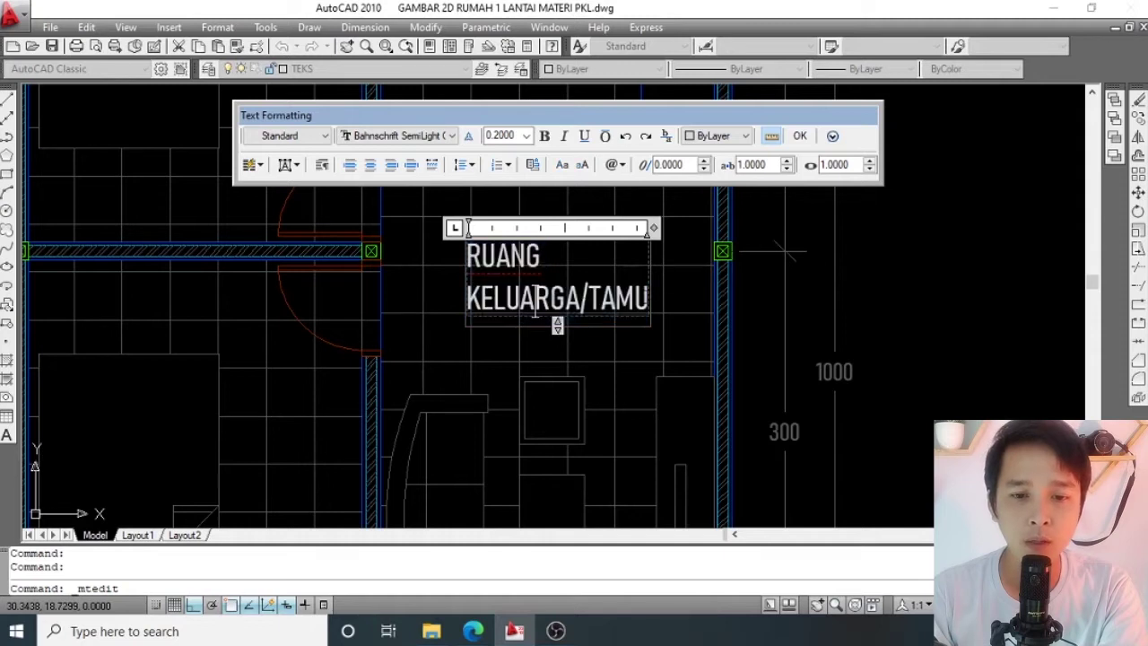
left_click_drag(649, 300, 365, 197)
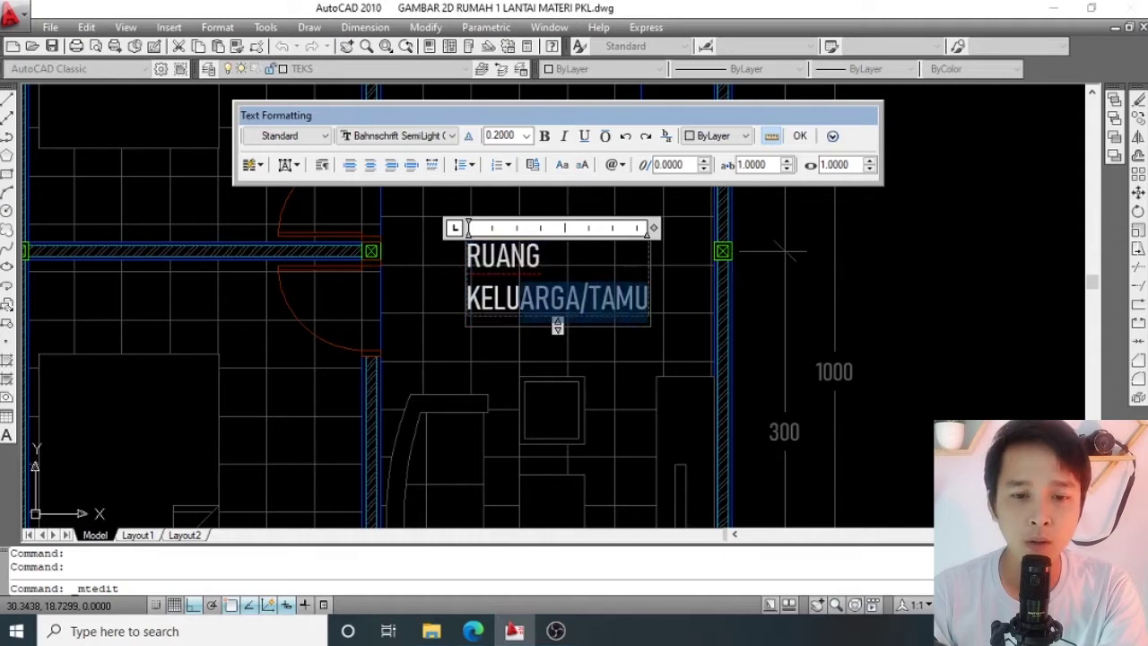
left_click(370, 167)
left_click(798, 262)
scroll(579, 235, "down", 2)
scroll(578, 235, "down", 2)
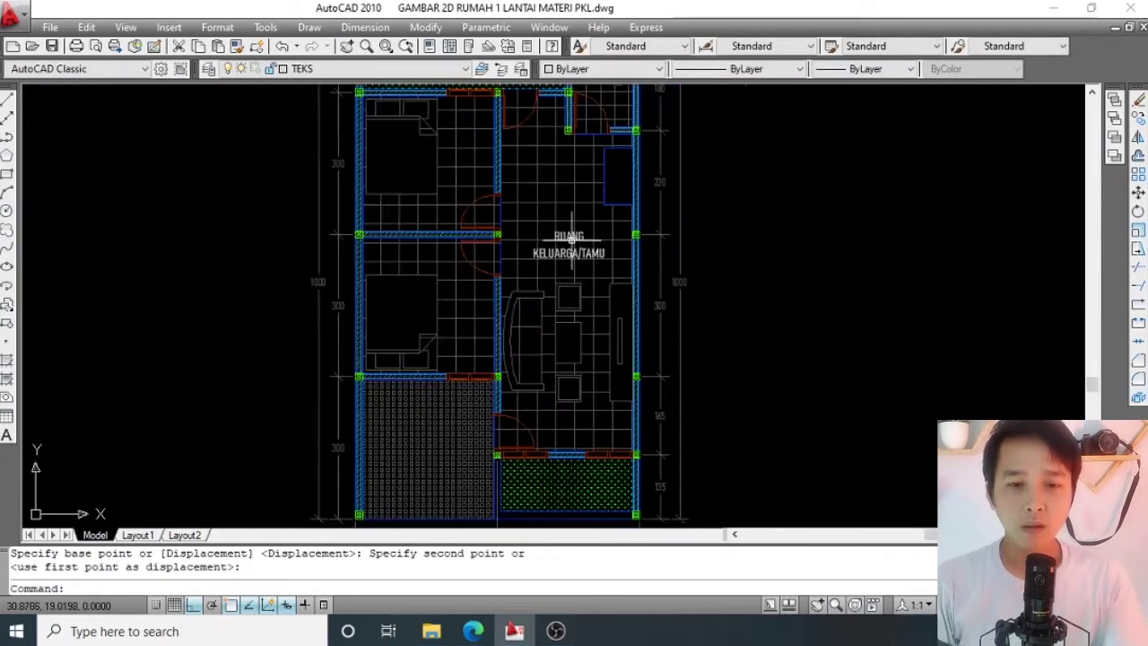
scroll(578, 238, "up", 1)
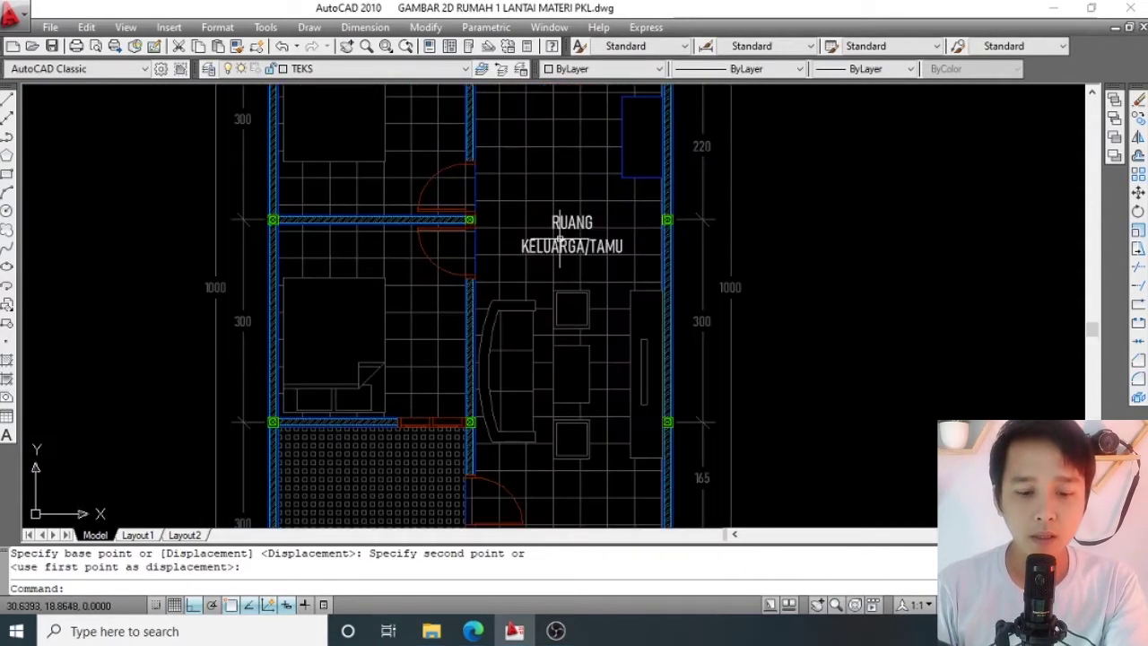
scroll(572, 226, "up", 1)
scroll(571, 228, "down", 1)
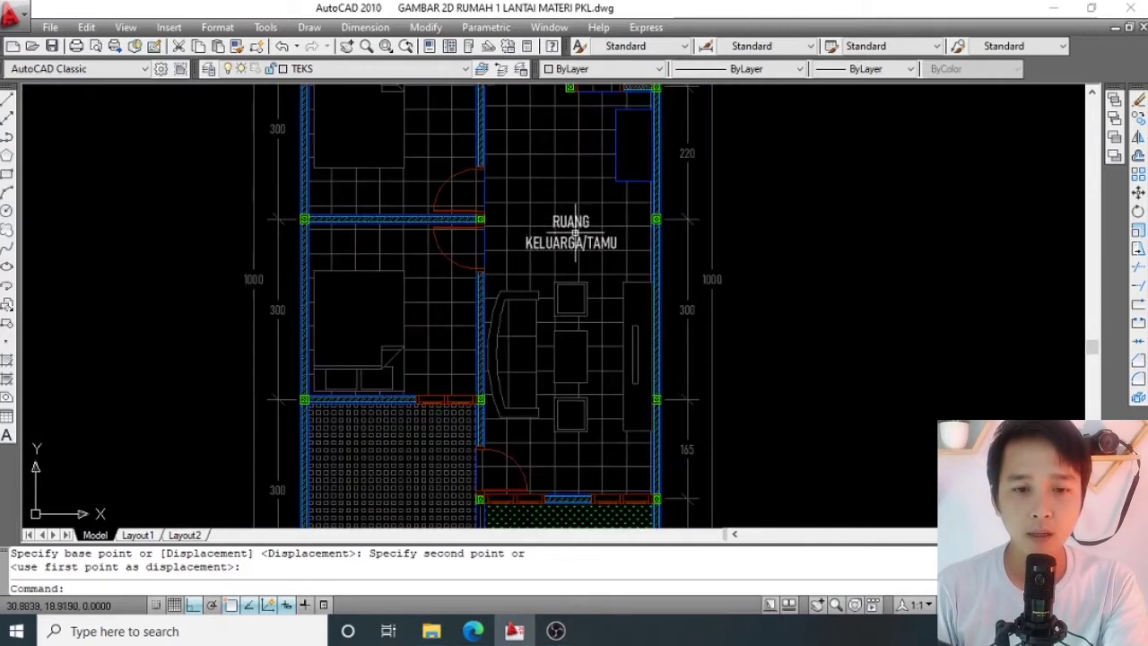
scroll(577, 237, "down", 1)
scroll(578, 237, "up", 4)
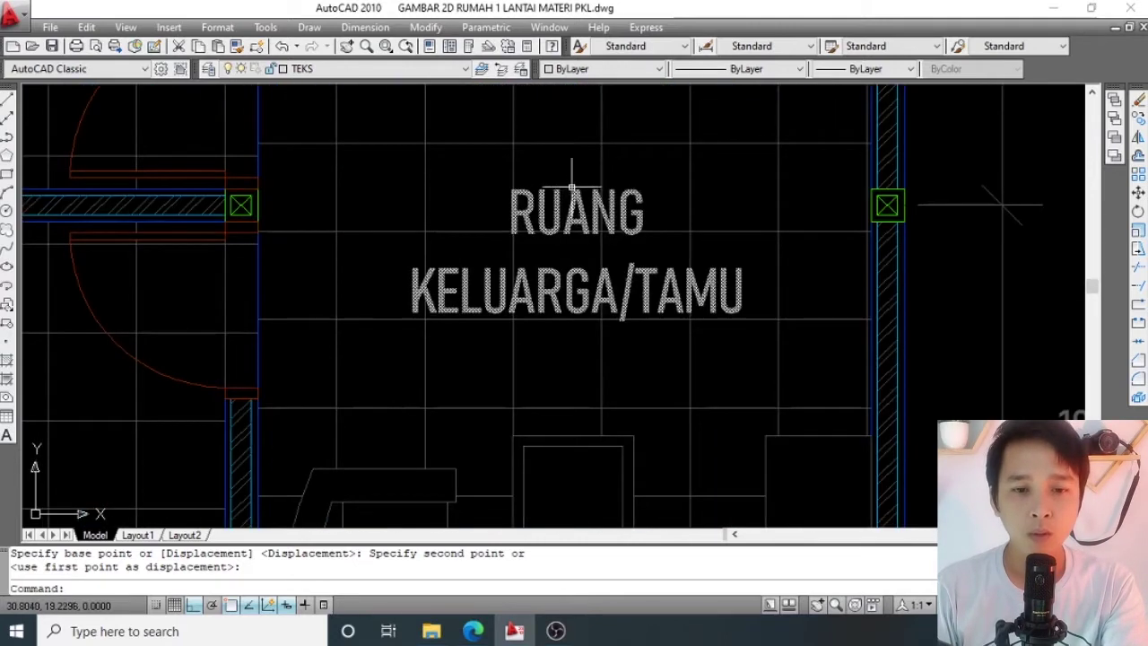
left_click(553, 211)
Reduce the RUANG KELUARGA/TAMU label's text height to 0.15.
key("Escape")
double_click(556, 211)
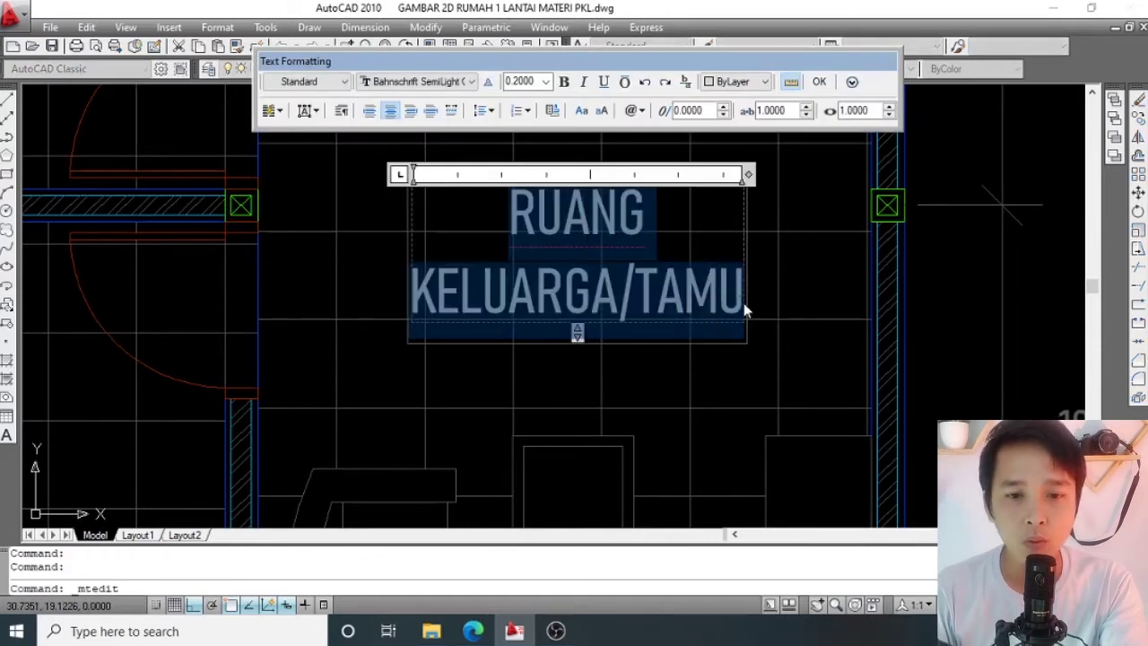
left_click(529, 81)
double_click(518, 81)
type("0.1")
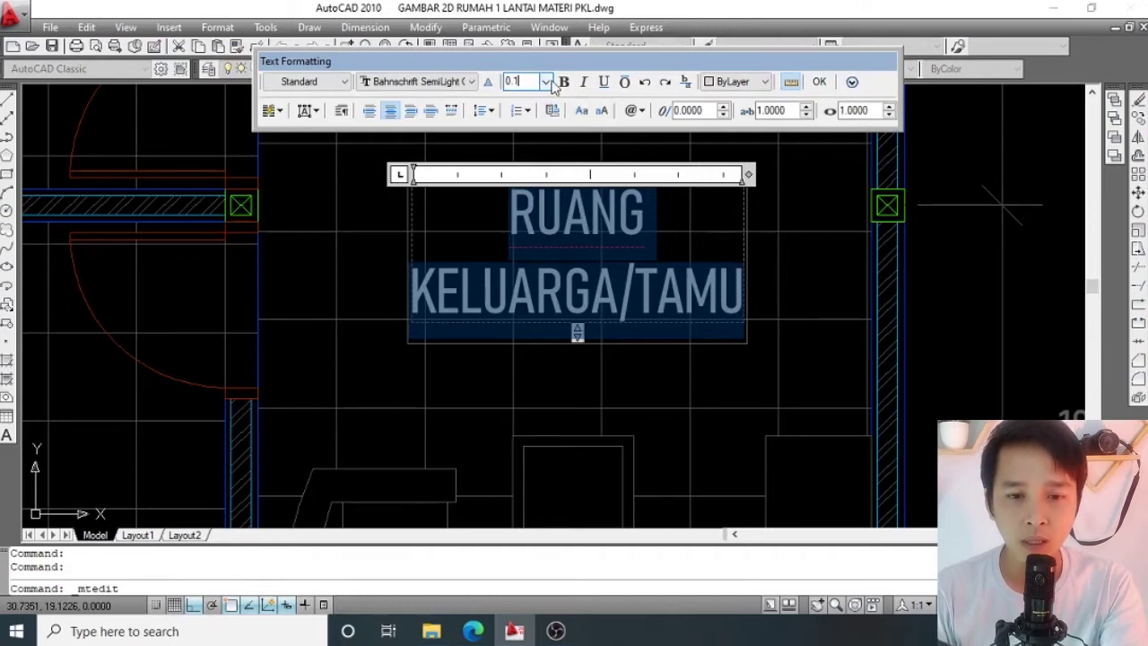
key("Return")
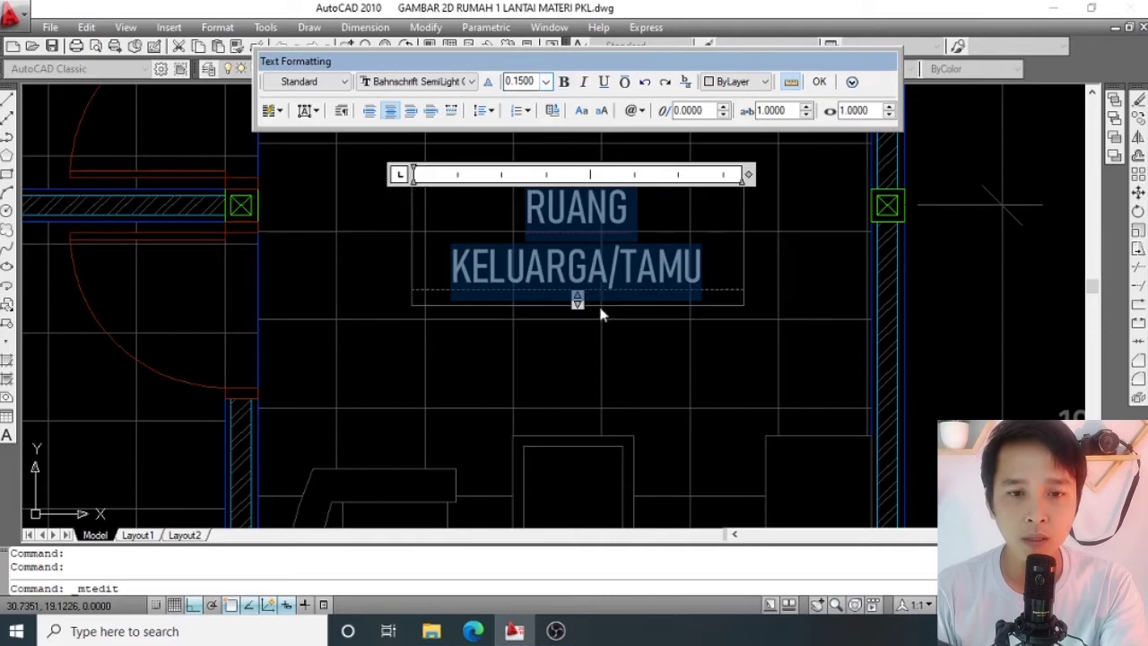
left_click(601, 314)
Pan and zoom until the living-room label fills the view.
scroll(563, 242, "down", 5)
scroll(599, 224, "up", 2)
scroll(583, 237, "down", 5)
scroll(576, 257, "up", 4)
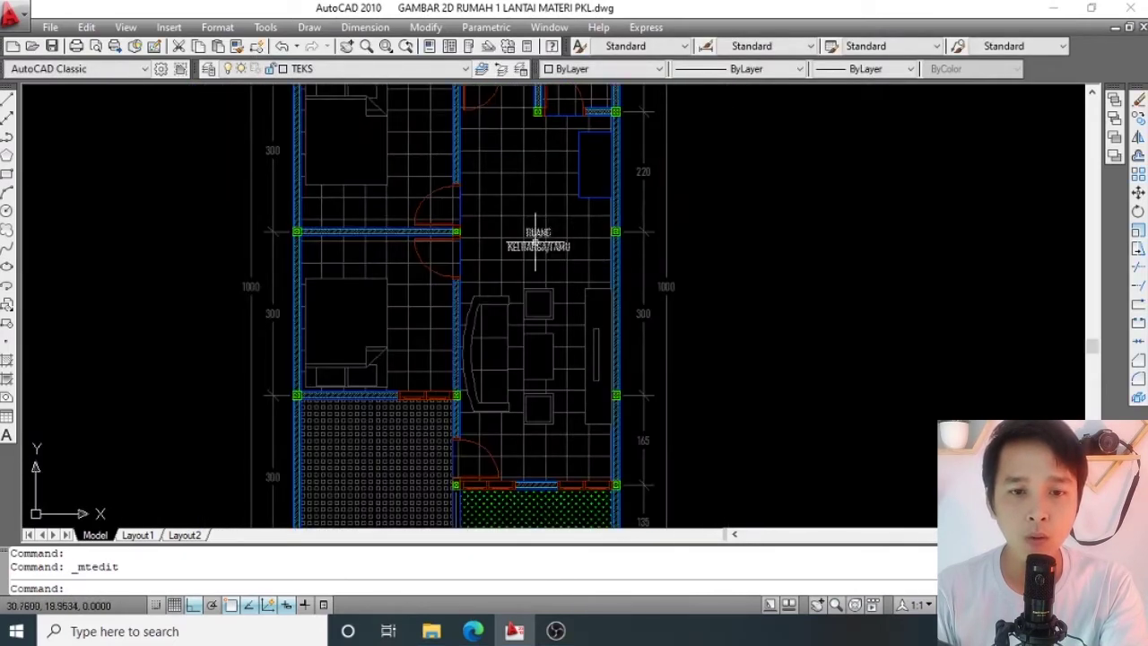
scroll(536, 240, "up", 4)
scroll(543, 231, "up", 1)
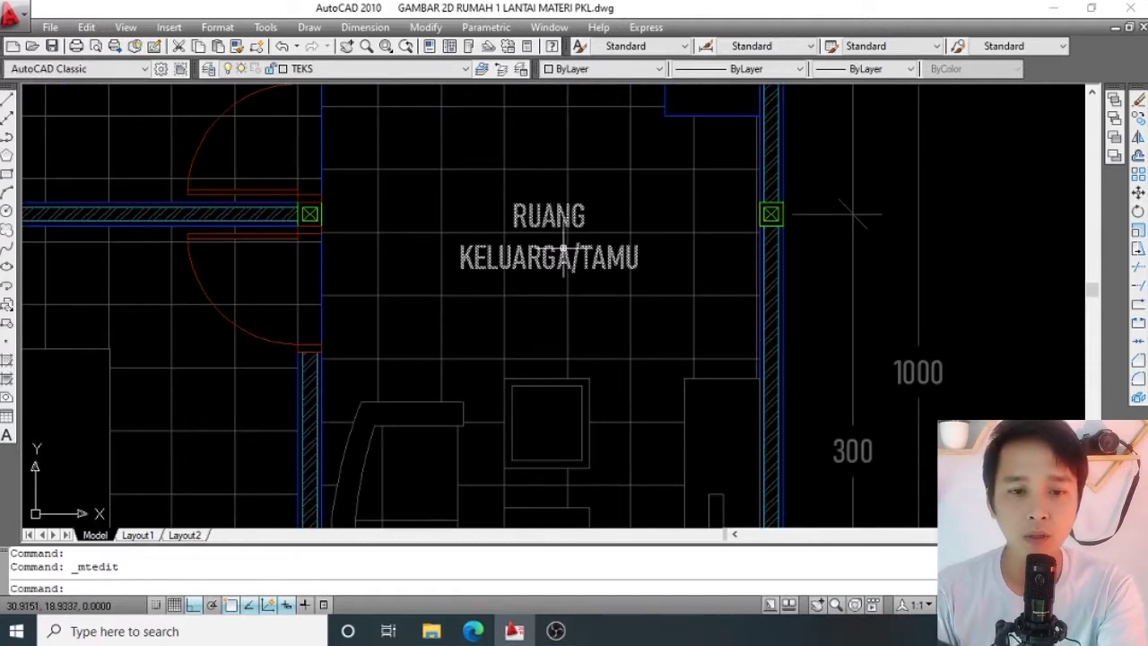
scroll(563, 256, "down", 2)
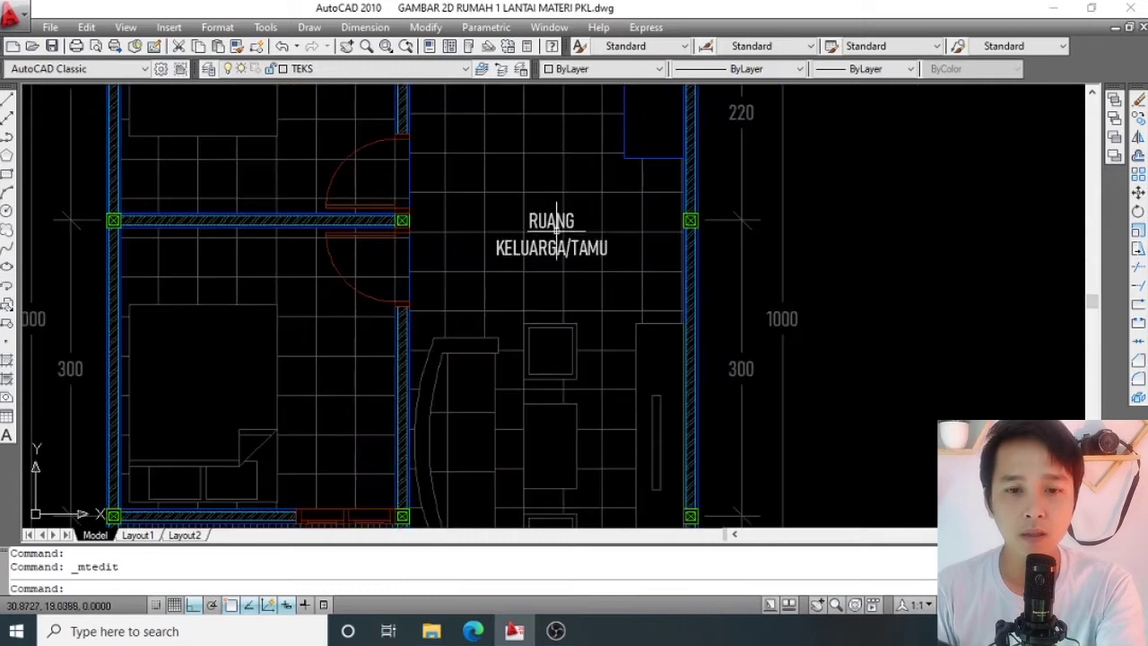
scroll(547, 235, "up", 2)
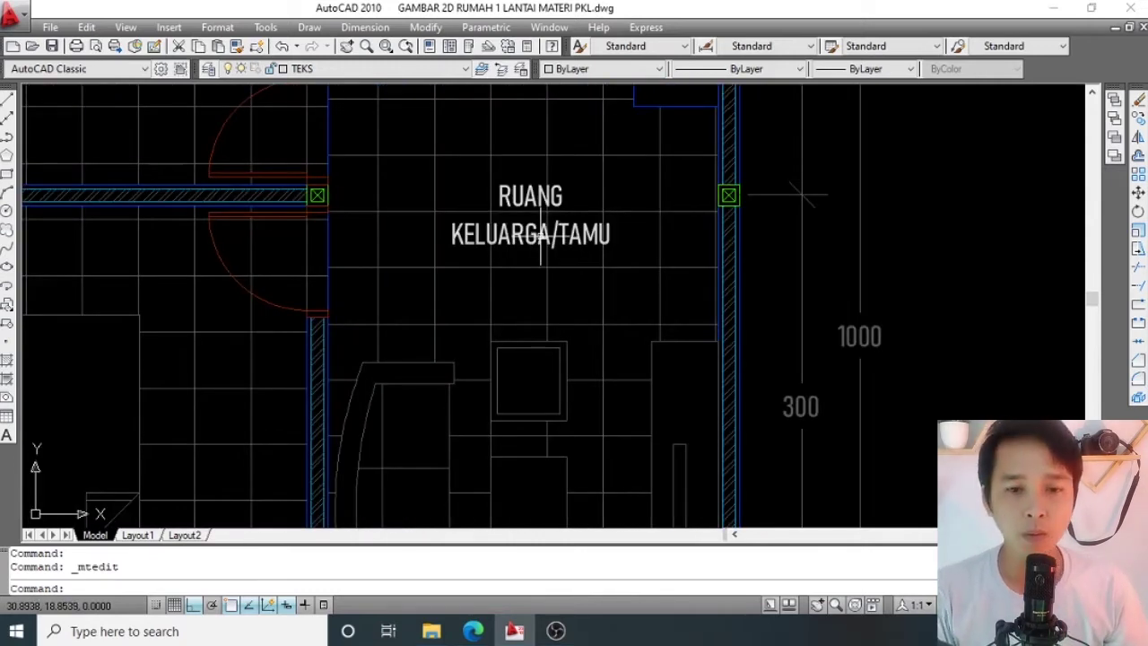
scroll(538, 238, "down", 2)
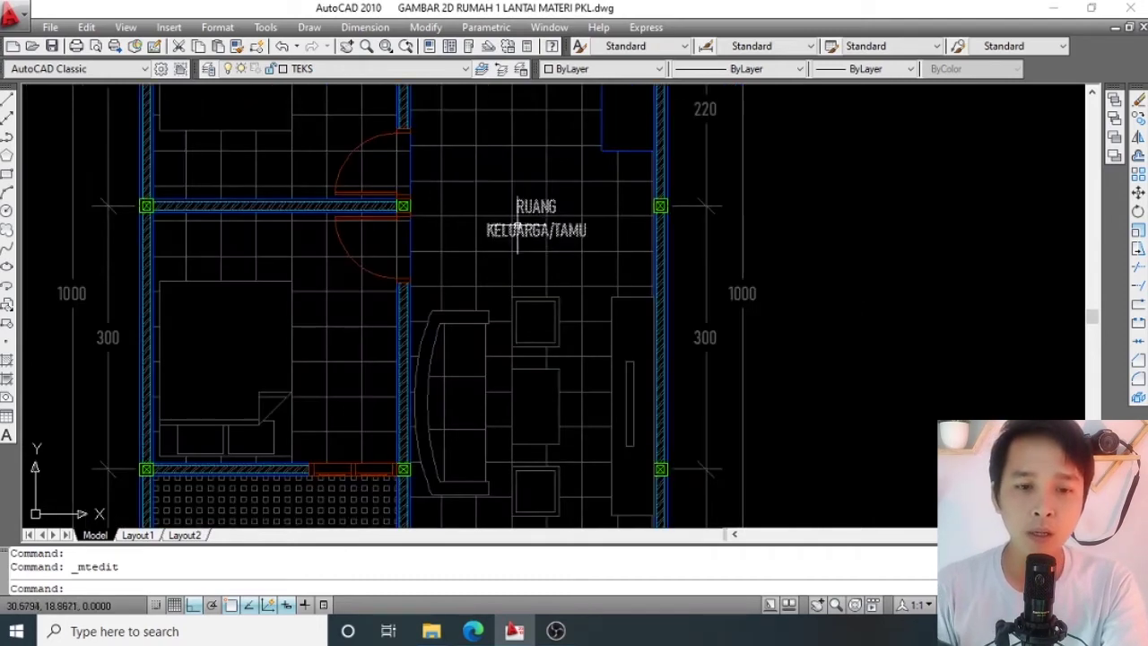
scroll(515, 251, "down", 1)
scroll(458, 332, "down", 1)
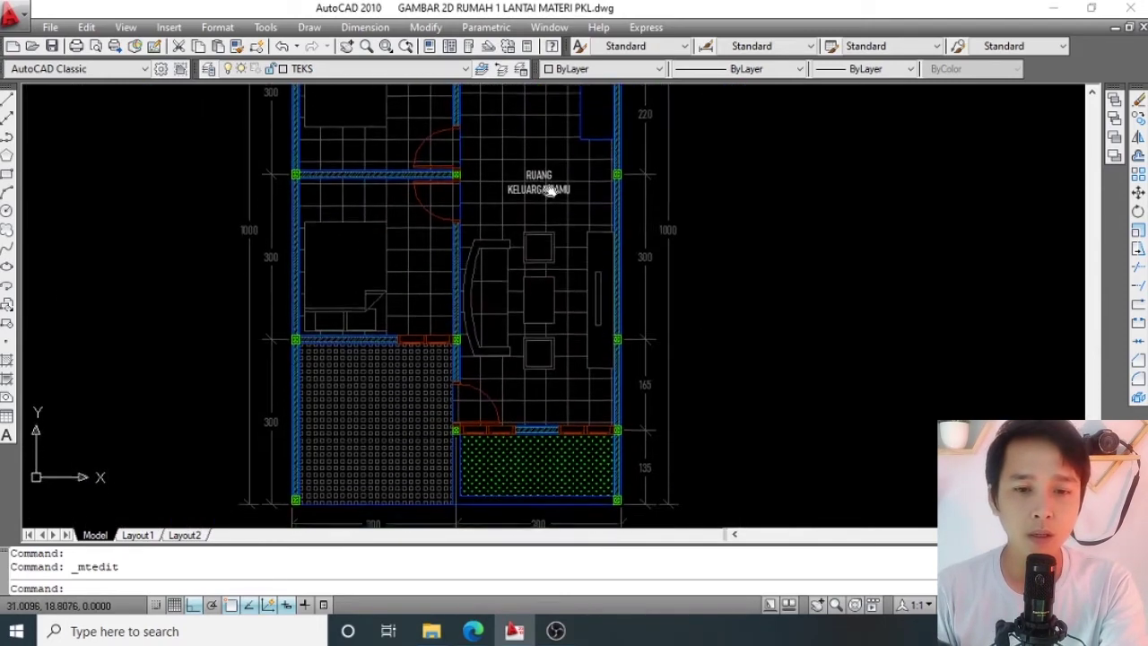
scroll(410, 404, "down", 1)
middle_click_drag(506, 196, 509, 268)
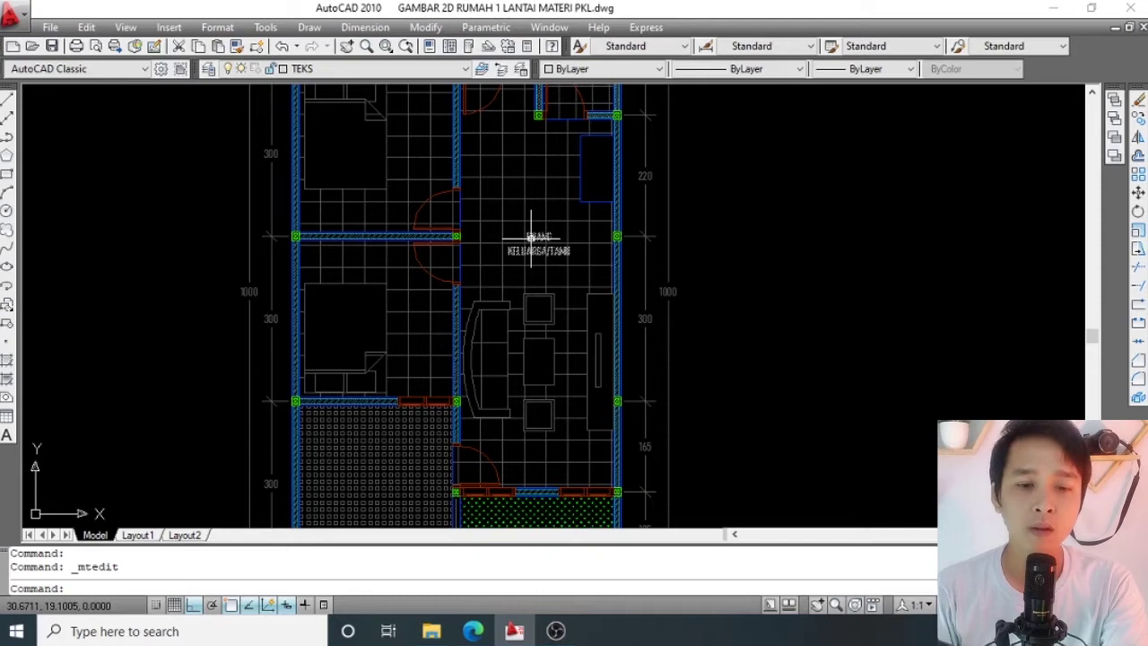
middle_click_drag(531, 237, 527, 307)
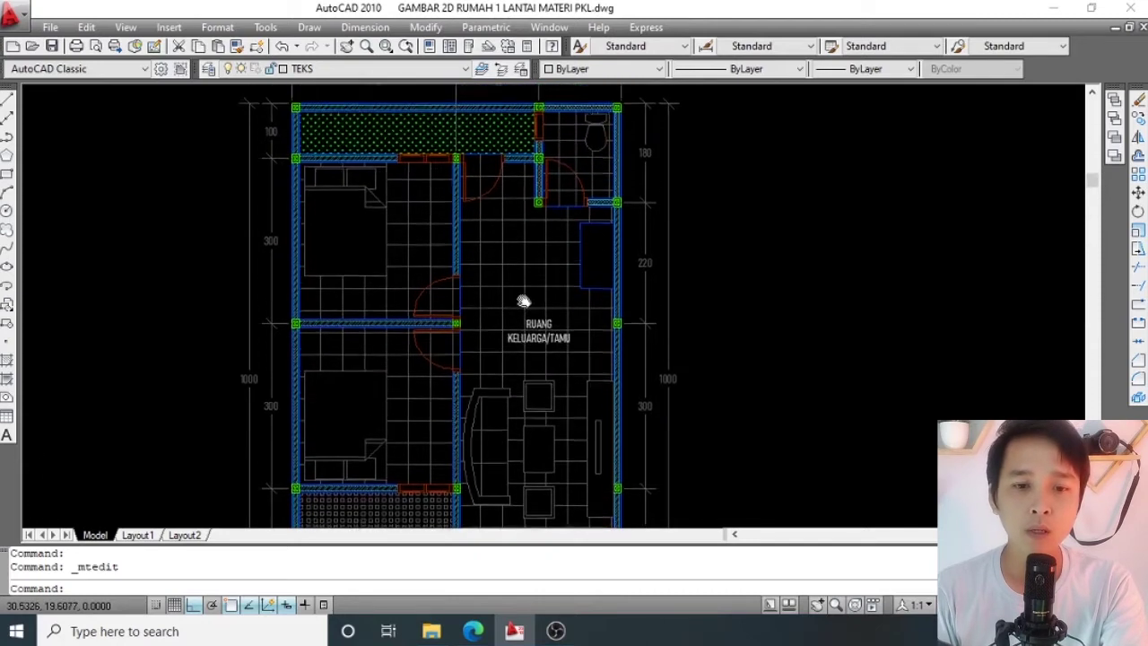
scroll(549, 341, "up", 2)
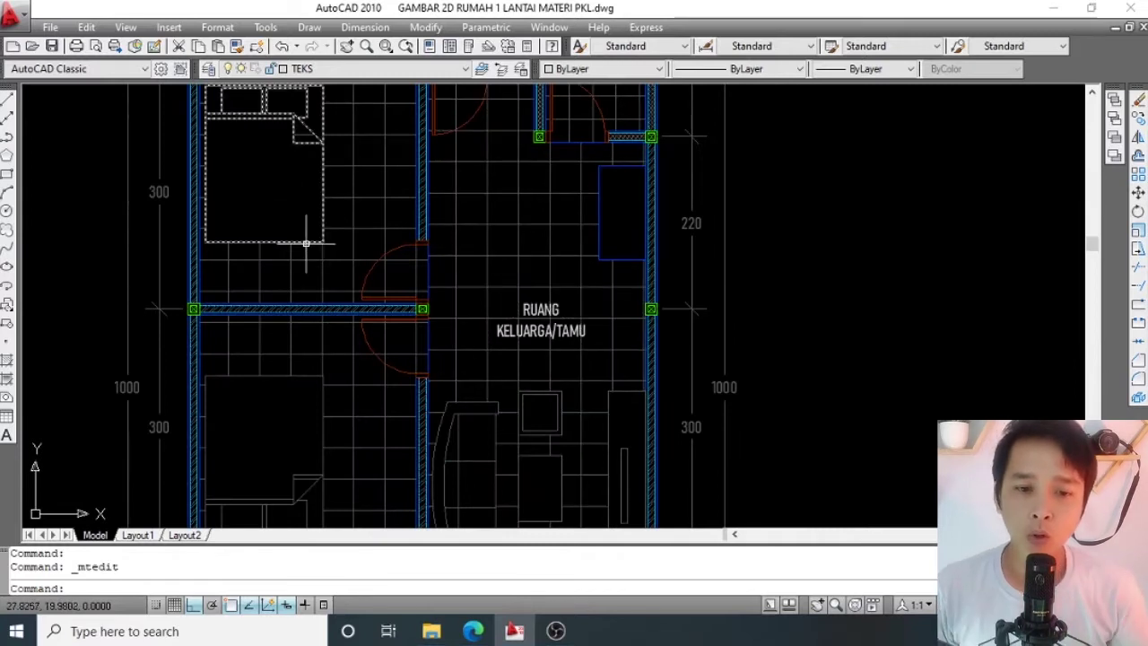
mouse_move(494, 212)
middle_mouse_down()
mouse_move(488, 256)
mouse_move(508, 277)
middle_mouse_up()
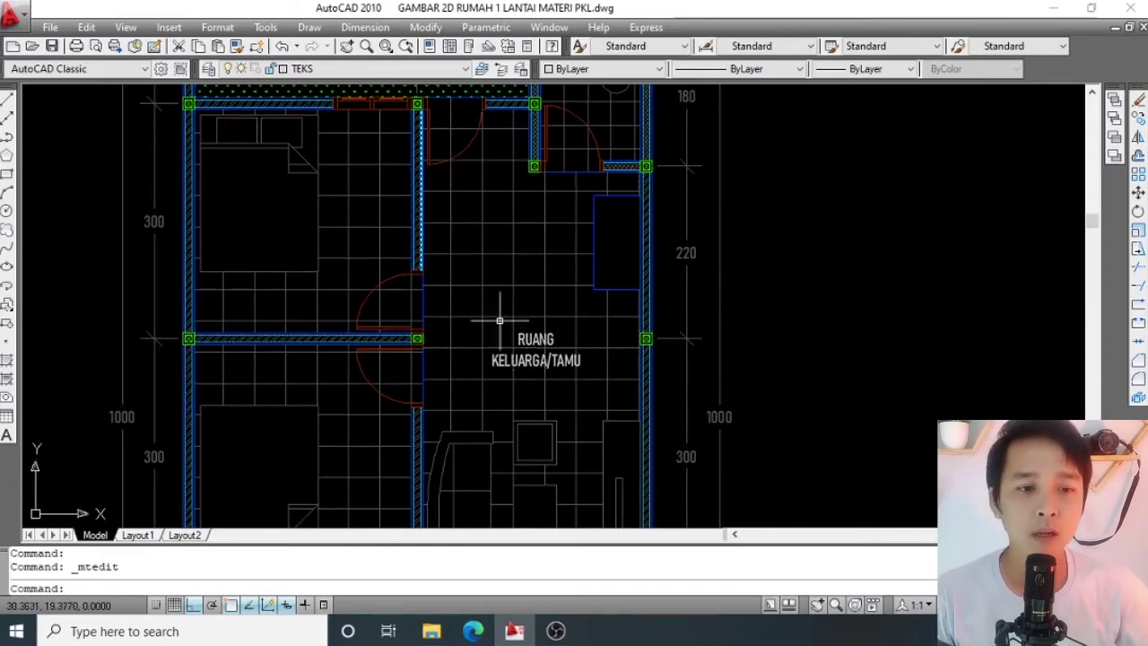
middle_click_drag(486, 307, 480, 274)
scroll(500, 287, "up", 3)
scroll(500, 287, "up", 3)
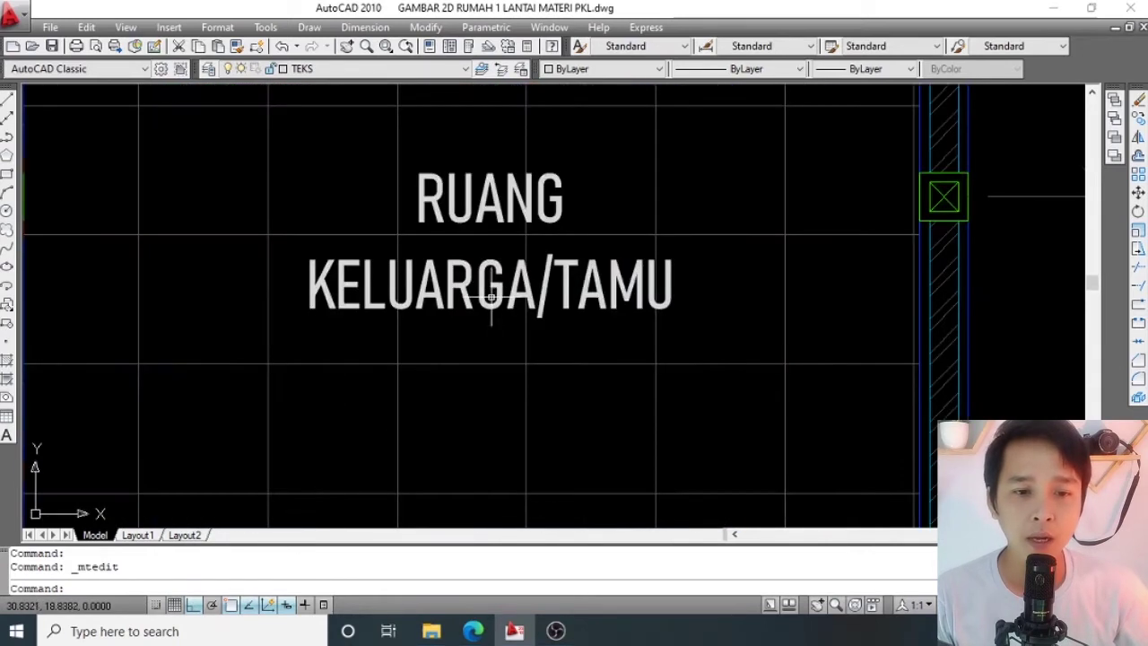
Start a multiline text box just below the RUANG KELUARGA/TAMU label with T.
left_click(500, 287)
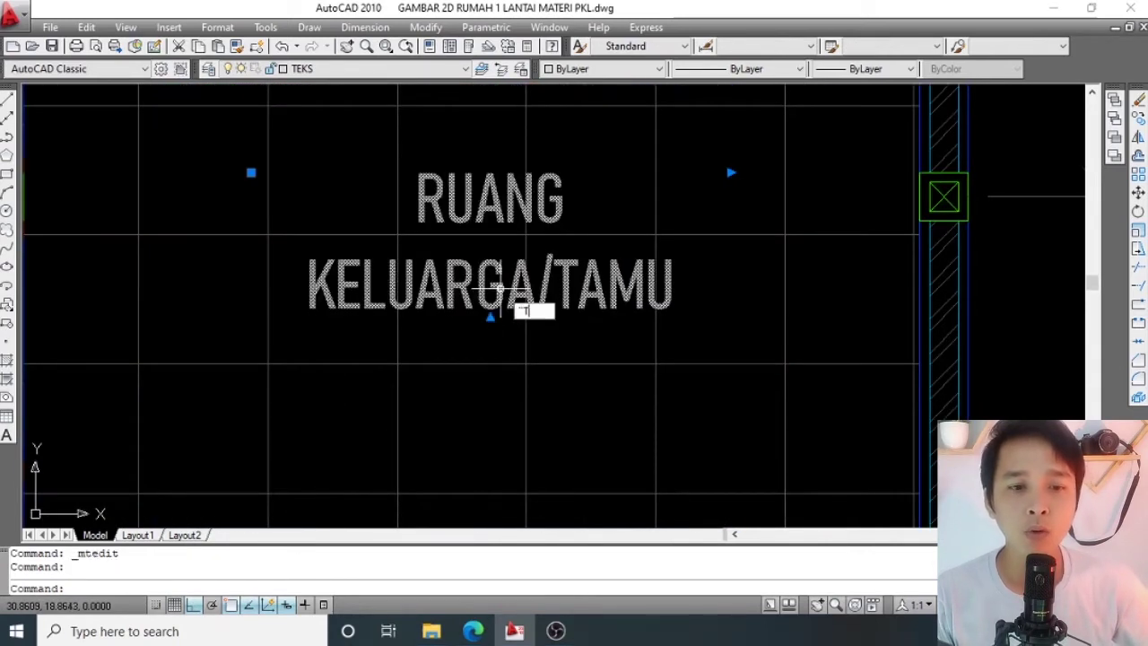
key("Return")
key("Escape")
key("Escape")
type("t")
key("Return")
left_click(349, 334)
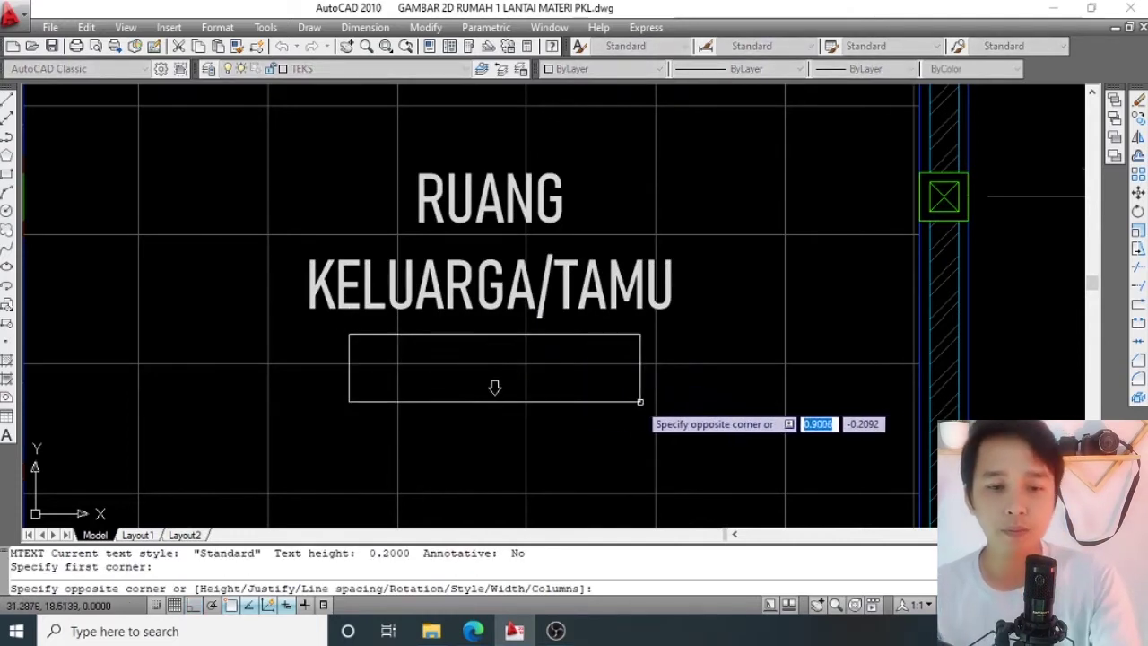
left_click(639, 402)
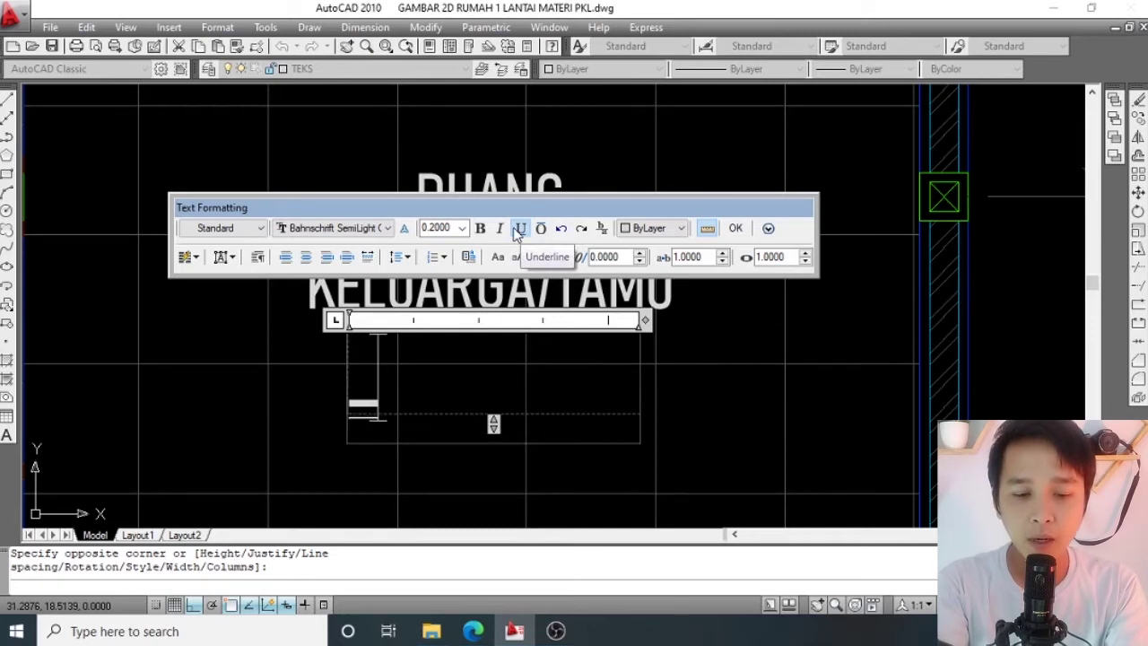
Enter the level marker '+ 0.00' and set its text height to 0.12.
key("BackSpace")
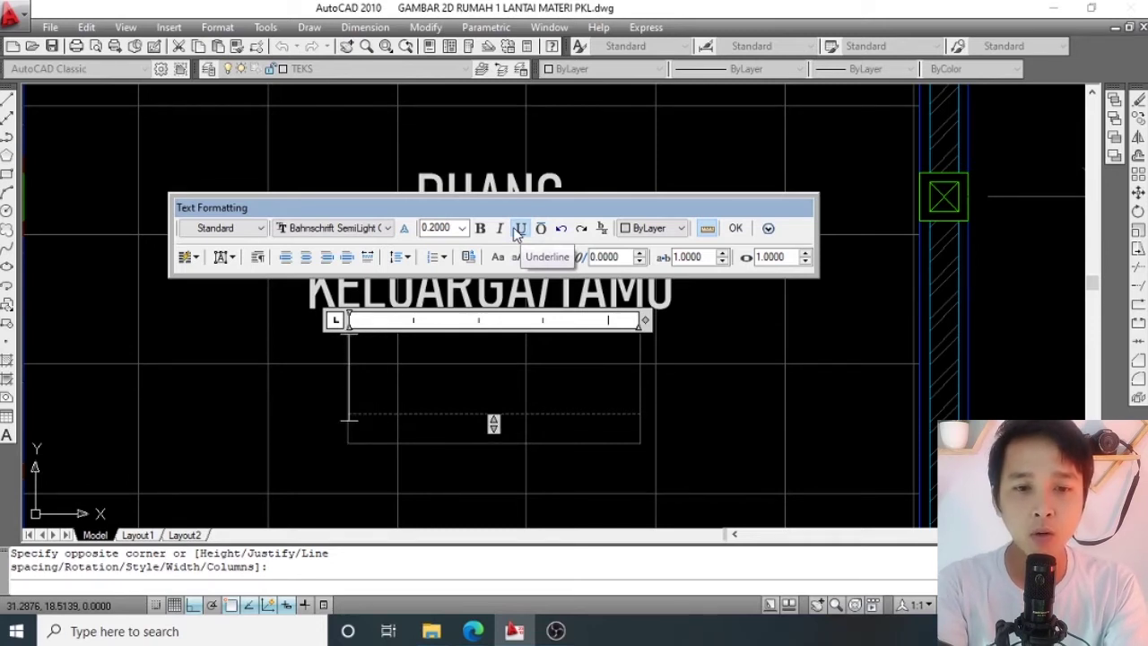
type("+")
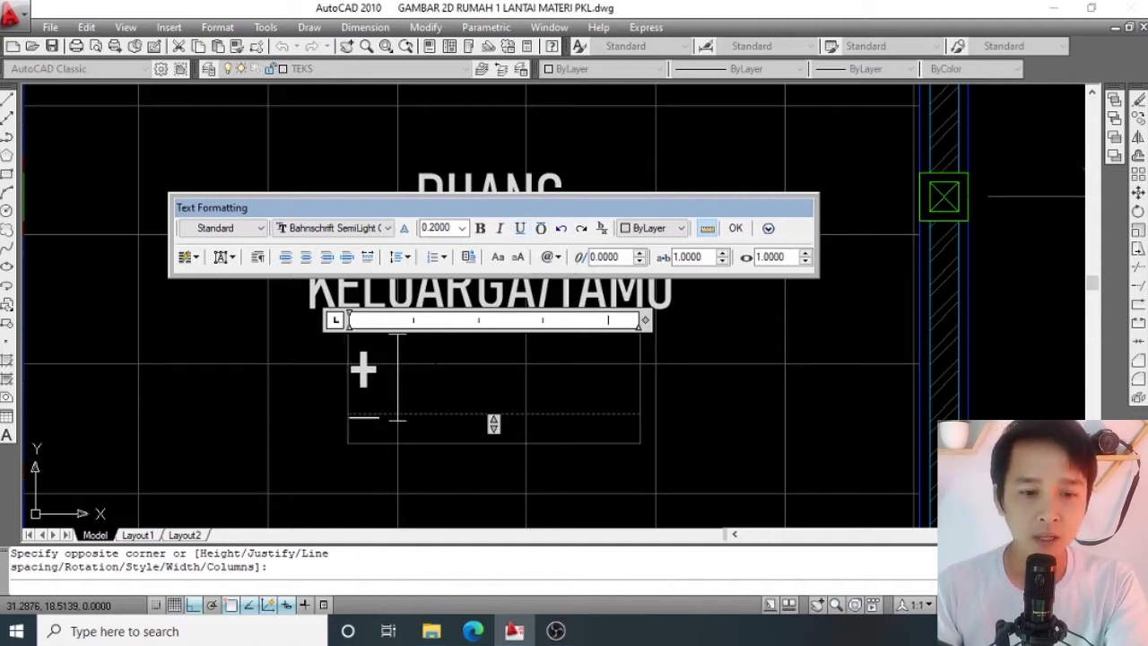
type("0.00")
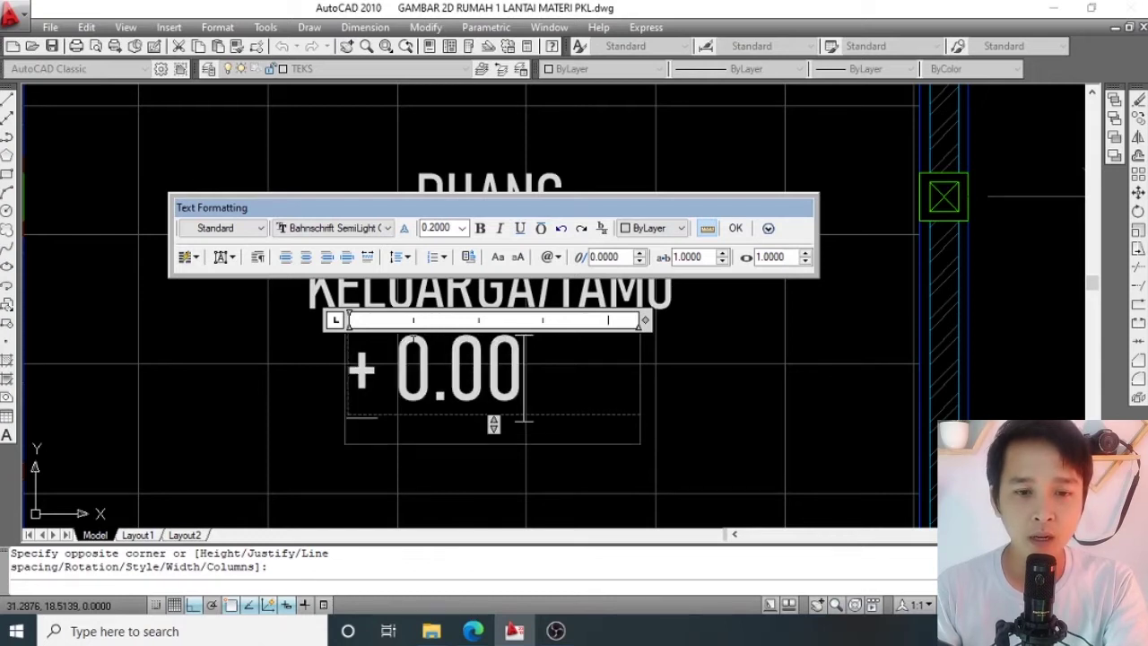
left_click_drag(524, 377, 360, 372)
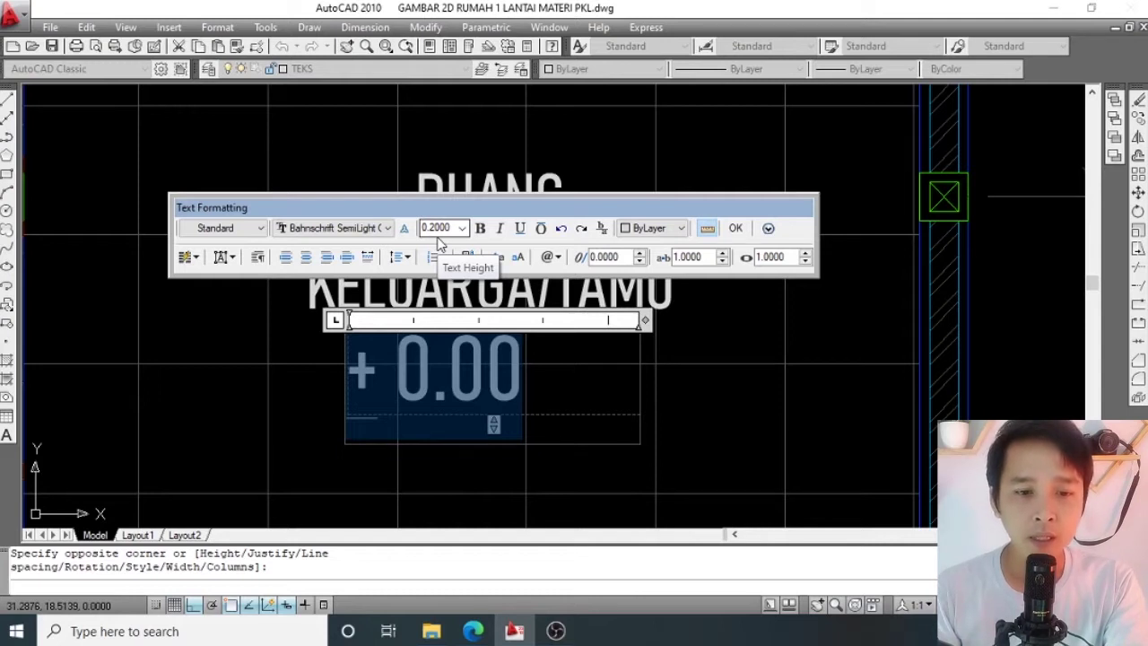
left_click(423, 229)
type("0.12")
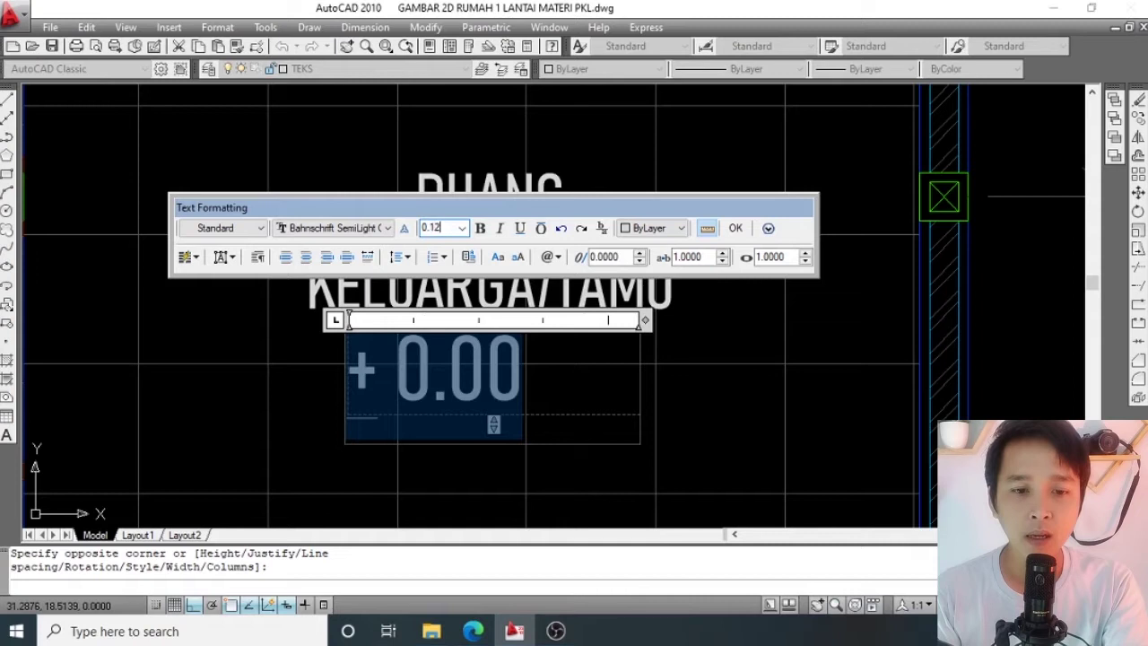
key("Return")
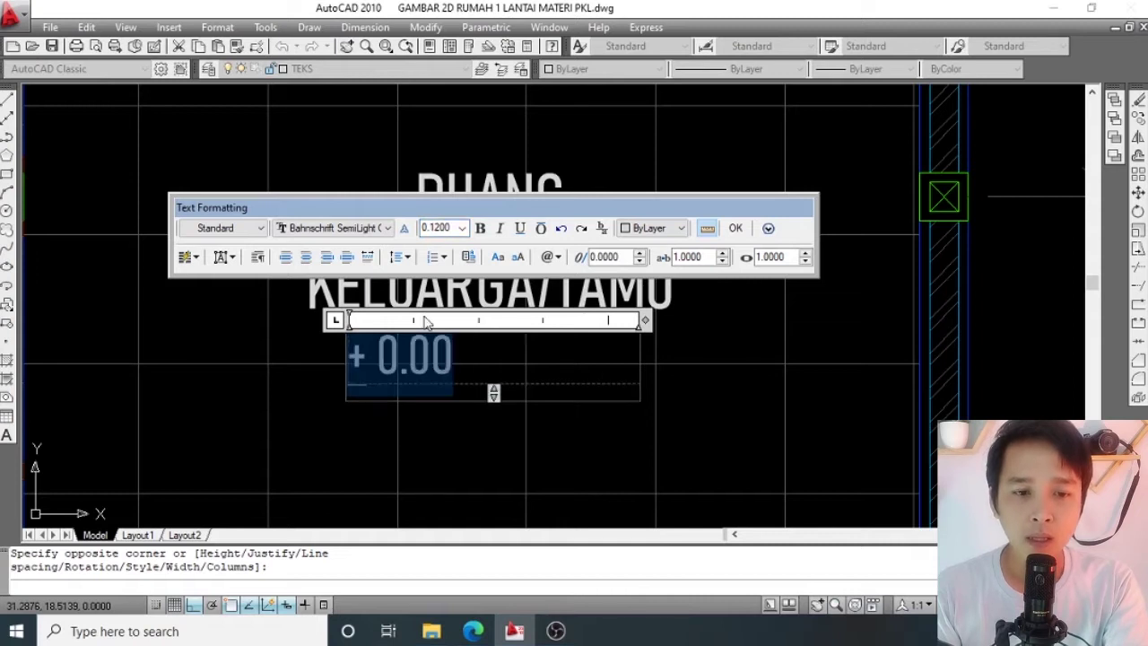
left_click(448, 422)
Centre-align the + 0.00 marker text in the Text Formatting editor.
scroll(448, 395, "down", 2)
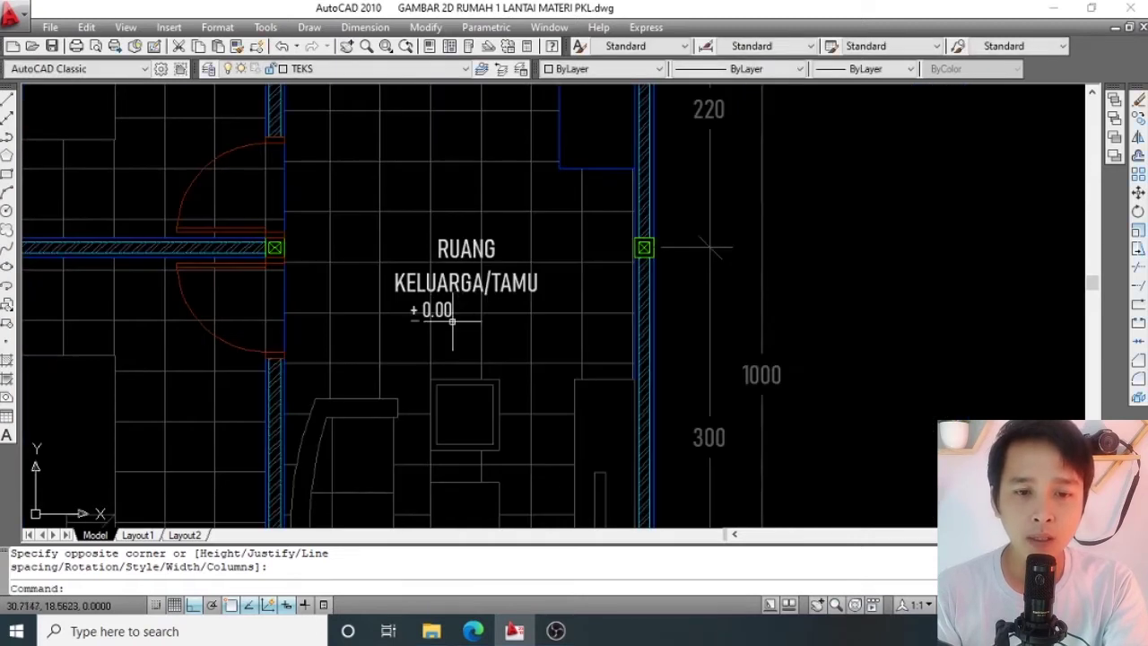
scroll(453, 320, "up", 3)
left_click(442, 289)
type("m")
key("Return")
left_click(442, 320)
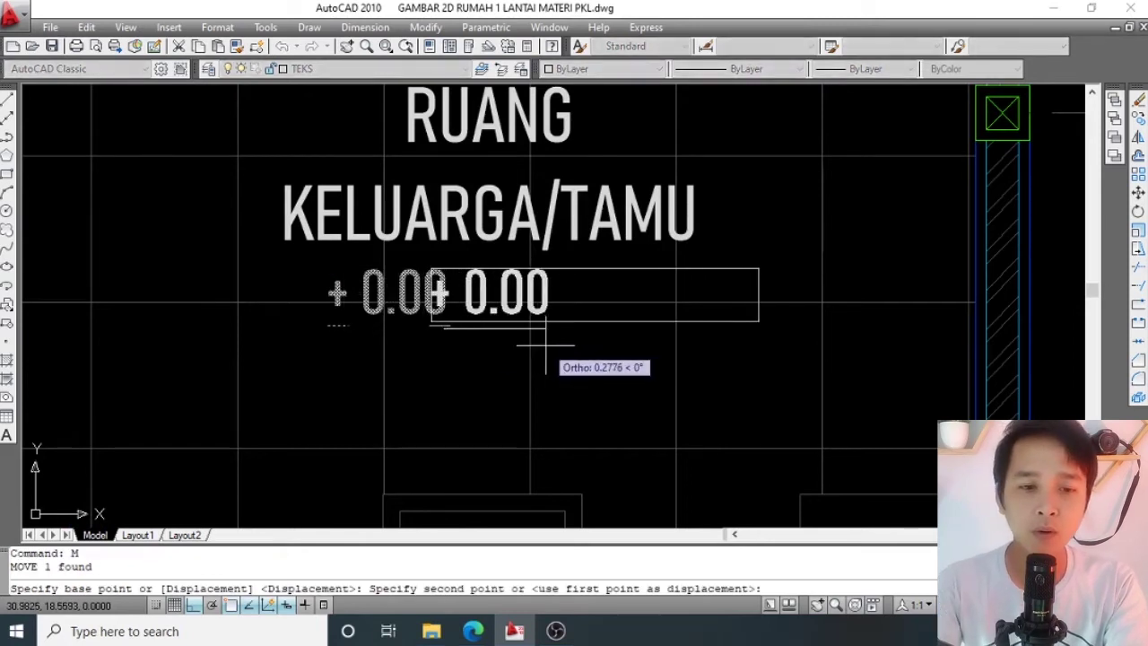
key("Escape")
key("Escape")
left_click(404, 292)
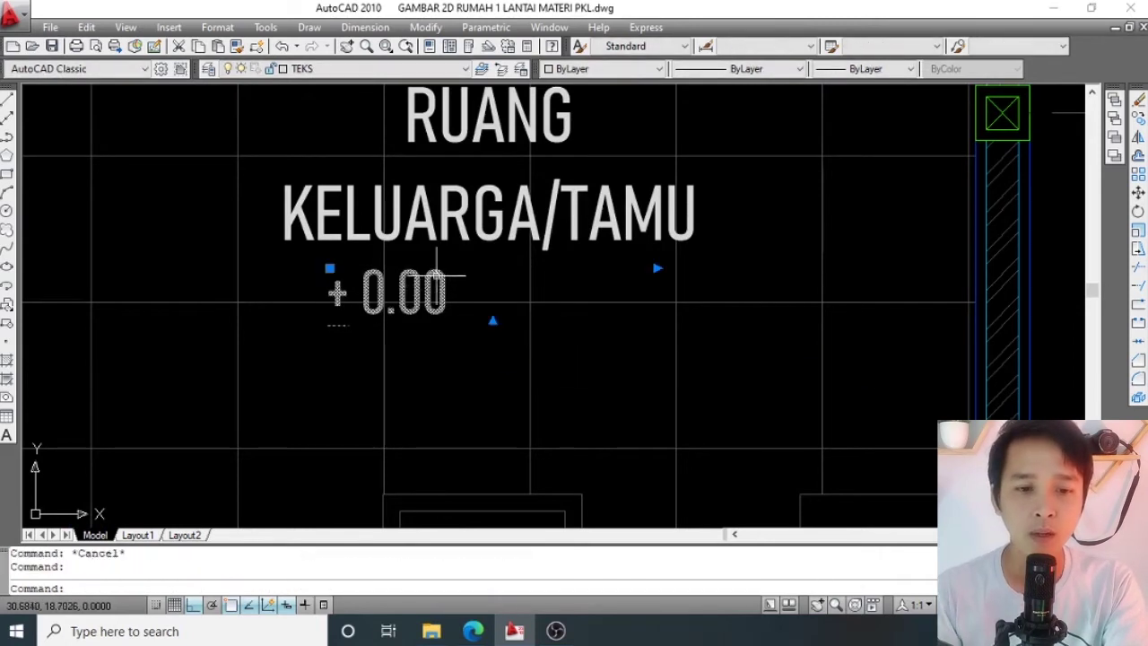
double_click(404, 292)
key("ctrl+a")
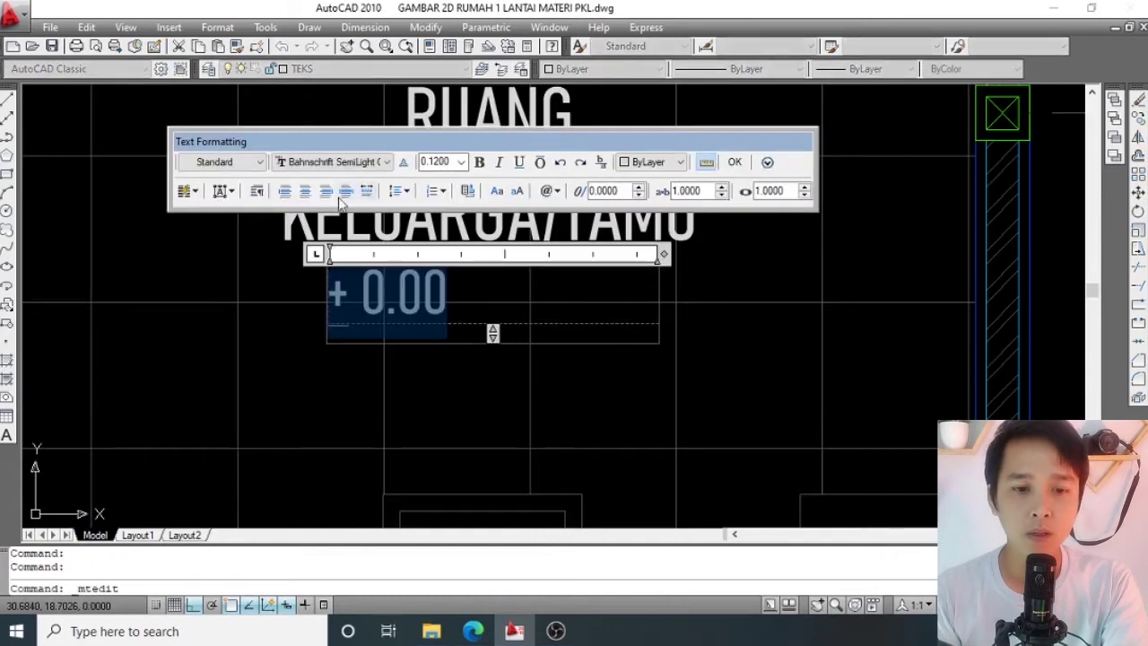
left_click(304, 191)
left_click(436, 352)
Move the + 0.00 marker so it sits centred under the RUANG KELUARGA/TAMU label.
scroll(482, 286, "down", 2)
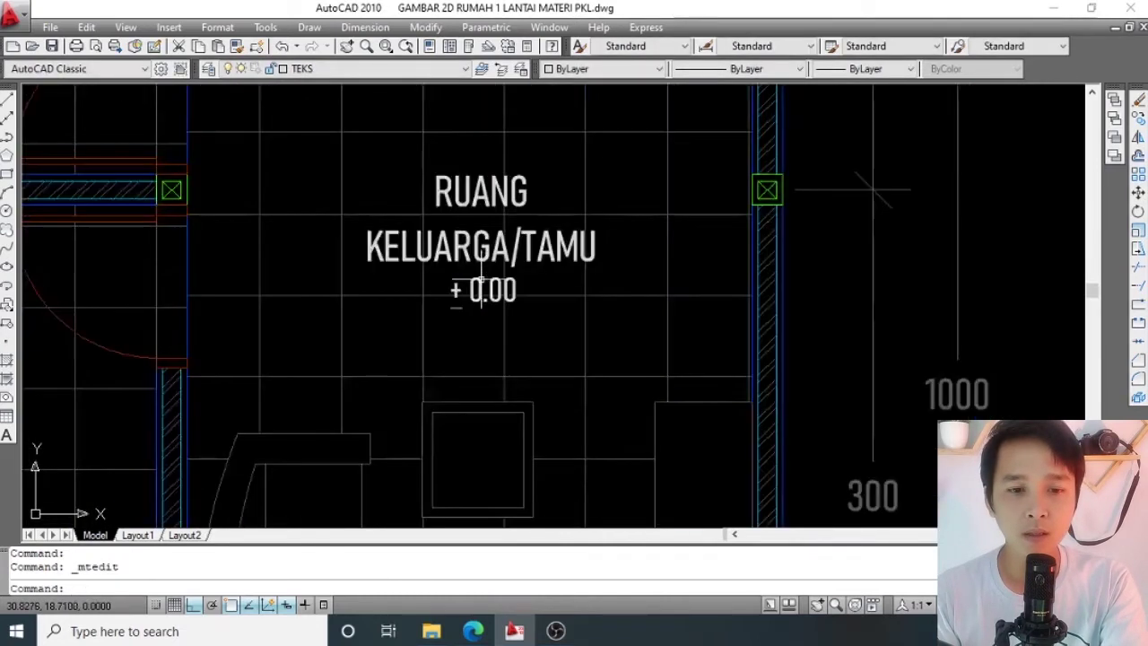
scroll(481, 285, "up", 2)
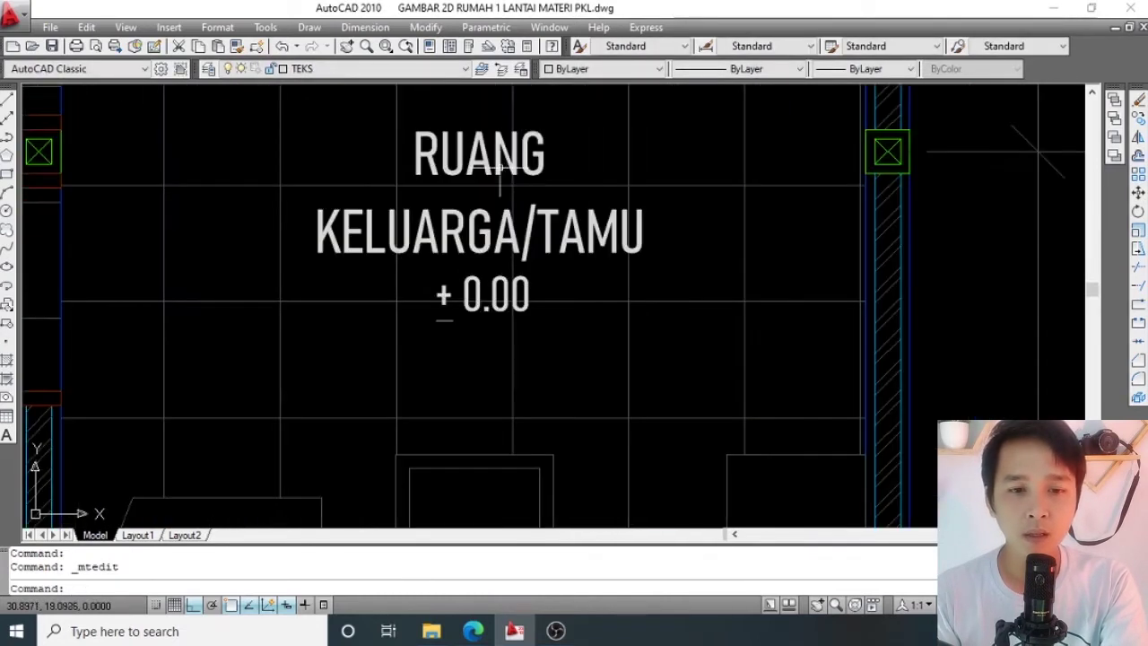
left_click(469, 281)
type("m")
key("Return")
left_click(476, 351)
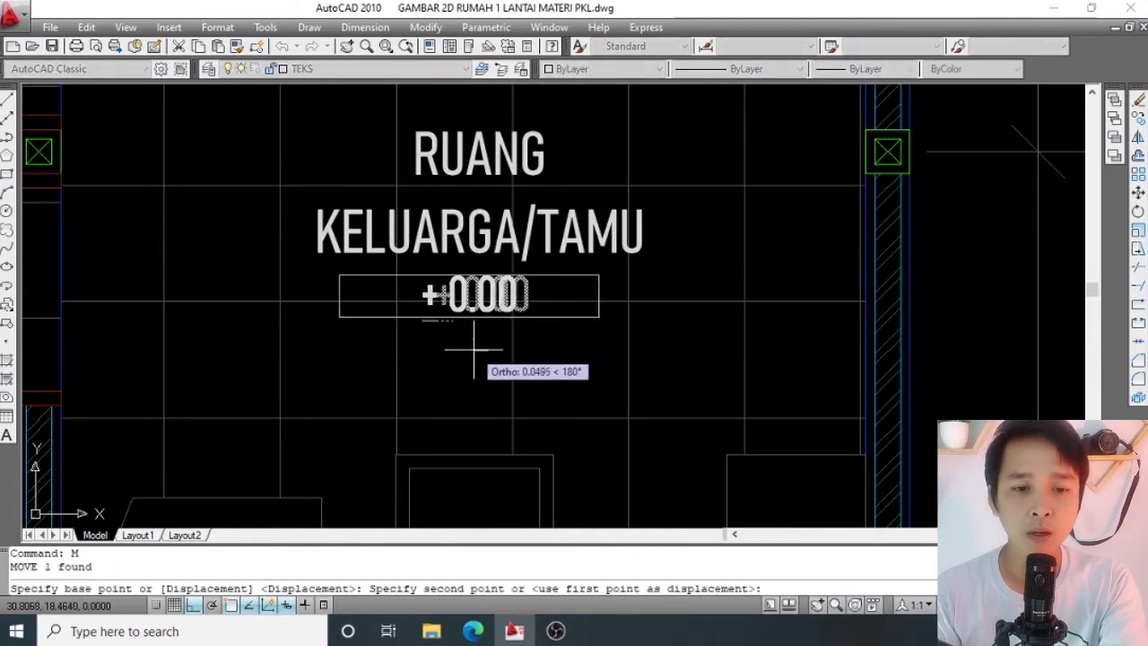
left_click(474, 349)
scroll(475, 296, "down", 3)
scroll(475, 296, "up", 2)
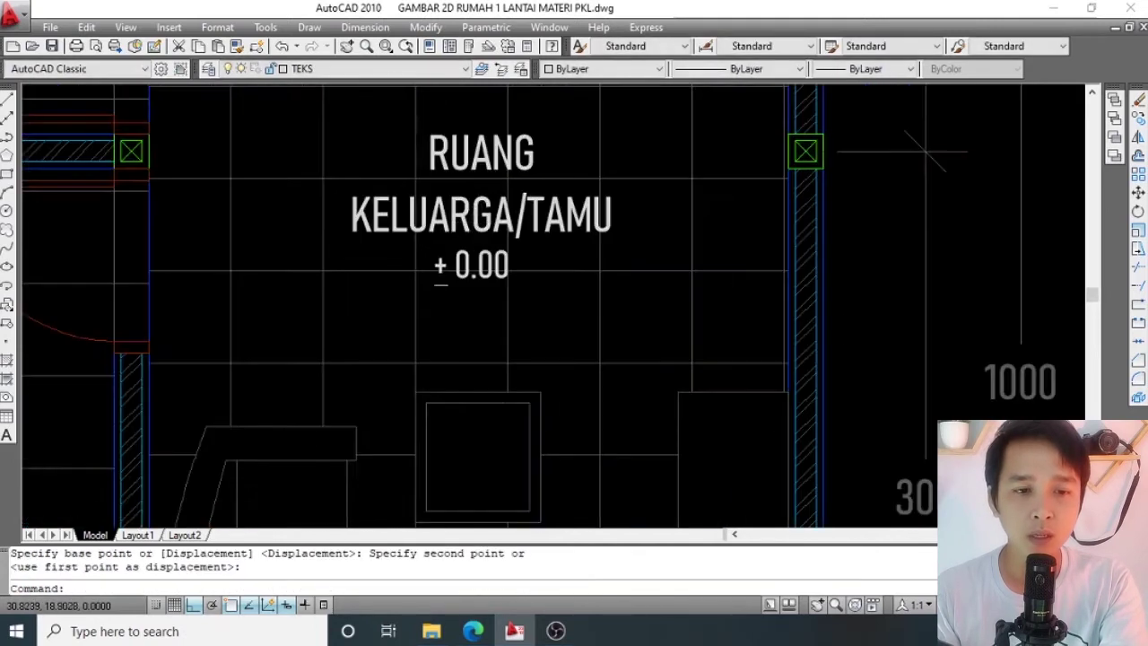
Check the alignment by selecting the room label and the + 0.00 marker in turn.
middle_click_drag(475, 260, 475, 301)
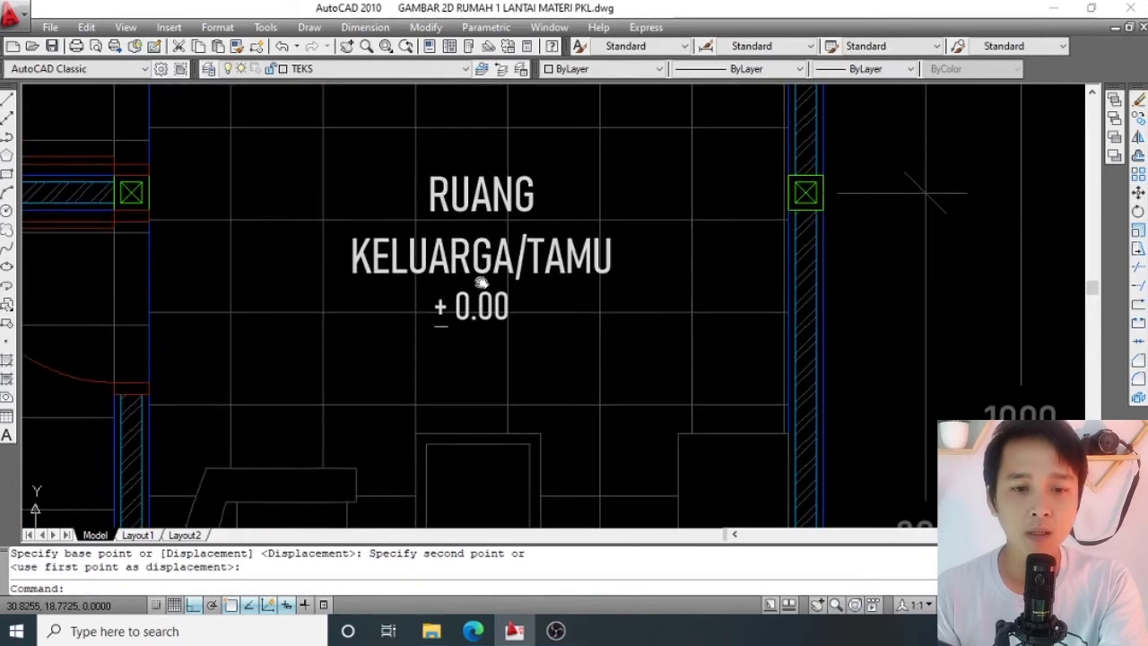
left_click(451, 206)
key("Escape")
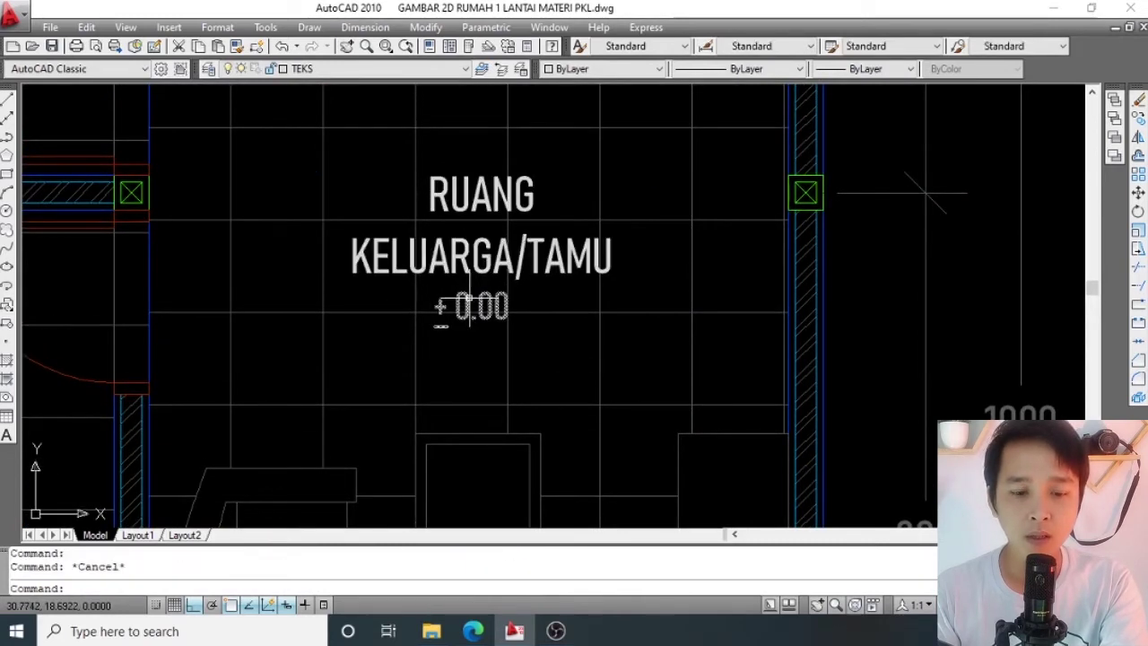
left_click(463, 258)
key("Escape")
left_click(464, 292)
key("Escape")
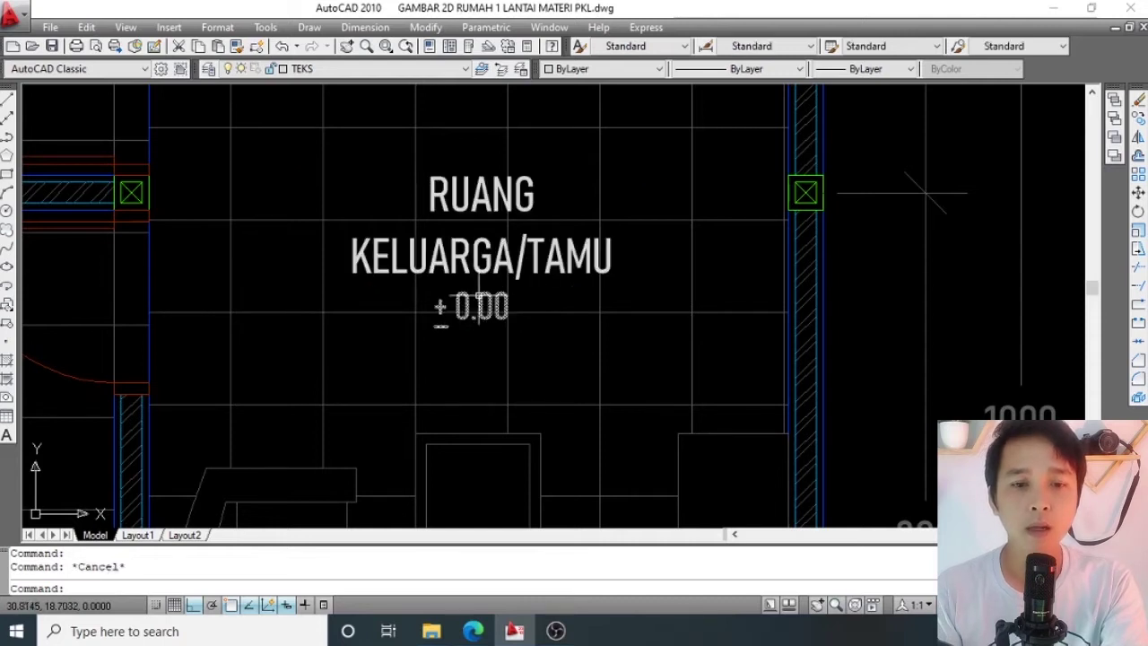
Open the RUANG KELUARGA/TAMU label, add a blank line, then exit the editor.
double_click(468, 251)
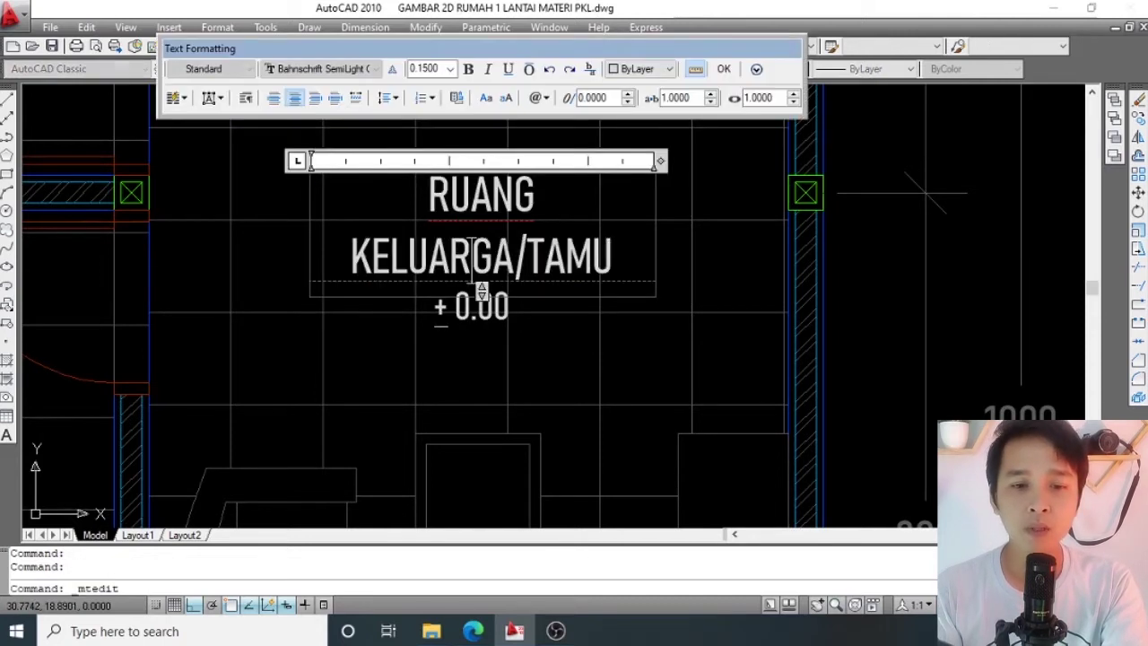
key("Return")
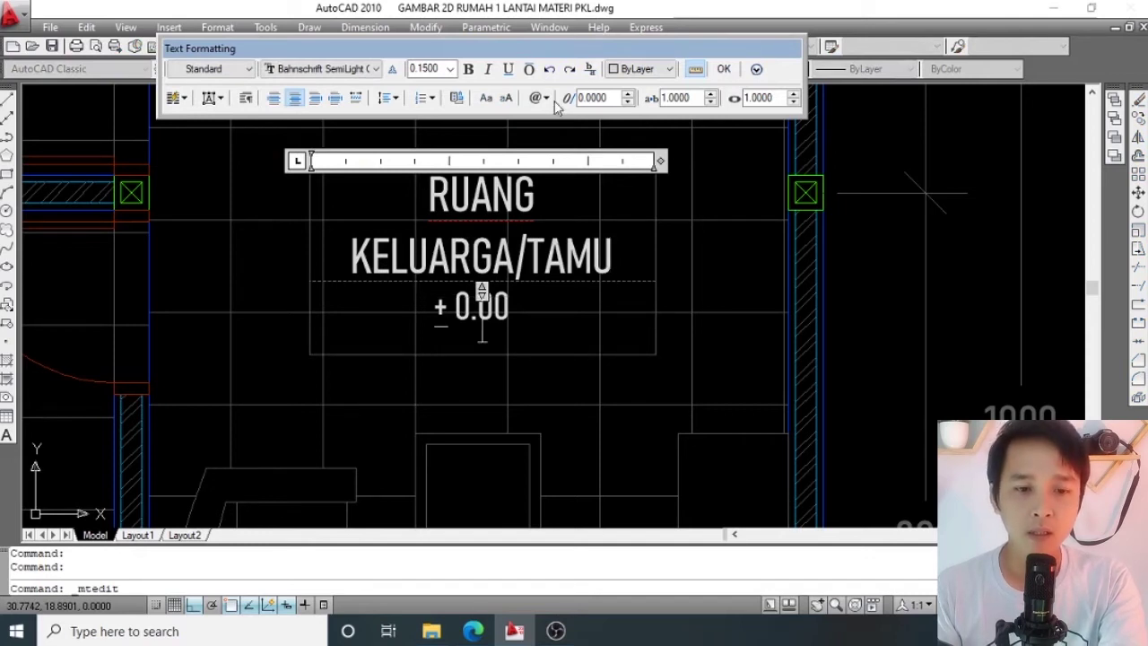
key("Escape")
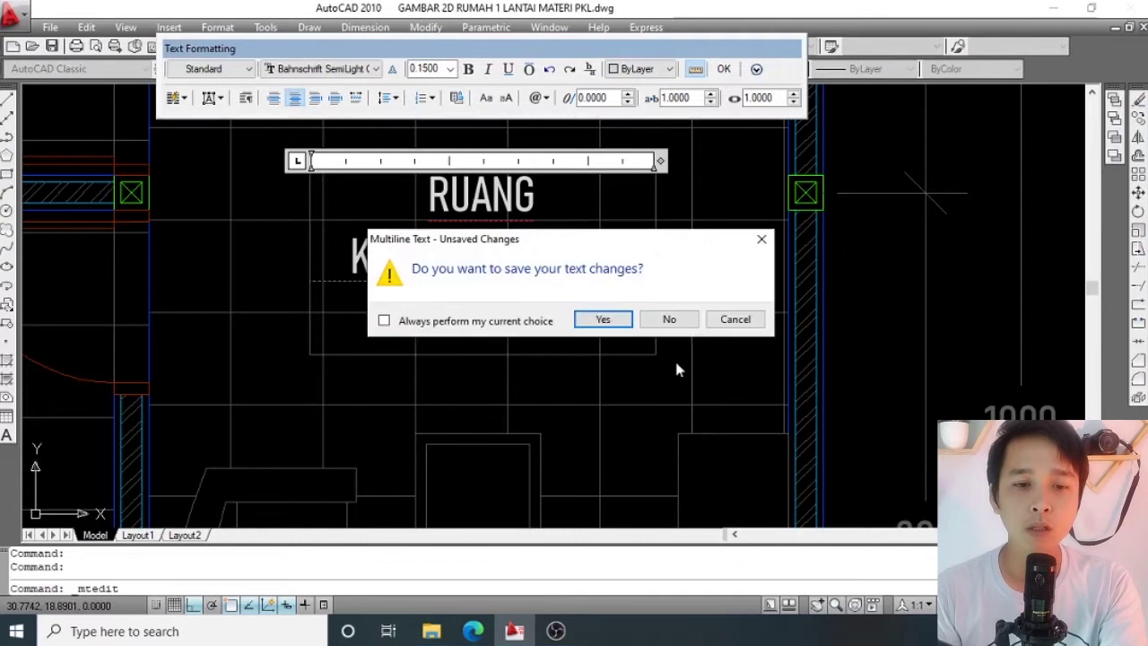
left_click(735, 319)
key("Escape")
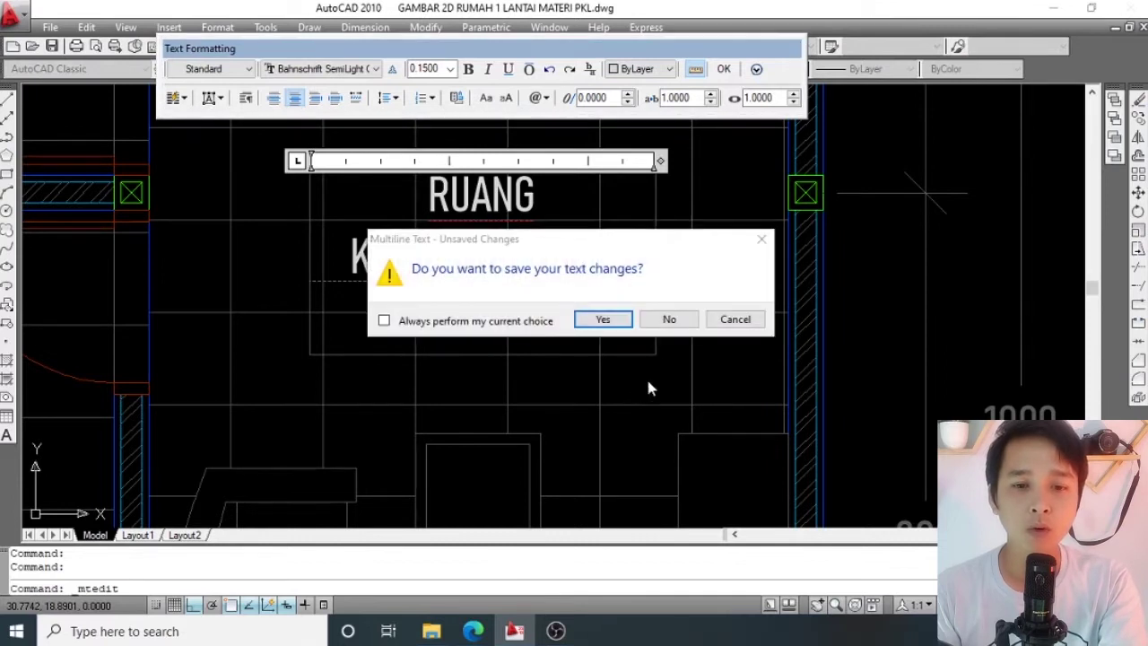
left_click(603, 319)
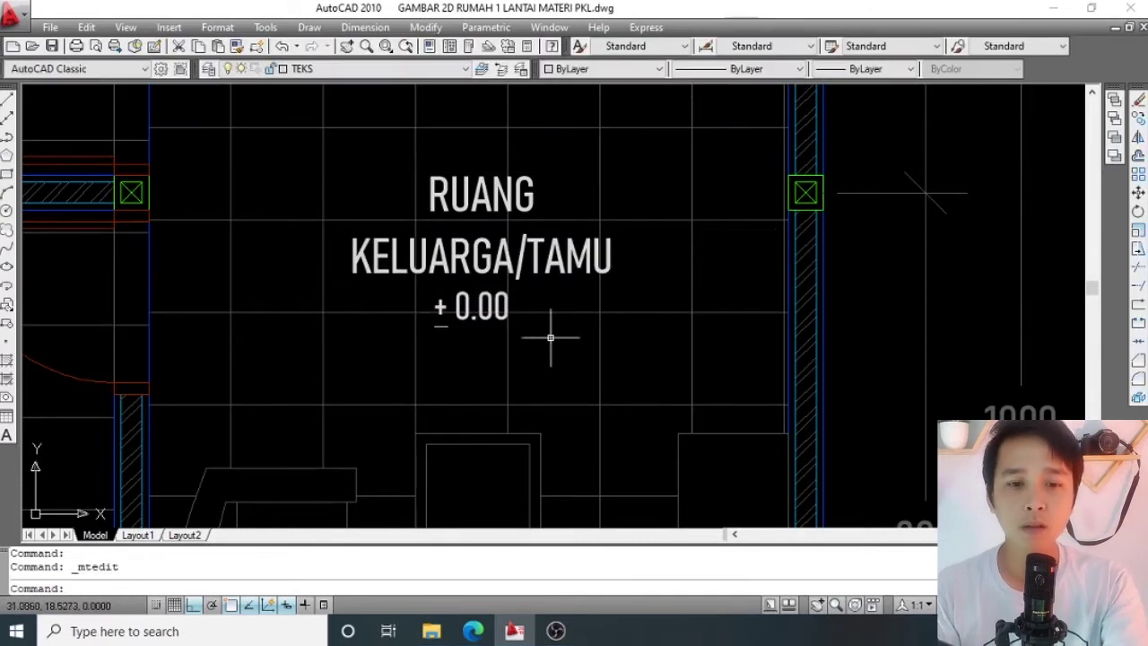
Erase the separate + 0.00 marker and reopen the label with a new line under KELUARGA/TAMU.
left_click(481, 305)
type("E")
key("Return")
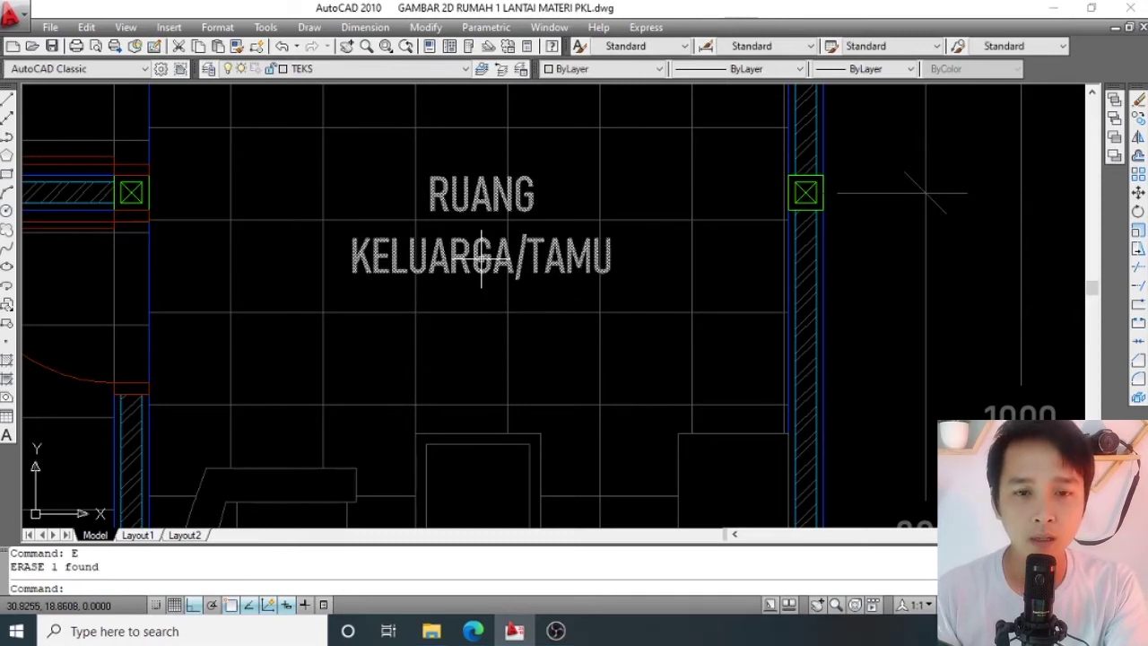
double_click(477, 258)
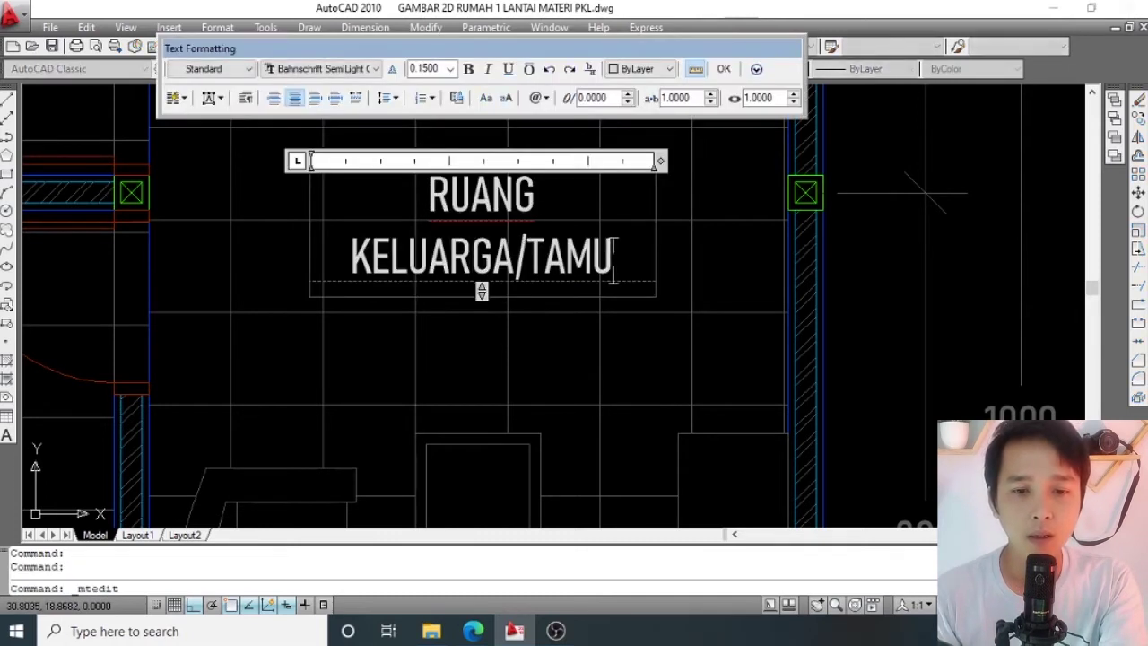
key("Return")
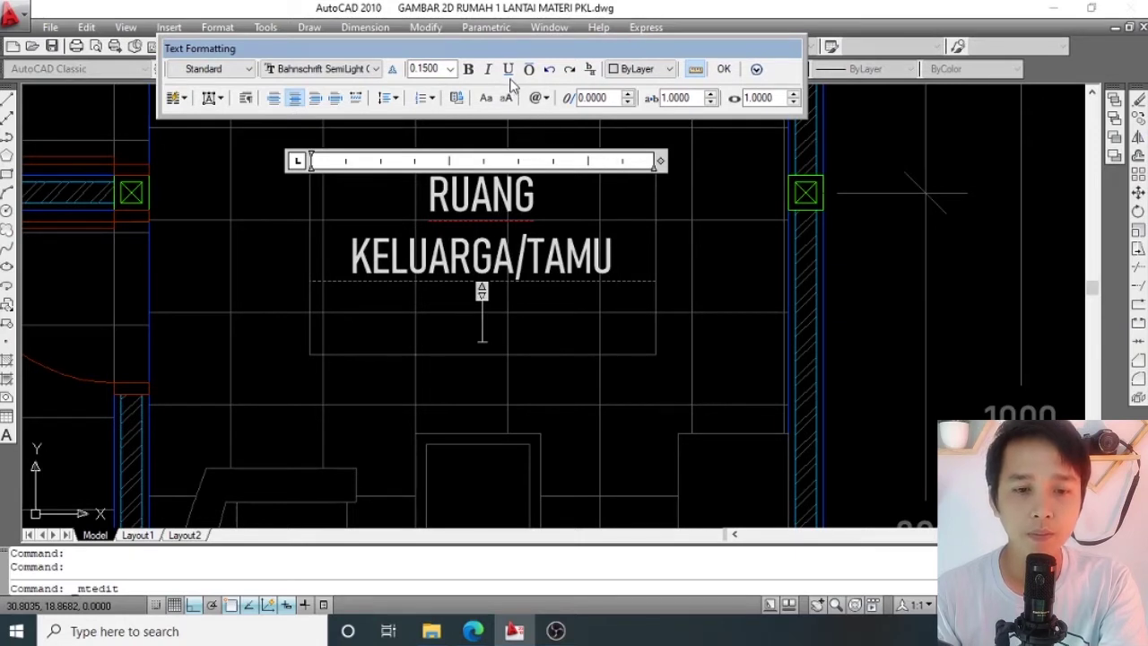
Type a '+ 0.00' line with an underlined plus and set its height to 0.12.
type("+")
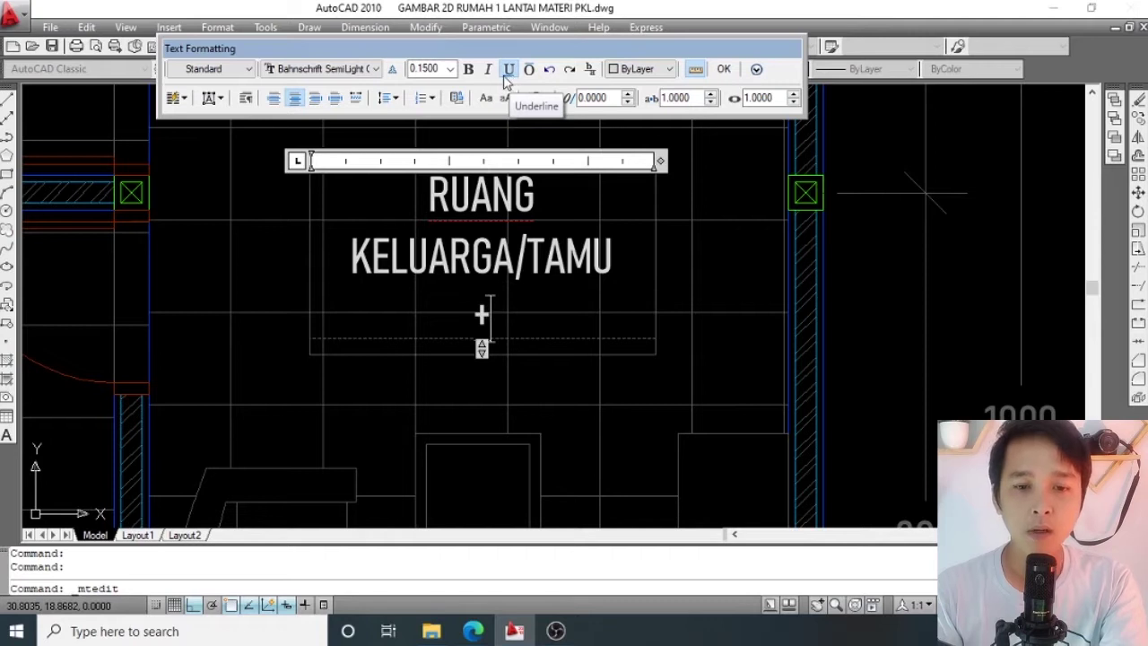
left_click(508, 72)
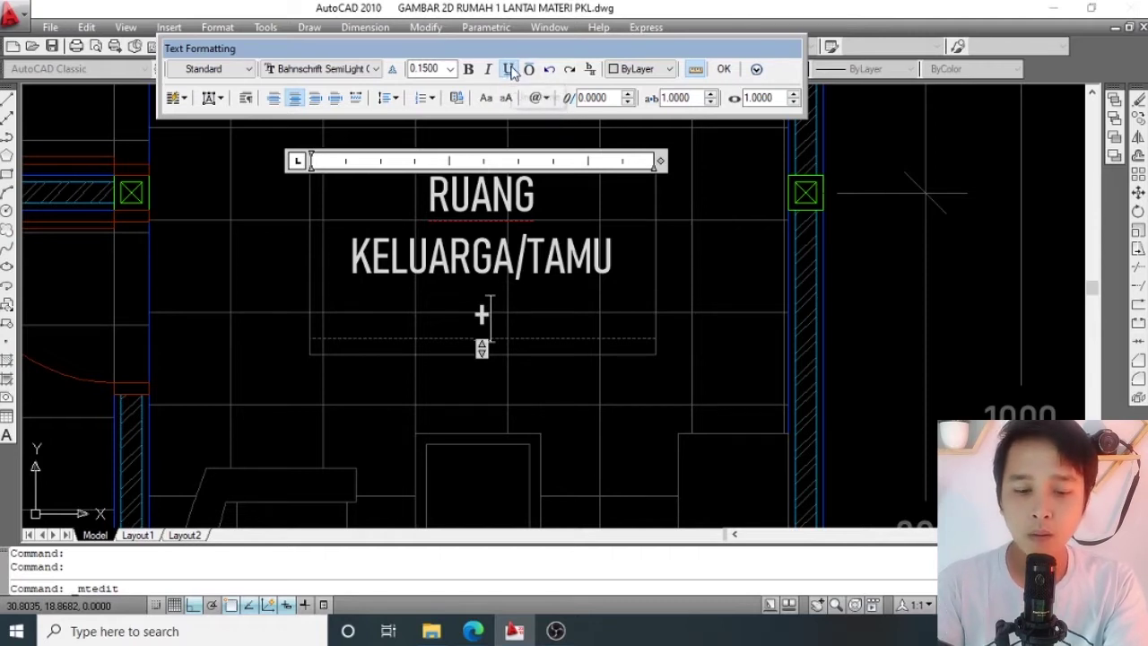
type(" 0")
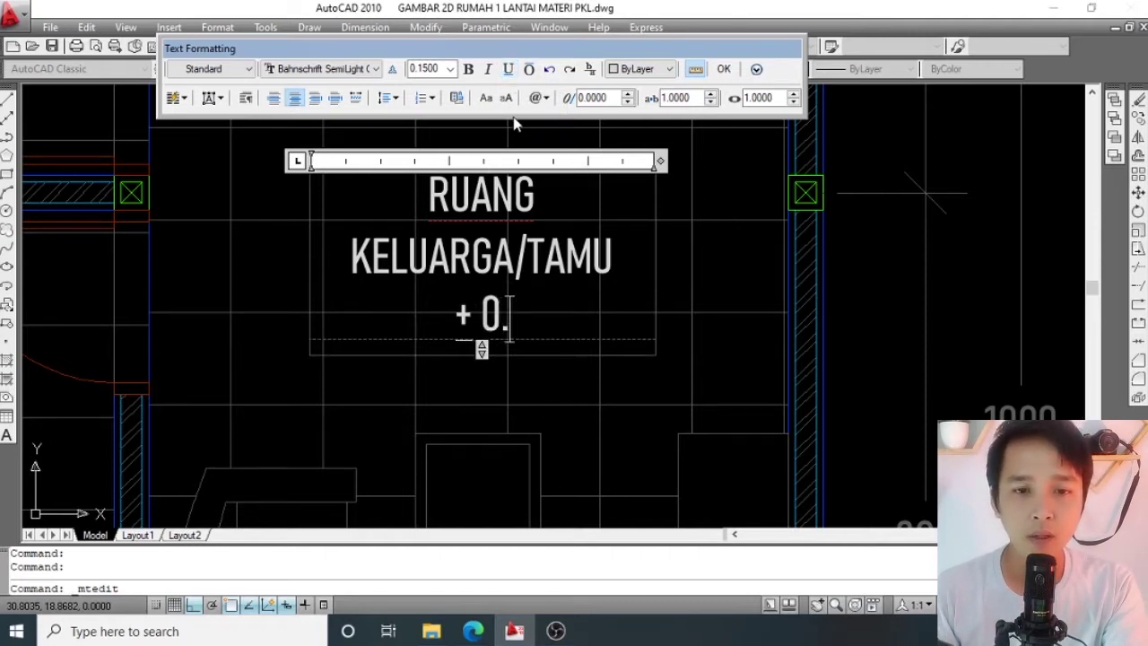
type(".00")
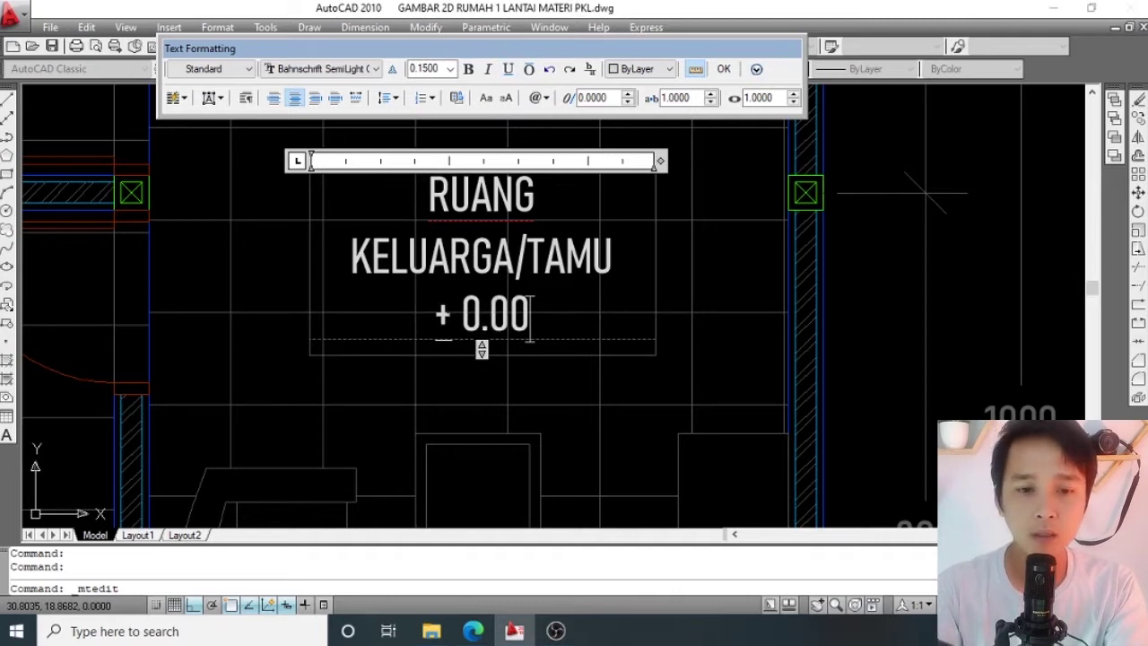
left_click_drag(530, 316, 441, 325)
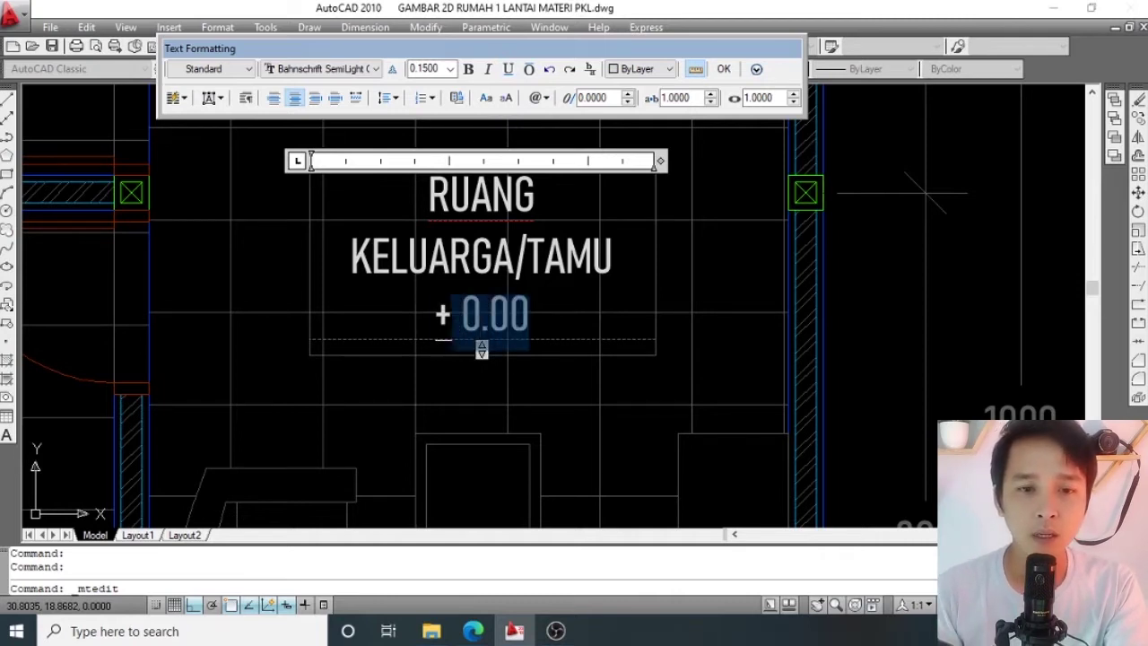
left_click(435, 69)
left_click(423, 69)
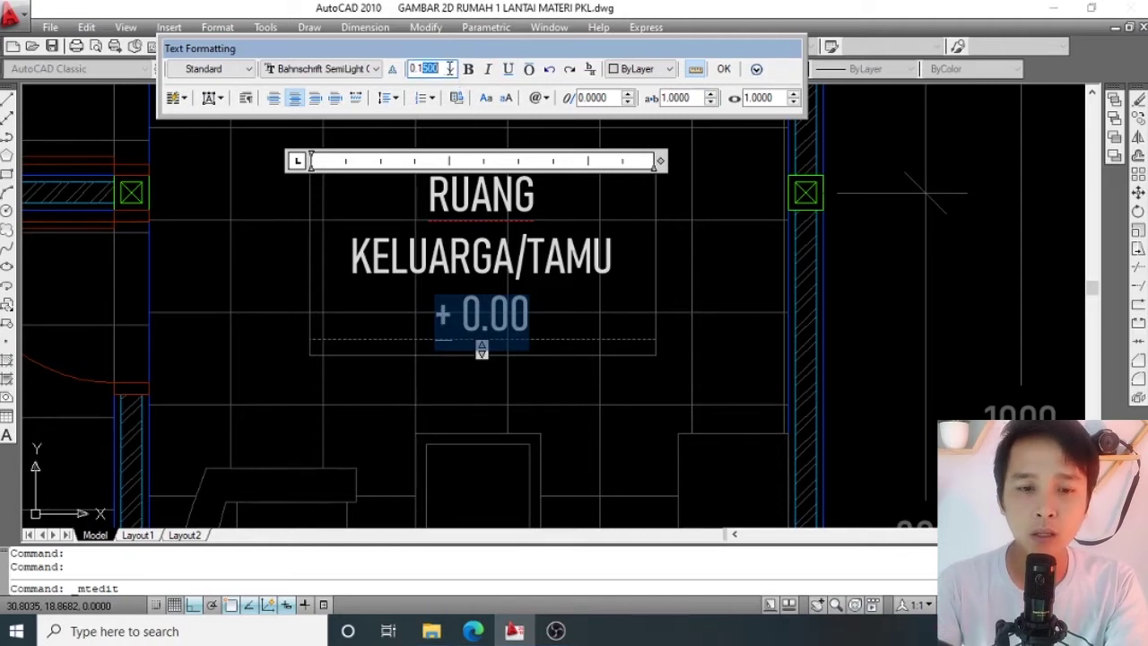
type("0.12")
key("Return")
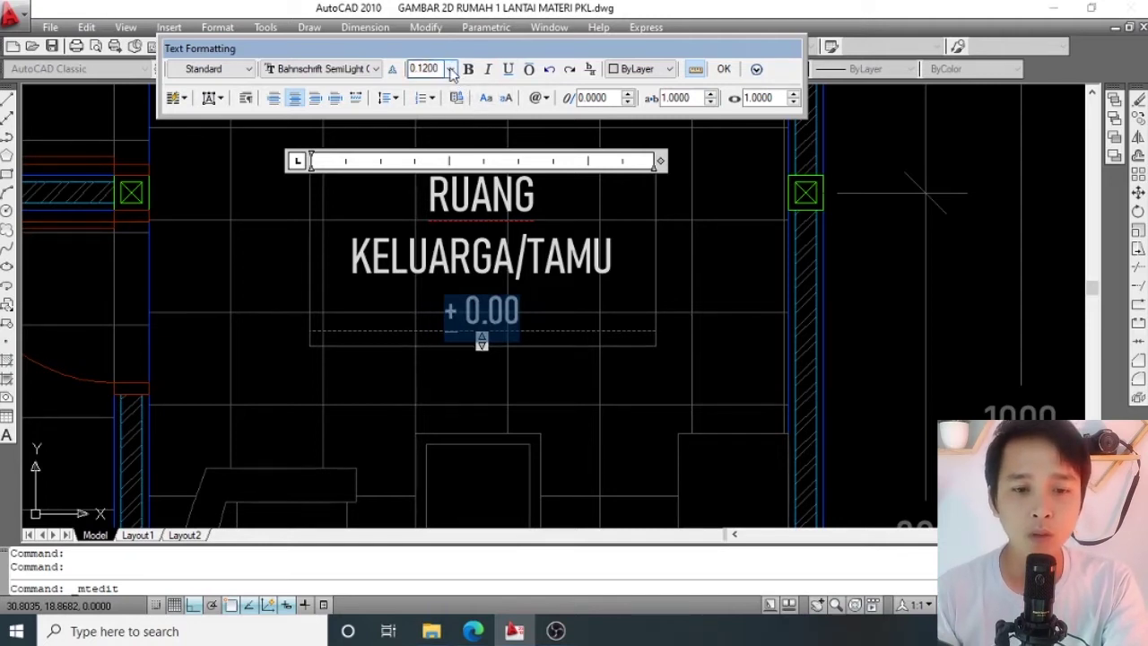
Commit the three-line RUANG KELUARGA/TAMU label and zoom in around the living room.
left_click(556, 385)
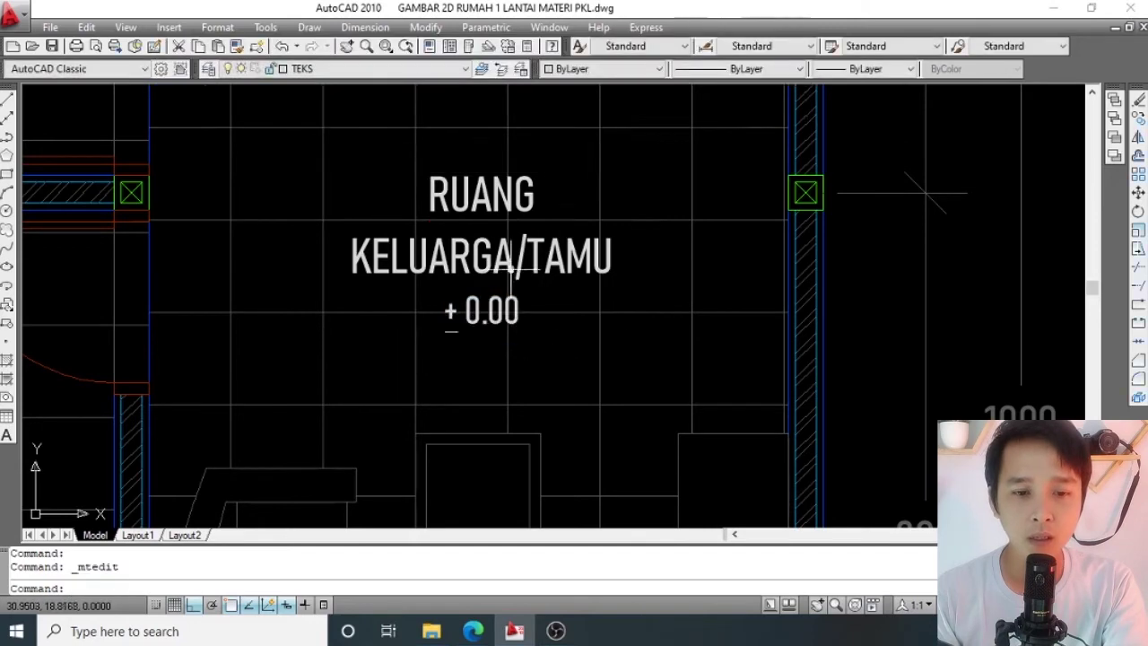
scroll(529, 242, "down", 5)
scroll(539, 216, "up", 4)
scroll(540, 216, "down", 3)
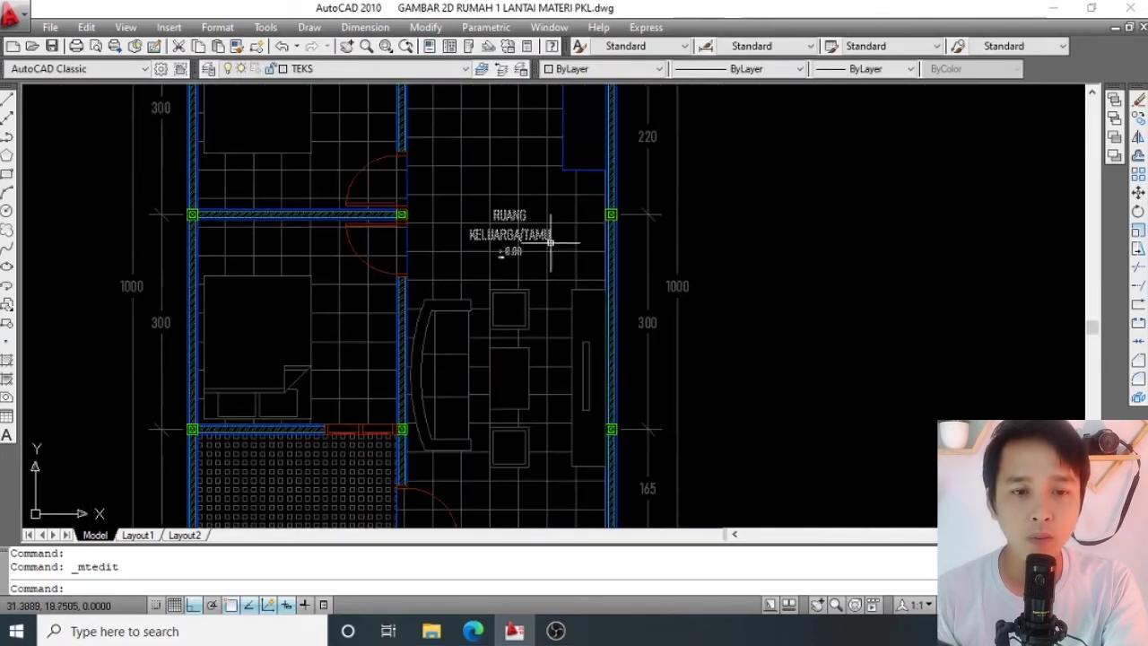
scroll(533, 213, "up", 1)
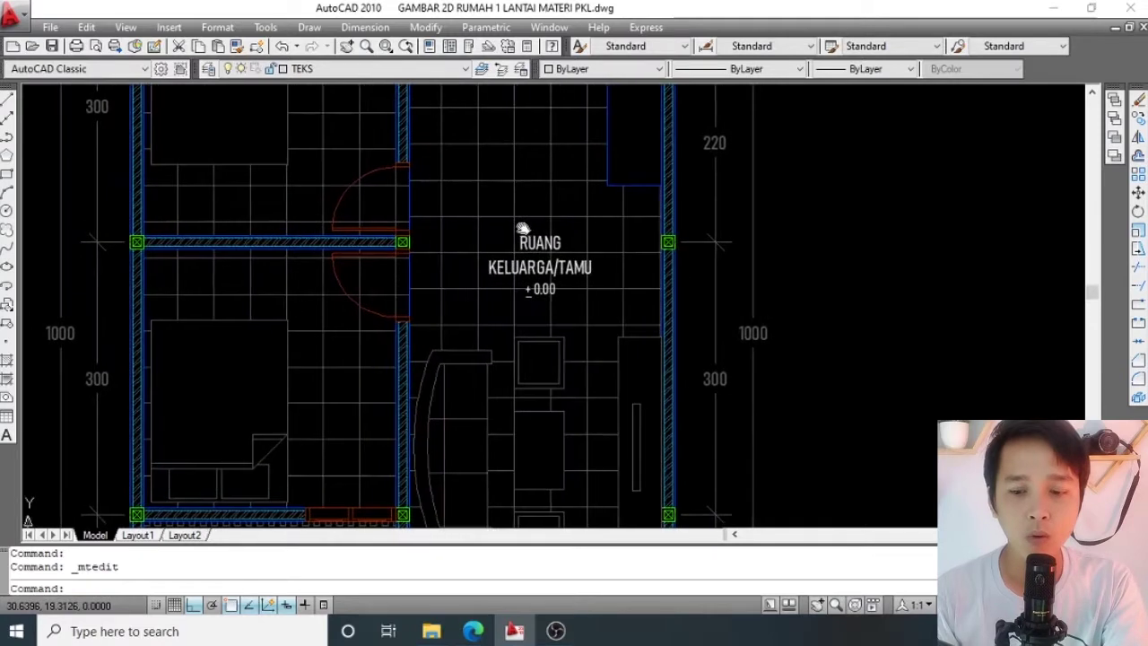
scroll(549, 251, "up", 1)
scroll(556, 269, "up", 1)
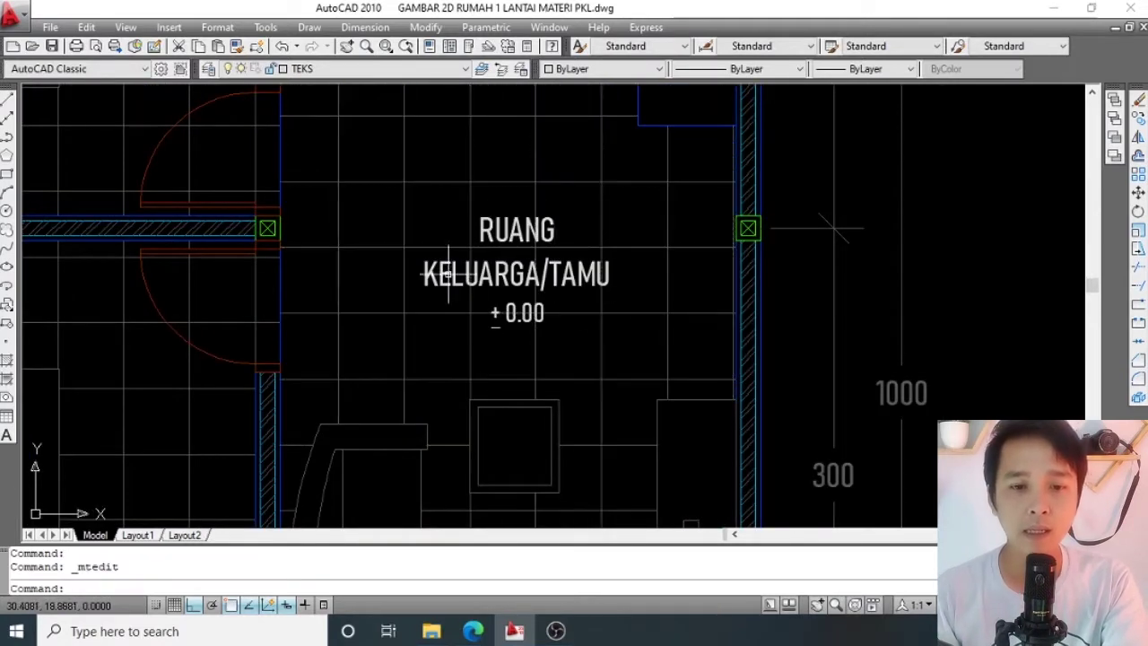
scroll(513, 255, "up", 1)
left_click(543, 240)
left_click(542, 240)
key("Escape")
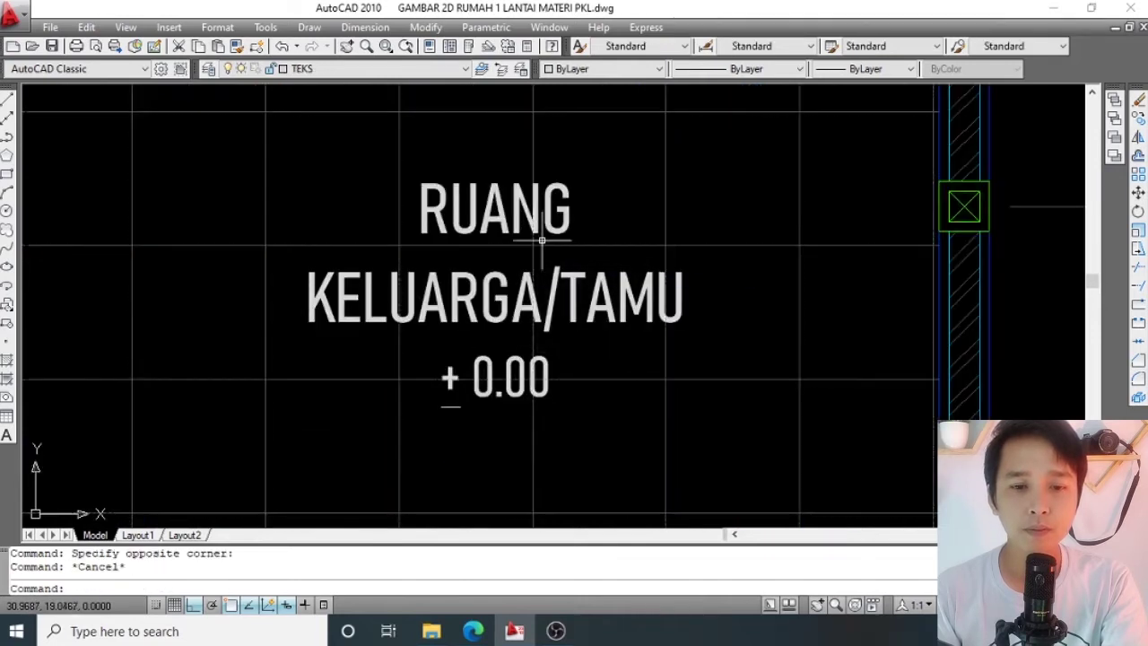
Move the RUANG KELUARGA/TAMU label slightly lower within the living room.
scroll(541, 240, "down", 2)
scroll(499, 229, "down", 2)
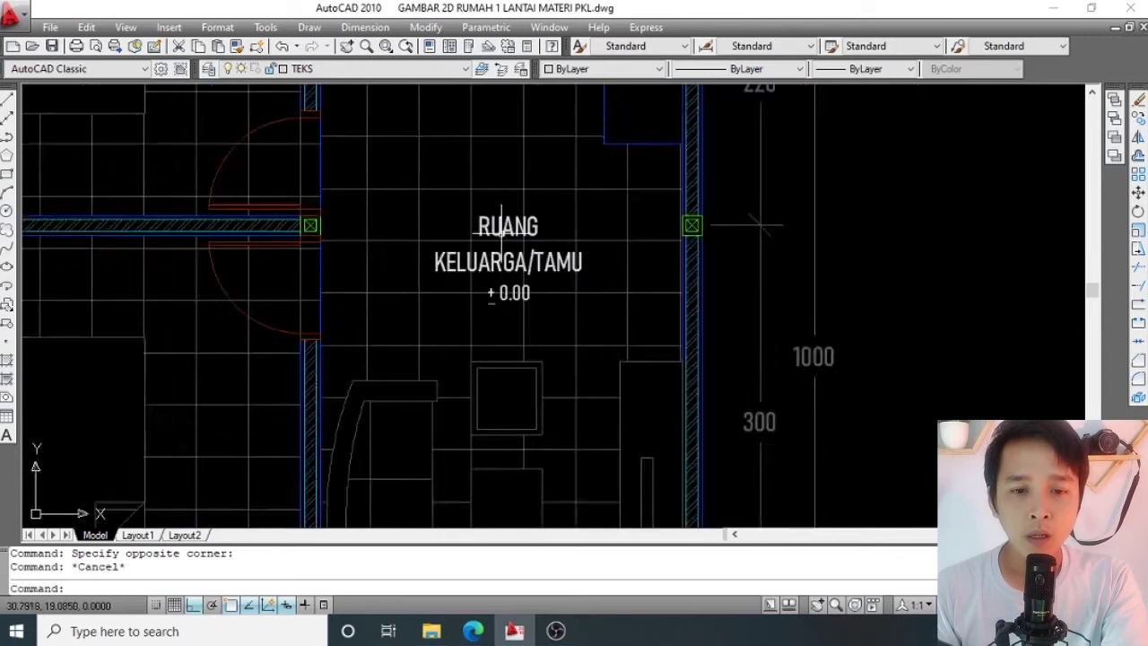
scroll(503, 233, "down", 2)
scroll(536, 231, "up", 2)
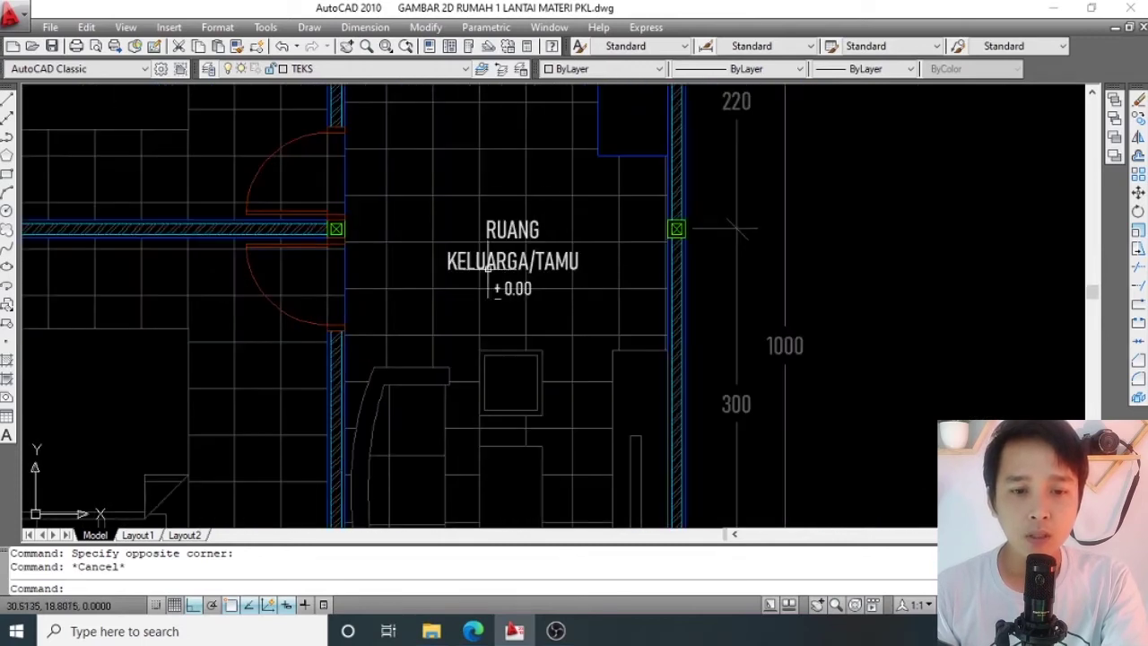
scroll(538, 247, "up", 2)
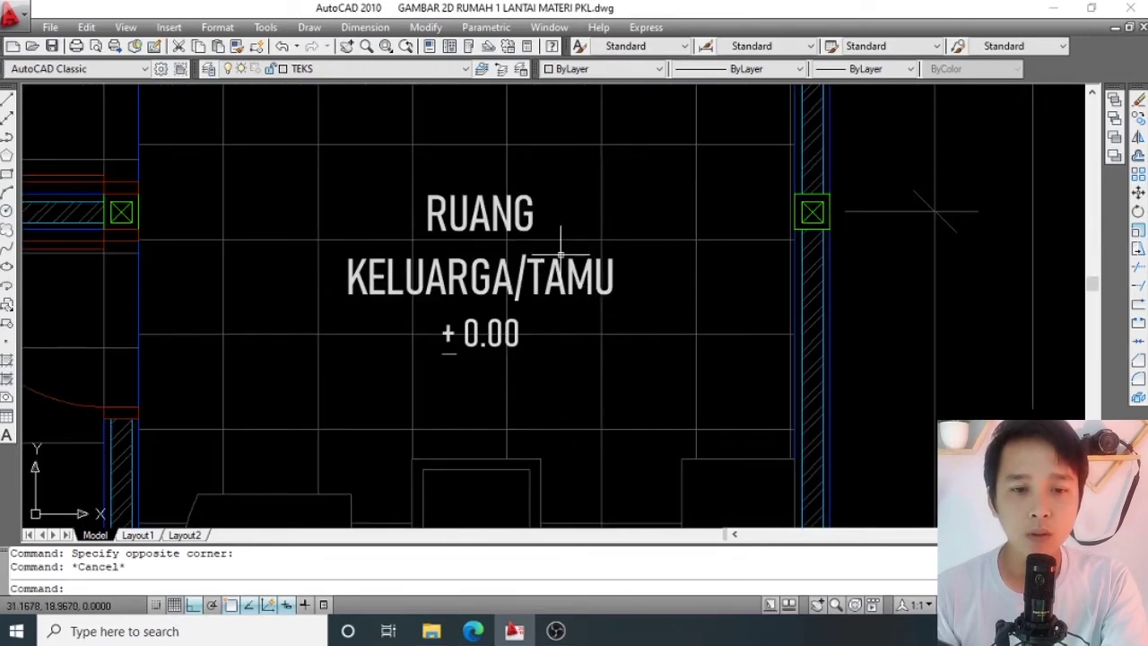
scroll(560, 255, "down", 3)
middle_click_drag(569, 251, 567, 227)
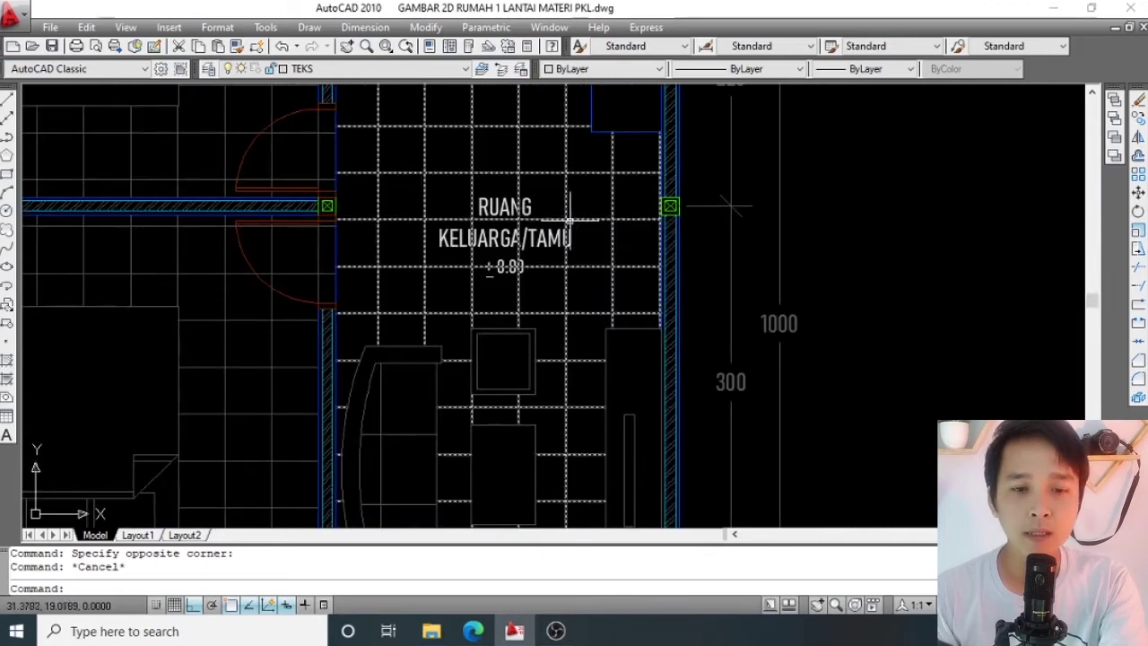
left_click(540, 231)
type("m")
key("Return")
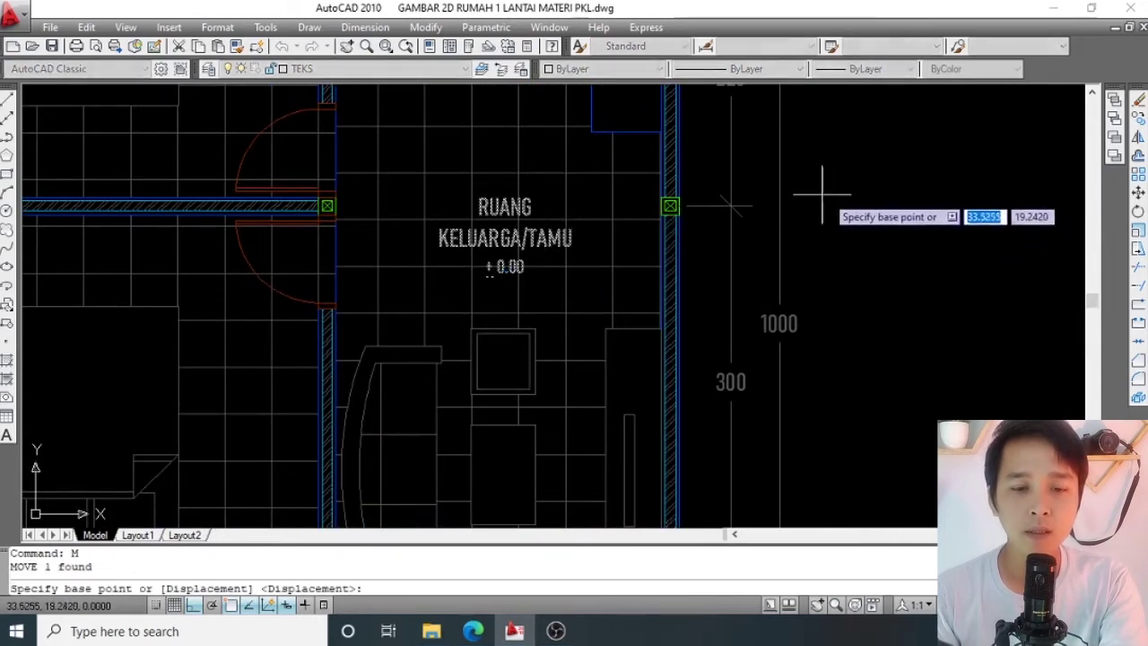
left_click(820, 191)
left_click(853, 224)
scroll(479, 216, "down", 2)
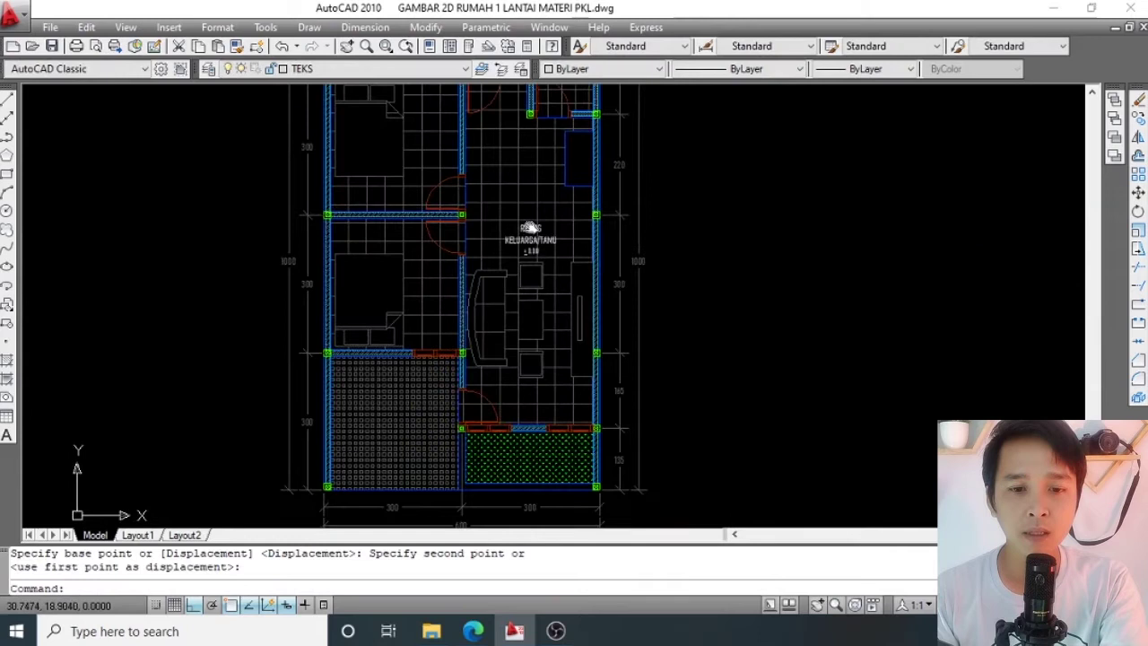
scroll(539, 219, "up", 3)
scroll(536, 223, "up", 1)
scroll(536, 228, "down", 1)
left_click(536, 222)
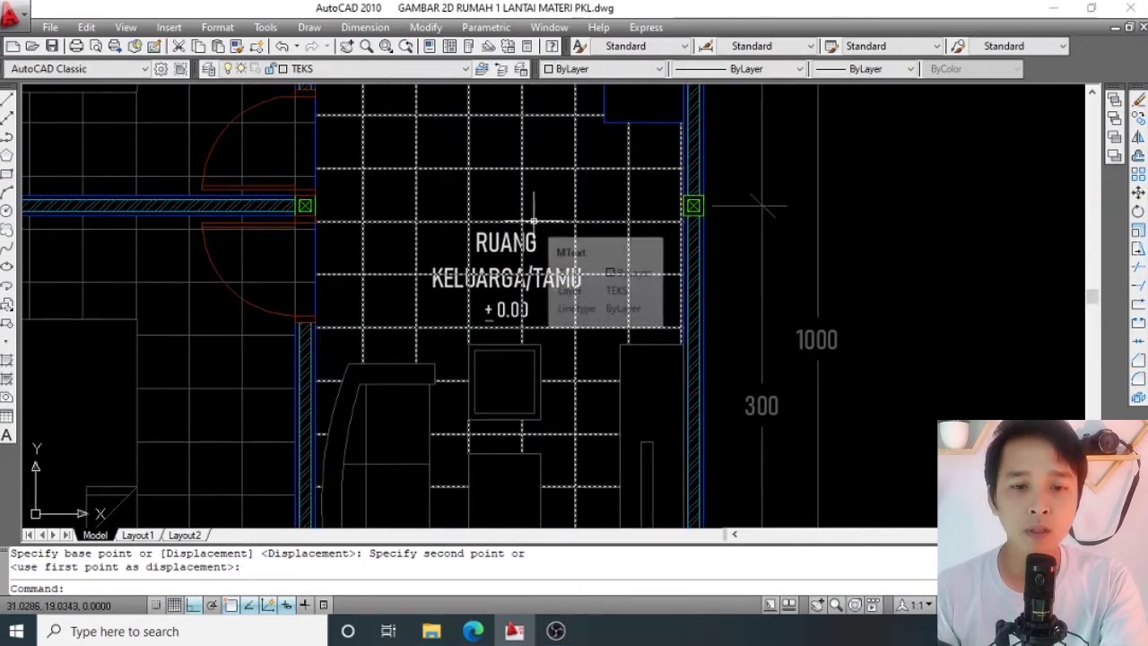
Add the RUANG KELUARGA/TAMU label as a boundary of the living room tile hatch and preview it.
double_click(535, 224)
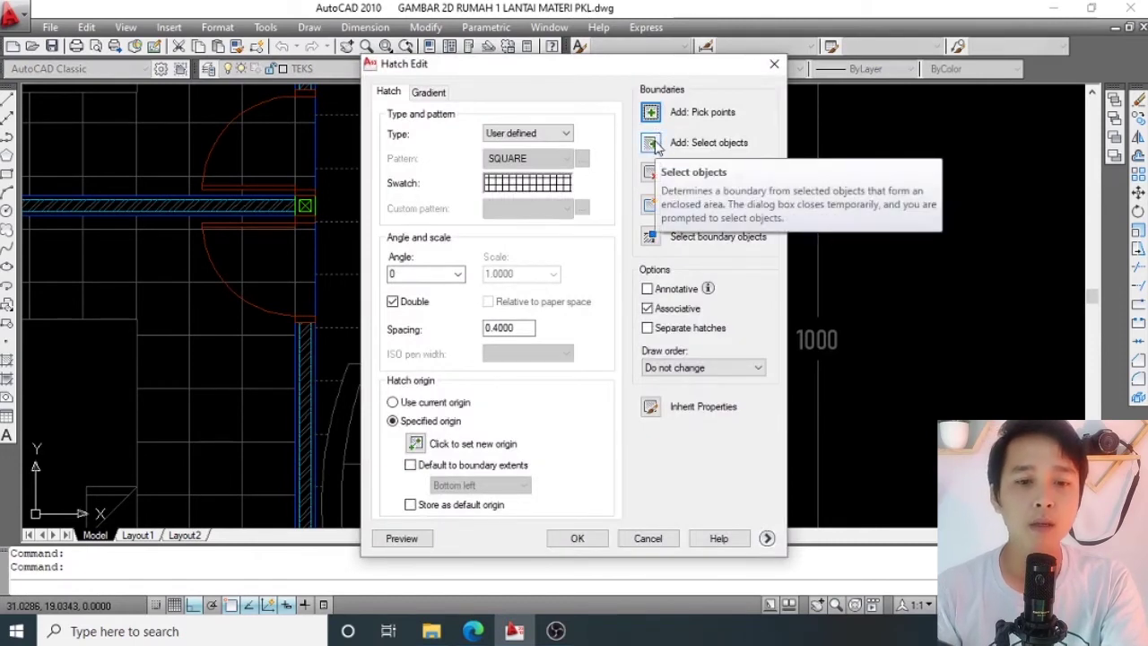
left_click(652, 144)
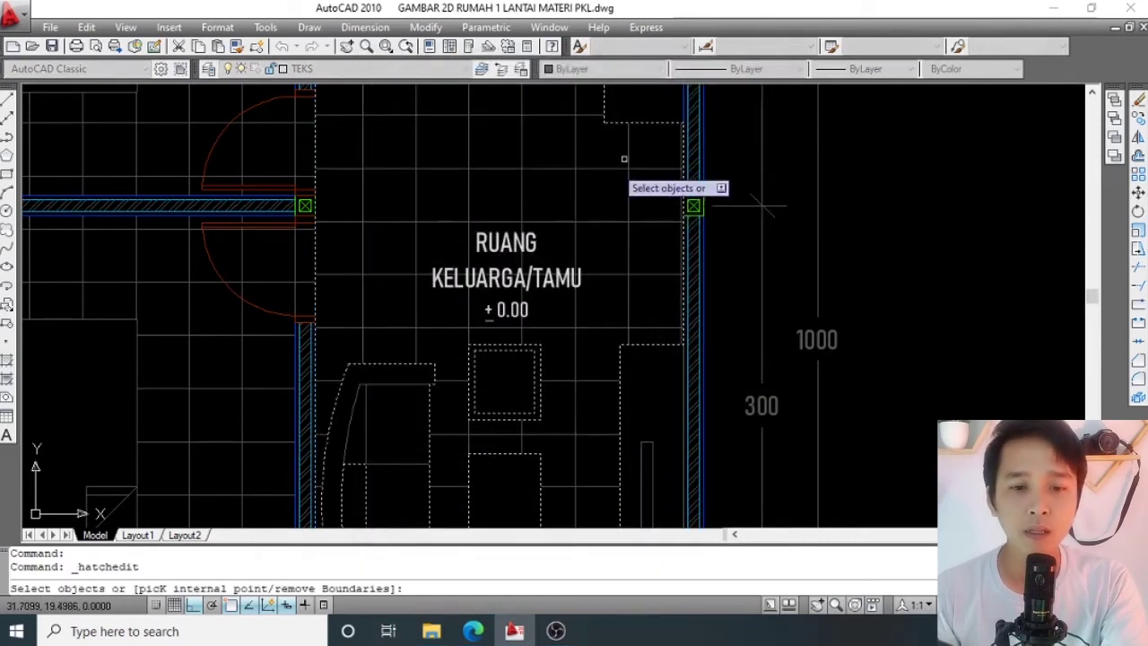
left_click(492, 247)
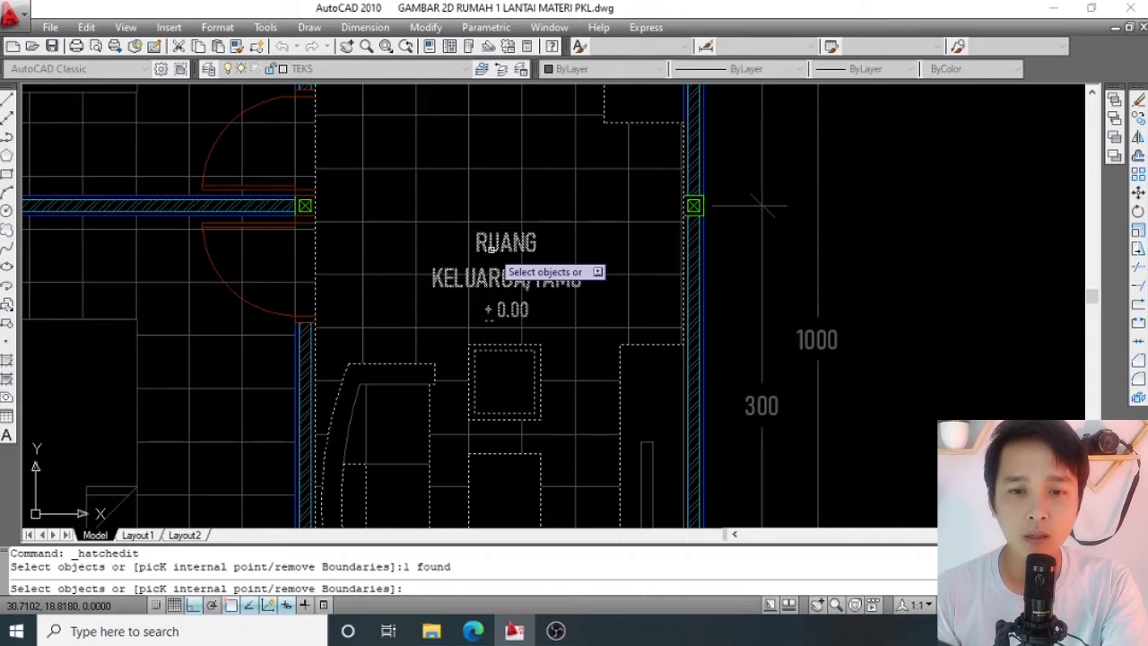
key("Return")
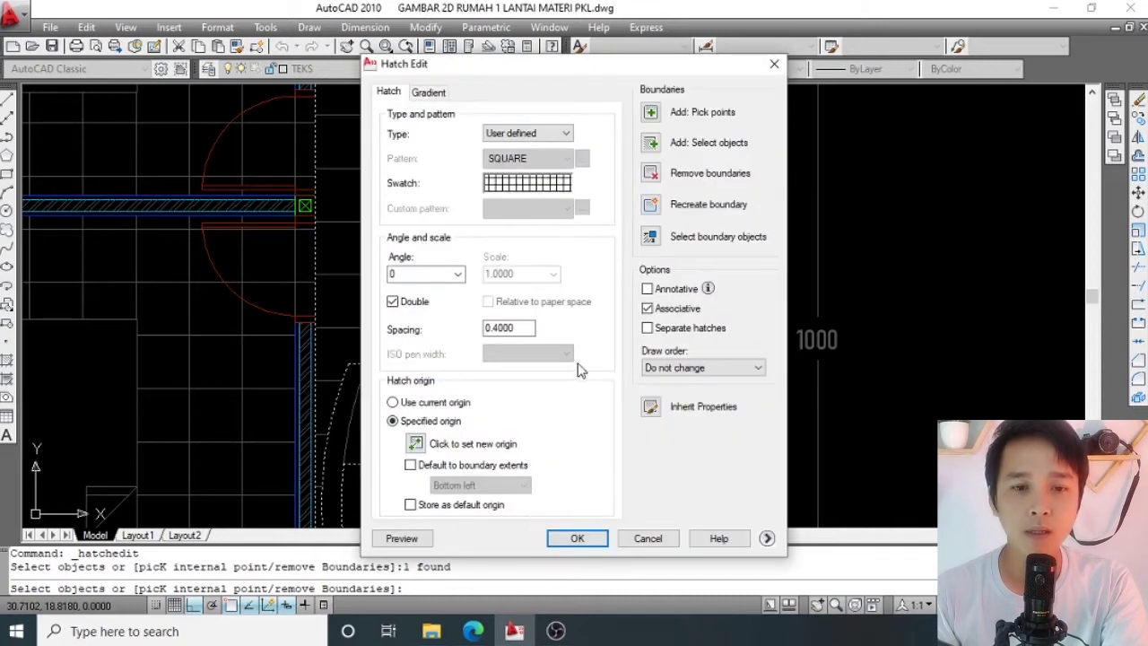
left_click(400, 539)
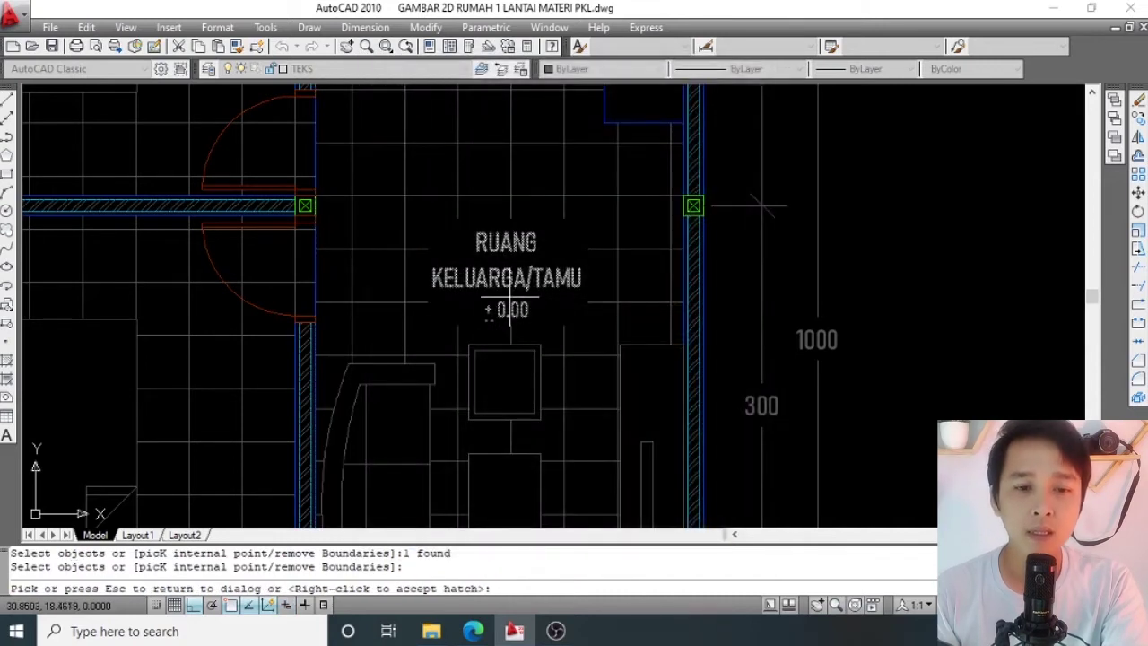
scroll(603, 237, "down", 1)
scroll(604, 238, "up", 1)
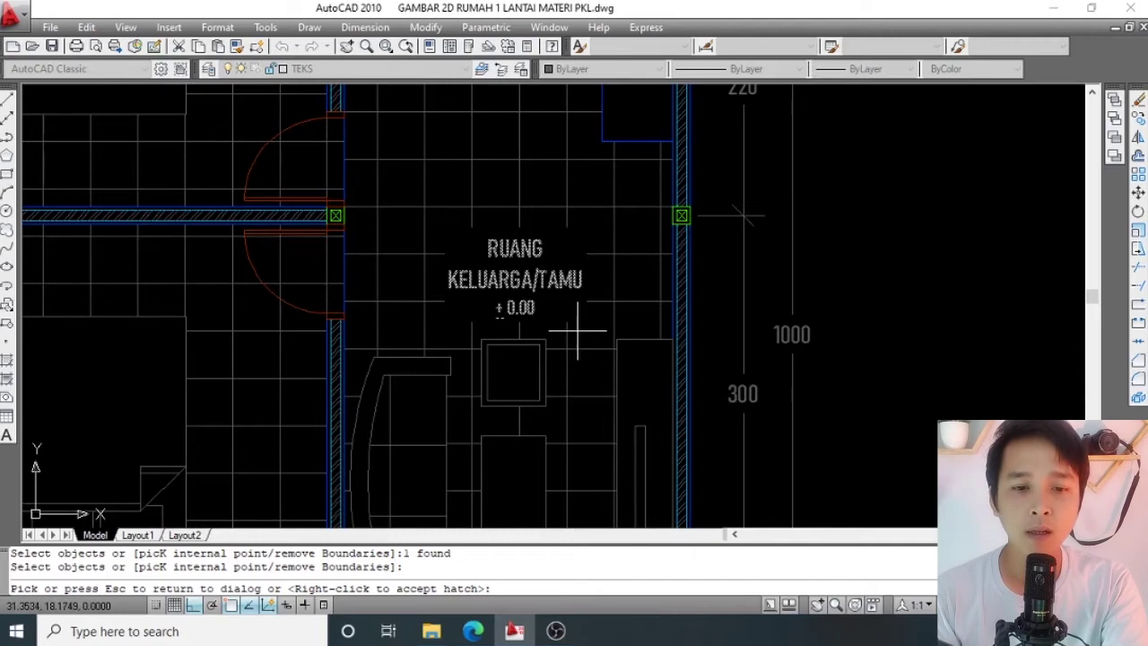
Apply the hatch change so the tiles leave a clear gap around the label.
left_click(476, 306)
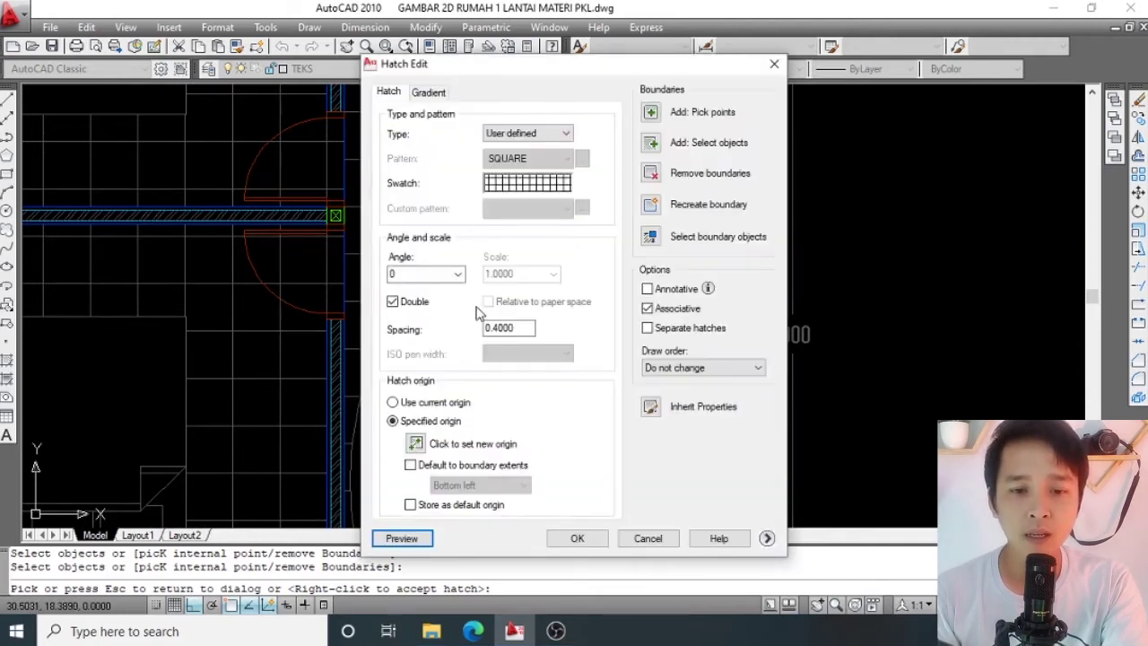
left_click(574, 538)
scroll(623, 233, "down", 3)
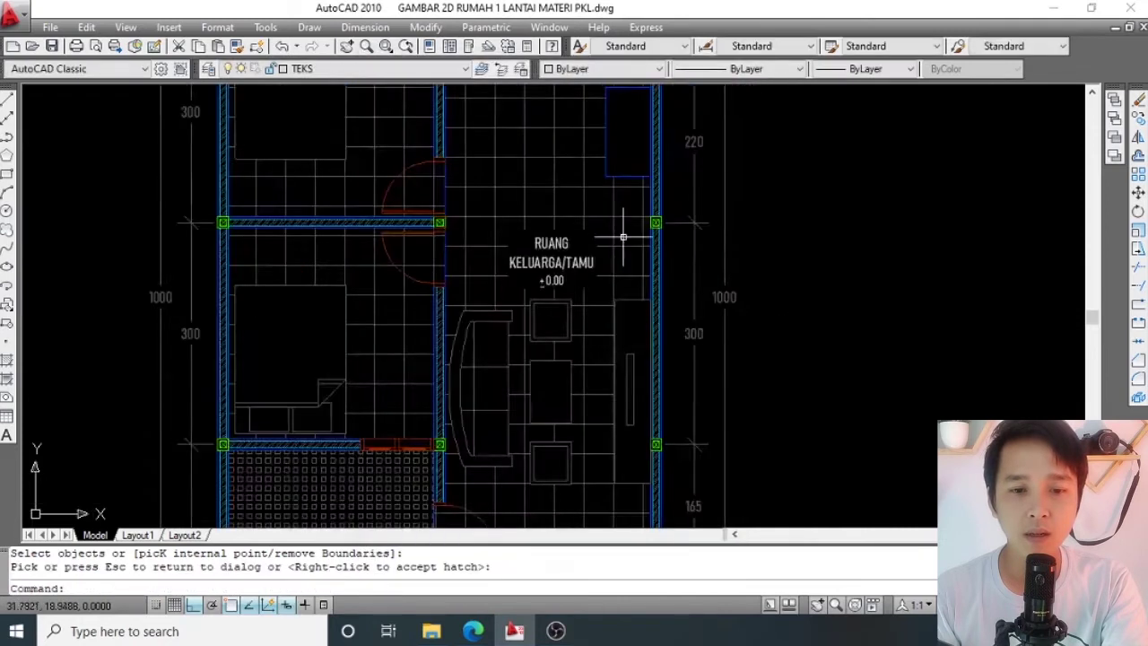
scroll(669, 248, "down", 2)
scroll(574, 226, "down", 2)
scroll(570, 230, "up", 3)
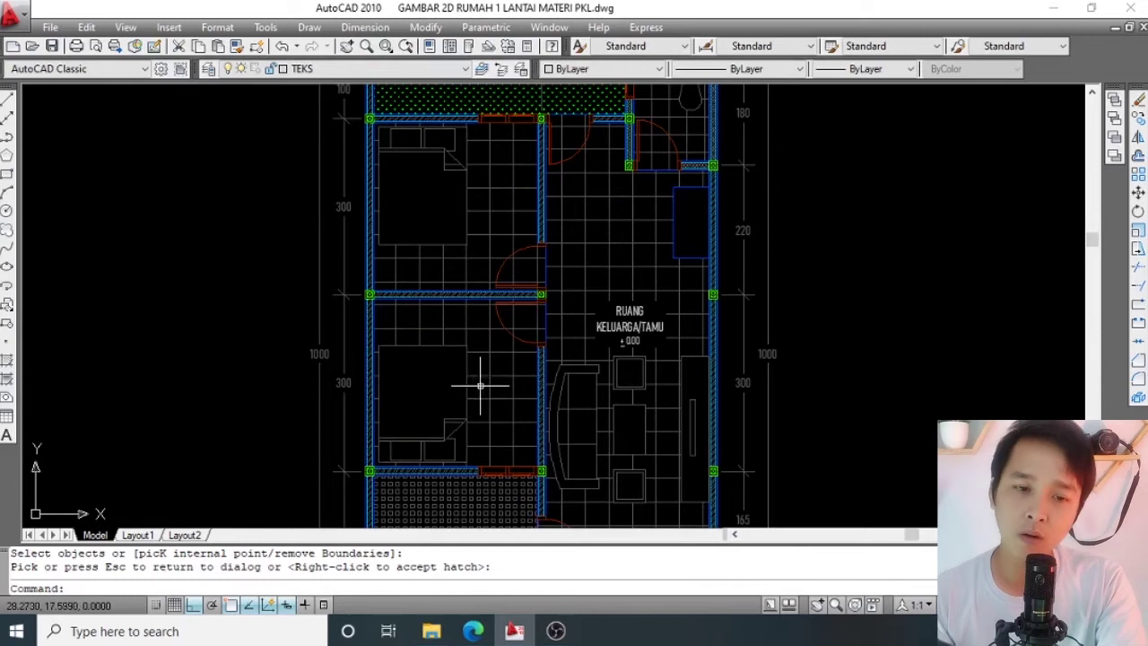
scroll(659, 319, "up", 3)
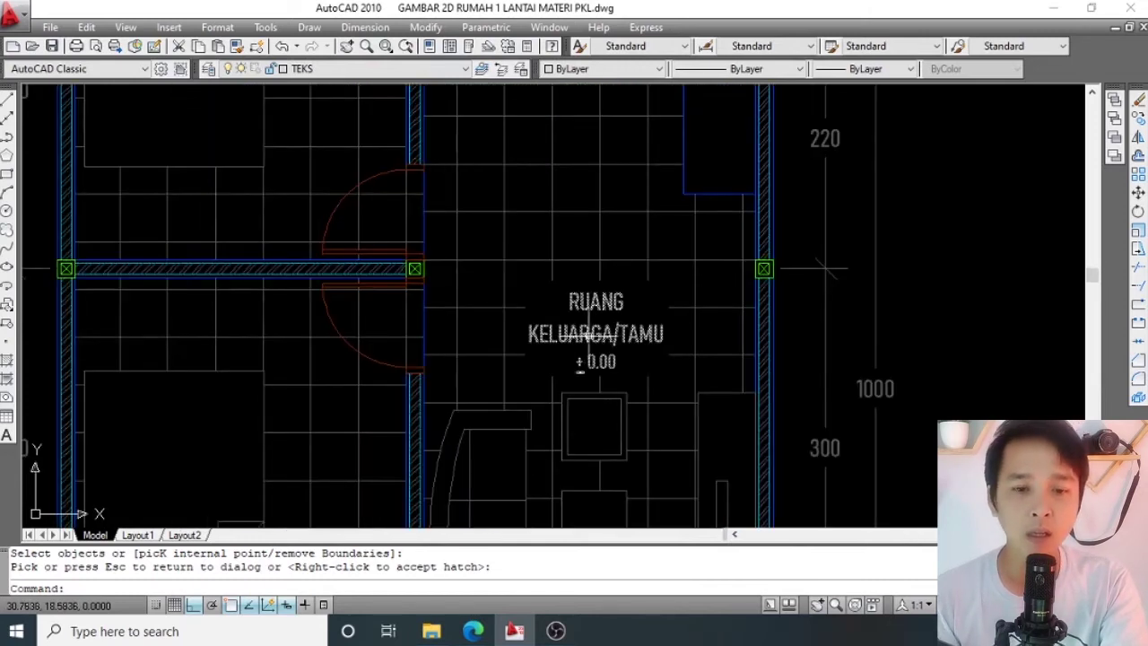
scroll(593, 334, "down", 3)
scroll(605, 278, "up", 2)
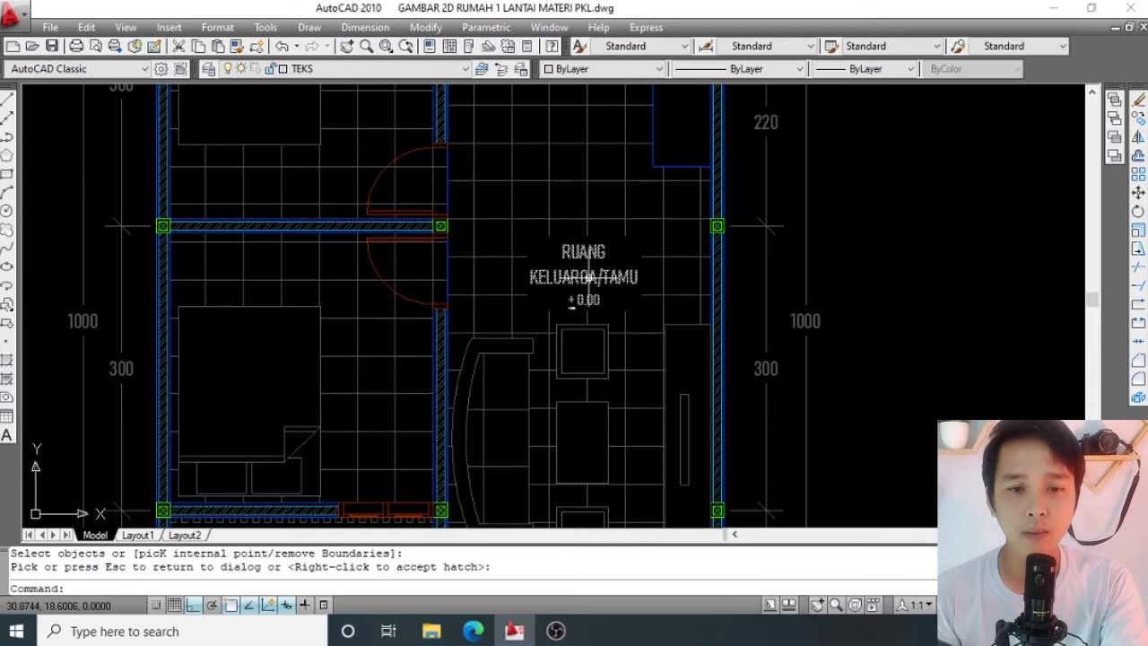
type("CO")
Copy the family room label from a base point with Ortho turned off.
key("Return")
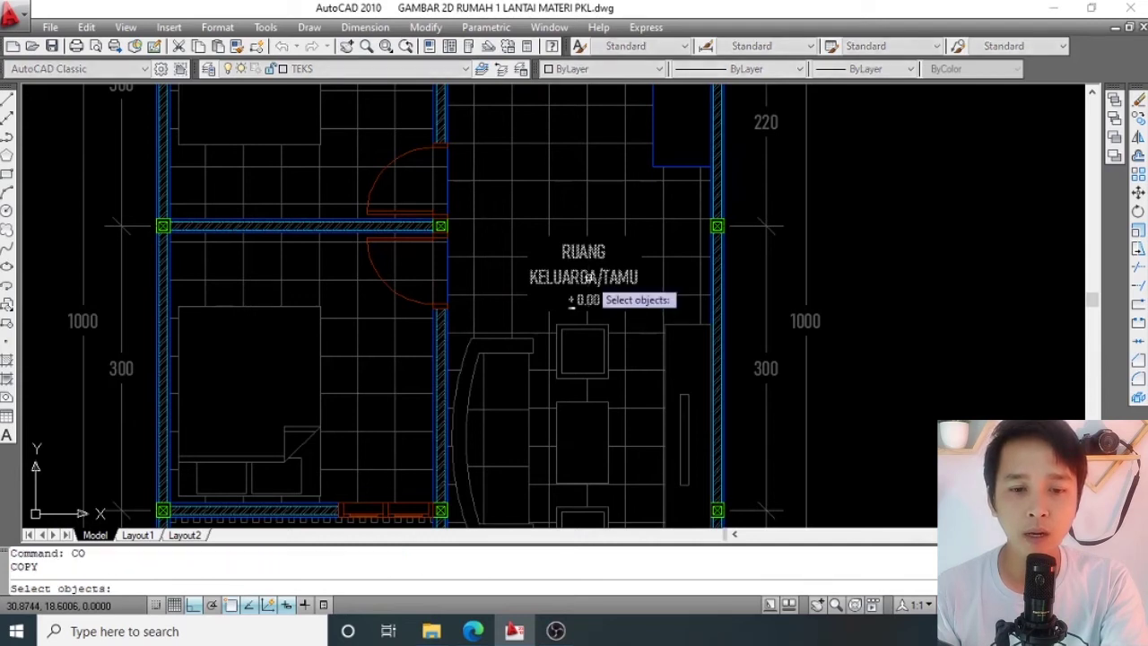
left_click(583, 300)
scroll(588, 303, "up", 3)
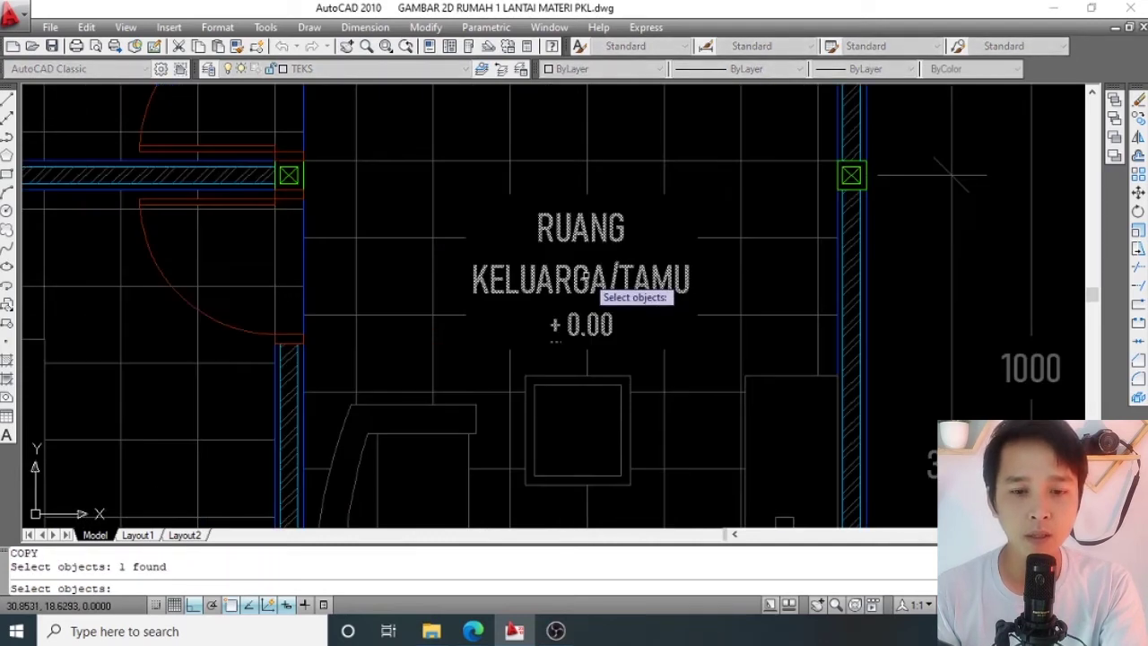
key("Return")
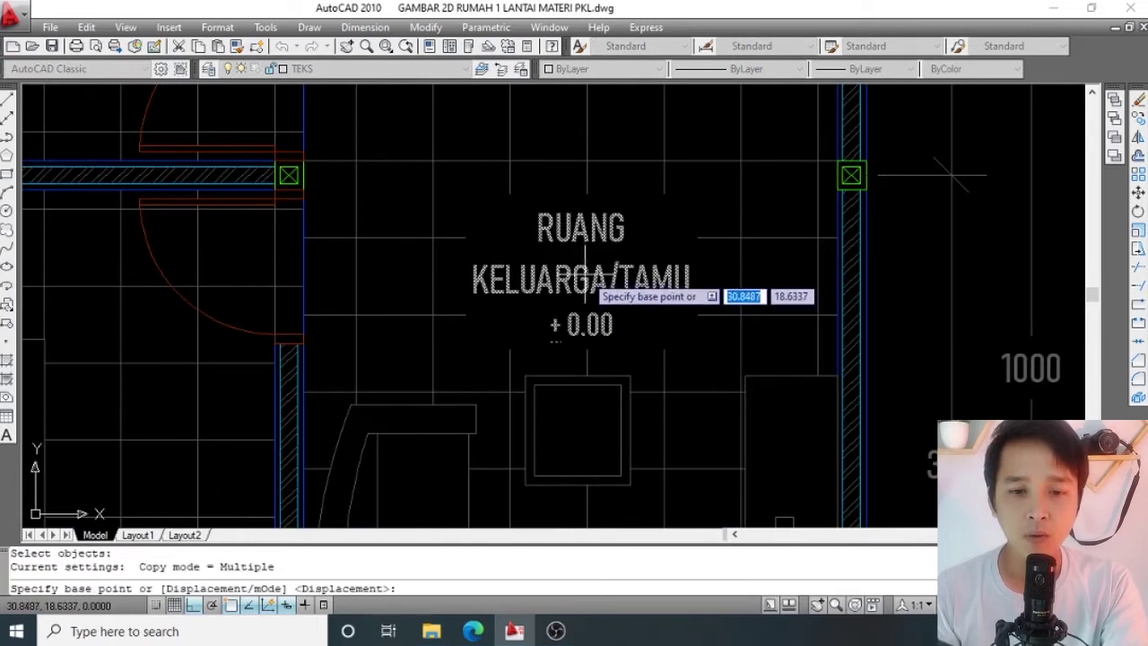
left_click(583, 281)
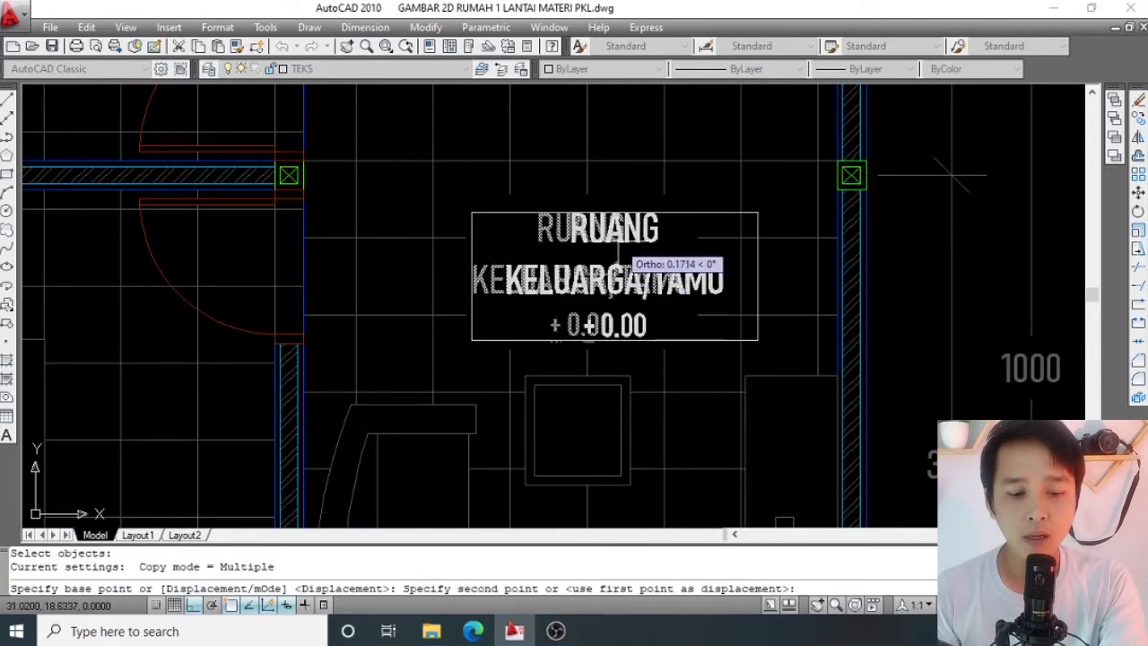
key("F8")
scroll(618, 224, "down", 1)
scroll(502, 287, "down", 2)
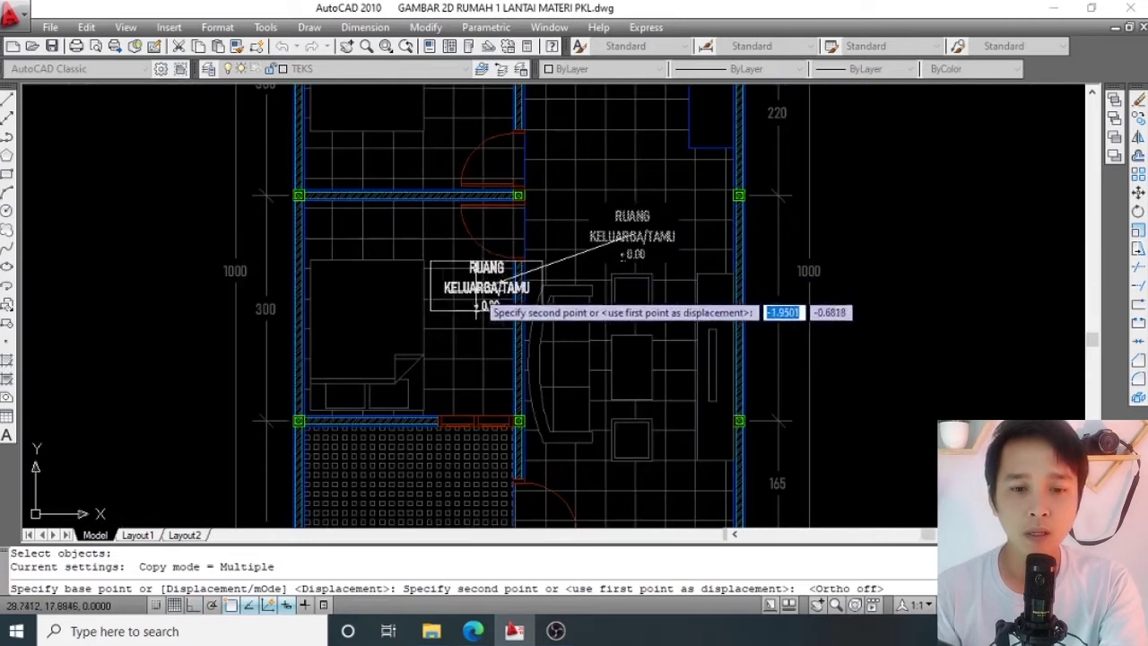
scroll(453, 313, "up", 2)
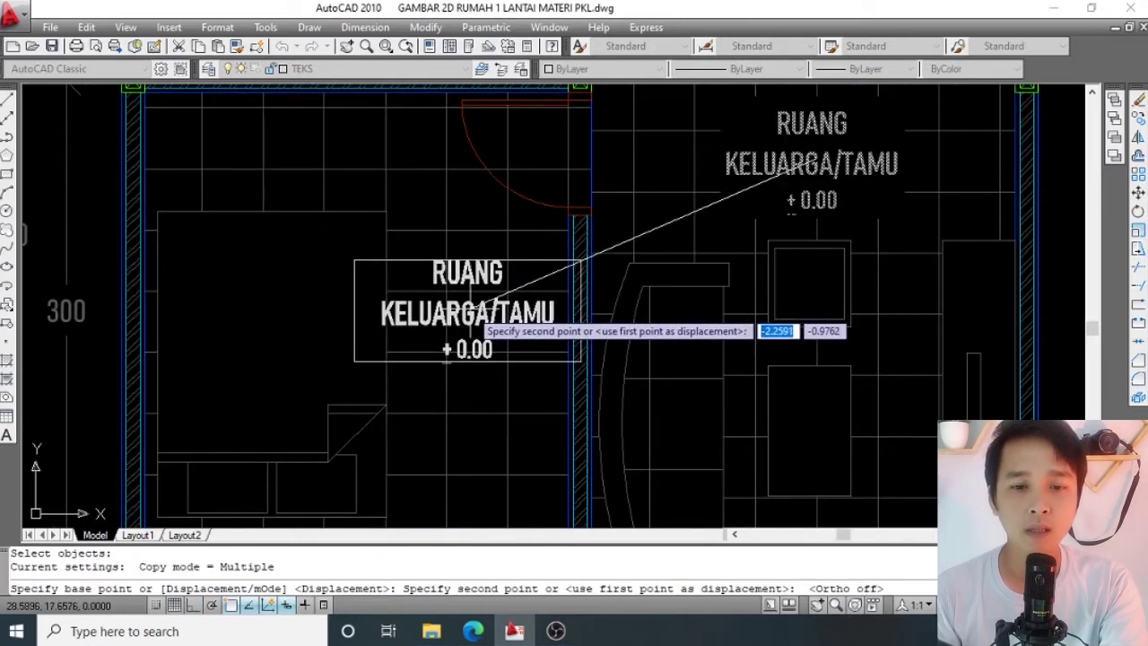
Place label copies in the left bedroom, lower-right room and lower-left room.
left_click(489, 235)
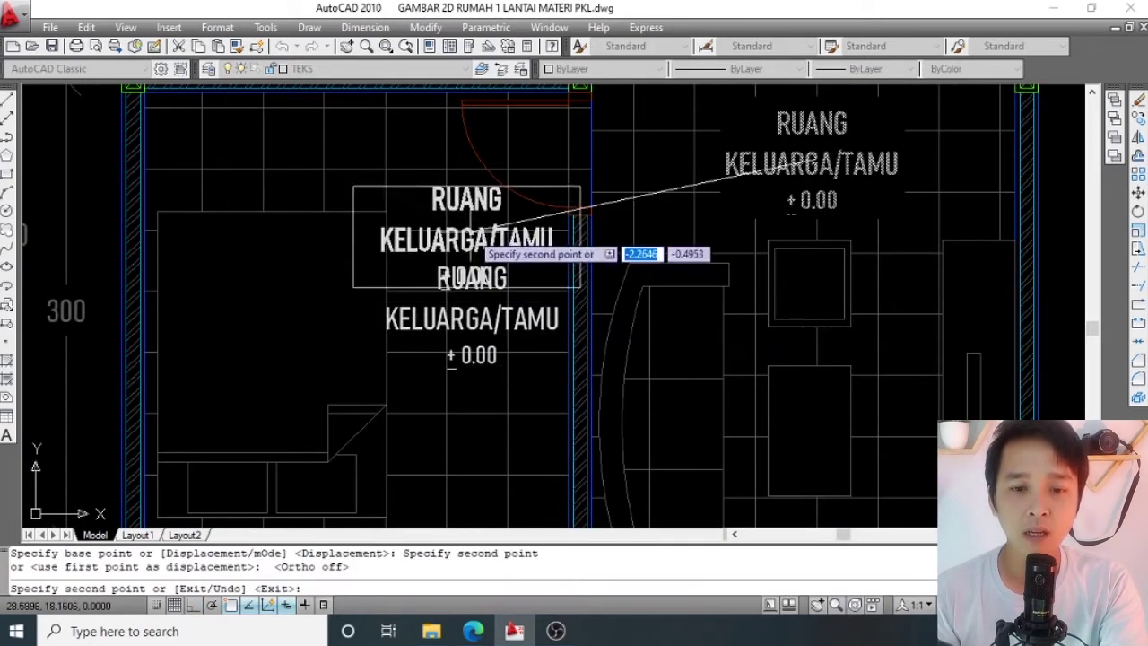
scroll(489, 260, "down", 2)
scroll(494, 269, "down", 3)
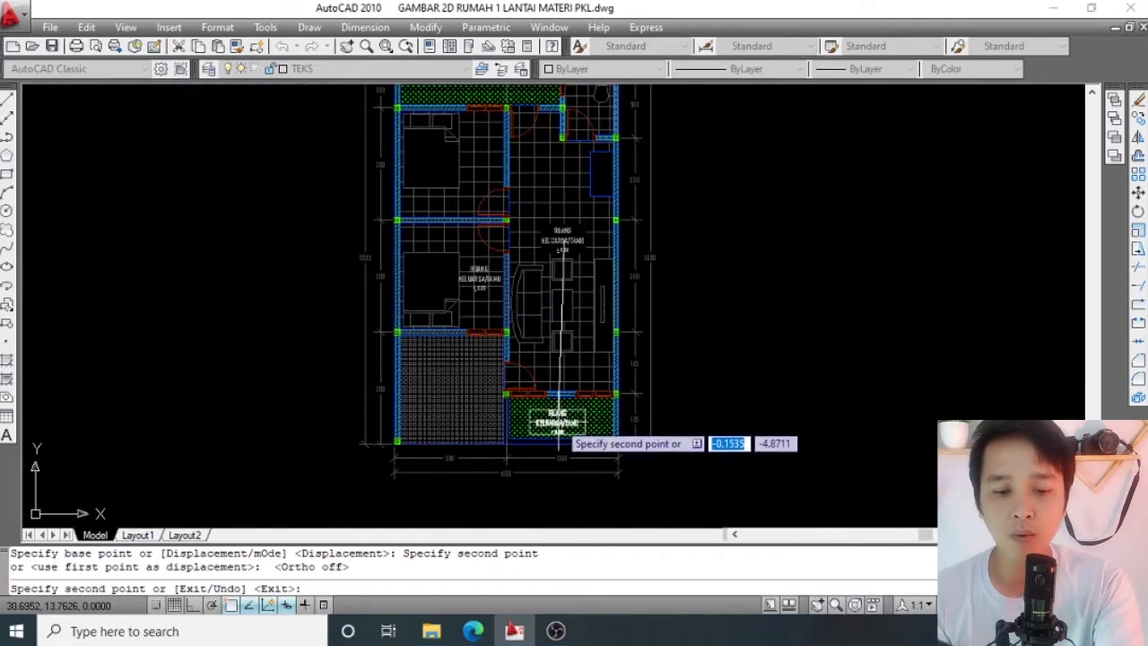
scroll(556, 421, "up", 3)
scroll(566, 437, "up", 2)
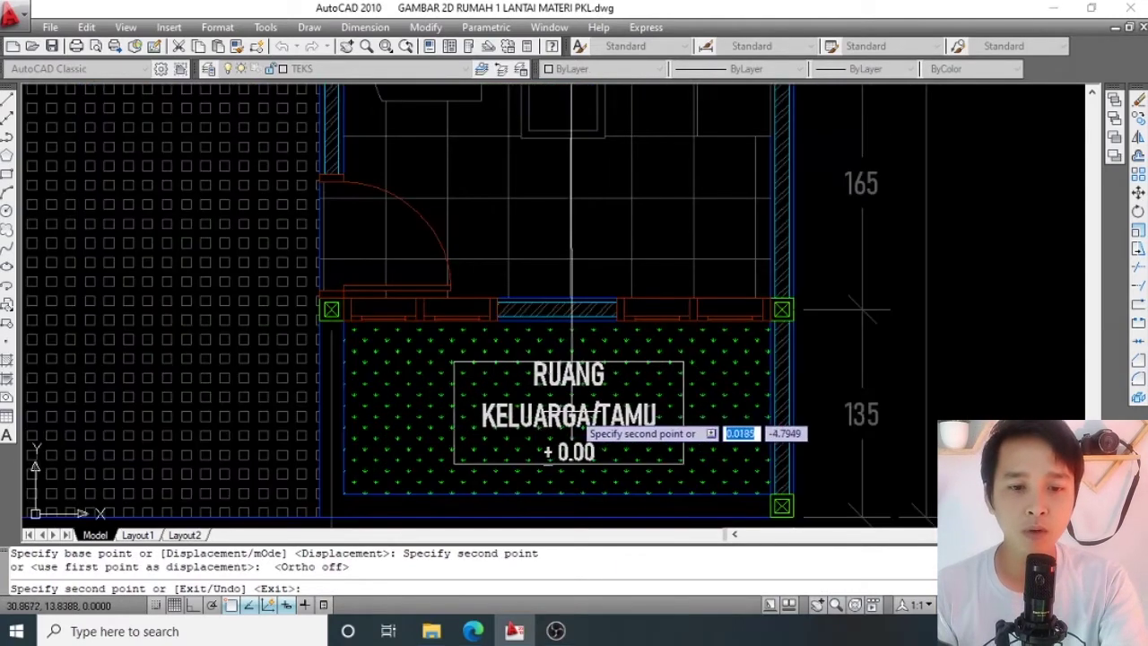
left_click(571, 415)
scroll(653, 303, "down", 2)
scroll(449, 294, "down", 2)
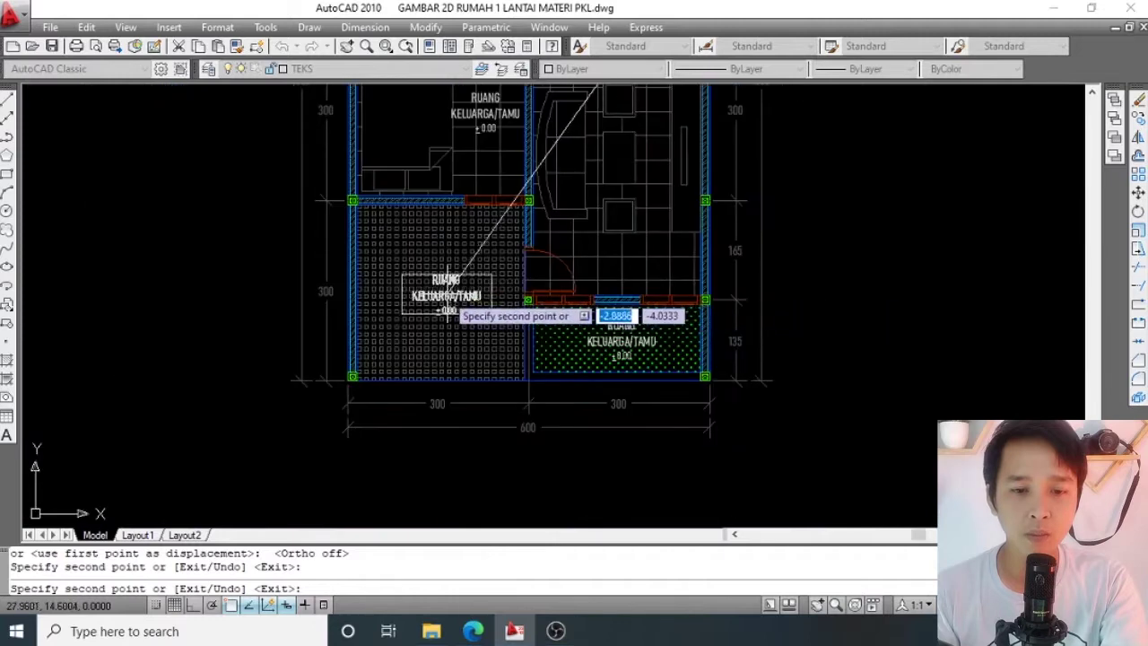
left_click(441, 288)
key("Escape")
scroll(466, 304, "down", 2)
scroll(467, 323, "down", 2)
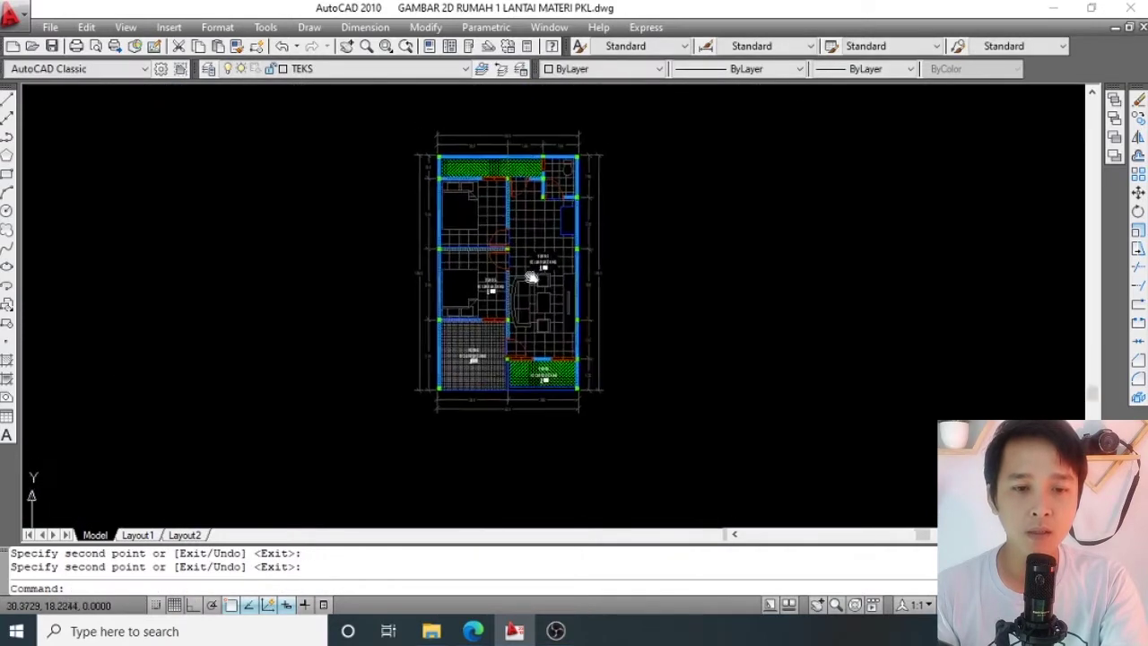
scroll(462, 377, "up", 3)
scroll(467, 359, "up", 3)
scroll(430, 260, "up", 3)
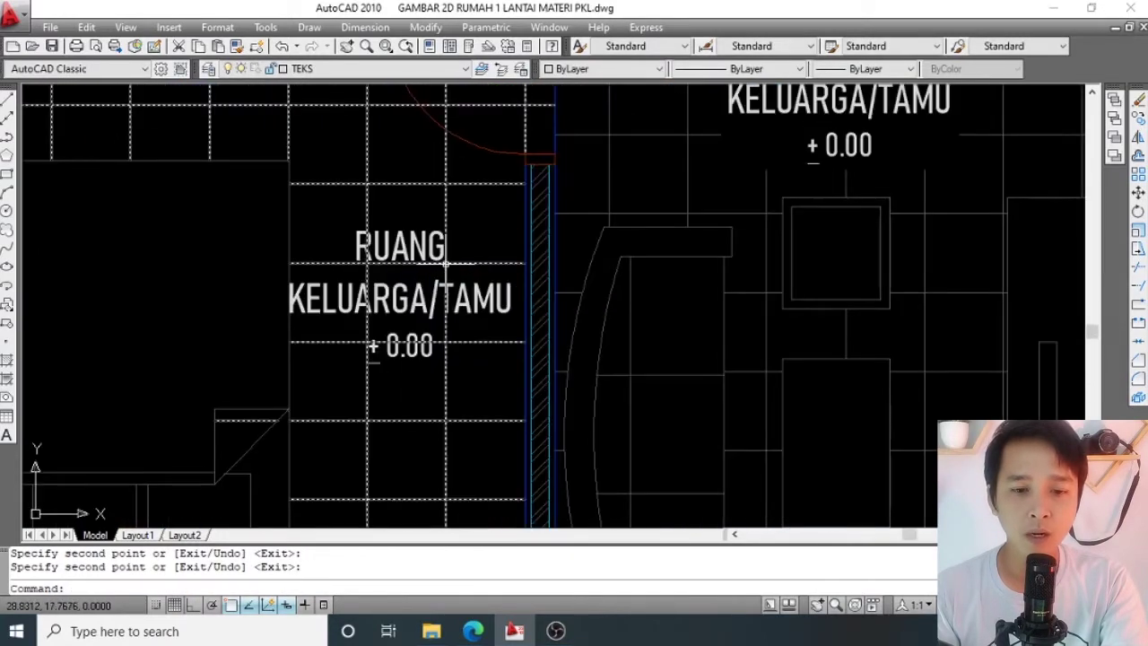
Open the bedroom's copied label in the text editor and select its RUANG KELUARGA/TAMU lines.
middle_click_drag(424, 242, 441, 264)
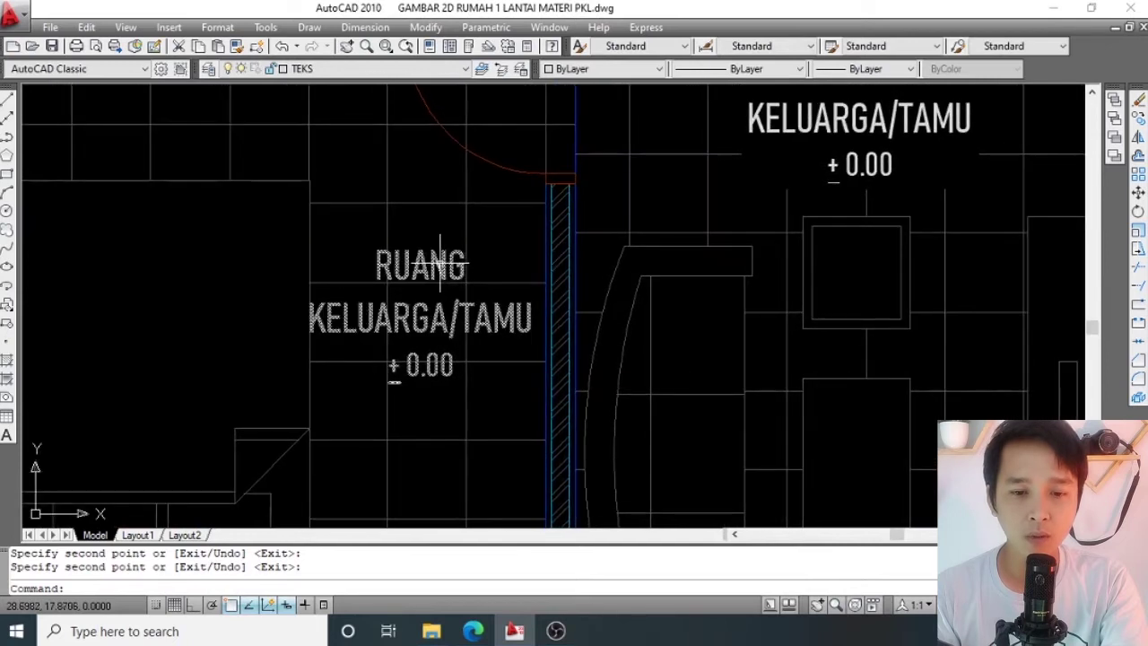
double_click(439, 265)
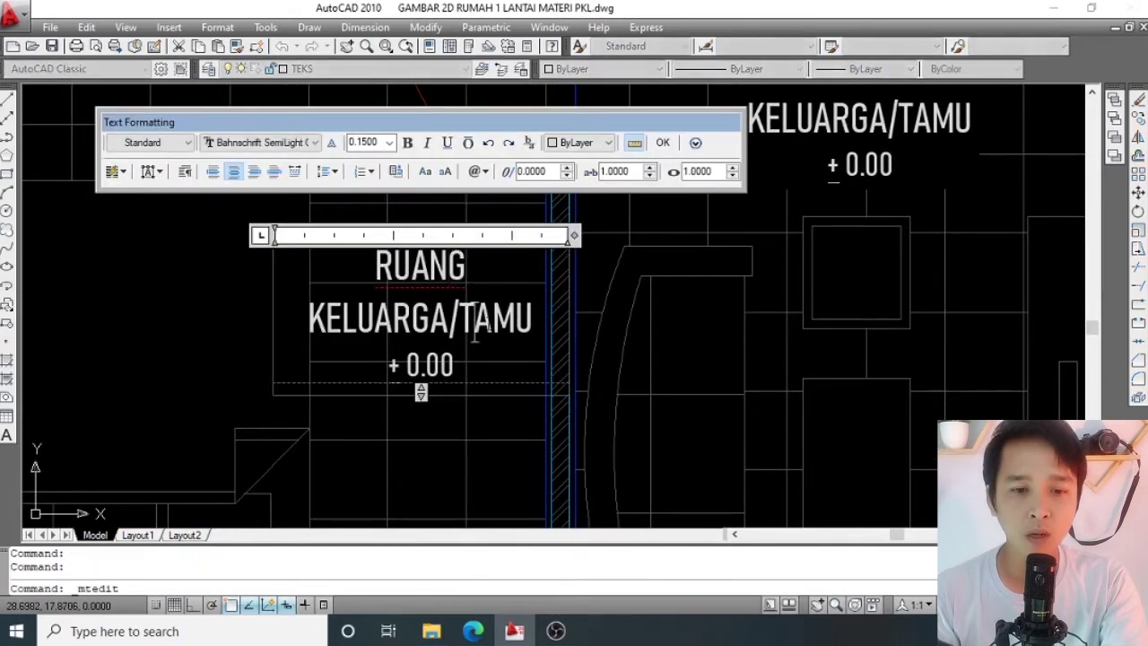
left_click_drag(475, 332, 377, 264)
left_click(466, 296)
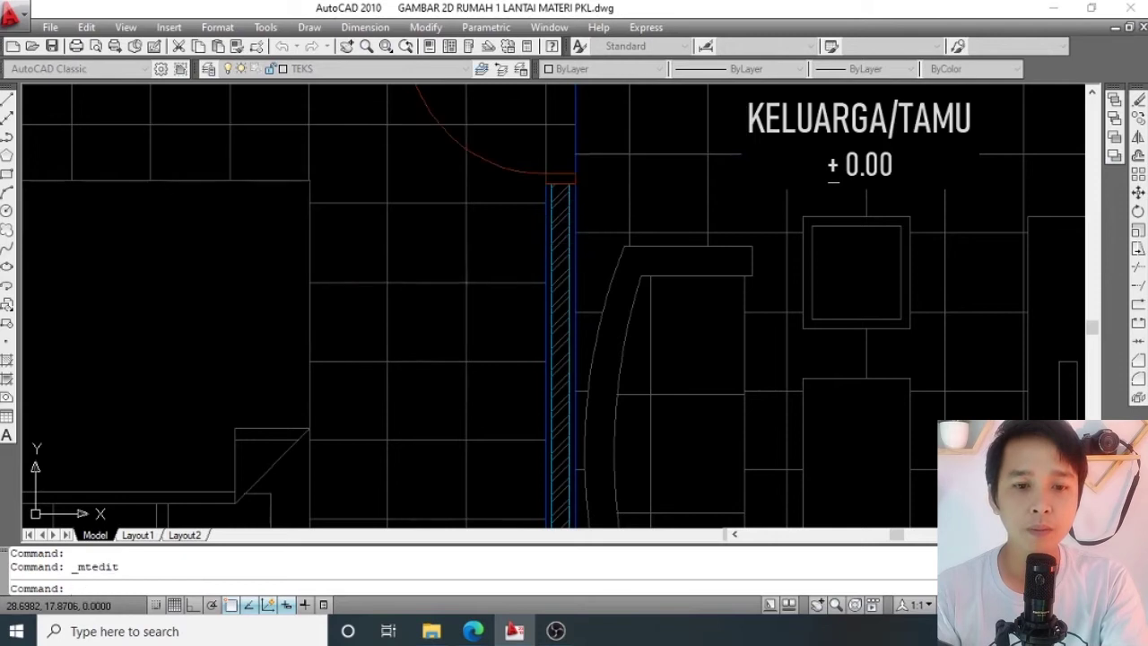
scroll(466, 296, "down", 3)
scroll(471, 305, "up", 2)
scroll(448, 296, "up", 2)
scroll(412, 265, "up", 2)
double_click(396, 236)
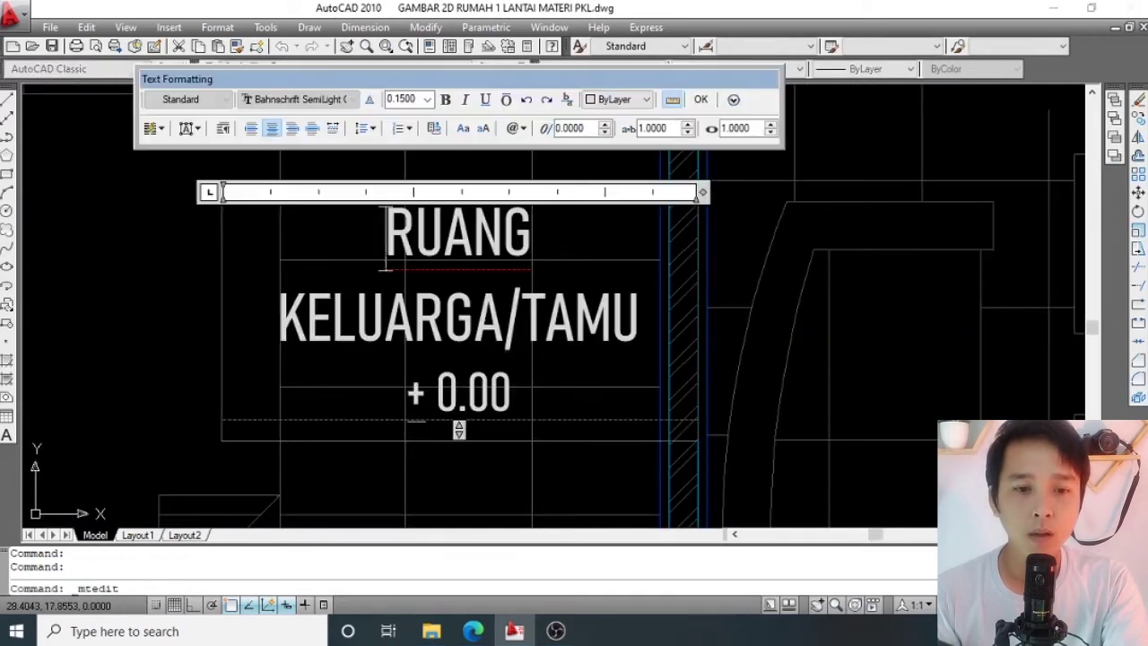
left_click_drag(388, 237, 619, 323)
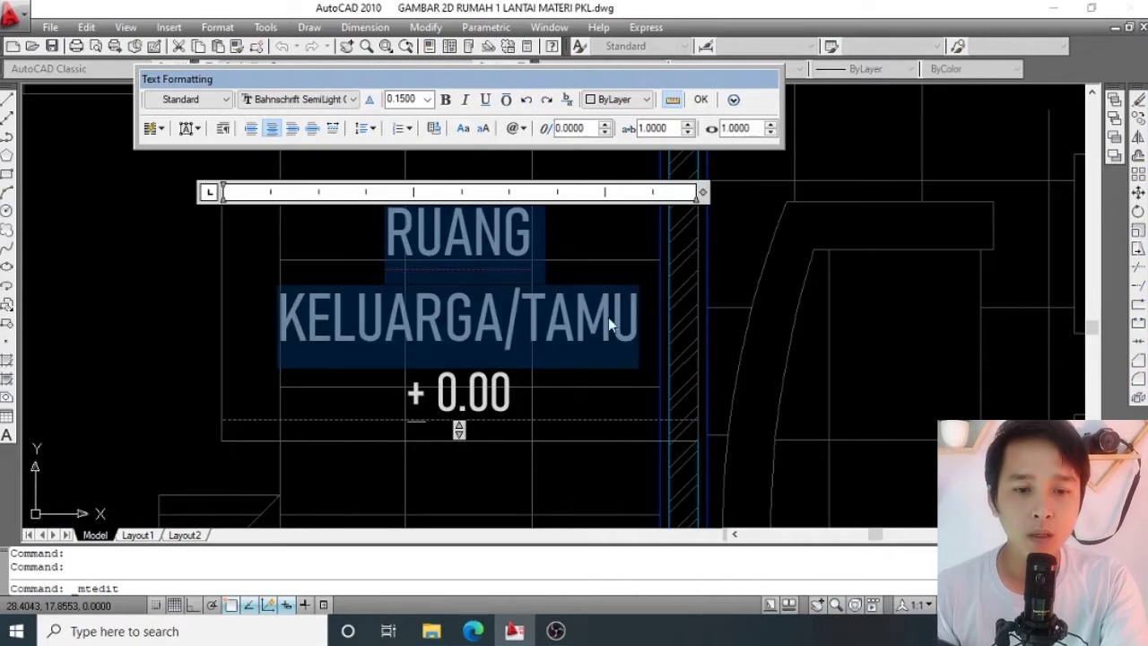
left_click(475, 325)
left_click_drag(385, 238, 637, 326)
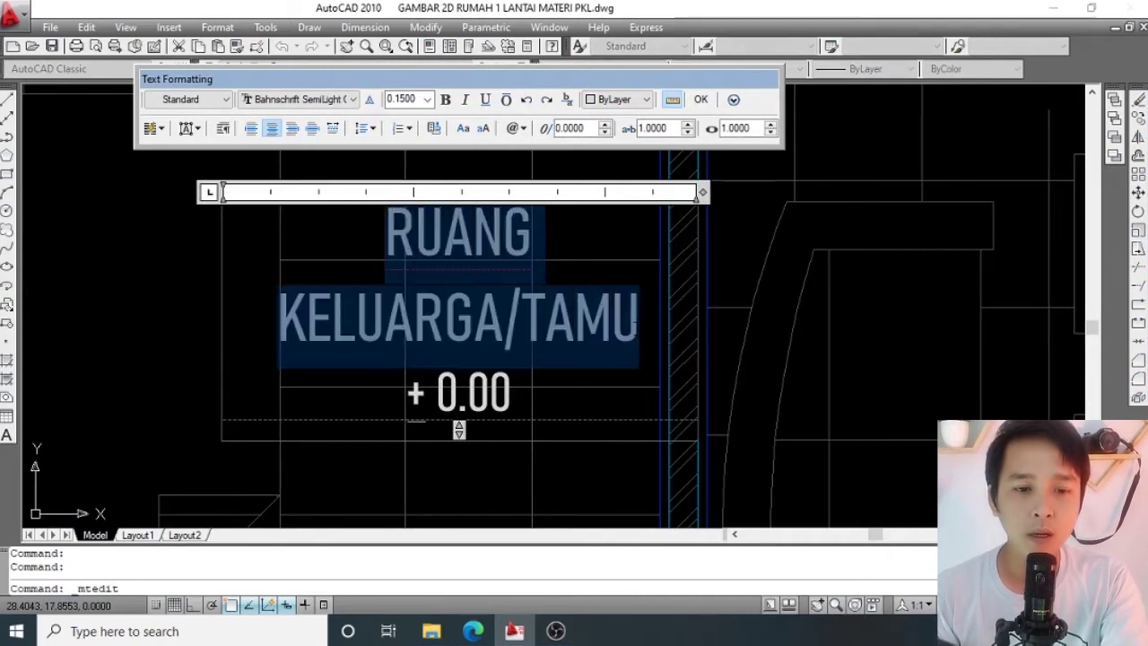
key("Escape")
Replace the room name with R. TIBDUR, keeping + 0.00 on its own line.
double_click(495, 305)
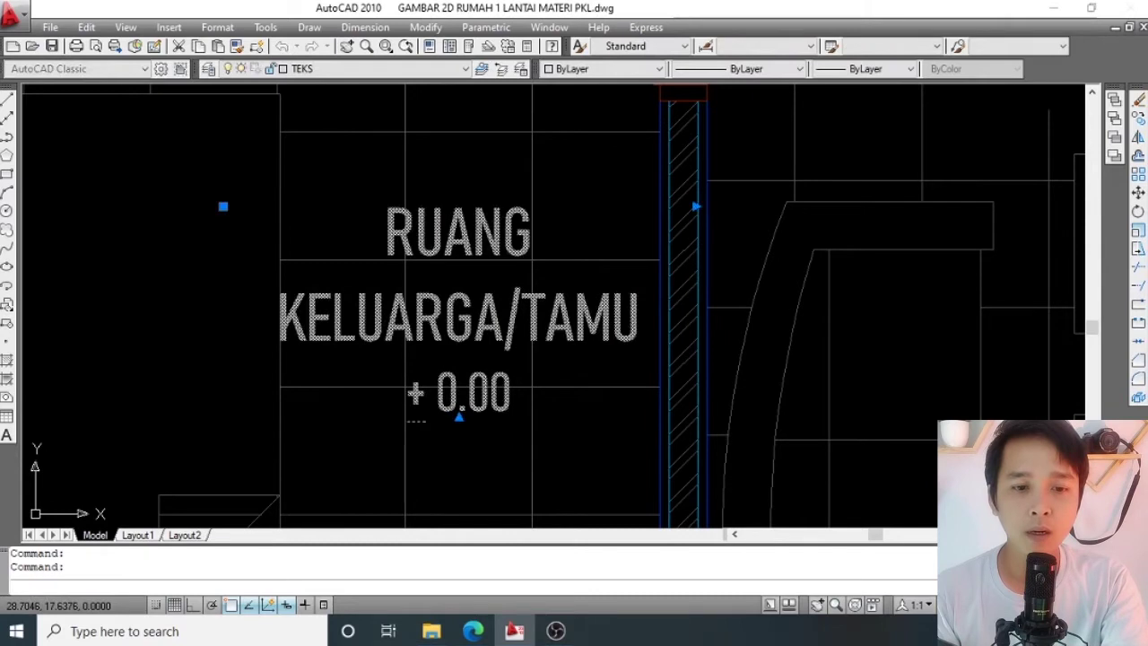
mouse_move(385, 231)
left_mouse_down()
mouse_move(502, 235)
mouse_move(638, 325)
left_mouse_up()
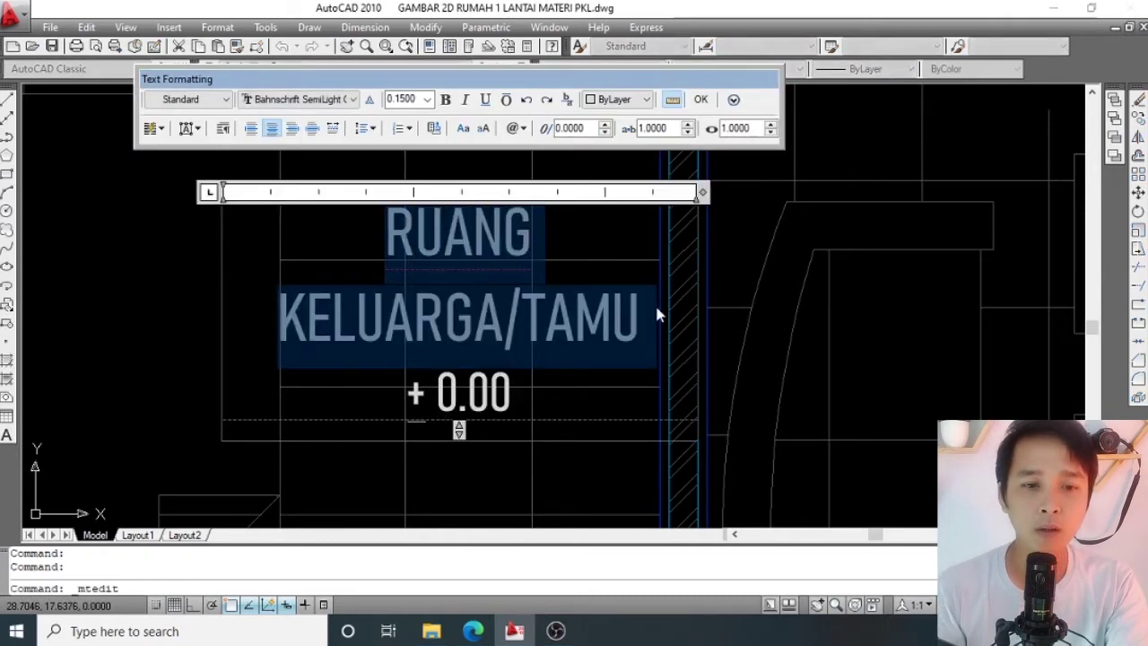
key("Delete")
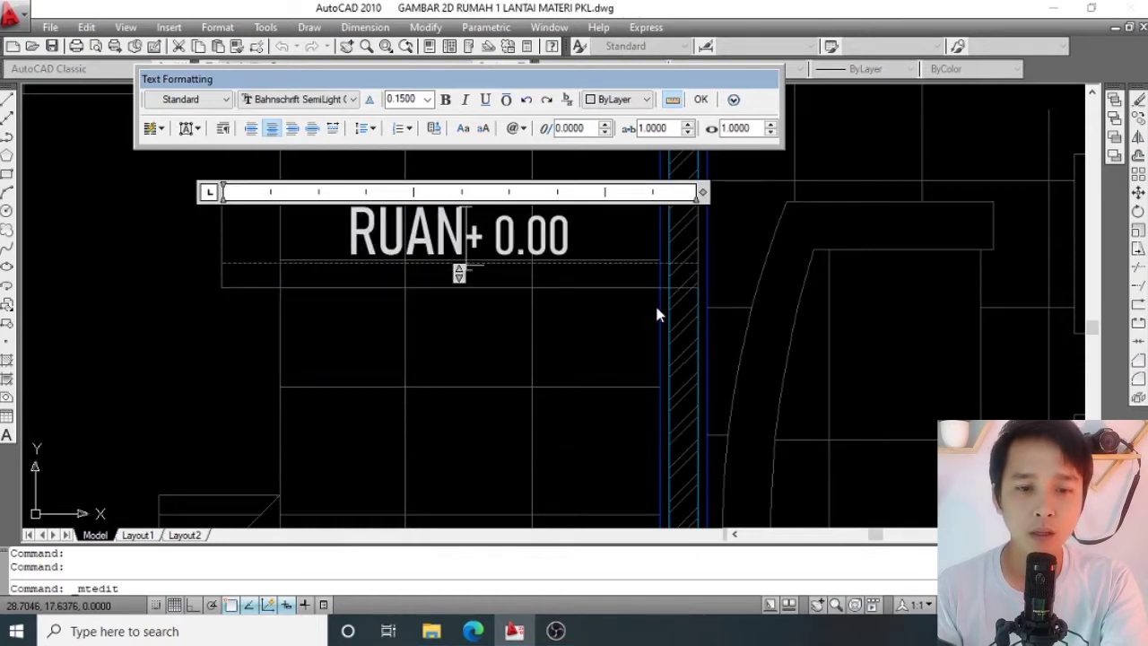
key("BackSpace")
key("BackSpace")
key("BackSpace")
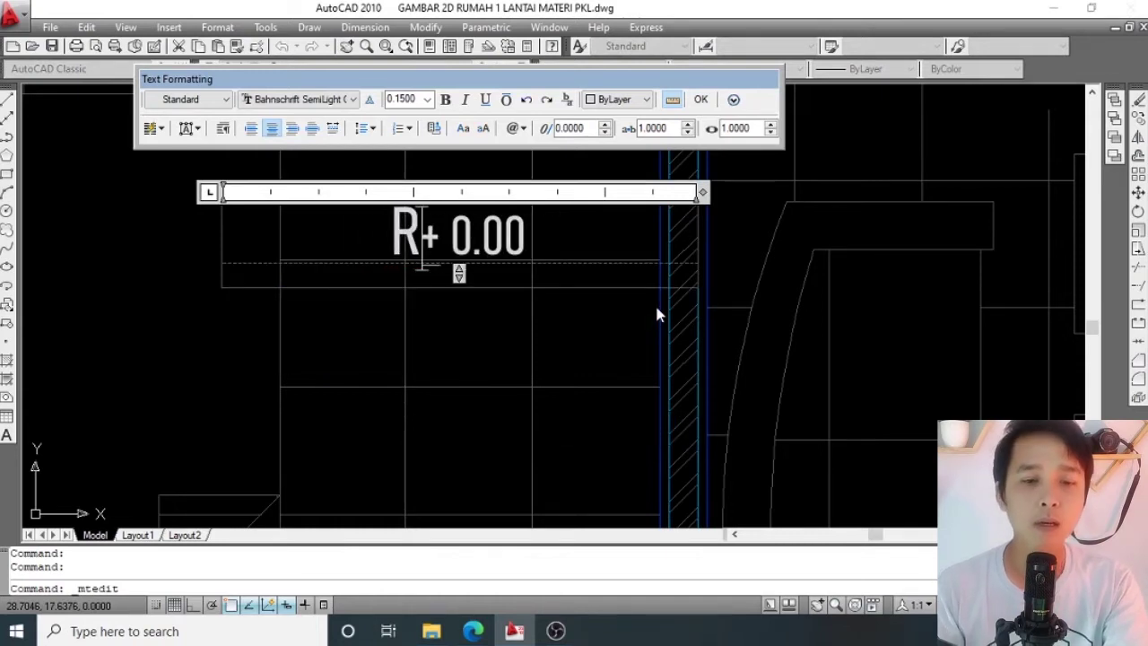
type(". T")
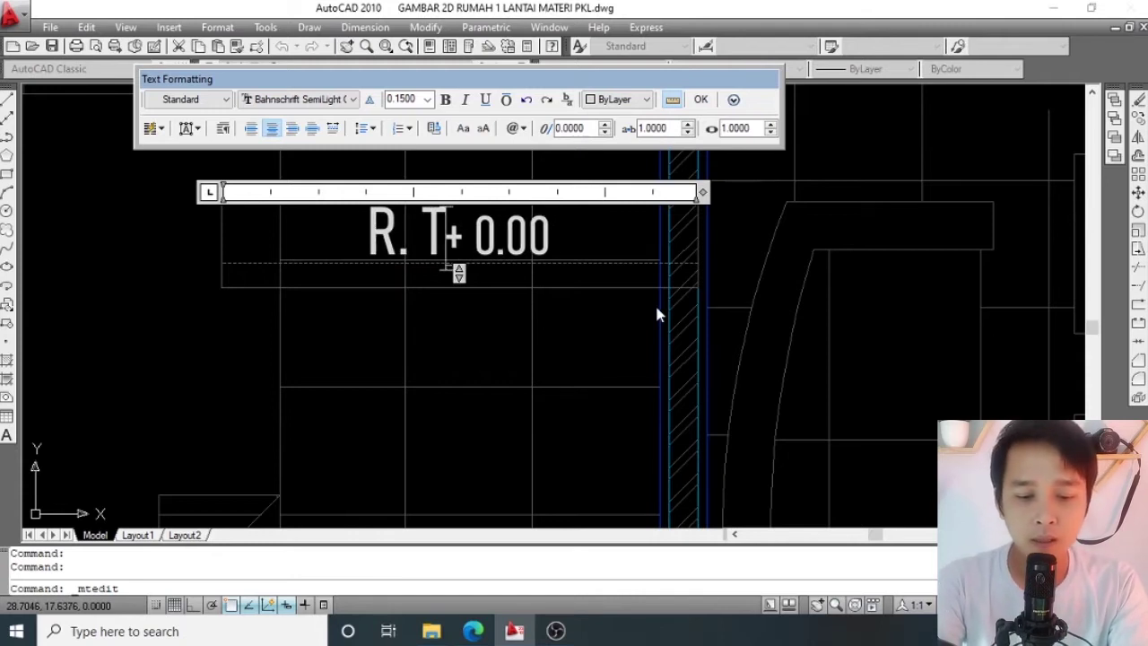
type("IBDU")
key("BackSpace")
type("DUR")
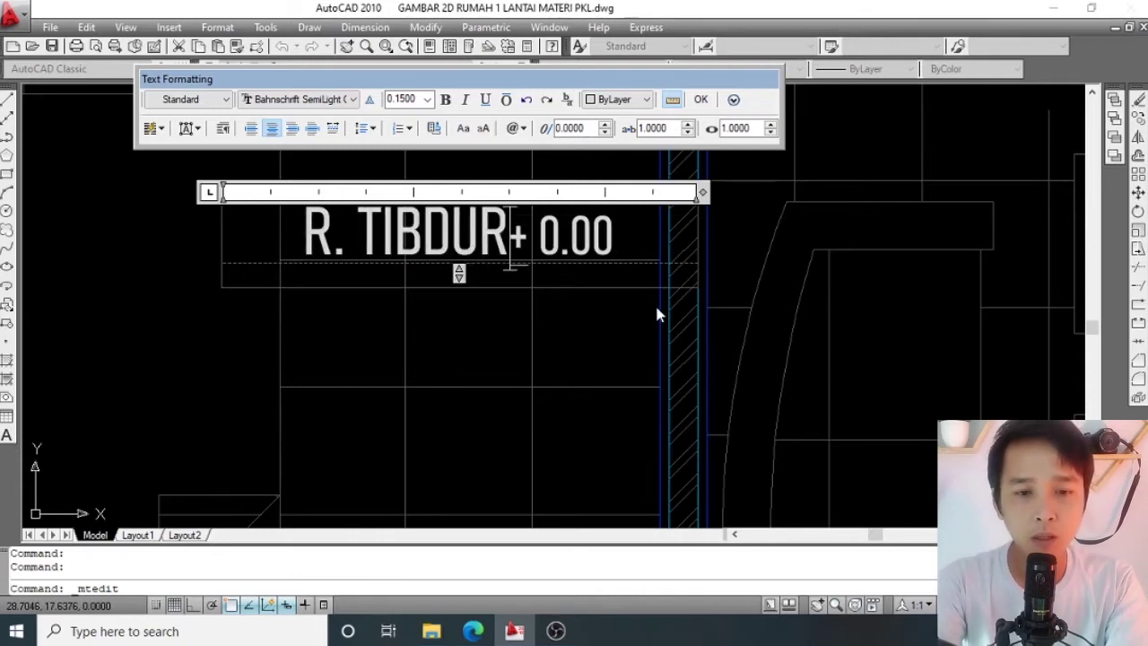
key("Return")
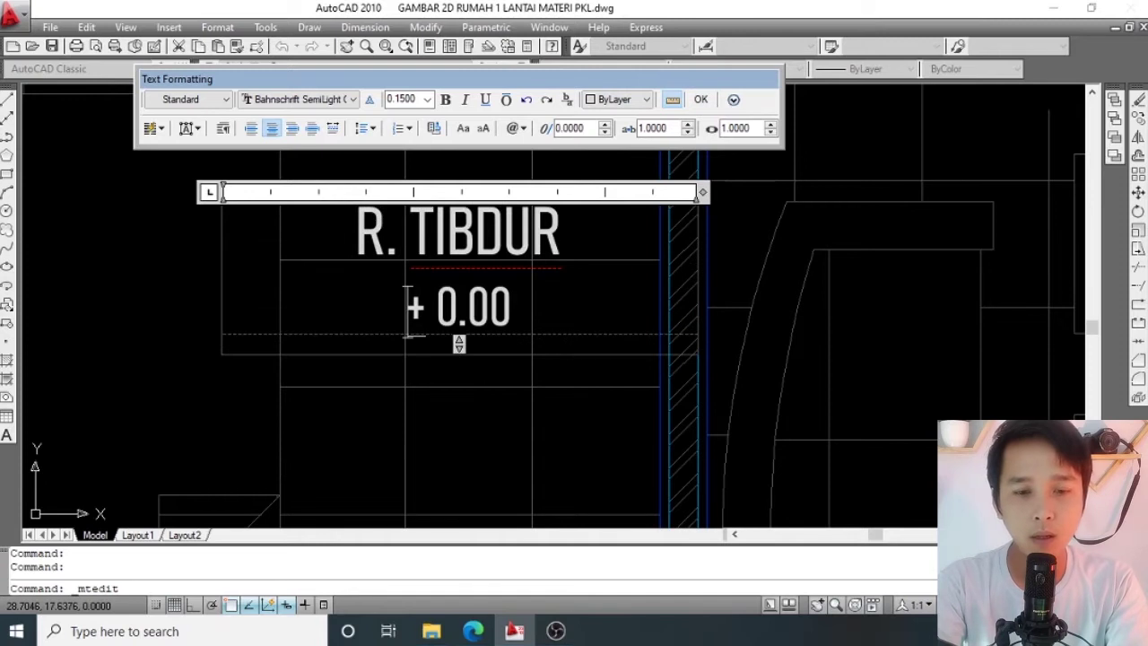
left_click(435, 384)
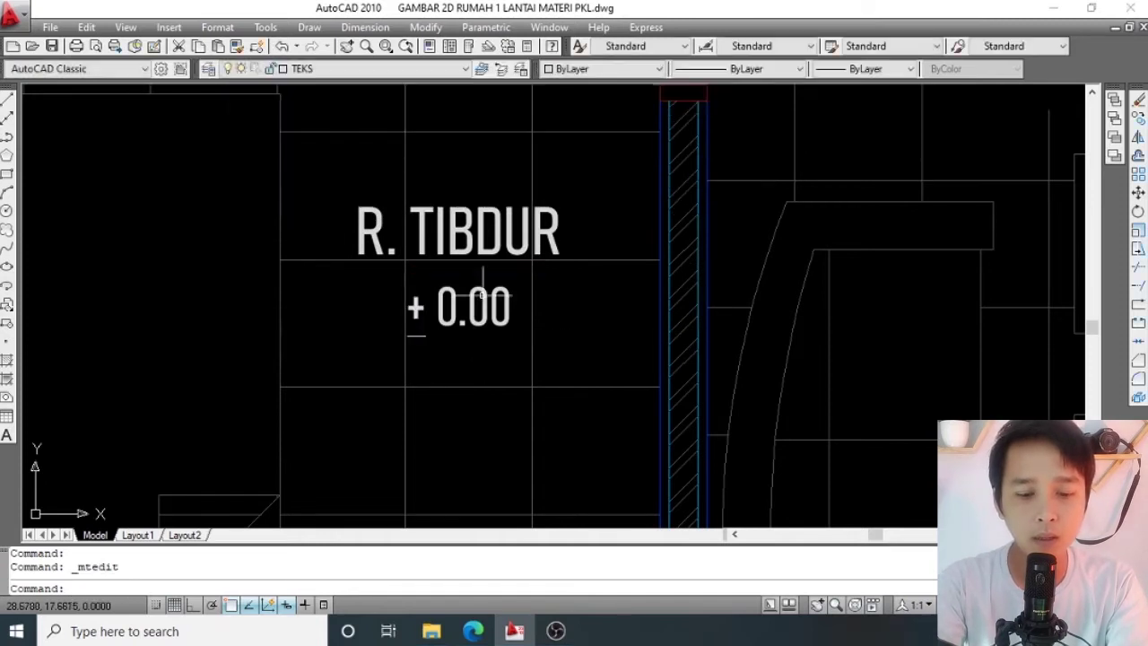
scroll(513, 287, "down", 3)
scroll(516, 291, "down", 2)
scroll(659, 249, "up", 2)
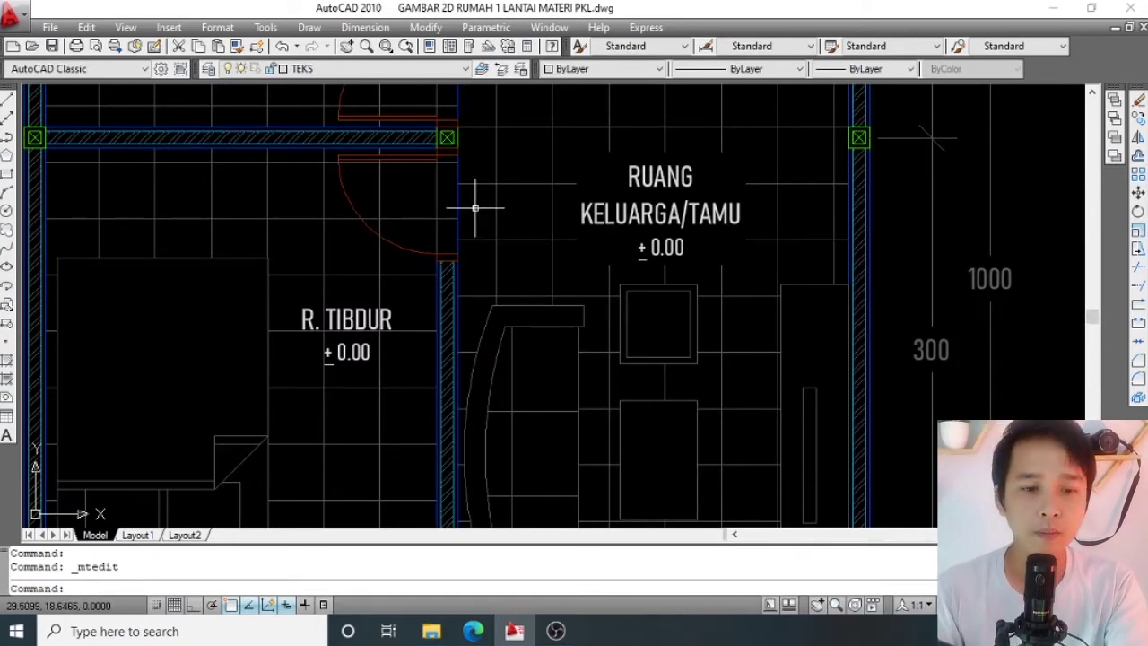
middle_click_drag(354, 366, 374, 299)
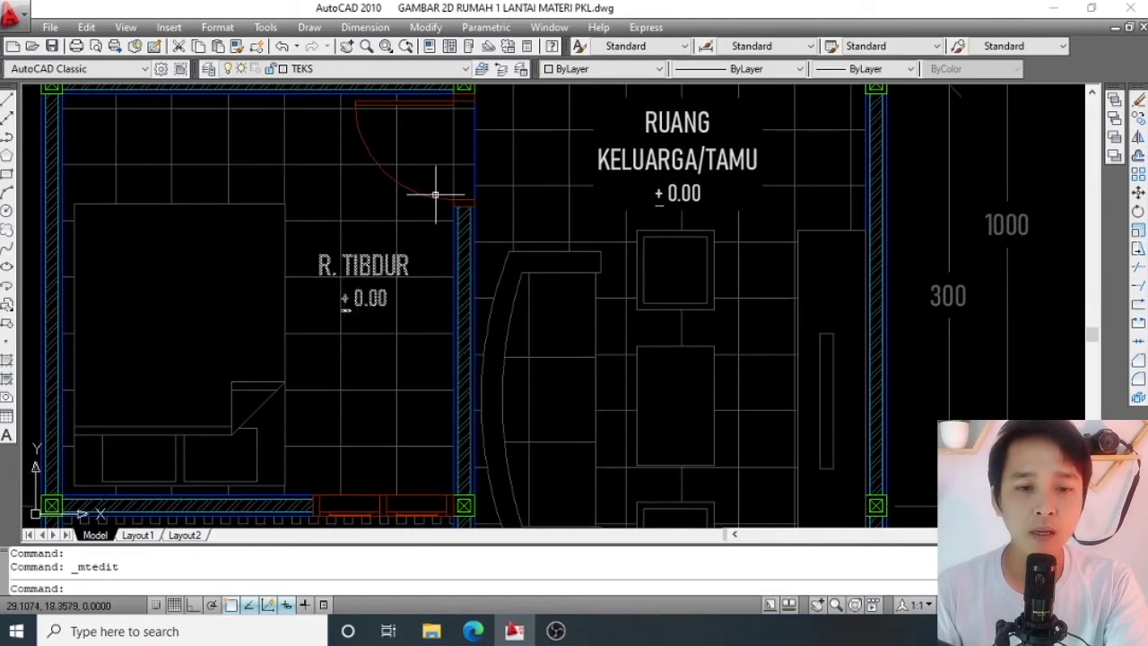
middle_click_drag(436, 192, 432, 228)
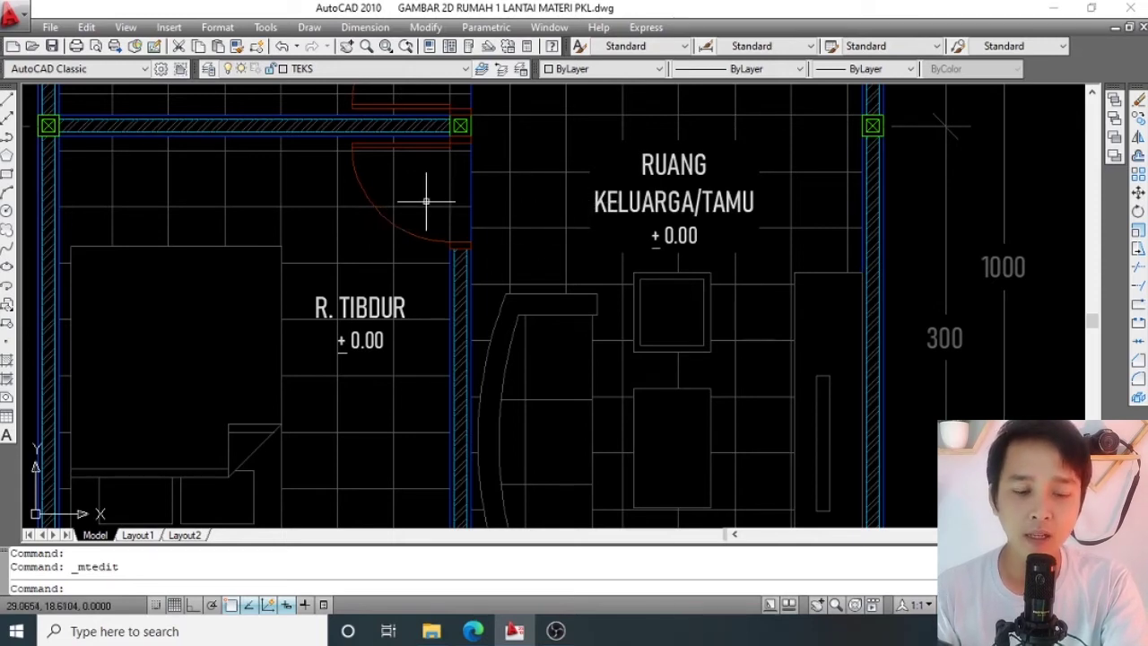
scroll(394, 269, "up", 2)
scroll(401, 259, "up", 1)
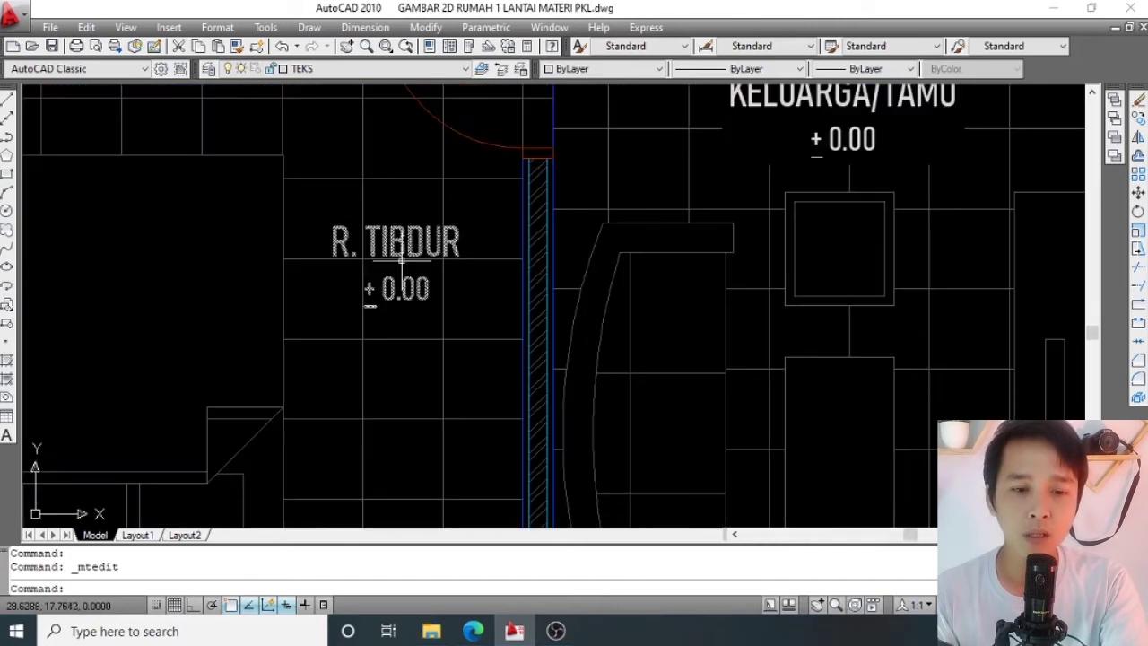
scroll(401, 259, "down", 1)
scroll(538, 251, "down", 1)
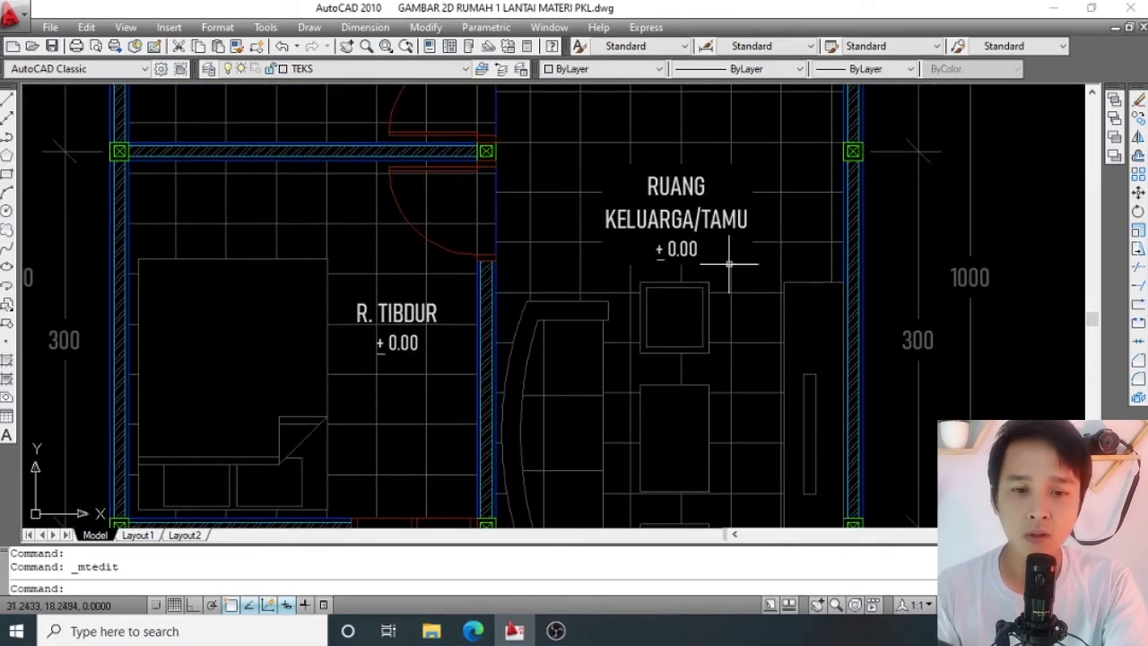
scroll(628, 211, "down", 1)
scroll(585, 242, "down", 3)
scroll(580, 242, "up", 2)
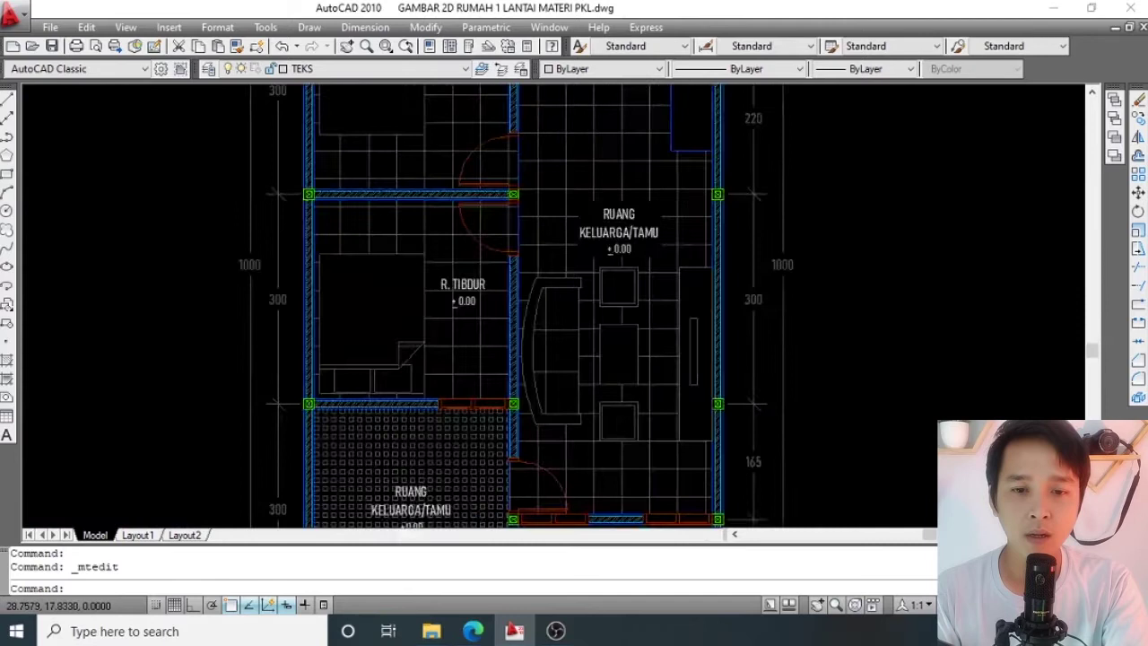
scroll(463, 304, "up", 2)
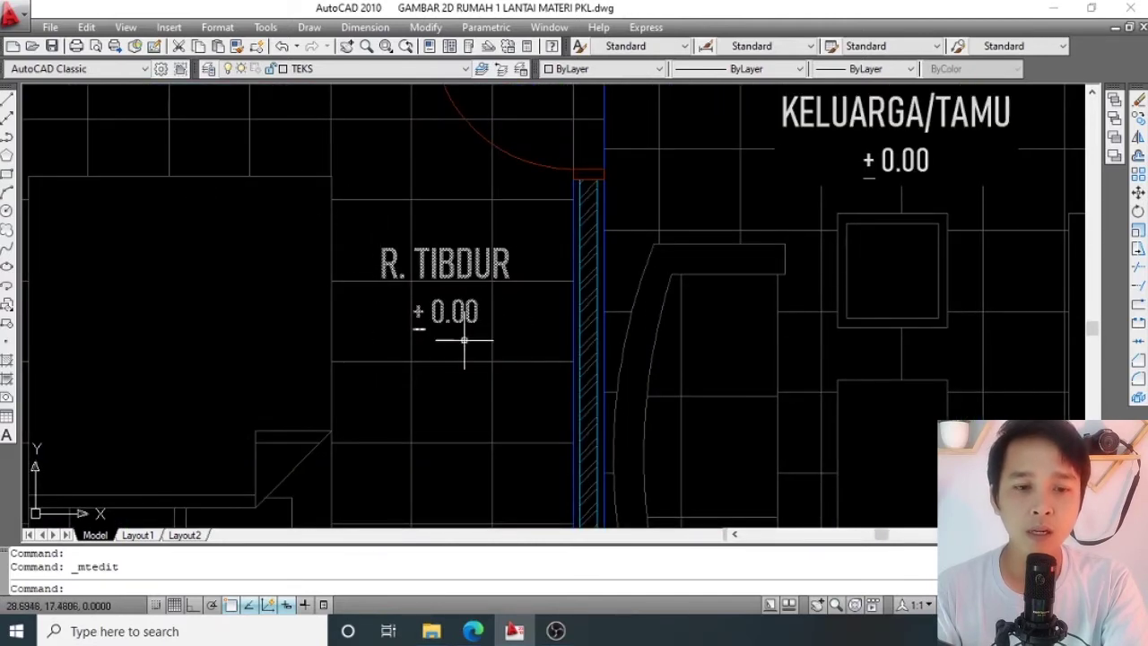
scroll(463, 340, "up", 2)
Change the bedroom level mark from + 0.00 to + 0.03 and remove the plus sign's underline.
double_click(449, 309)
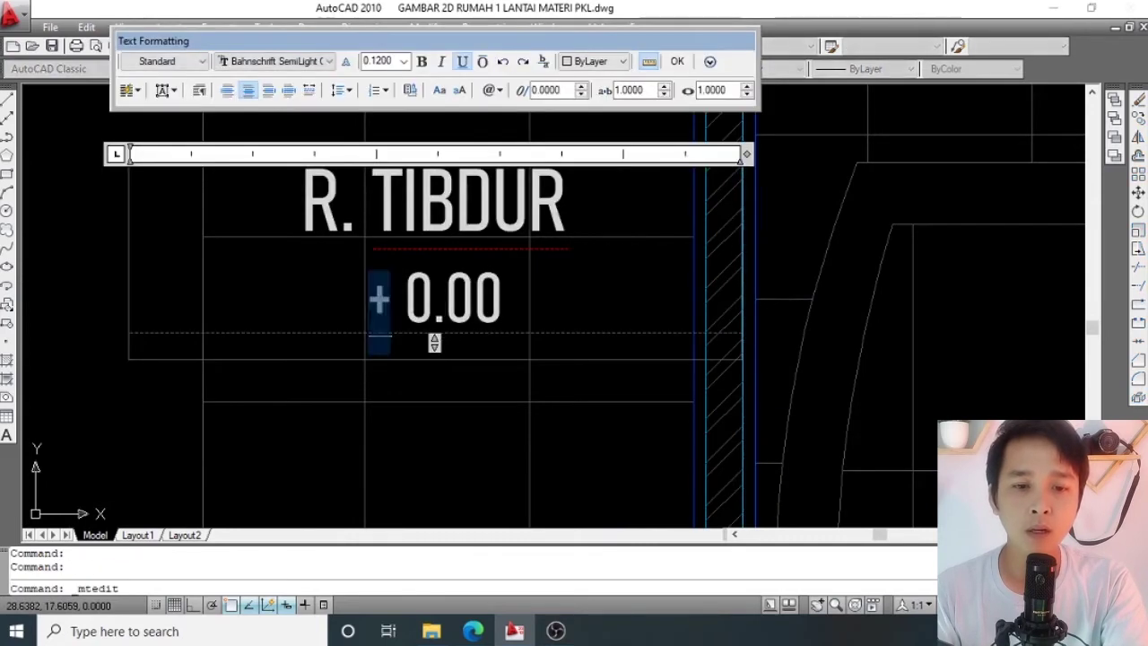
left_click(464, 62)
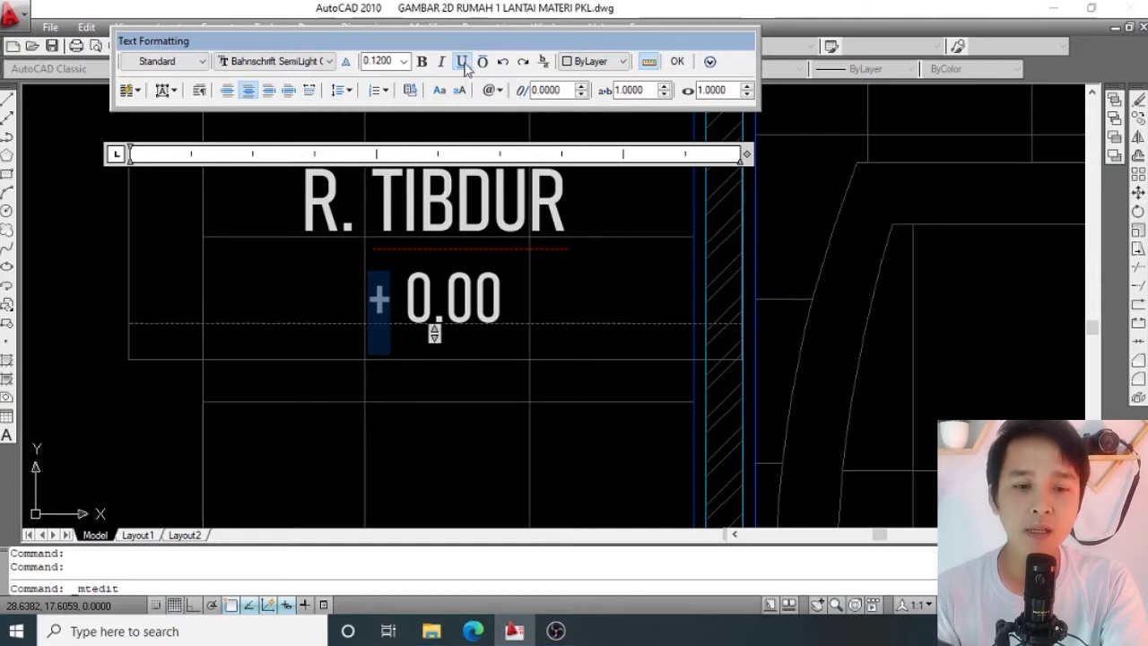
left_click(368, 305)
left_click_drag(367, 305, 391, 305)
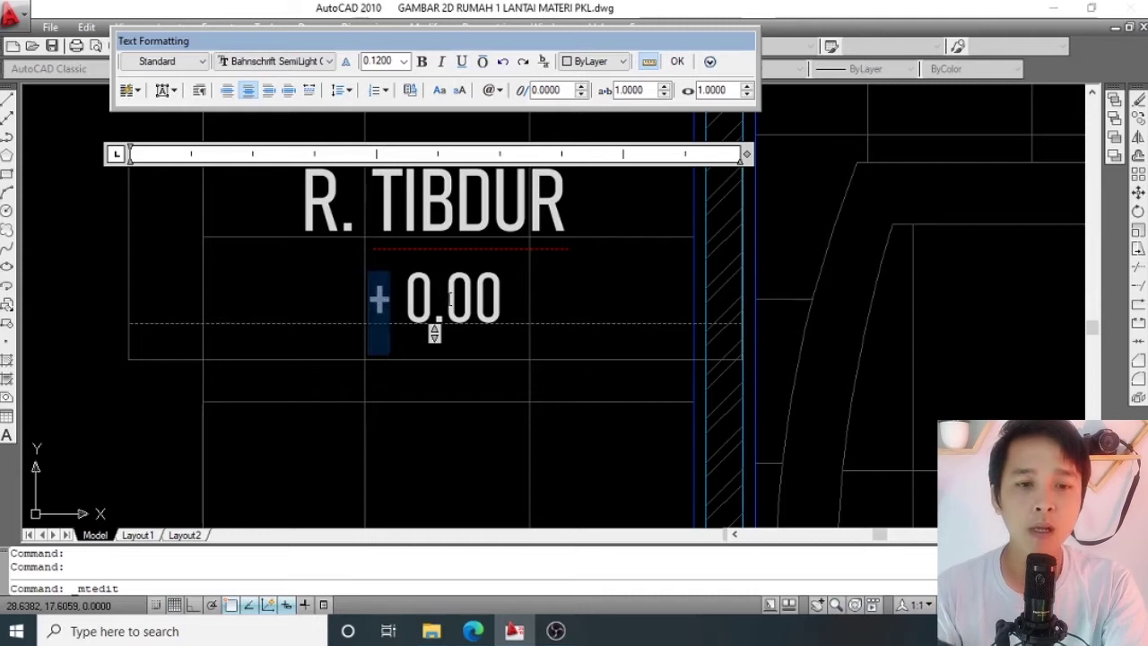
left_click(446, 303)
left_click_drag(475, 304, 500, 301)
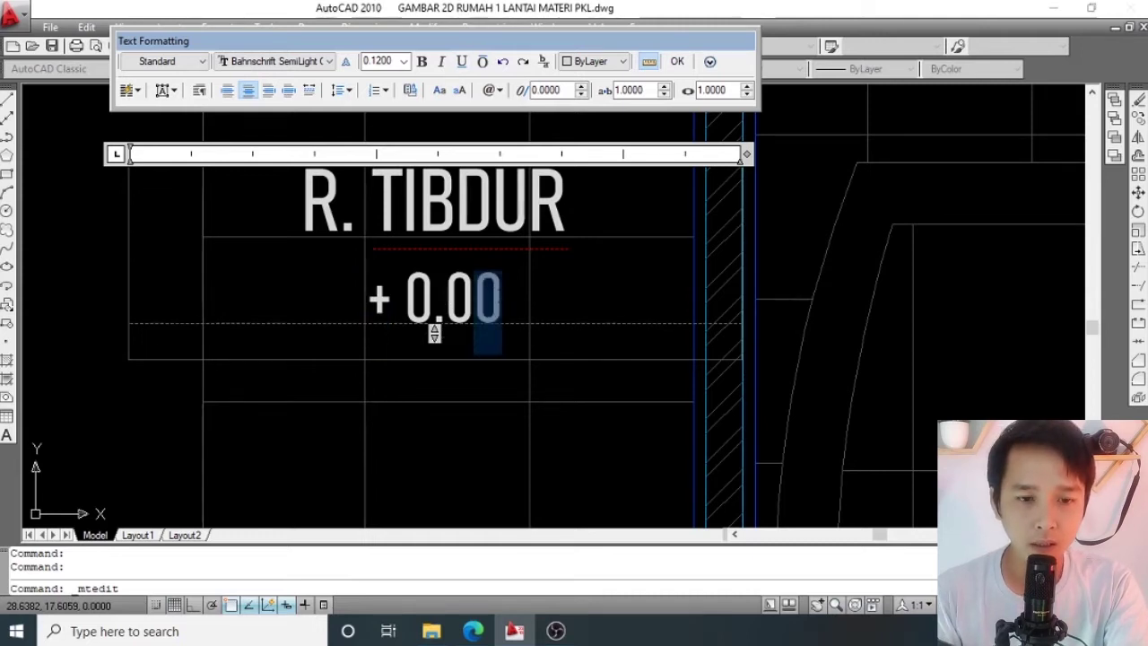
type("3")
left_click(451, 424)
scroll(538, 269, "down", 3)
middle_click_drag(539, 269, 498, 308)
scroll(498, 308, "up", 1)
scroll(443, 275, "up", 1)
scroll(430, 328, "down", 1)
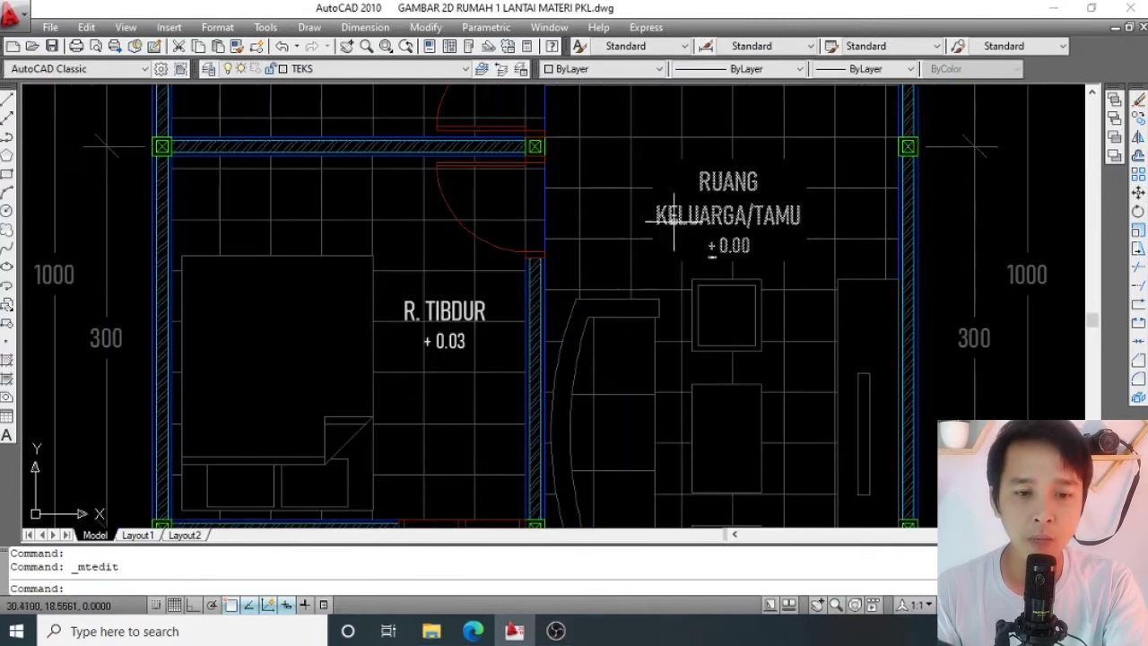
scroll(718, 217, "up", 1)
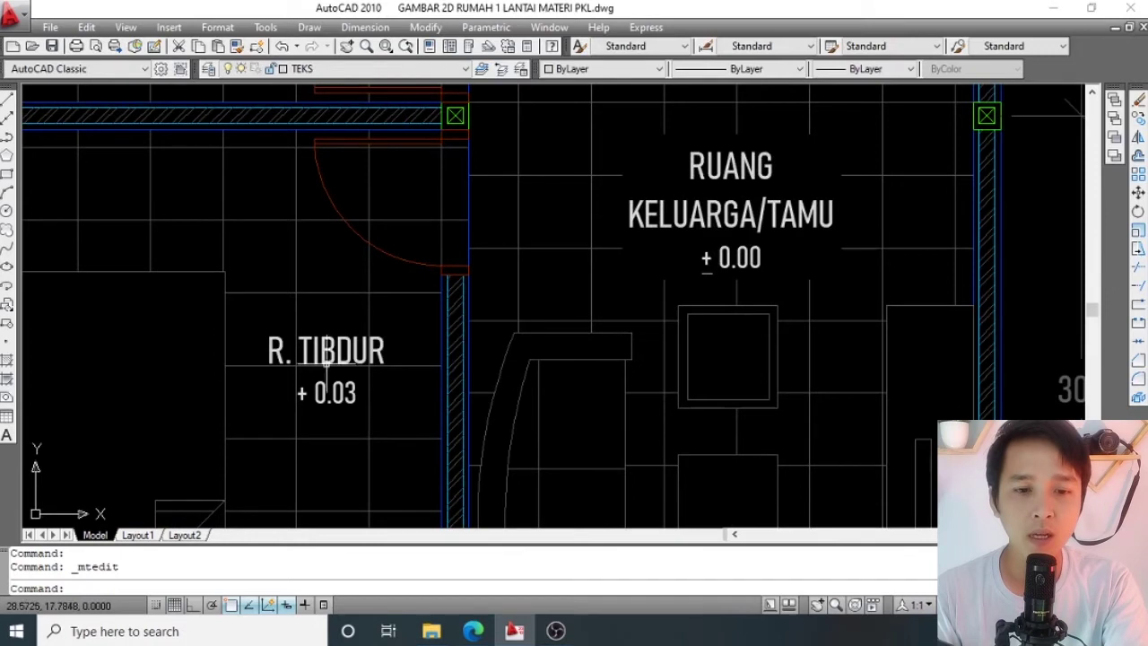
scroll(404, 279, "down", 2)
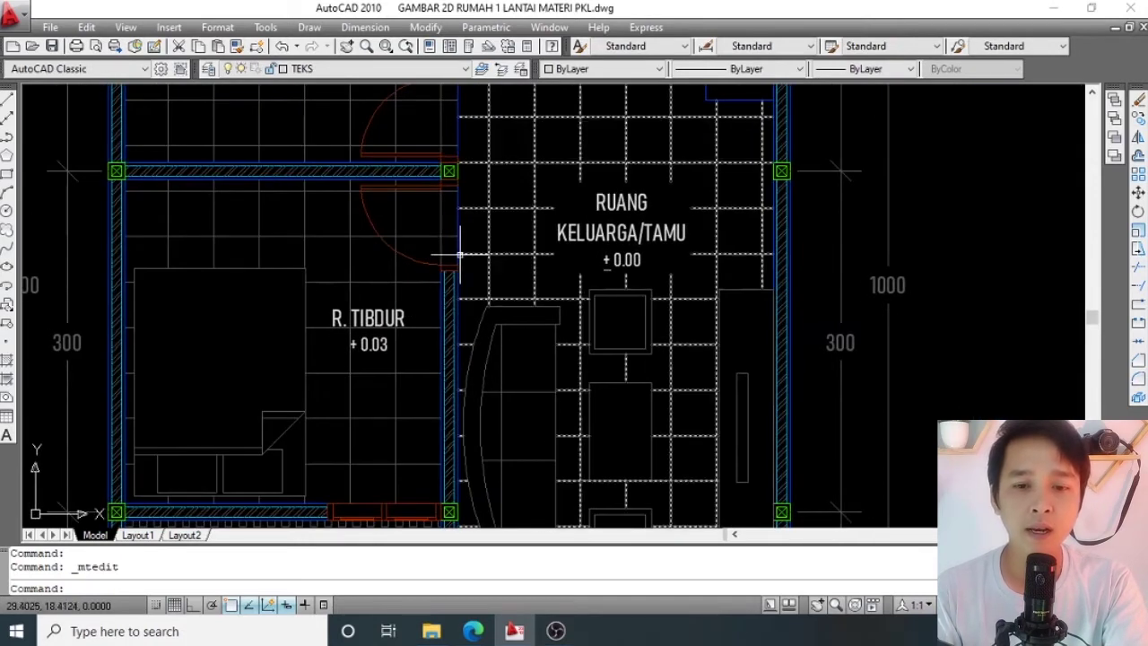
scroll(430, 301, "down", 2)
scroll(430, 300, "down", 3)
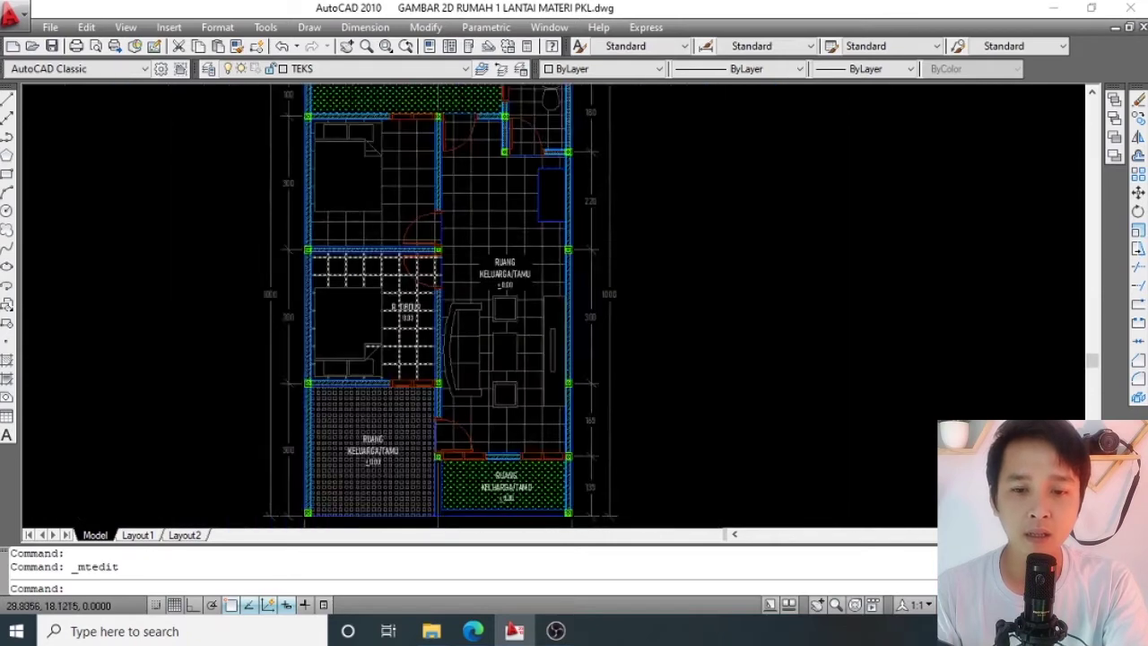
scroll(423, 290, "up", 5)
scroll(366, 330, "down", 2)
scroll(367, 330, "down", 1)
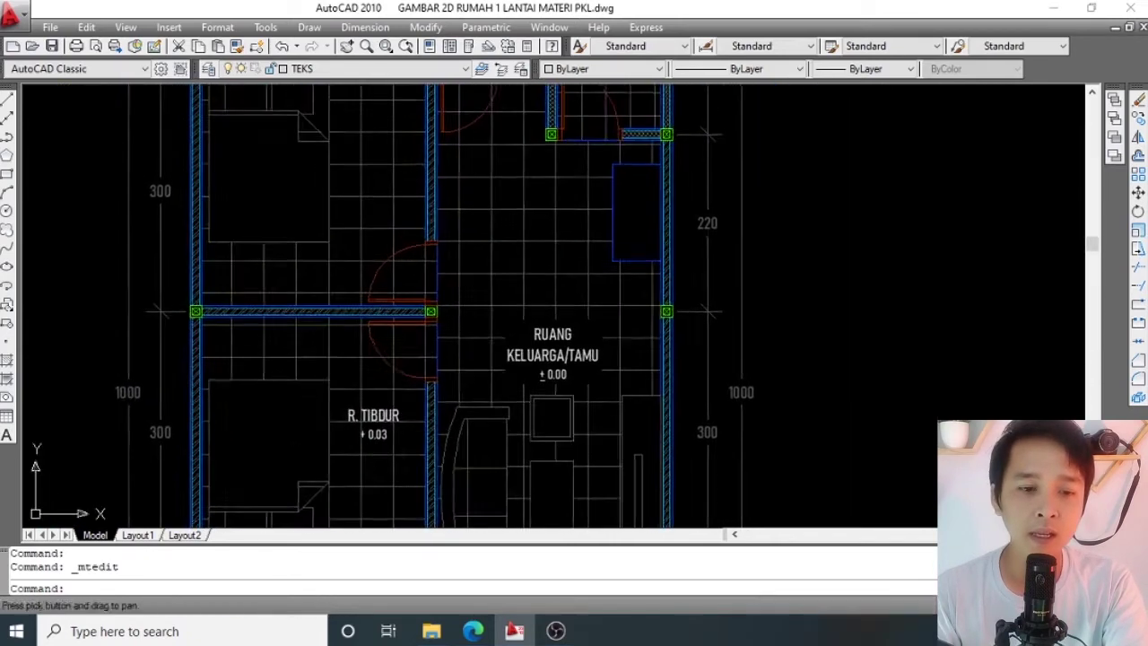
scroll(367, 330, "down", 3)
scroll(379, 287, "up", 3)
scroll(395, 343, "down", 1)
scroll(396, 343, "up", 5)
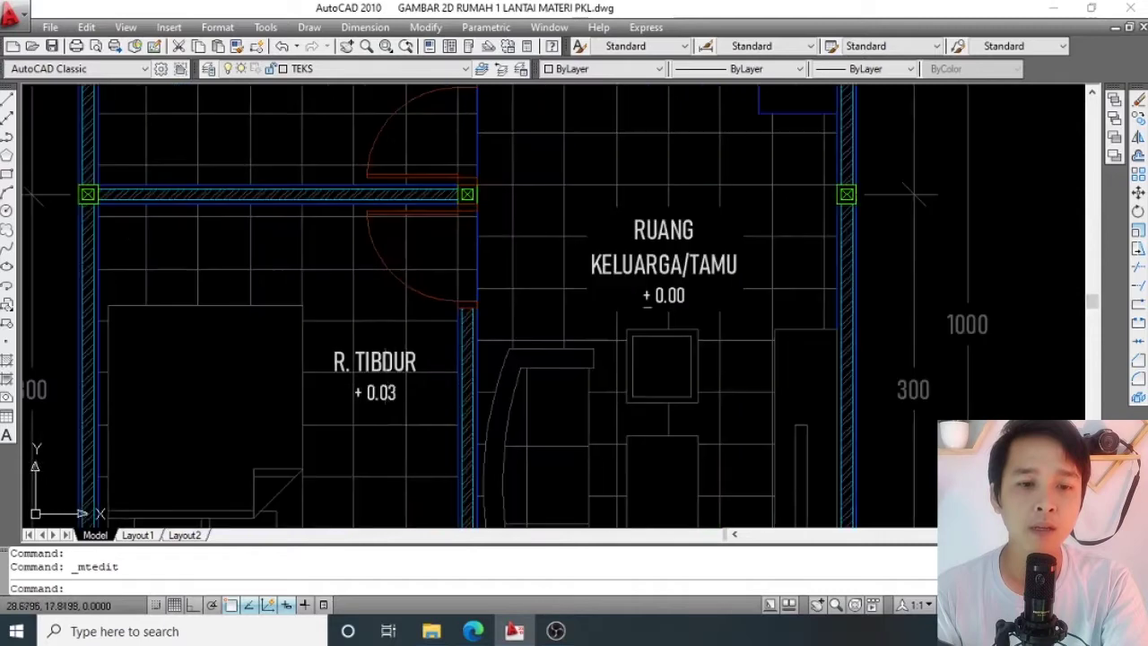
middle_click_drag(400, 369, 411, 330)
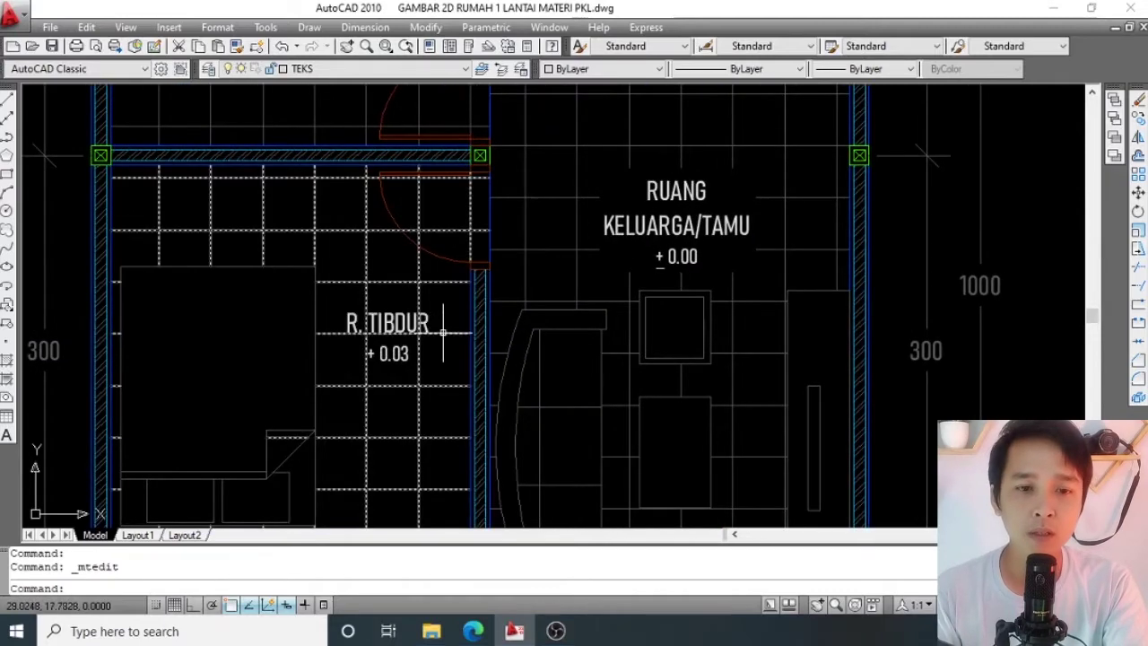
scroll(538, 197, "down", 2)
scroll(482, 278, "up", 1)
Add the R. TIBDUR text as a boundary of the left bedroom's floor tile hatch.
double_click(490, 280)
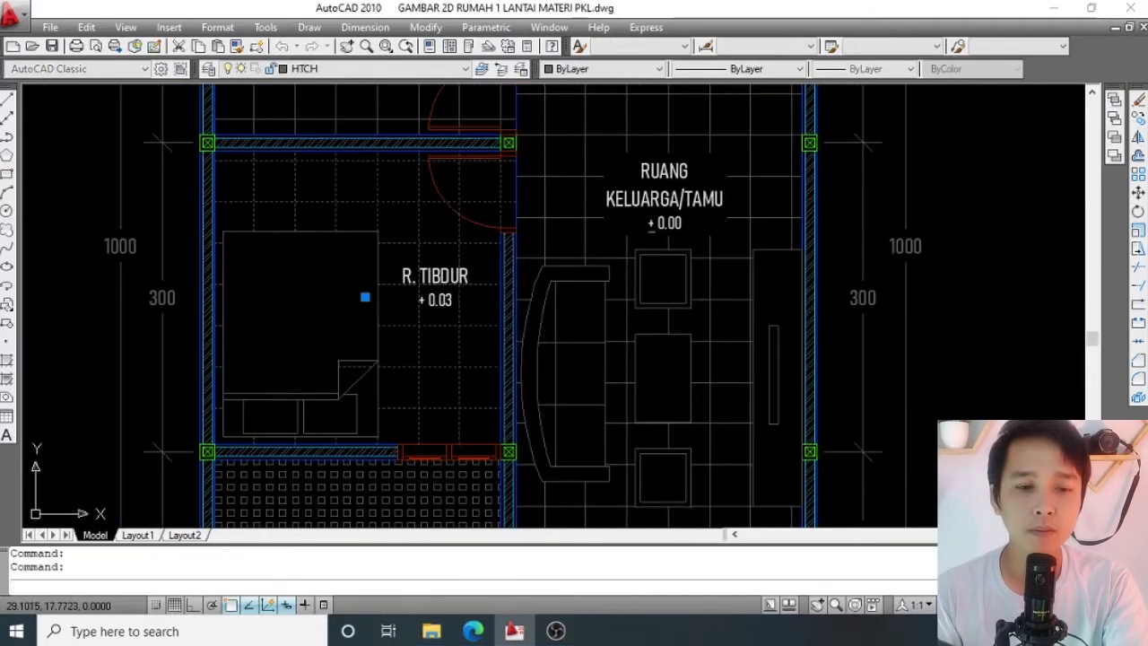
key("Escape")
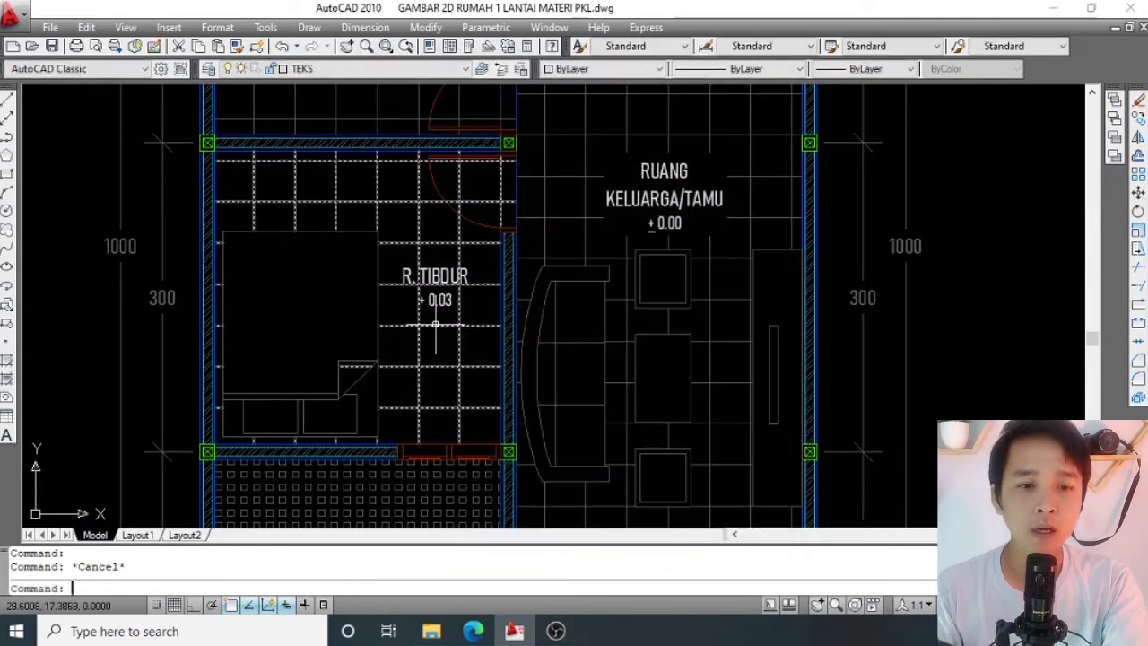
double_click(489, 280)
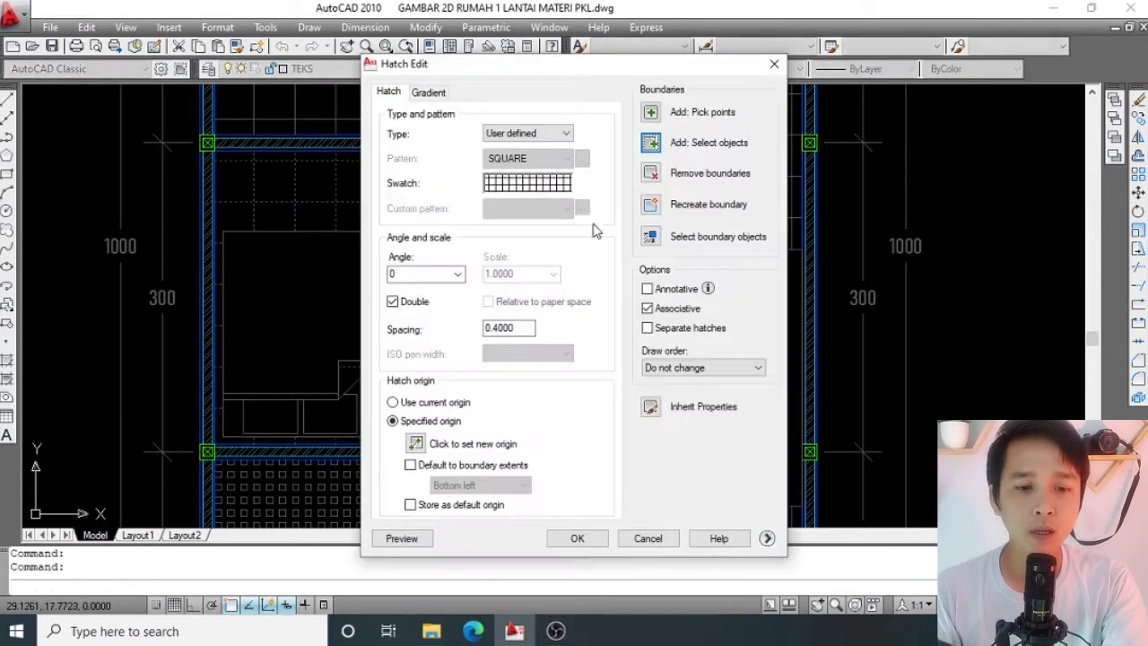
left_click(651, 143)
scroll(470, 278, "up", 3)
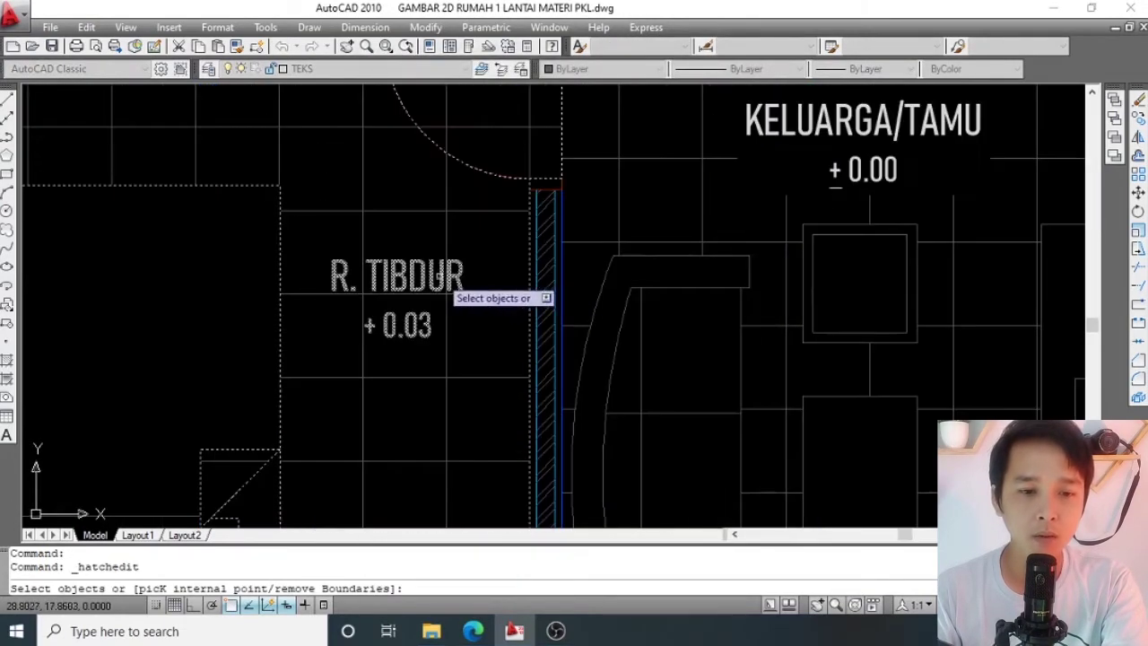
left_click(432, 269)
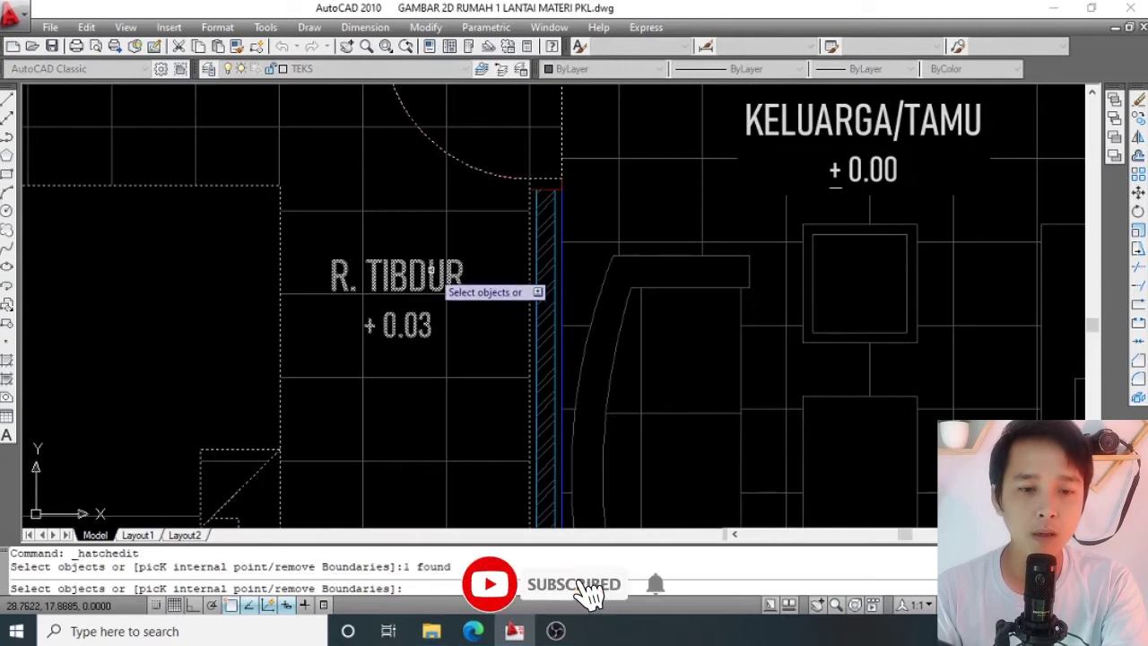
key("Return")
left_click(549, 538)
scroll(508, 261, "down", 3)
scroll(467, 372, "up", 1)
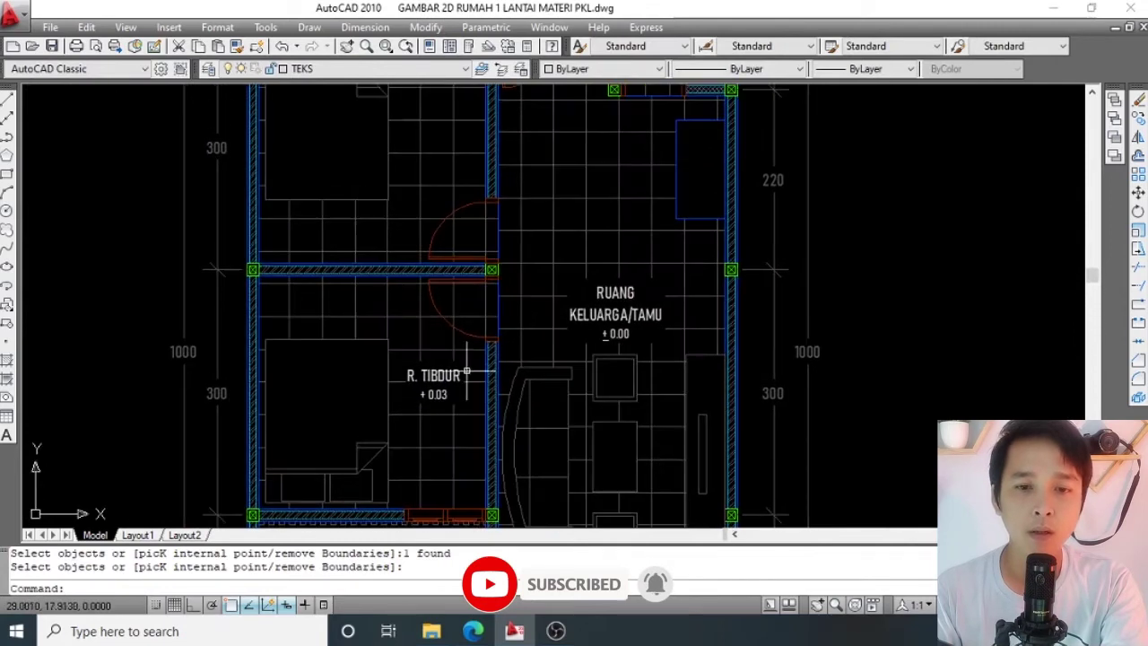
Copy the R. TIBDUR + 0.03 label straight up into the bedroom above, using Ortho.
left_click(439, 381)
type("co")
key("Return")
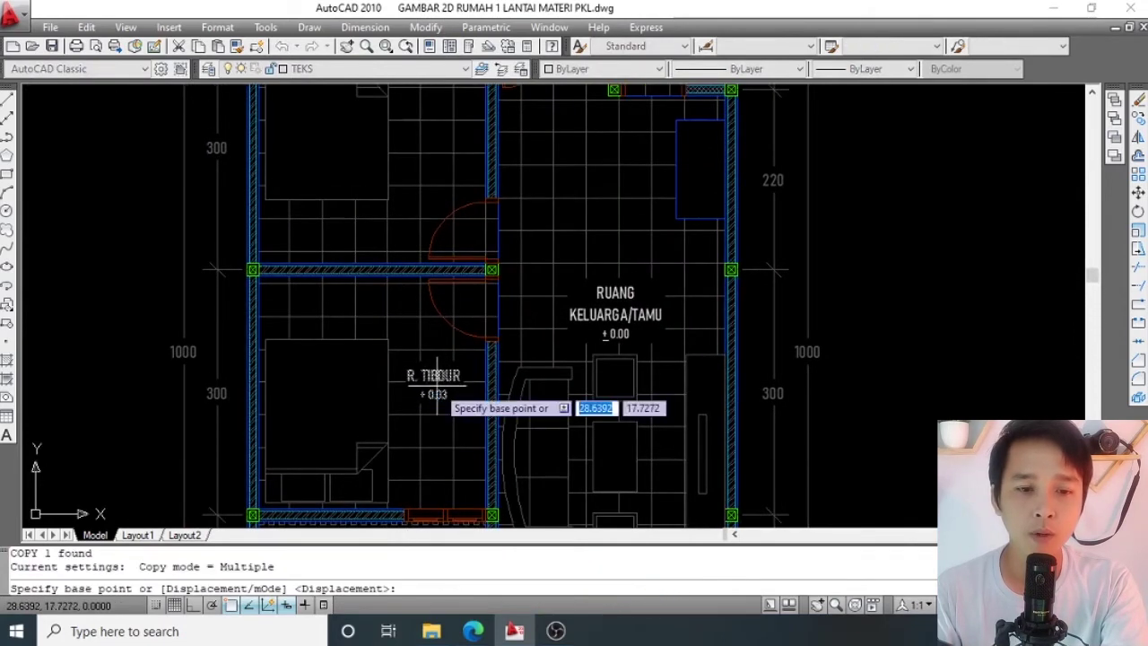
left_click(437, 394)
middle_click_drag(435, 135, 431, 251)
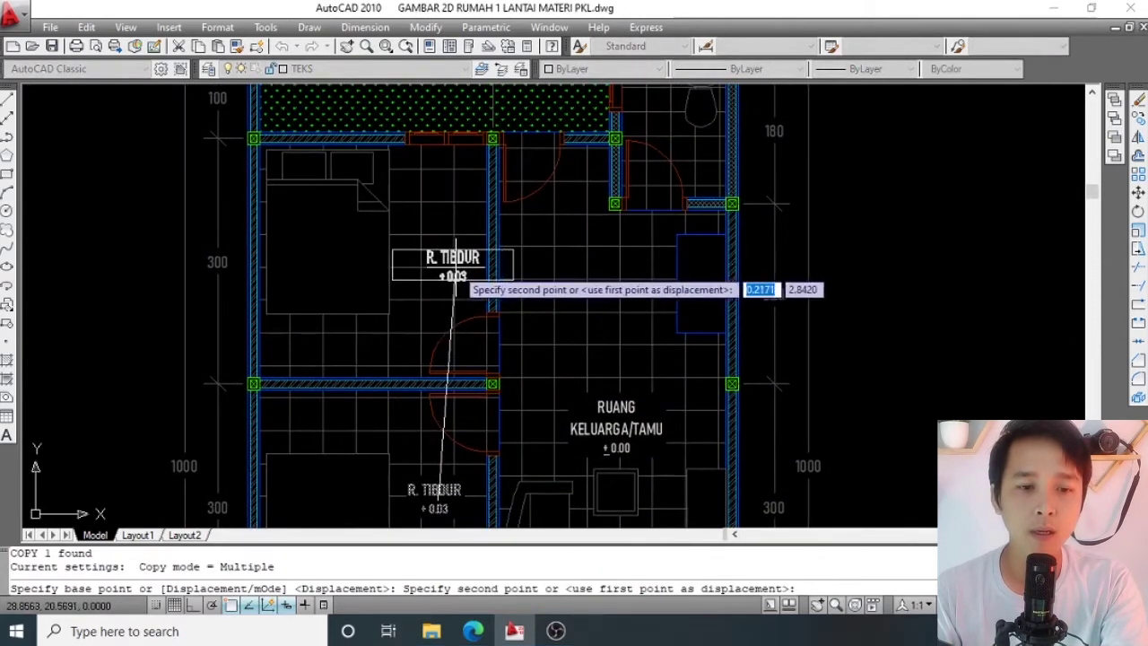
key("F8")
scroll(453, 289, "up", 3)
scroll(451, 289, "up", 2)
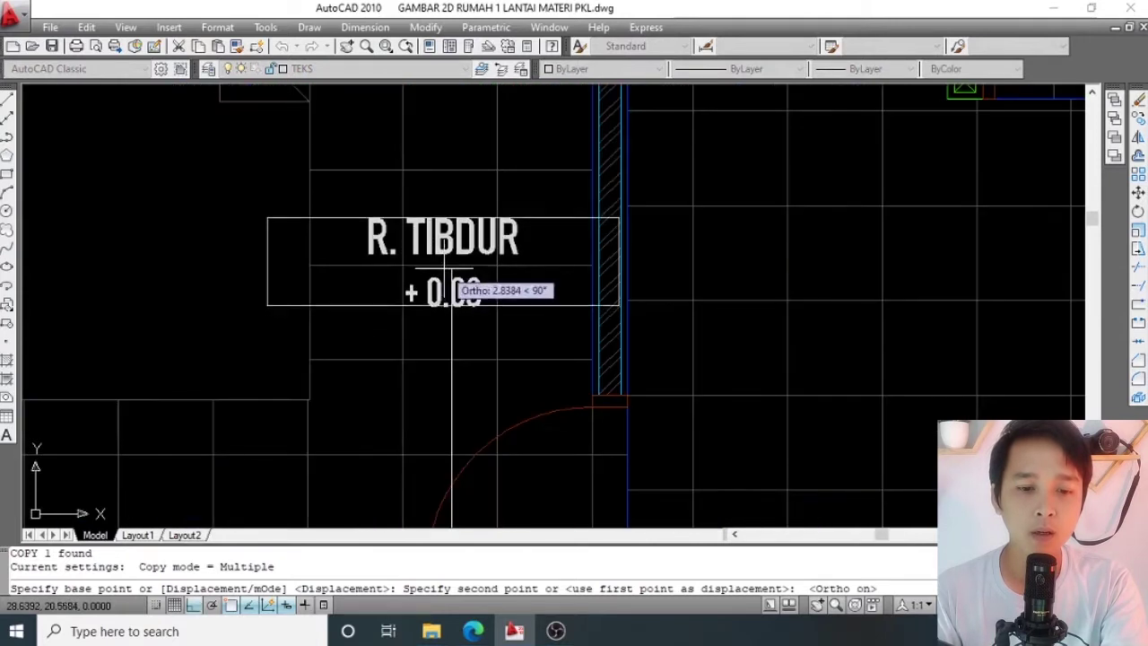
left_click(451, 269)
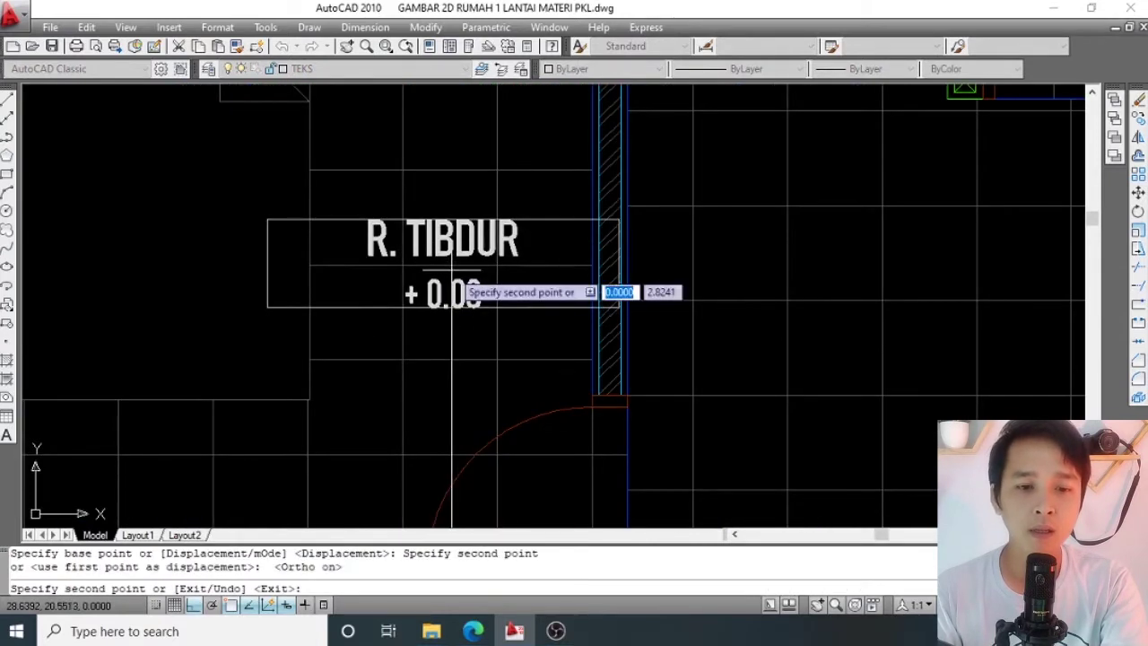
key("Escape")
scroll(475, 233, "down", 5)
scroll(499, 231, "up", 5)
left_click(512, 243)
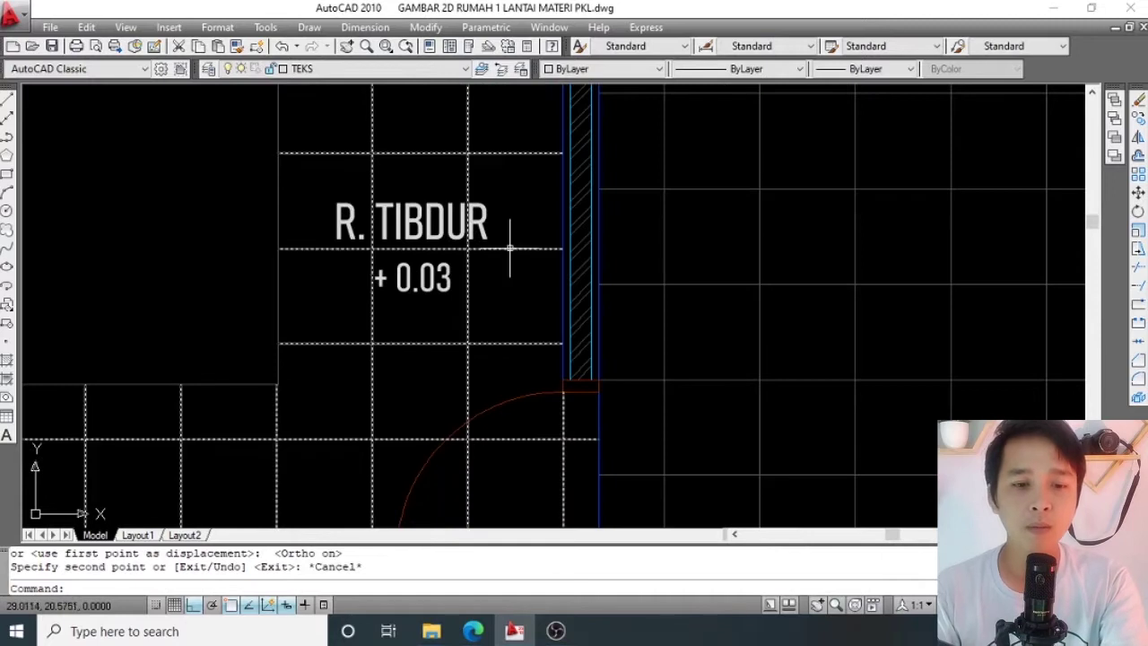
Begin adding the R. TIBDUR label as a boundary to the upper bedroom hatch, then cancel.
double_click(512, 243)
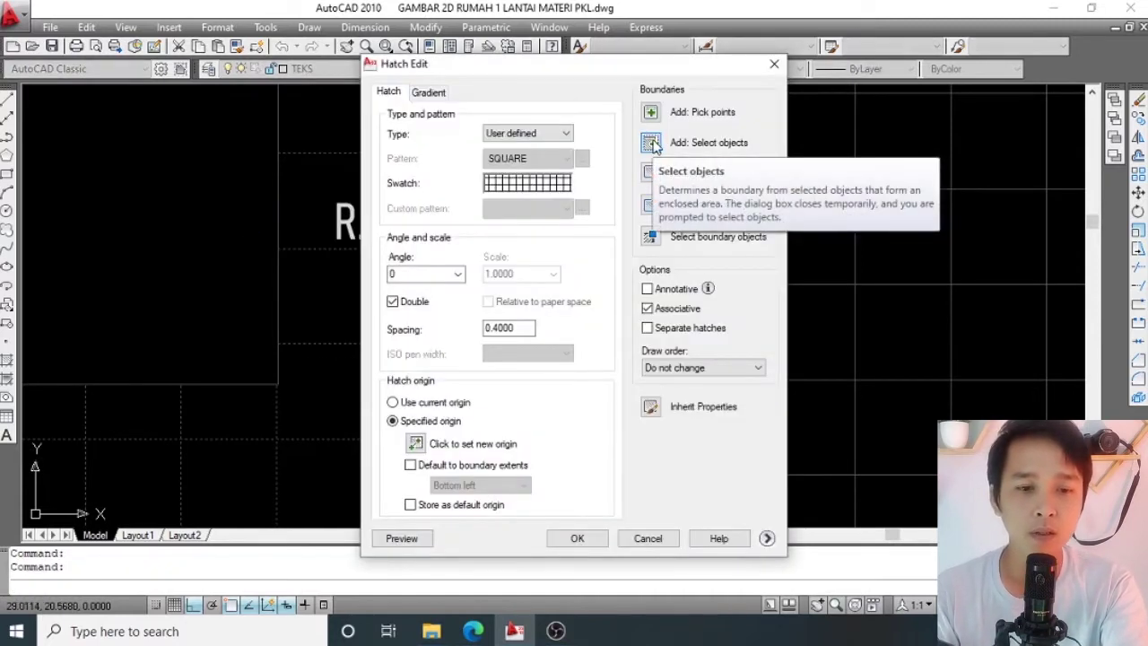
left_click(651, 144)
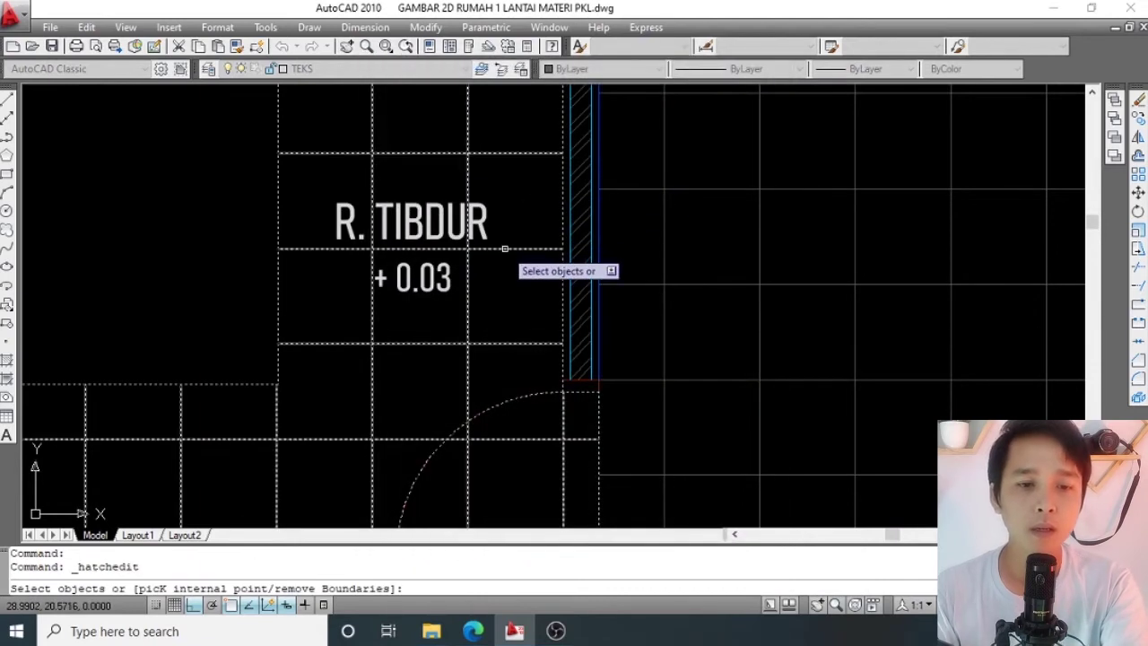
left_click(505, 239)
key("Escape")
key("Escape")
key("Escape")
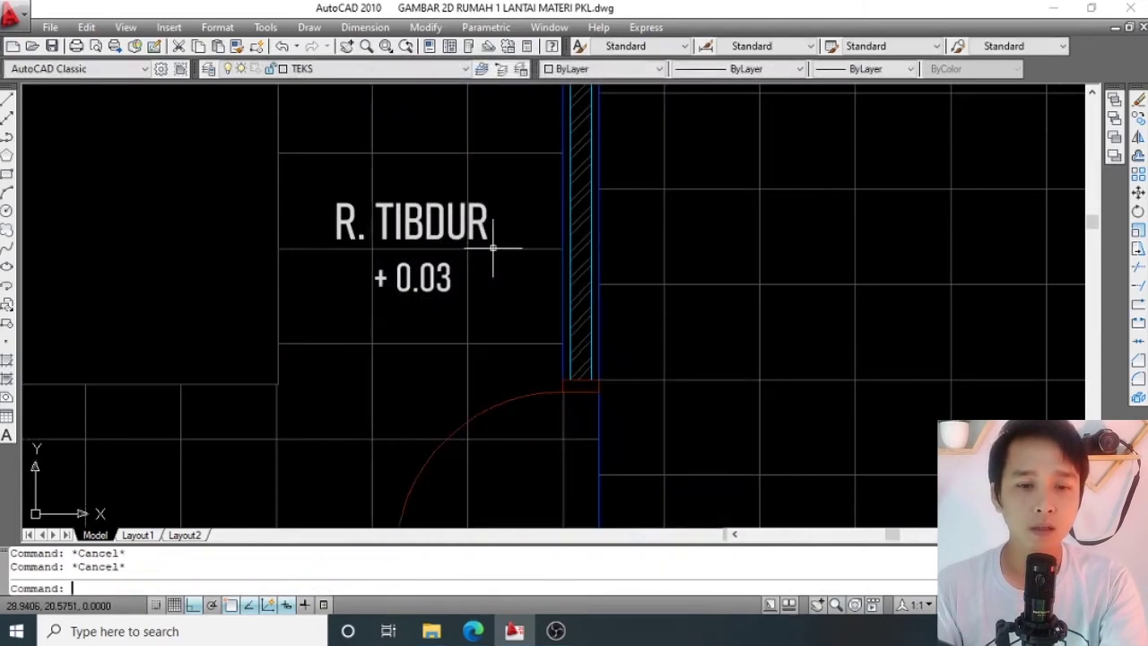
Re-edit the bedroom hatch, add the R. TIBDUR label as a boundary object, and apply it.
double_click(494, 246)
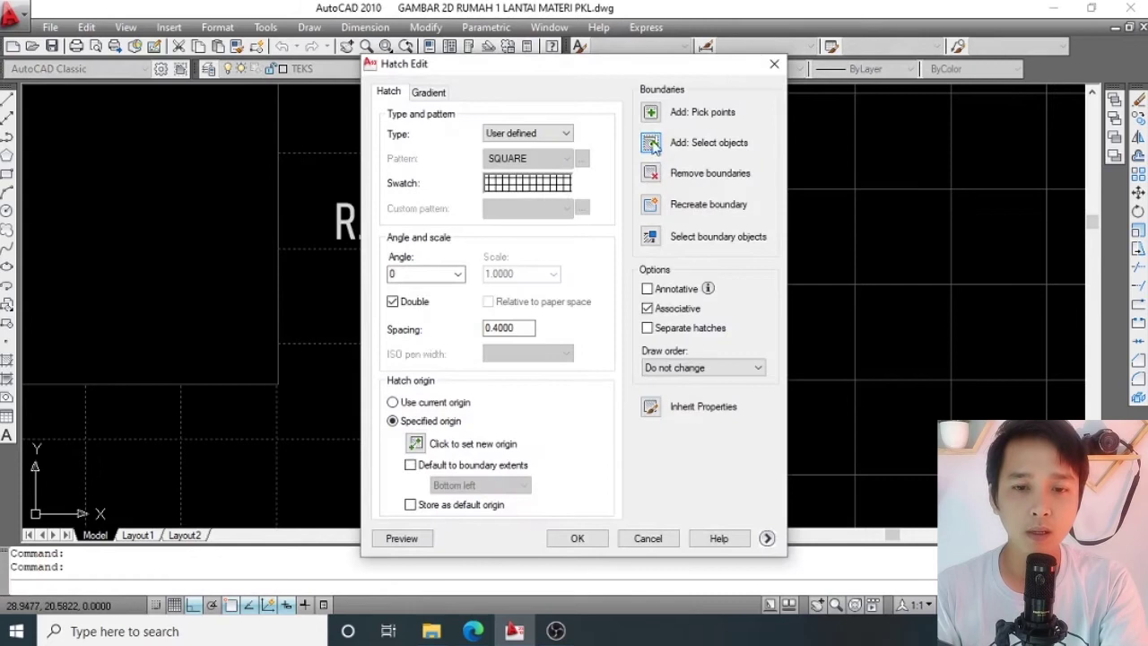
left_click(650, 143)
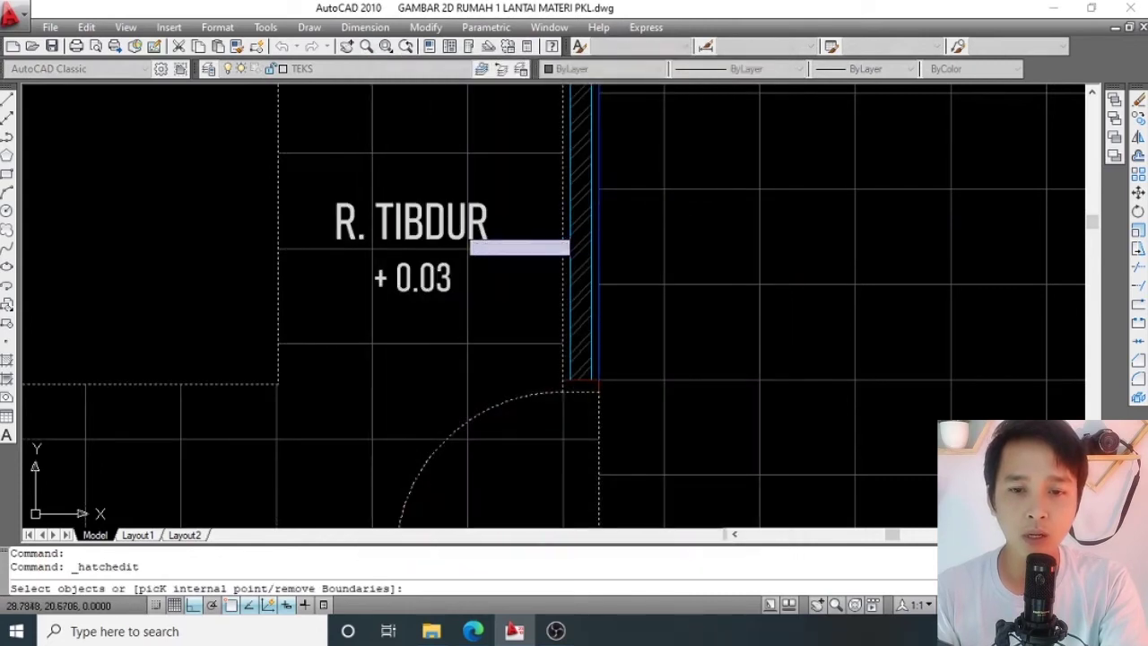
left_click_drag(475, 229, 448, 236)
key("Return")
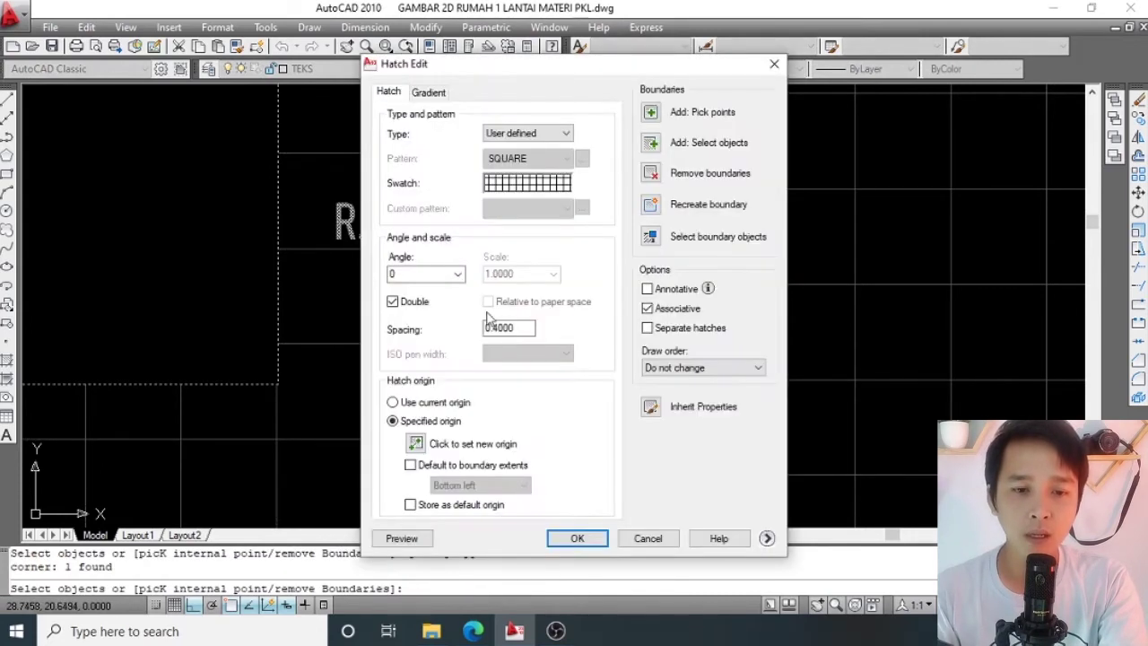
left_click(576, 538)
scroll(487, 323, "down", 5)
scroll(487, 309, "up", 1)
scroll(487, 306, "up", 2)
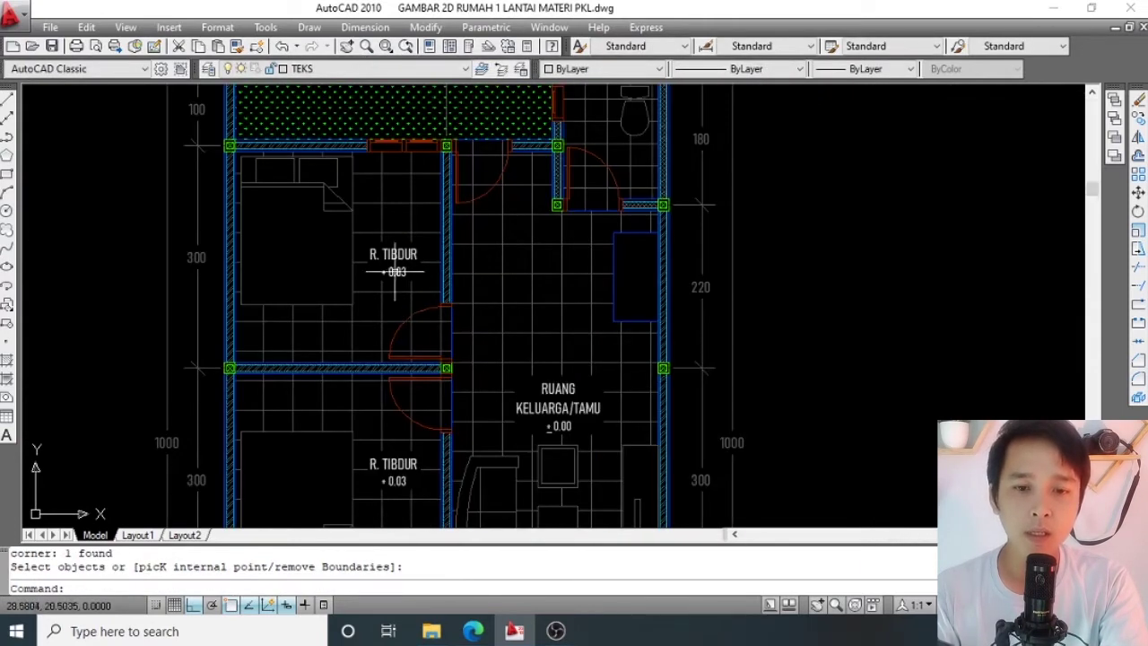
scroll(395, 271, "up", 5)
Delete the stray B so the first bedroom label reads R. TIDUR.
double_click(398, 241)
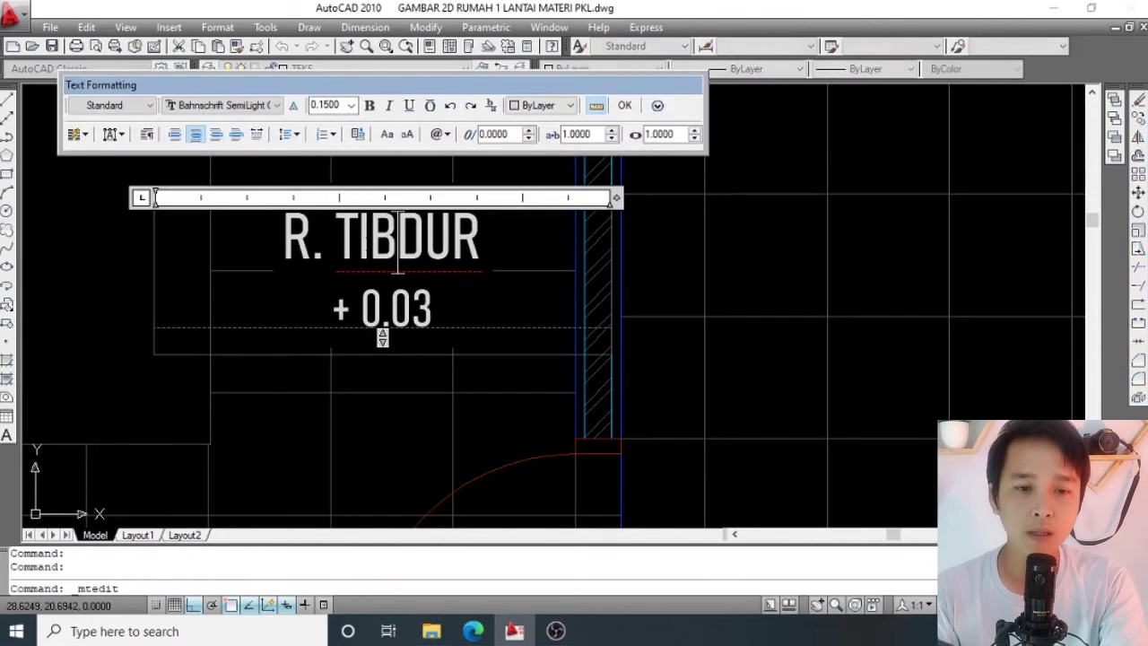
left_click_drag(399, 240, 370, 241)
key("Delete")
scroll(383, 337, "down", 3)
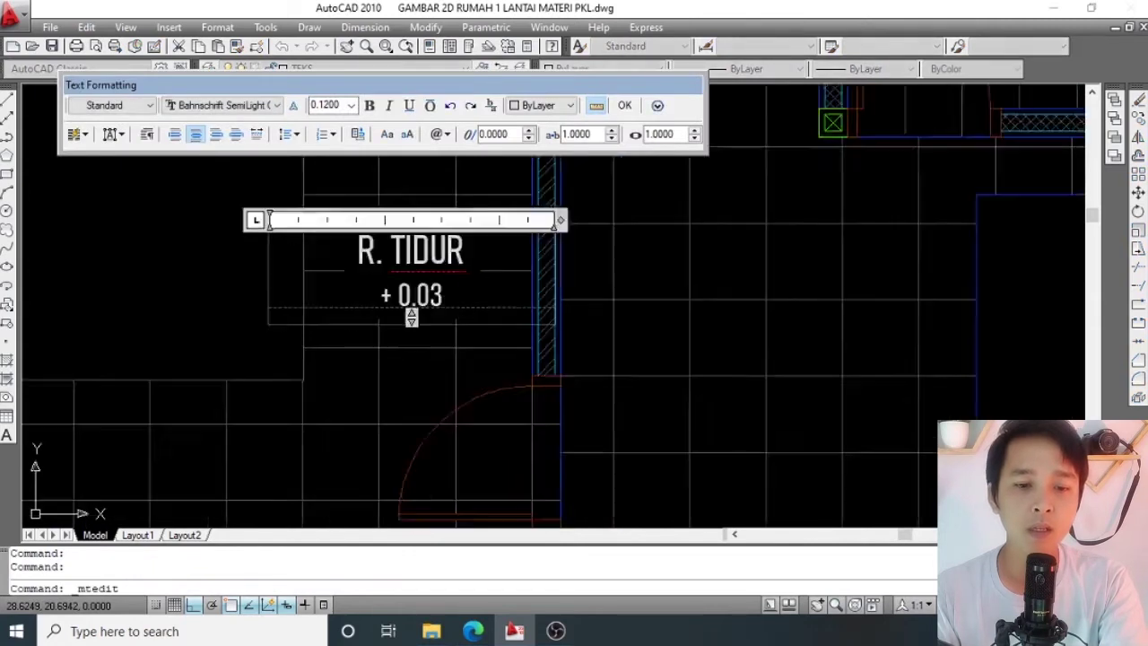
left_click(459, 359)
middle_click_drag(458, 367, 458, 265)
scroll(439, 376, "up", 1)
scroll(439, 377, "up", 4)
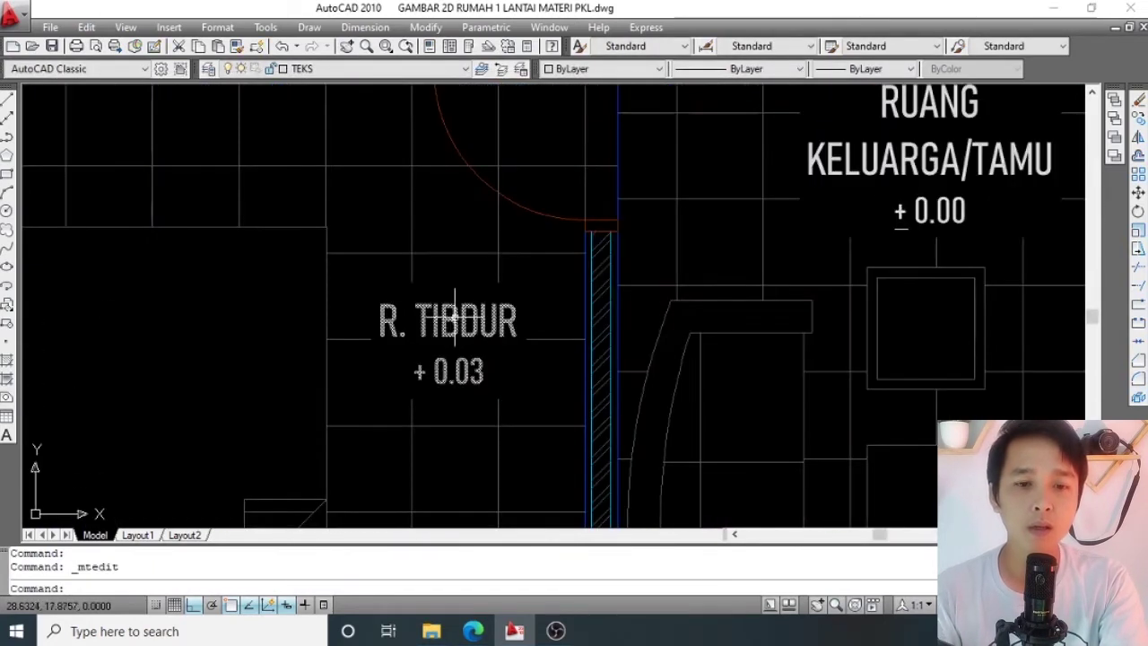
Remove the extra B from the second bedroom label, making it R. TIDUR too.
double_click(453, 322)
left_click_drag(459, 323, 447, 322)
key("Delete")
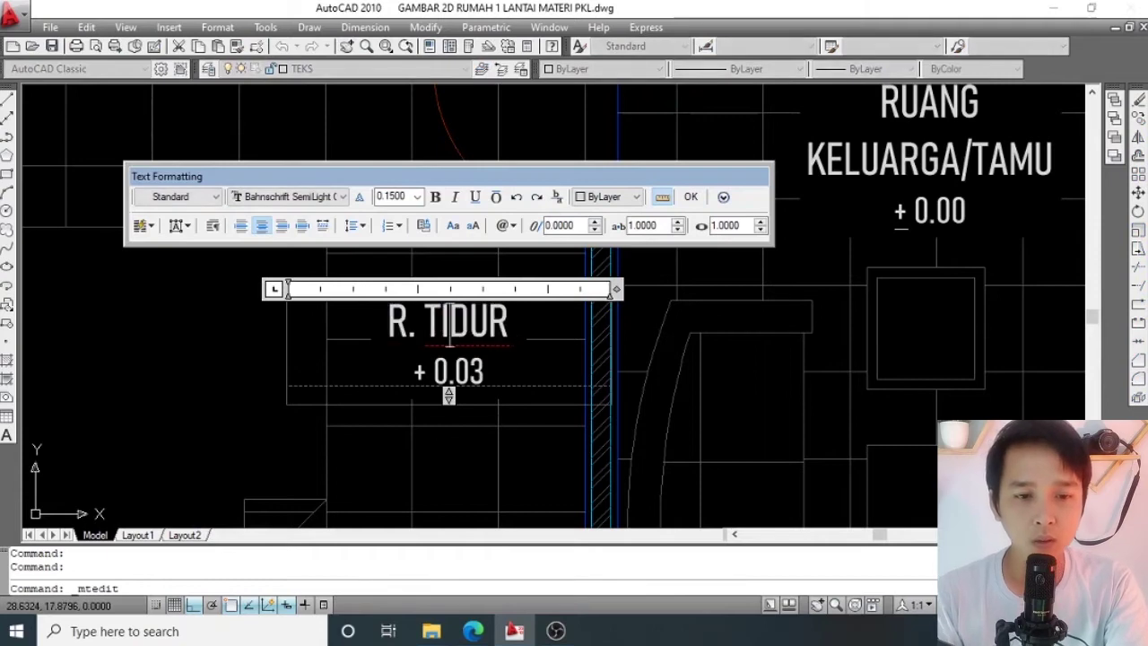
left_click(456, 275)
scroll(472, 289, "down", 4)
scroll(473, 290, "up", 1)
scroll(472, 290, "up", 4)
Rename the first R. TIDUR label to KM. TIDUR.
left_click(426, 350)
double_click(379, 341)
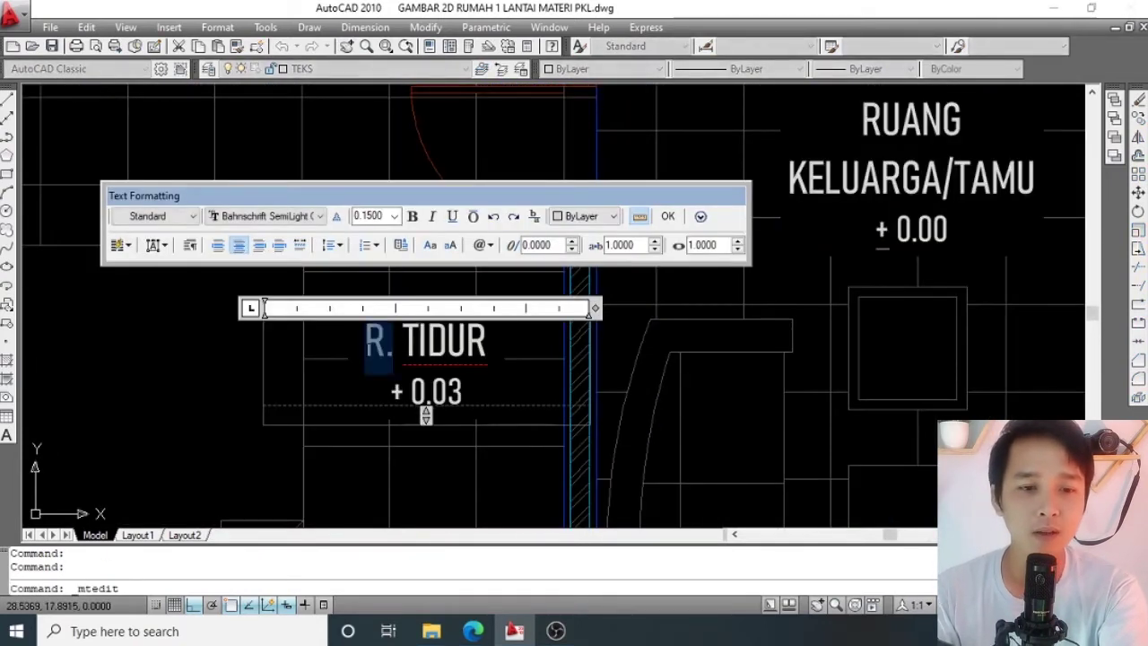
type("KR")
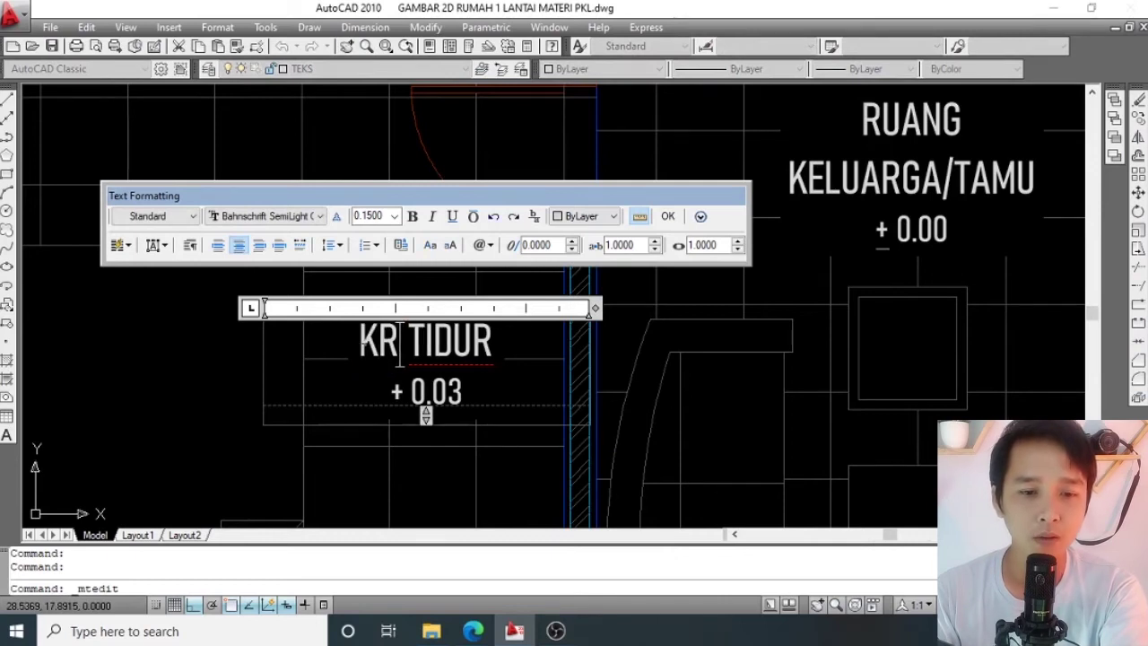
key("BackSpace")
type("M")
type(".")
left_click(202, 359)
scroll(407, 296, "down", 5)
scroll(416, 269, "up", 2)
scroll(415, 226, "up", 5)
Rename the other bedroom label to KM. TIDUR as well.
left_click(416, 226)
double_click(415, 226)
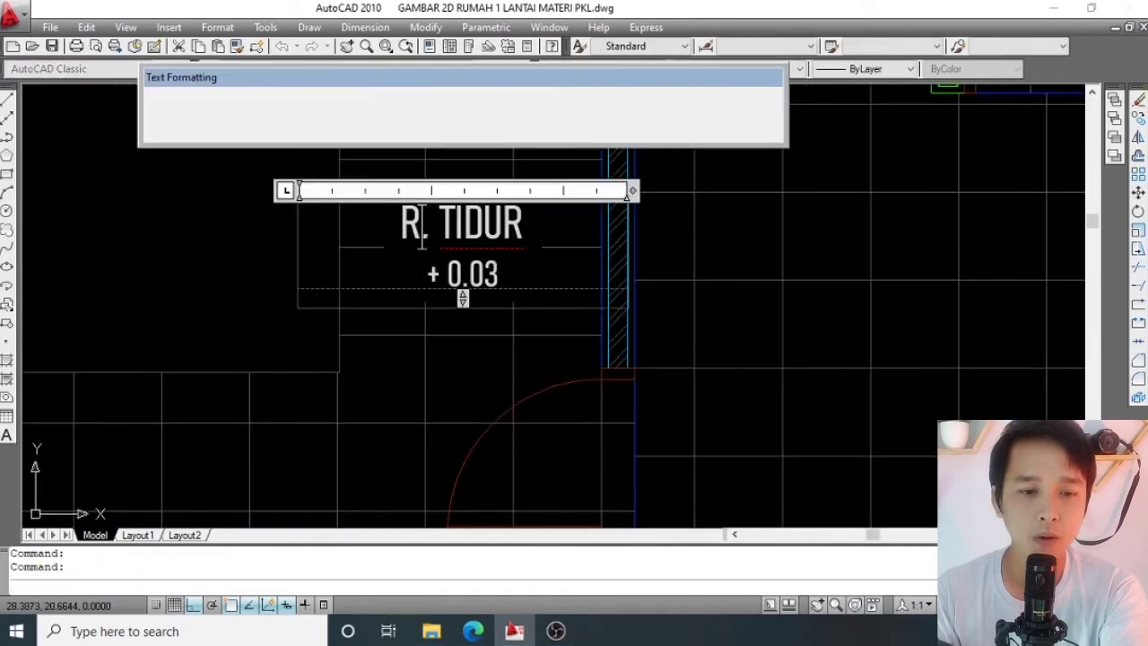
type("L")
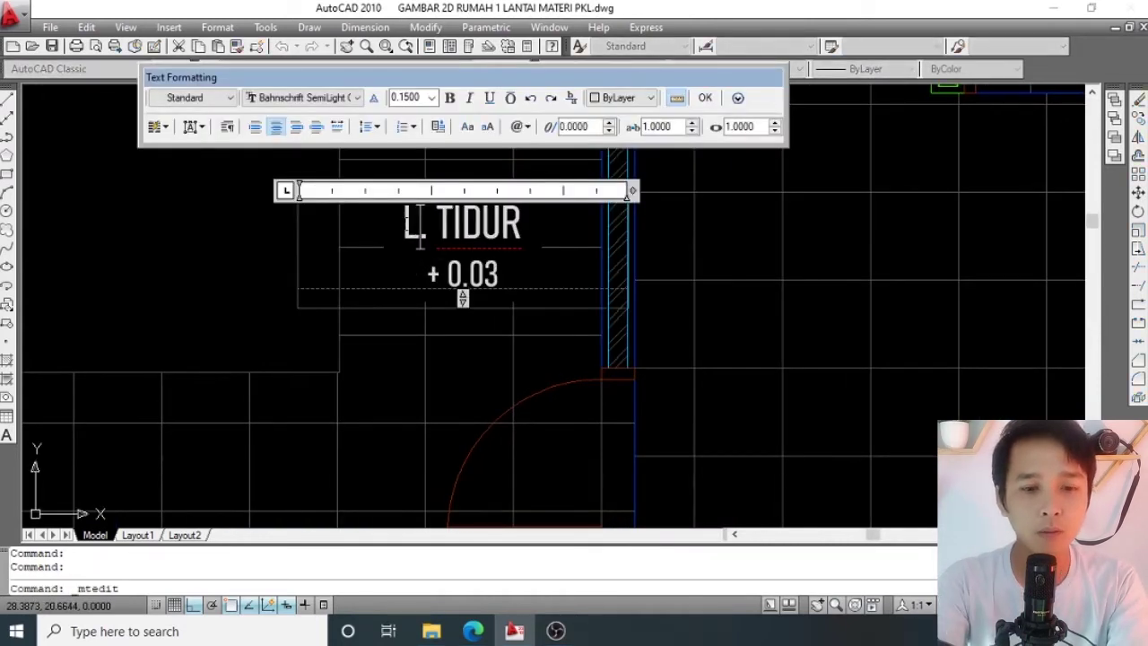
key("BackSpace")
type("KM")
left_click(430, 272)
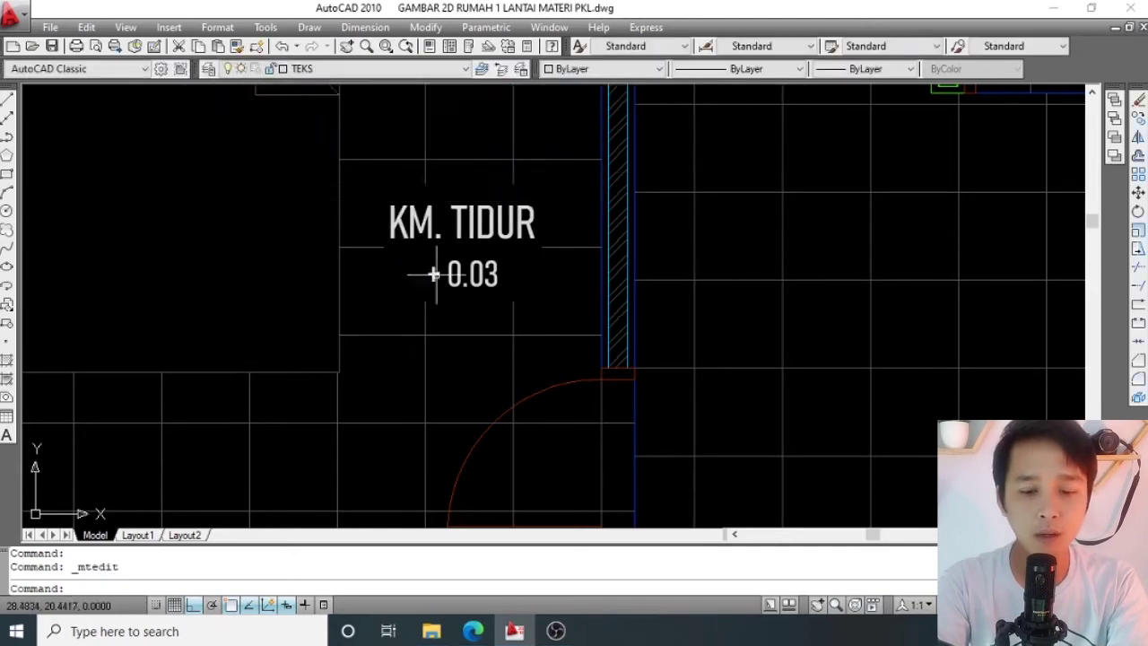
scroll(475, 240, "down", 5)
scroll(475, 240, "up", 2)
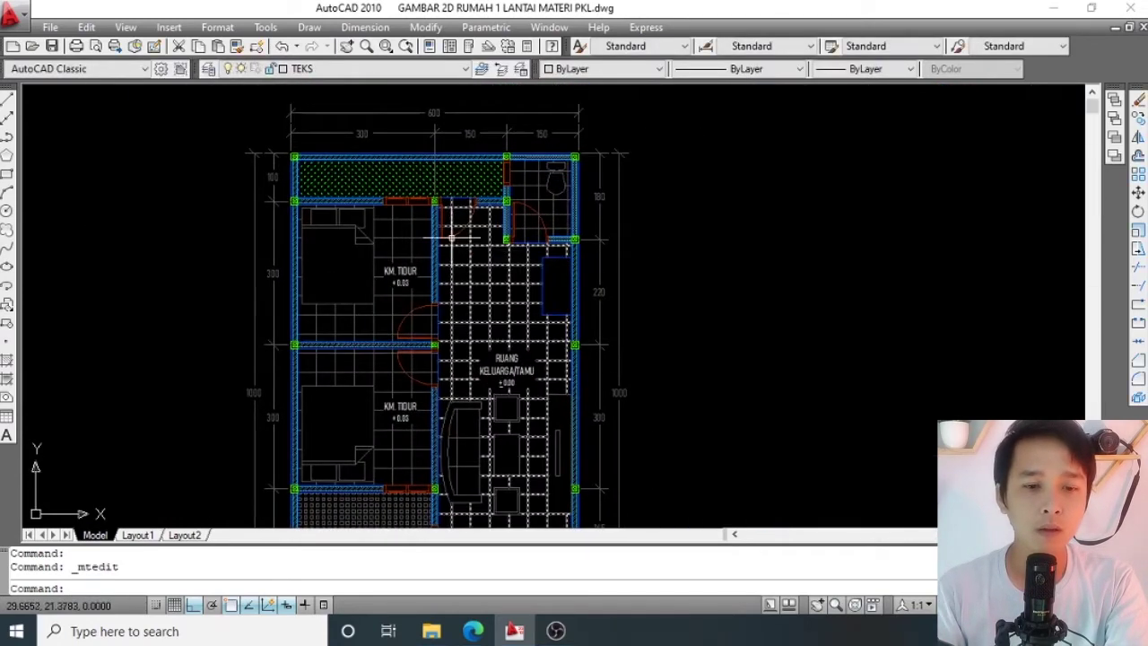
Replace the RUANG KELUARGA/TAMU text in the front area with TAPAN DEPAN.
scroll(444, 234, "up", 1)
scroll(439, 233, "down", 1)
scroll(482, 256, "down", 1)
scroll(475, 394, "up", 4)
scroll(475, 399, "up", 1)
scroll(481, 379, "up", 3)
left_click(488, 303)
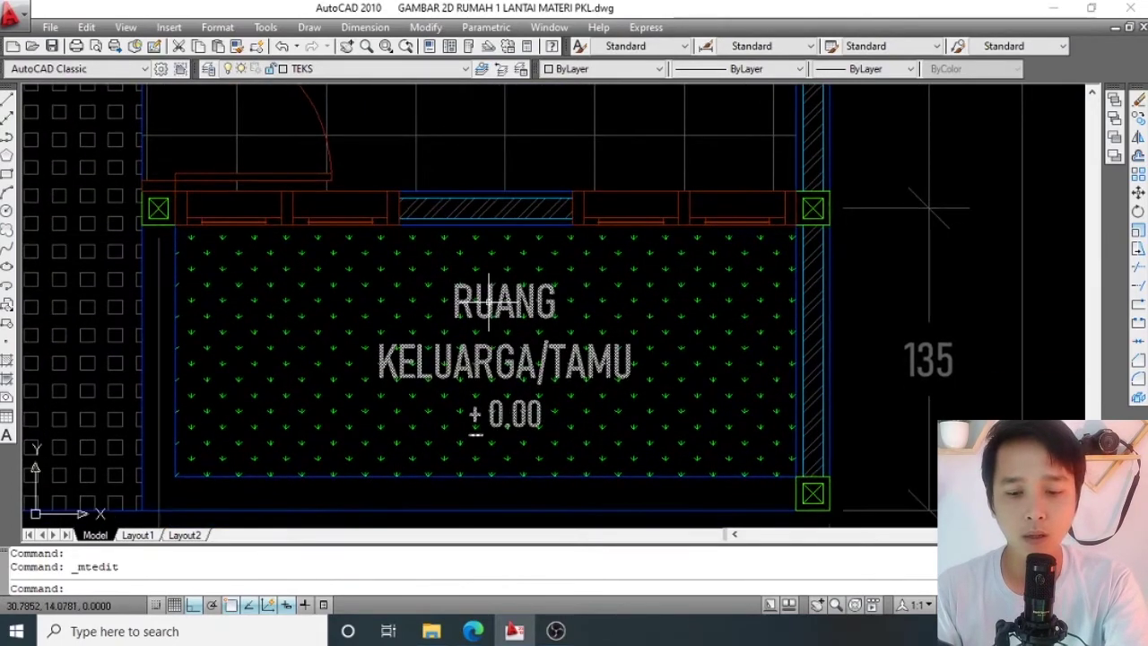
double_click(489, 303)
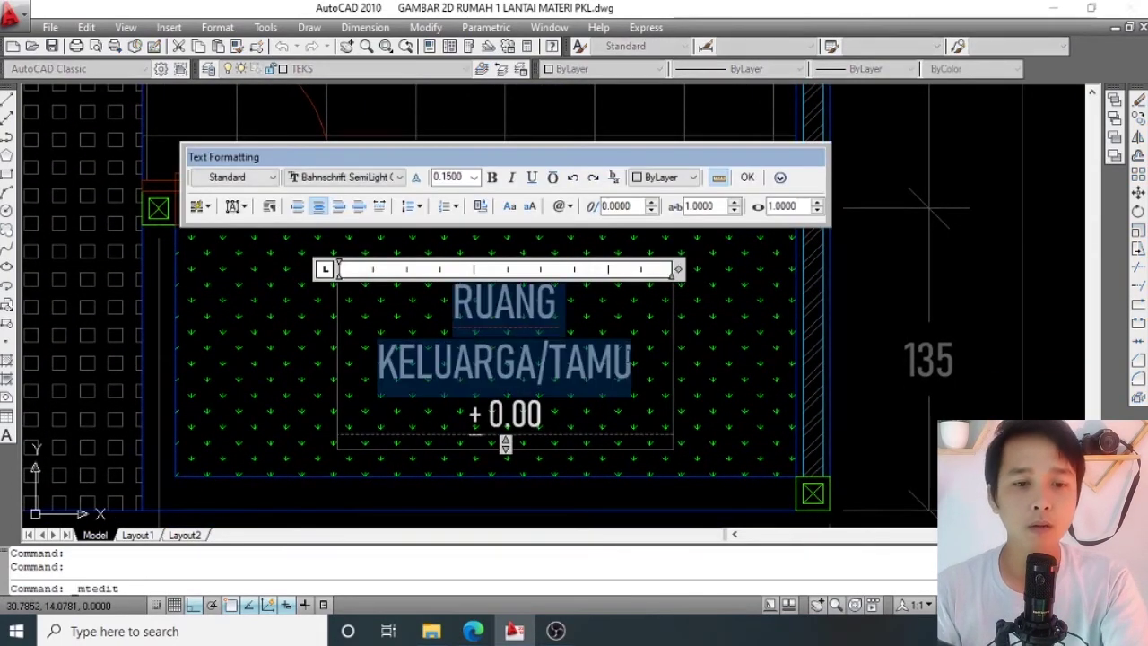
type("TAPAM")
key("BackSpace")
type("N DEPAN")
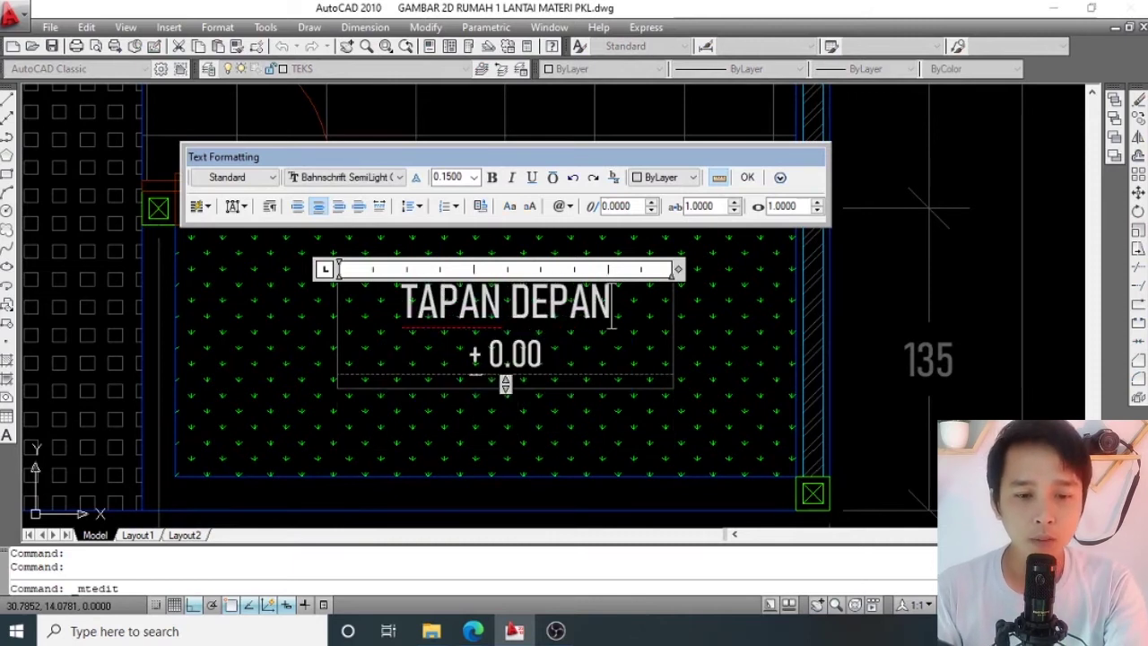
left_click(613, 447)
Centre the view on the TAPAN DEPAN label and select it.
scroll(613, 447, "down", 5)
scroll(562, 313, "up", 1)
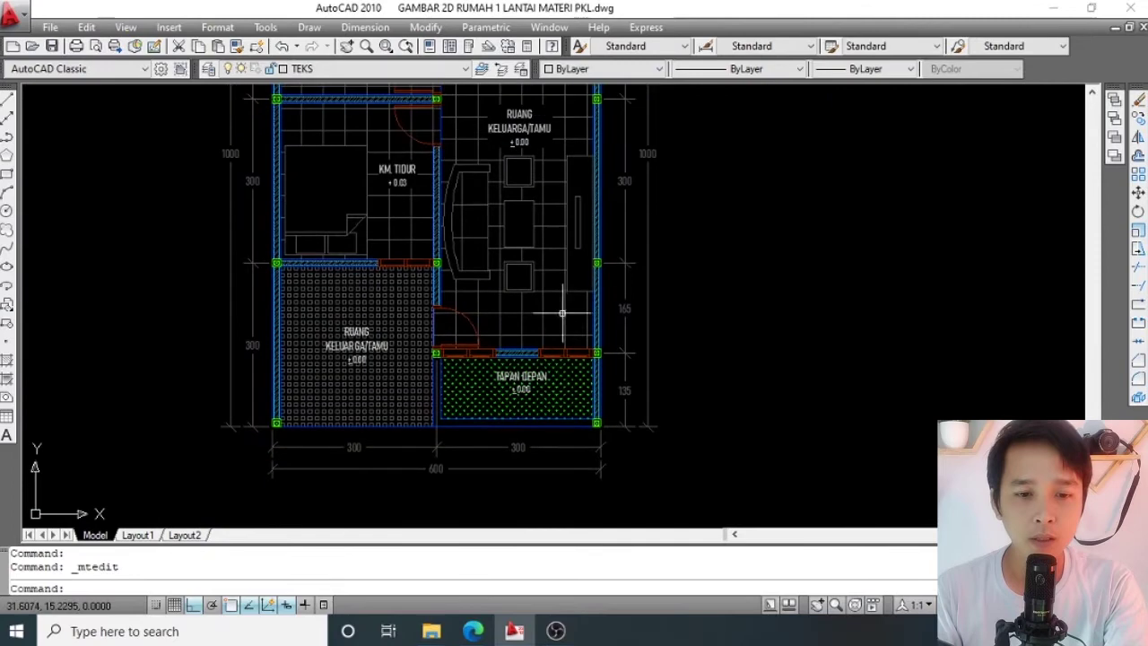
scroll(521, 124, "up", 5)
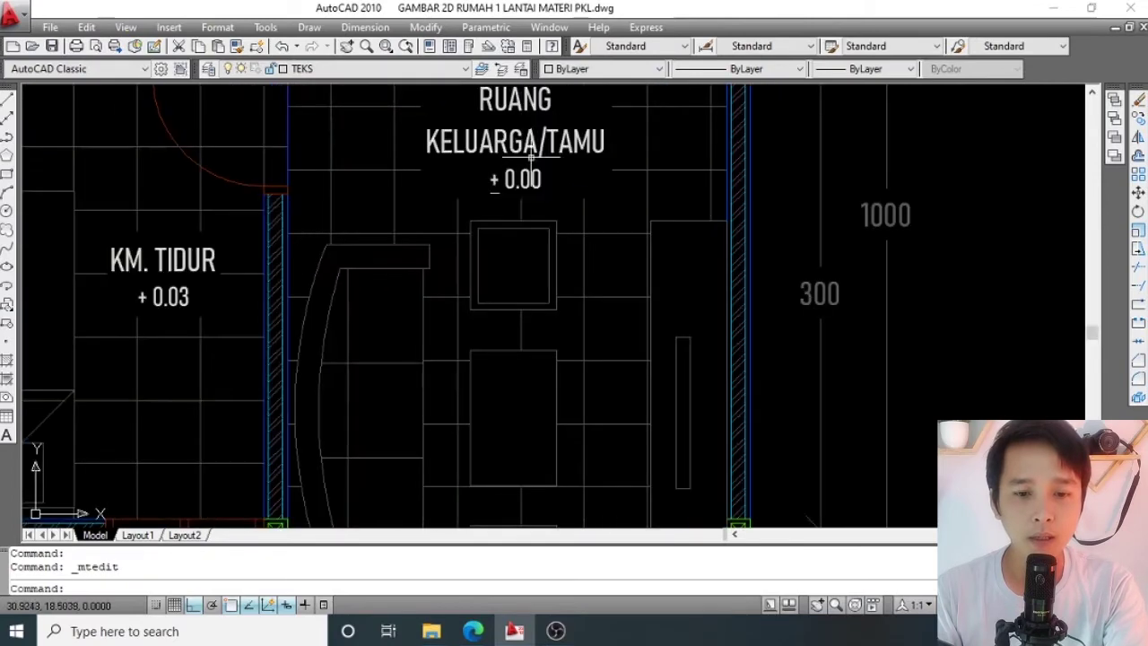
scroll(530, 154, "down", 5)
scroll(564, 297, "up", 5)
middle_click_drag(564, 297, 538, 247)
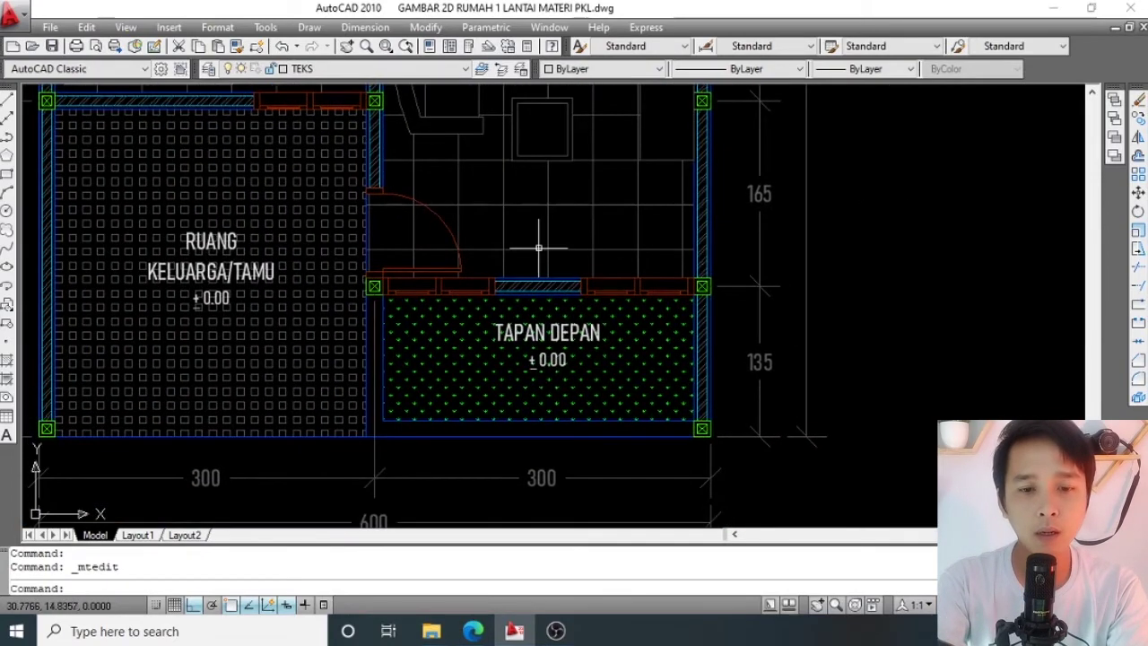
middle_click_drag(531, 323, 538, 300)
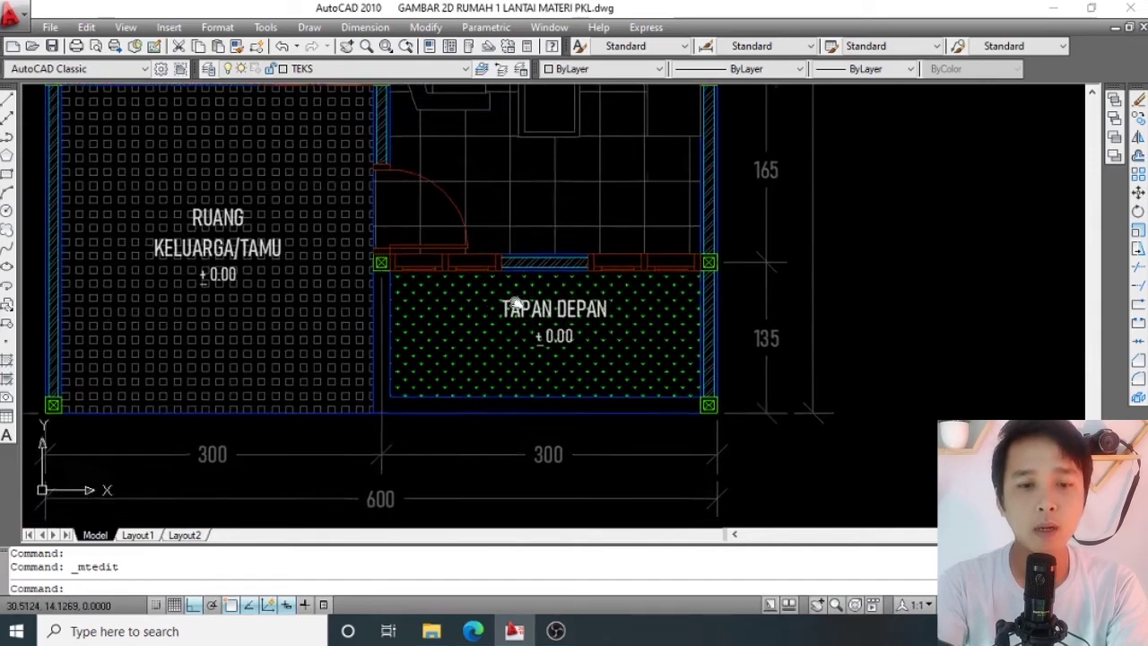
scroll(538, 305, "up", 2)
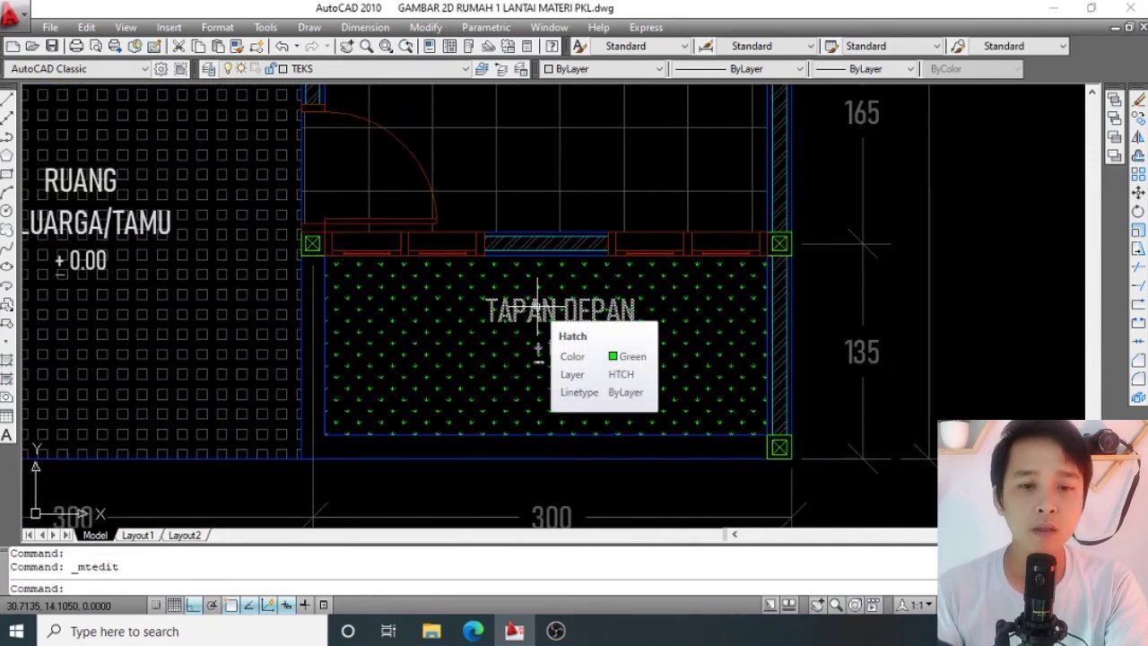
scroll(543, 325, "up", 2)
left_click(553, 304)
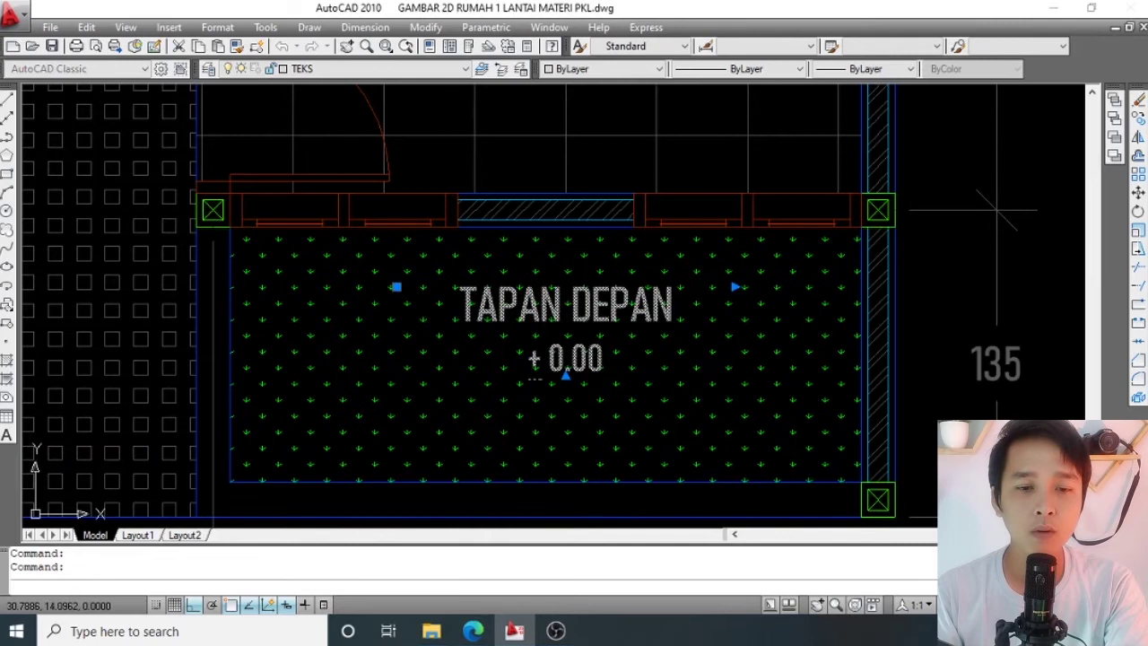
Change the TAPAN DEPAN level from + 0.00 to - 0.20 without underline.
double_click(541, 305)
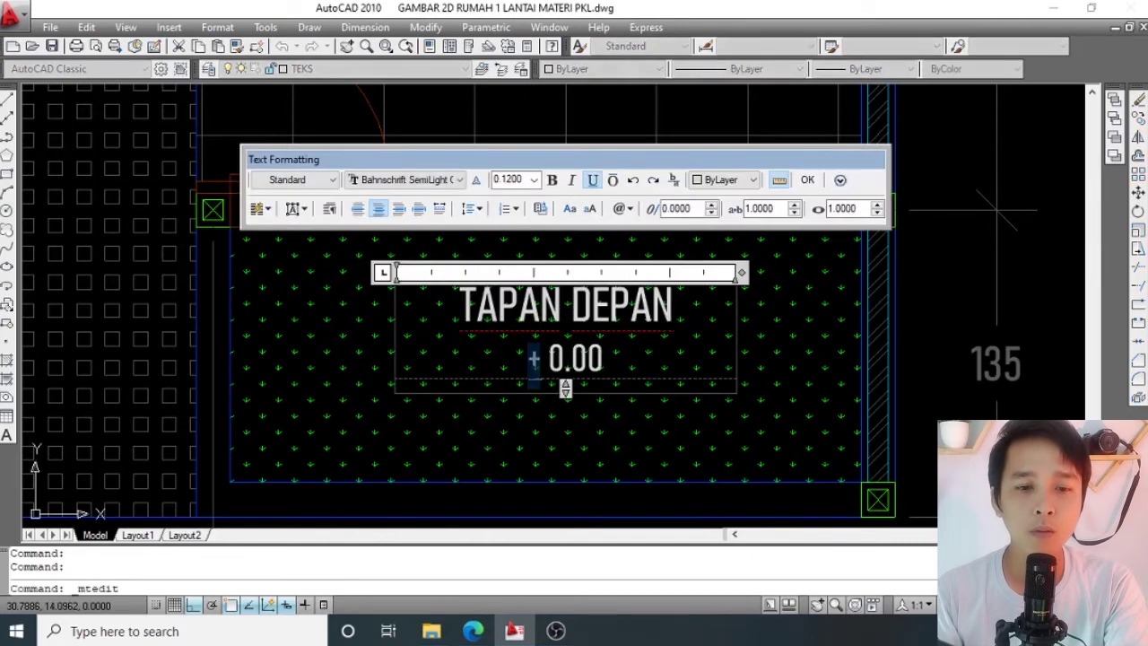
scroll(529, 378, "up", 2)
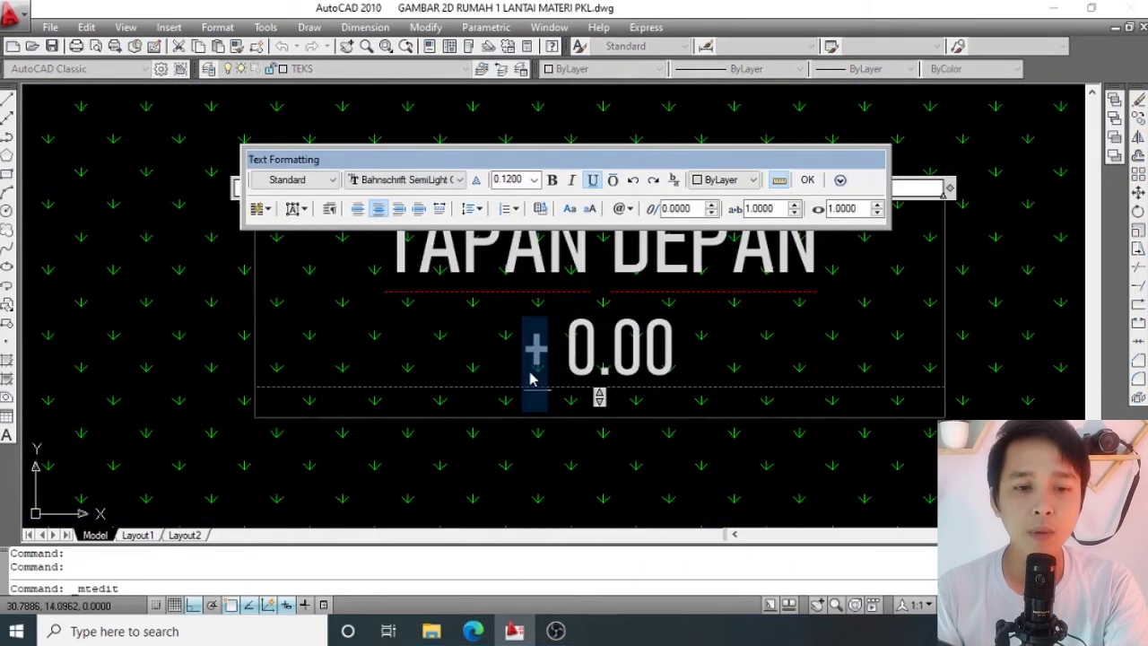
left_click(593, 180)
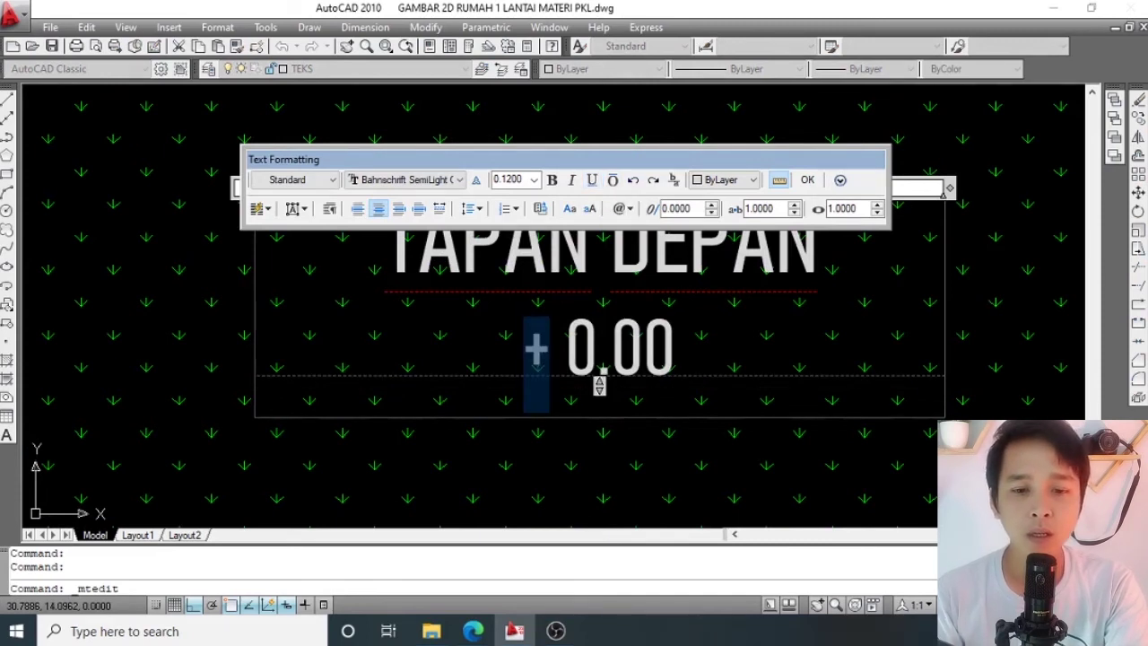
type("-")
left_click_drag(613, 351, 639, 355)
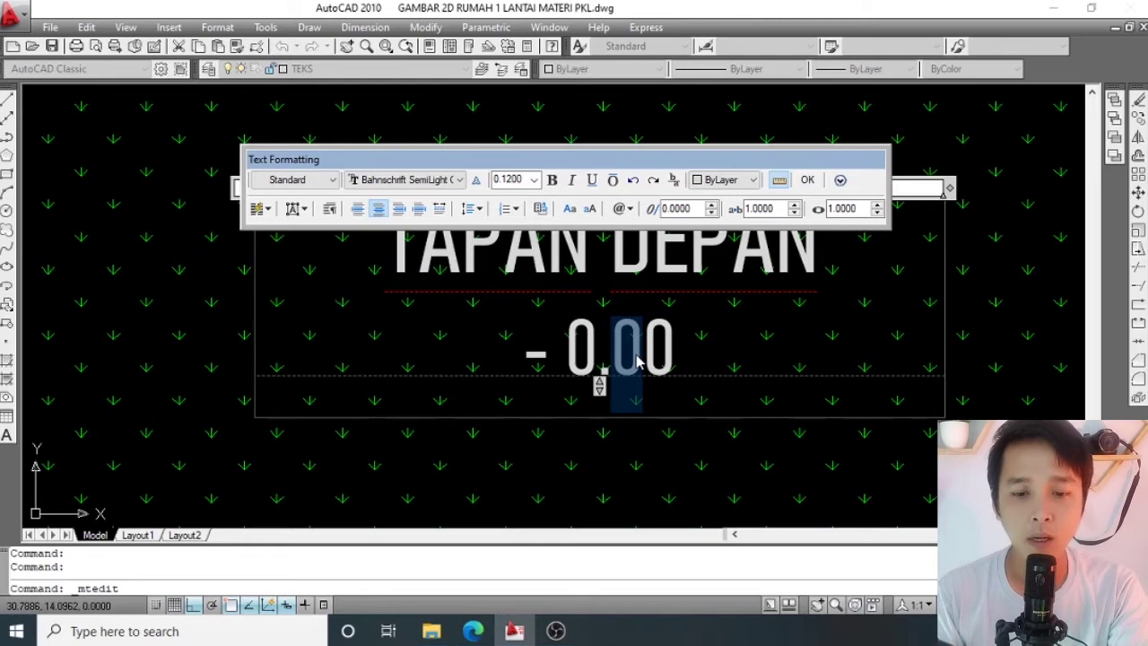
type("2")
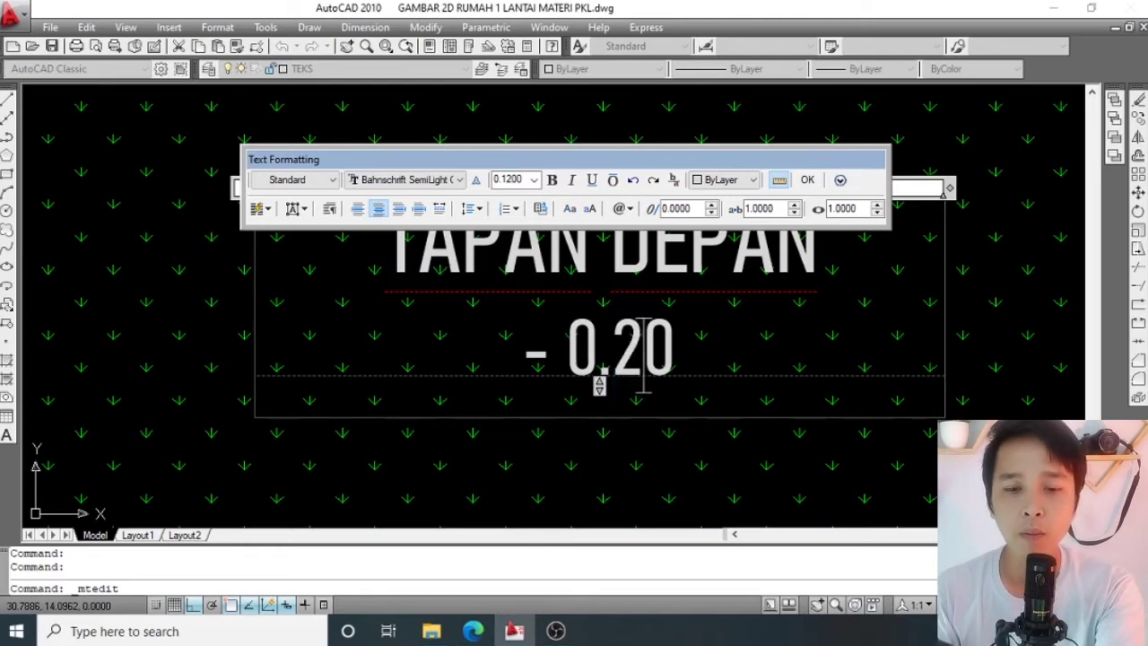
key("ctrl+Return")
scroll(605, 310, "up", 2)
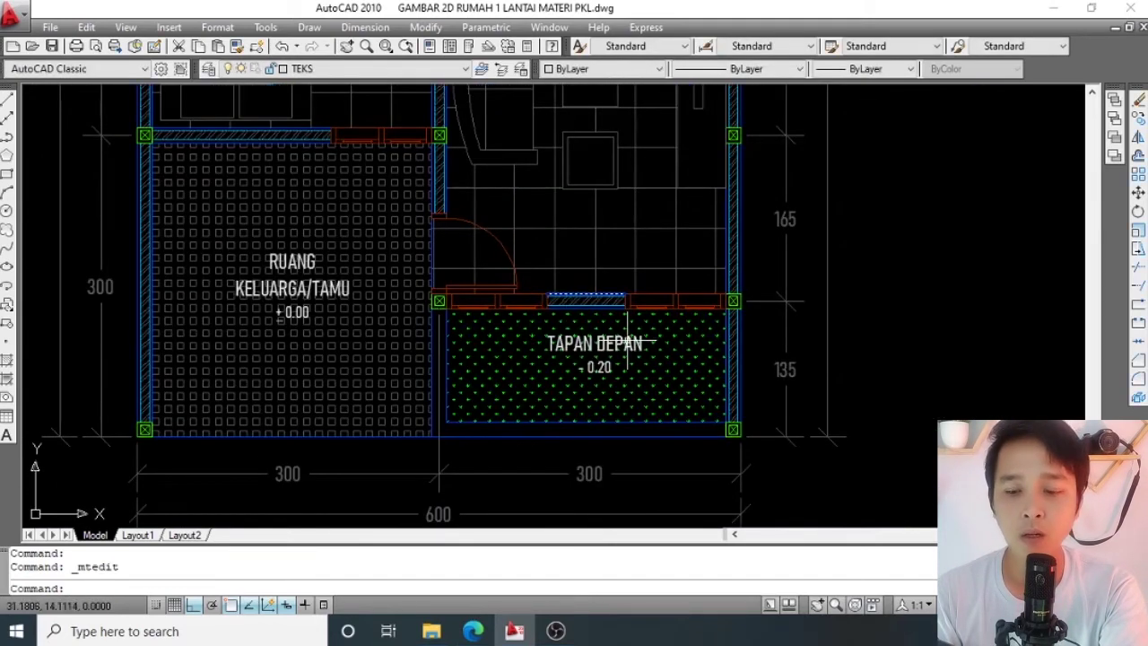
Bring the copied RUANG KELUARGA/TAMU label in the carport area into view and select it.
middle_click_drag(435, 290, 513, 290)
scroll(384, 264, "up", 2)
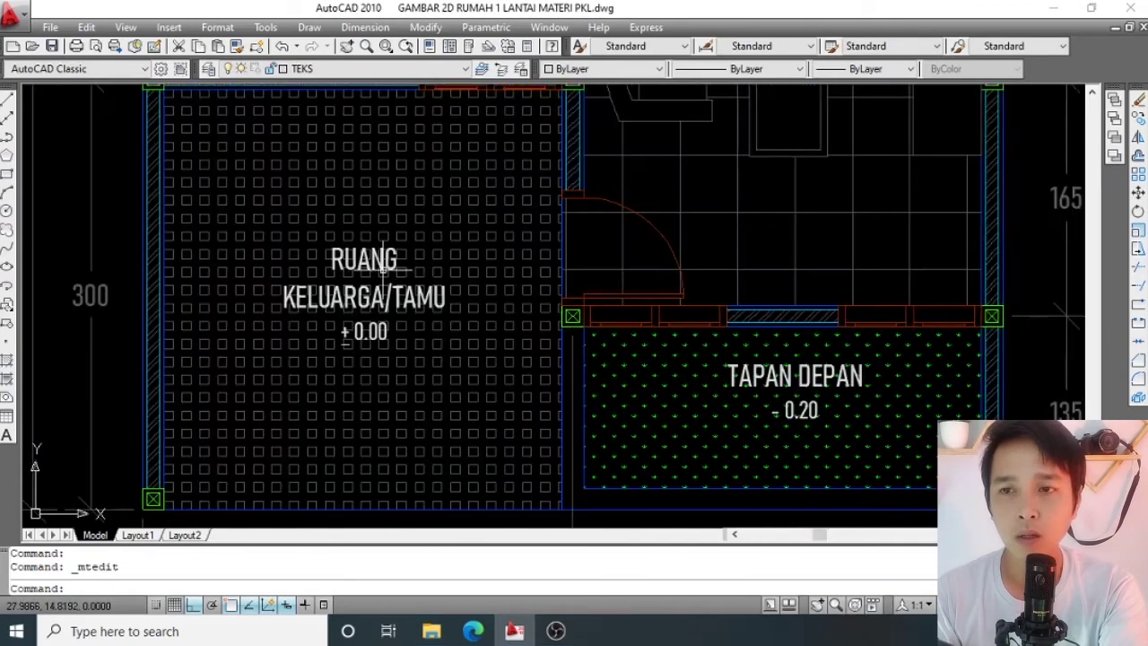
scroll(653, 194, "down", 4)
scroll(655, 215, "down", 1)
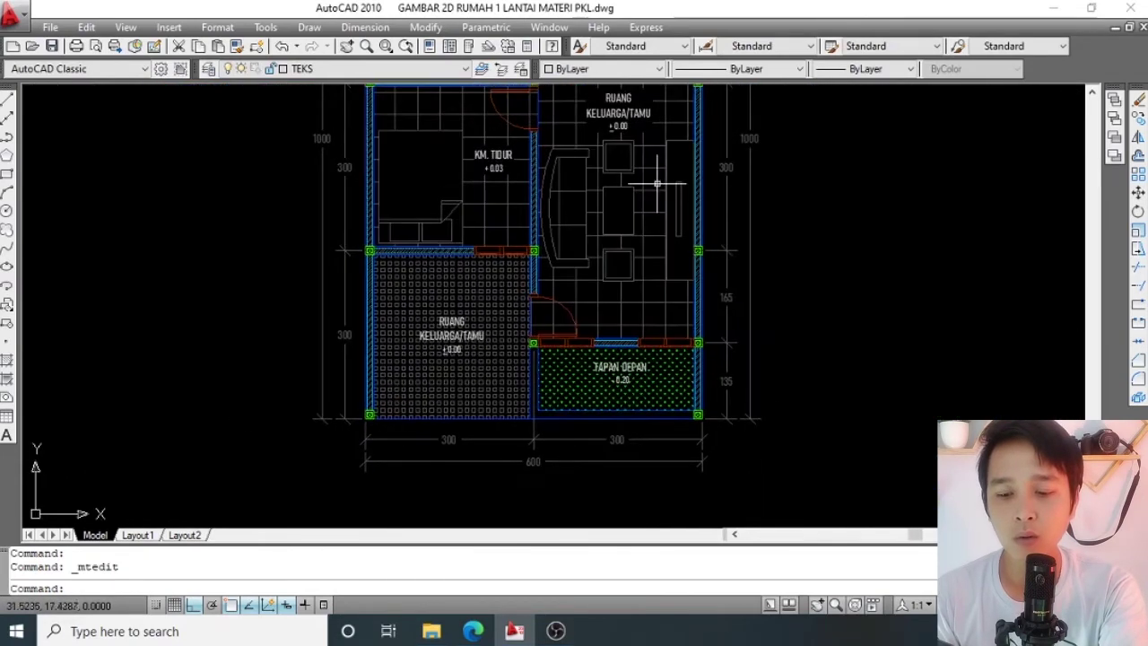
middle_click_drag(573, 318, 543, 259)
scroll(526, 292, "up", 2)
scroll(505, 297, "up", 2)
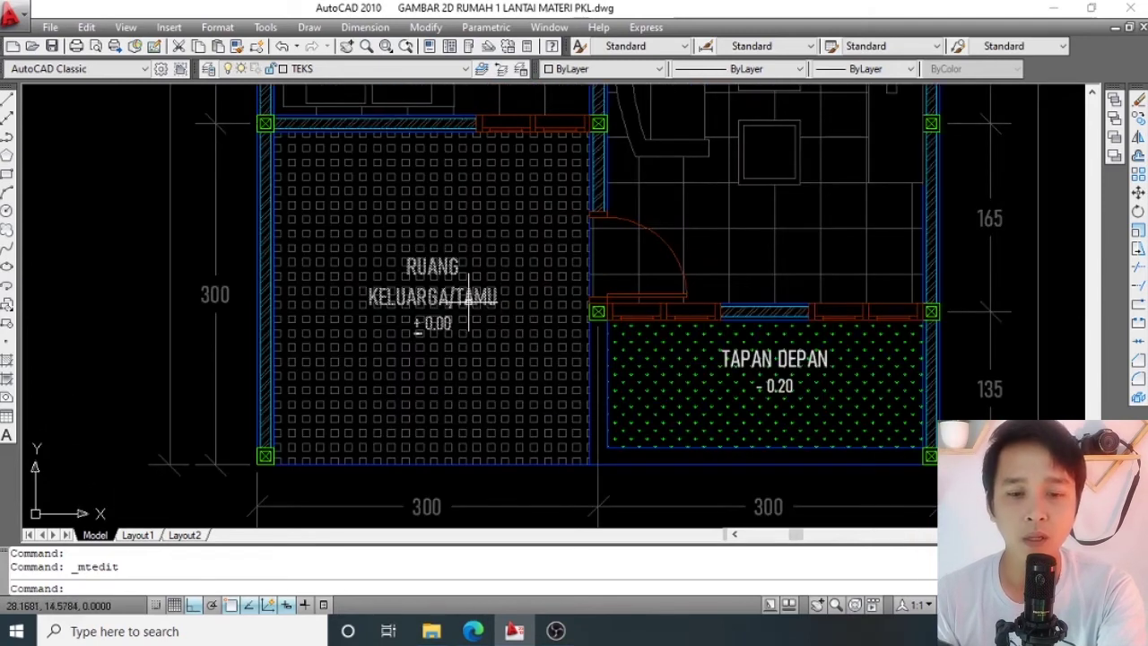
mouse_move(468, 296)
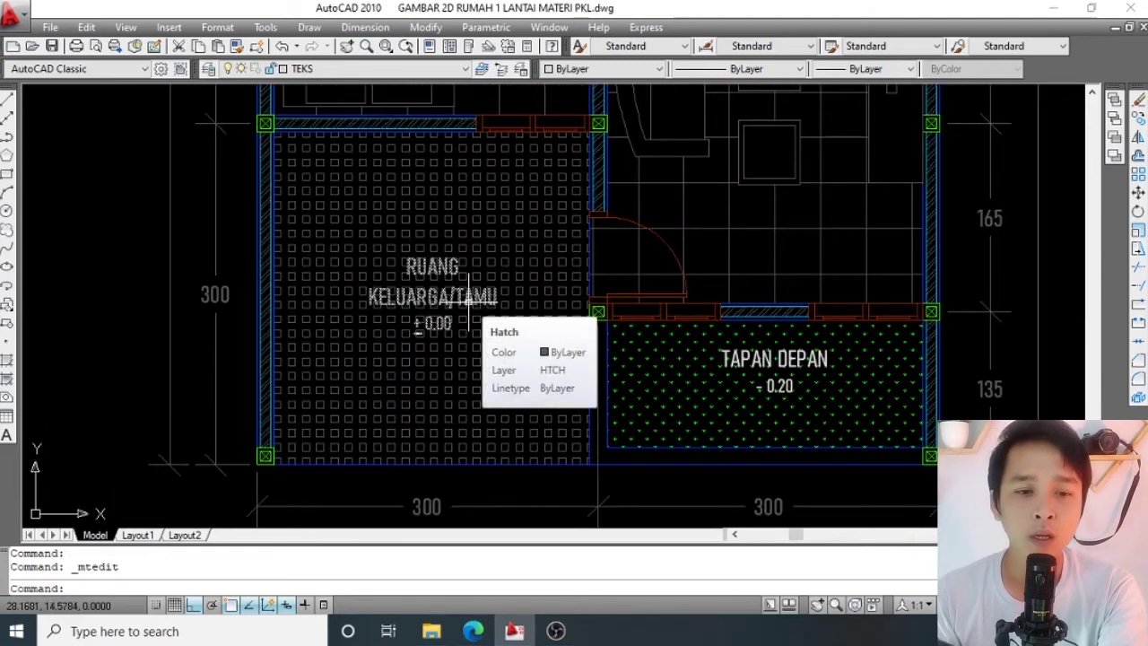
scroll(459, 301, "up", 1)
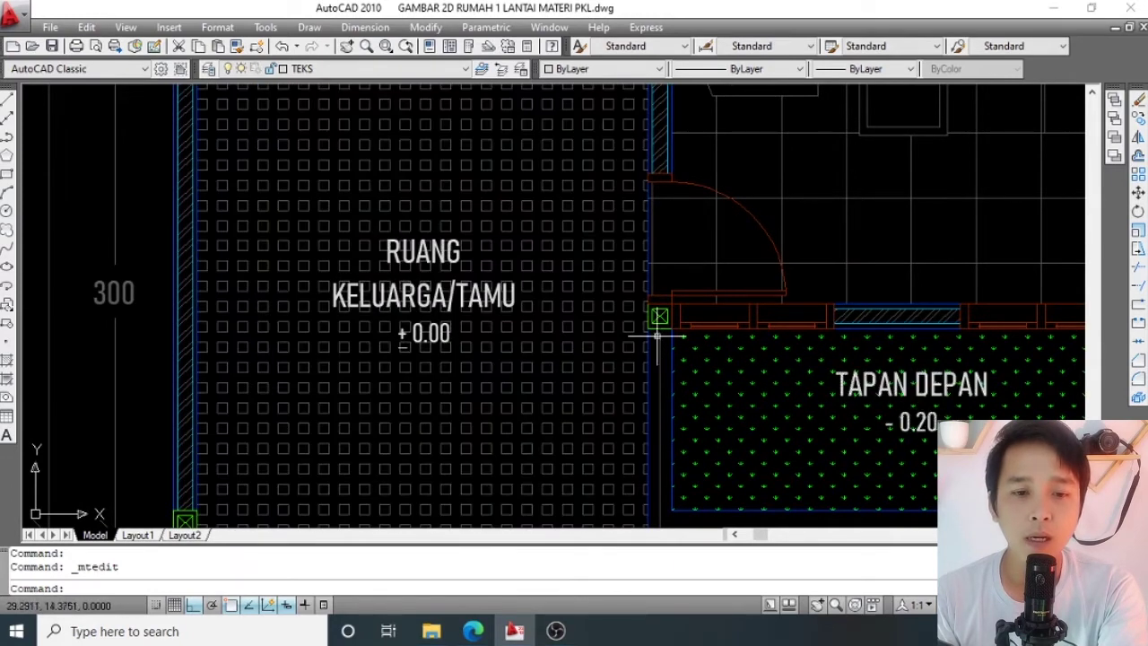
middle_click_drag(446, 297, 445, 288)
left_click(431, 287)
Rename the label to CARPORT and toggle the underline on its level sign.
scroll(420, 286, "up", 1)
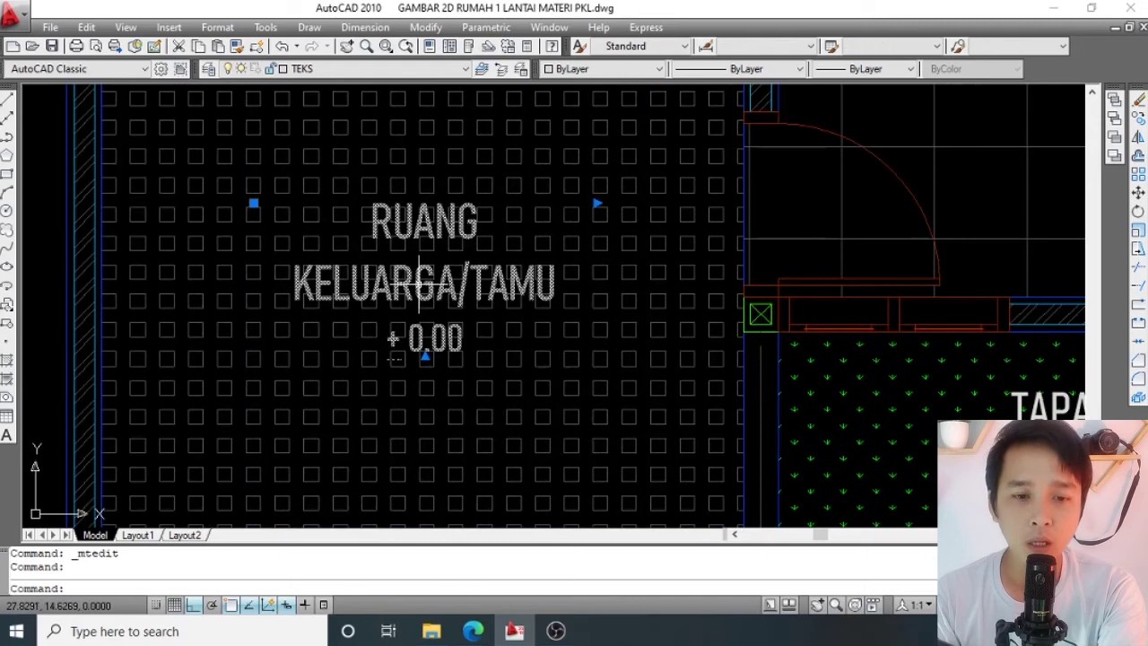
double_click(423, 285)
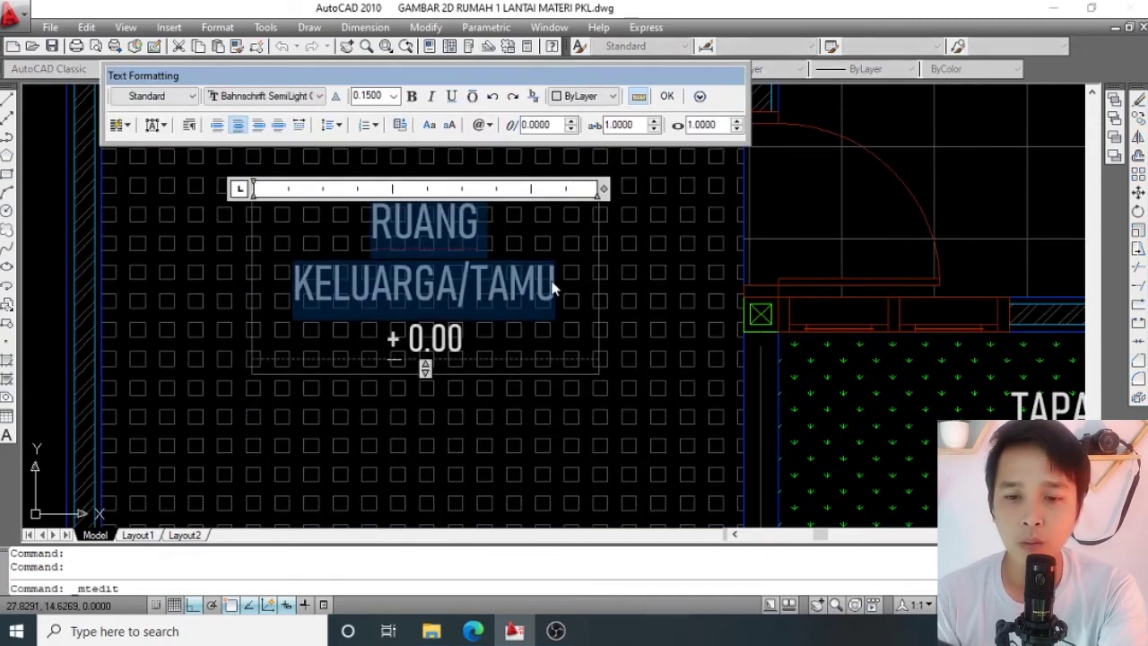
type("CARPORT")
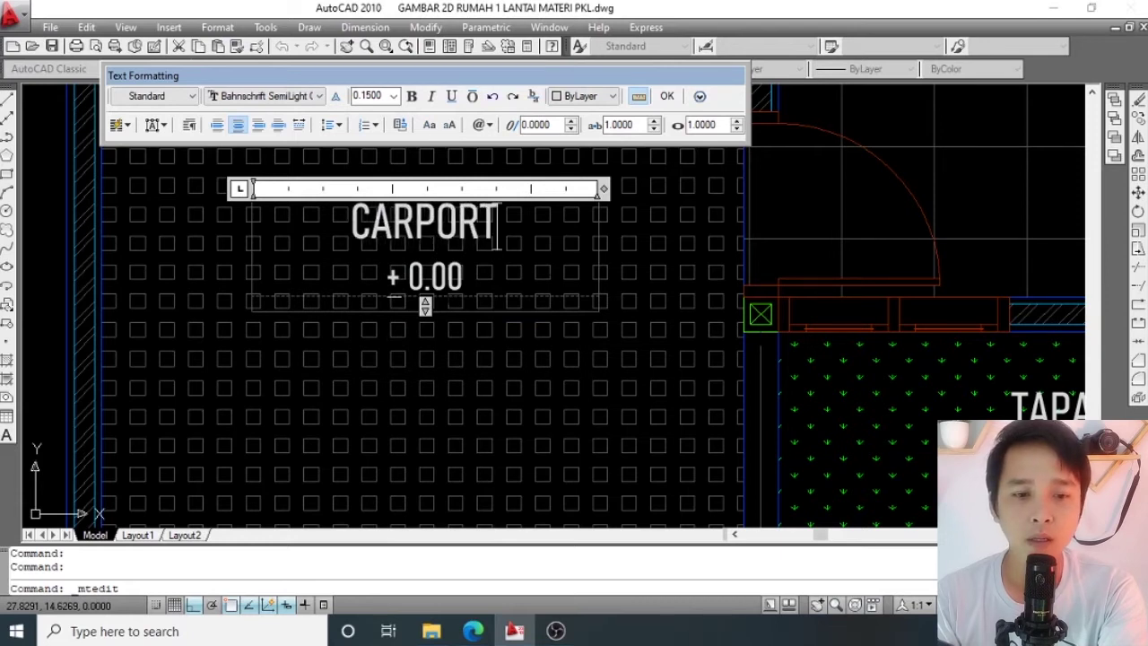
left_click(452, 98)
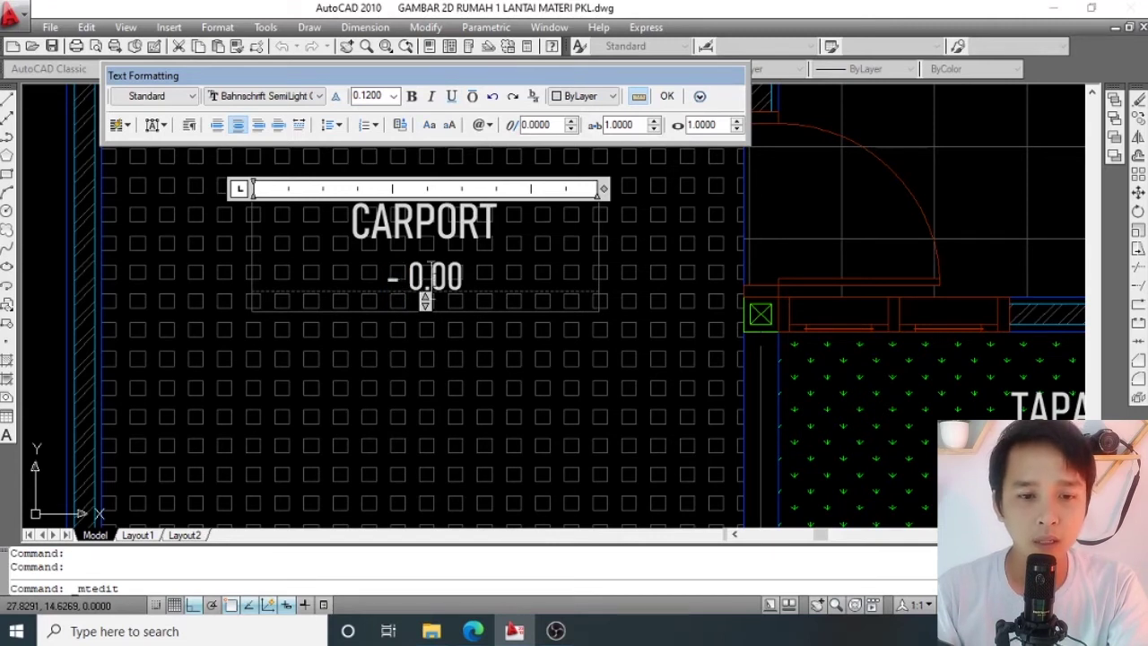
type("2")
left_click(430, 374)
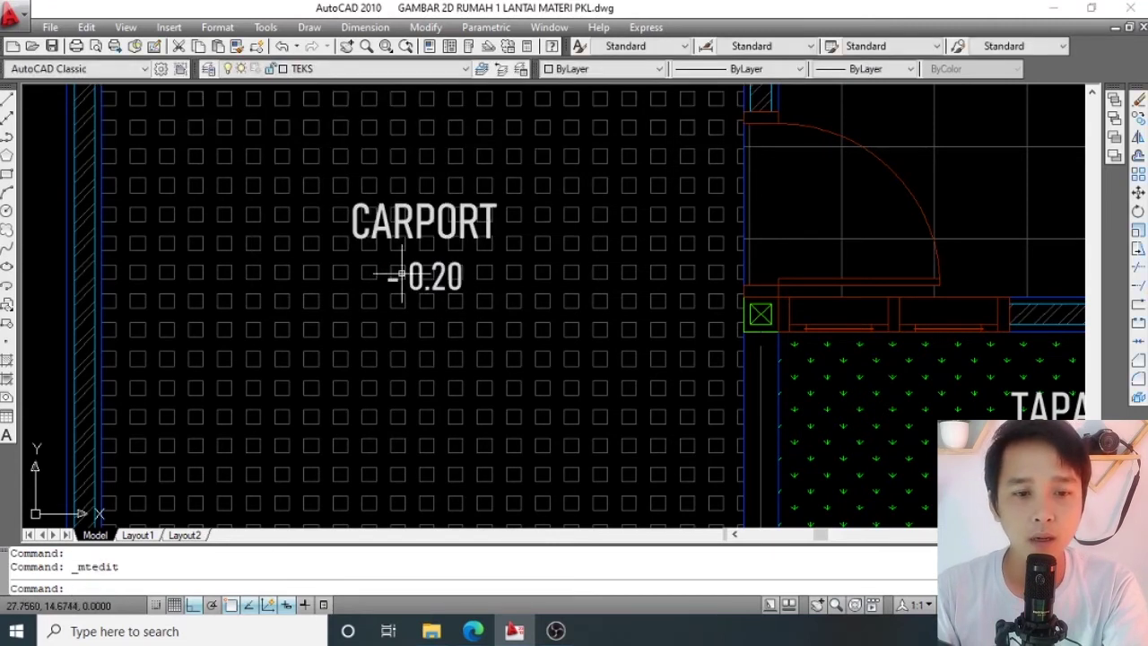
scroll(443, 277, "down", 4)
scroll(440, 292, "up", 2)
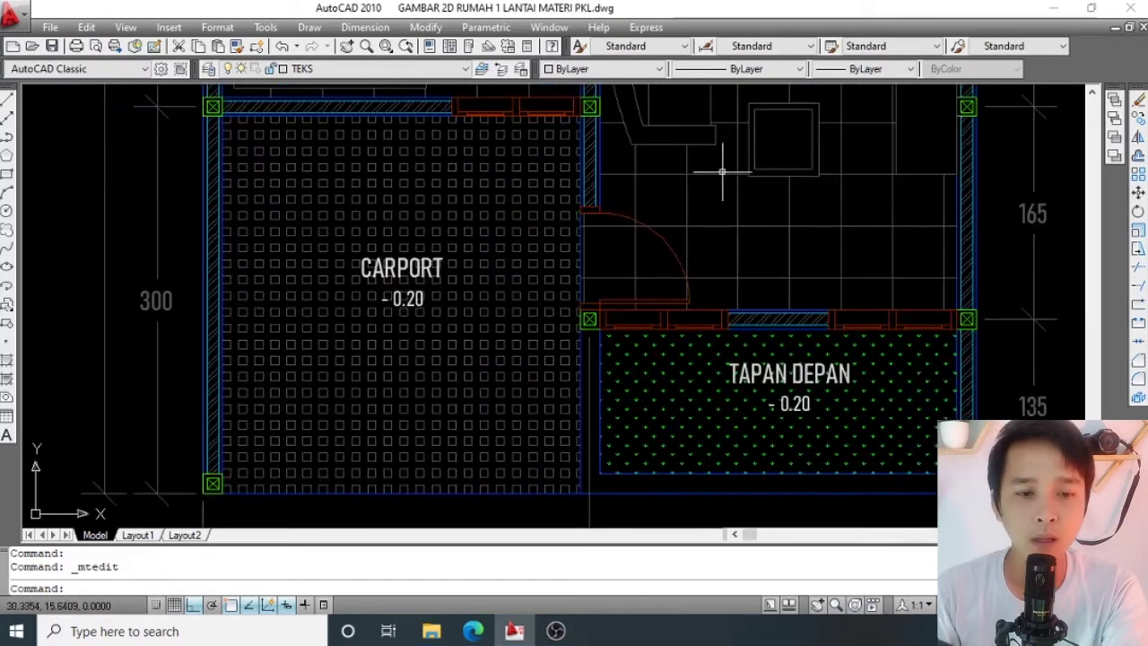
scroll(636, 282, "down", 4)
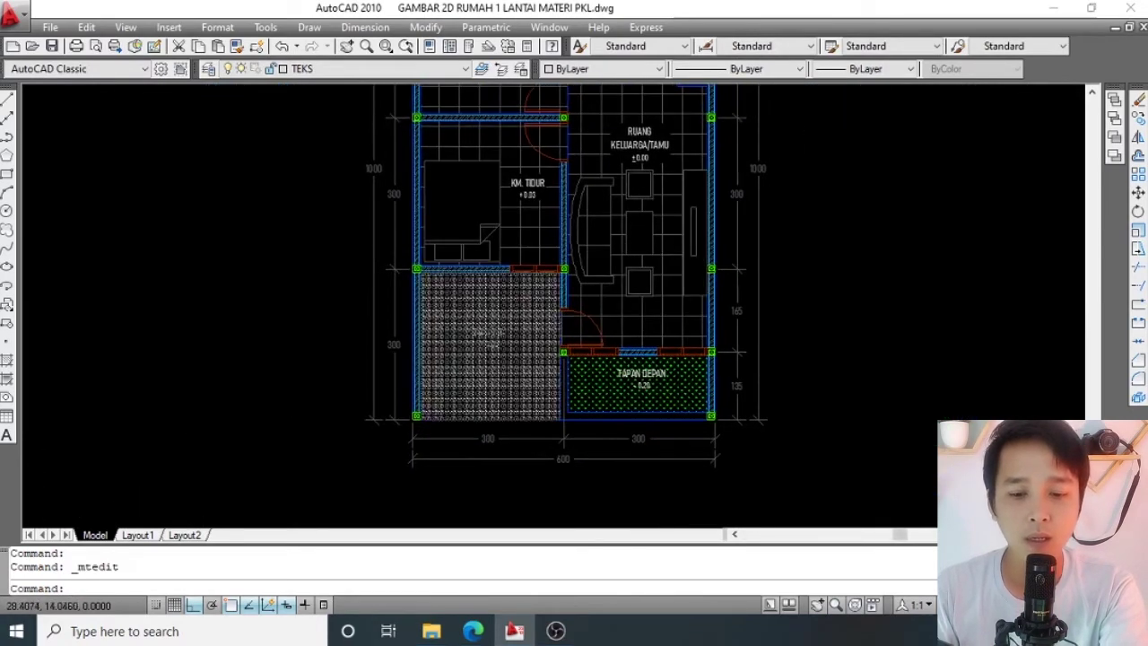
scroll(522, 374, "up", 3)
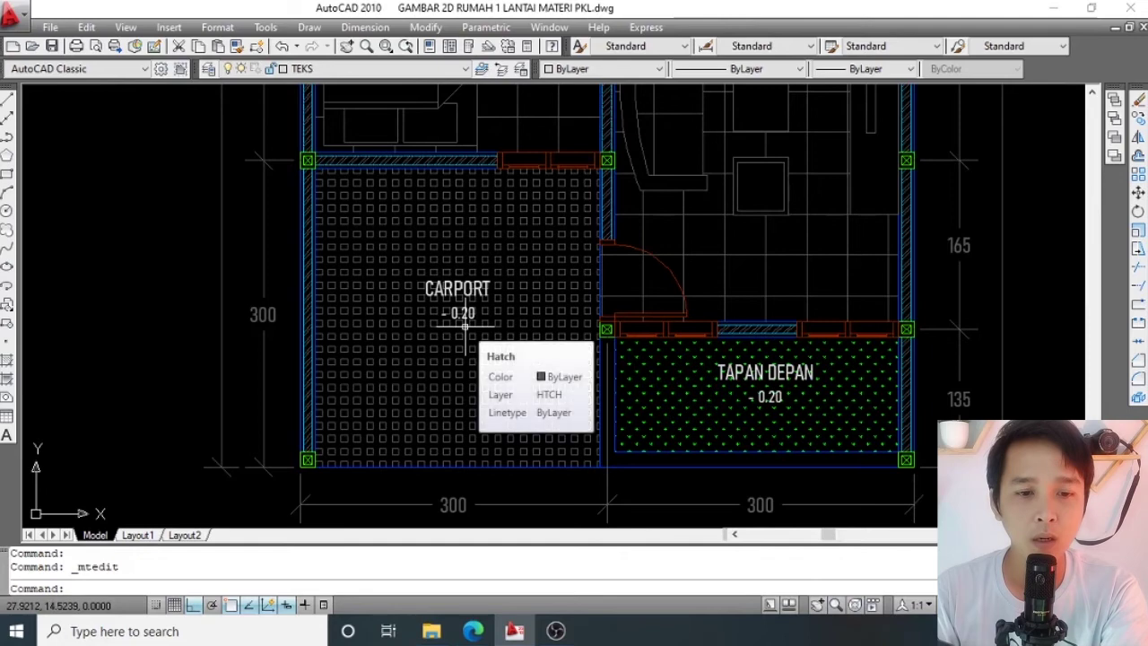
left_click(474, 309)
scroll(474, 309, "up", 2)
scroll(461, 302, "up", 1)
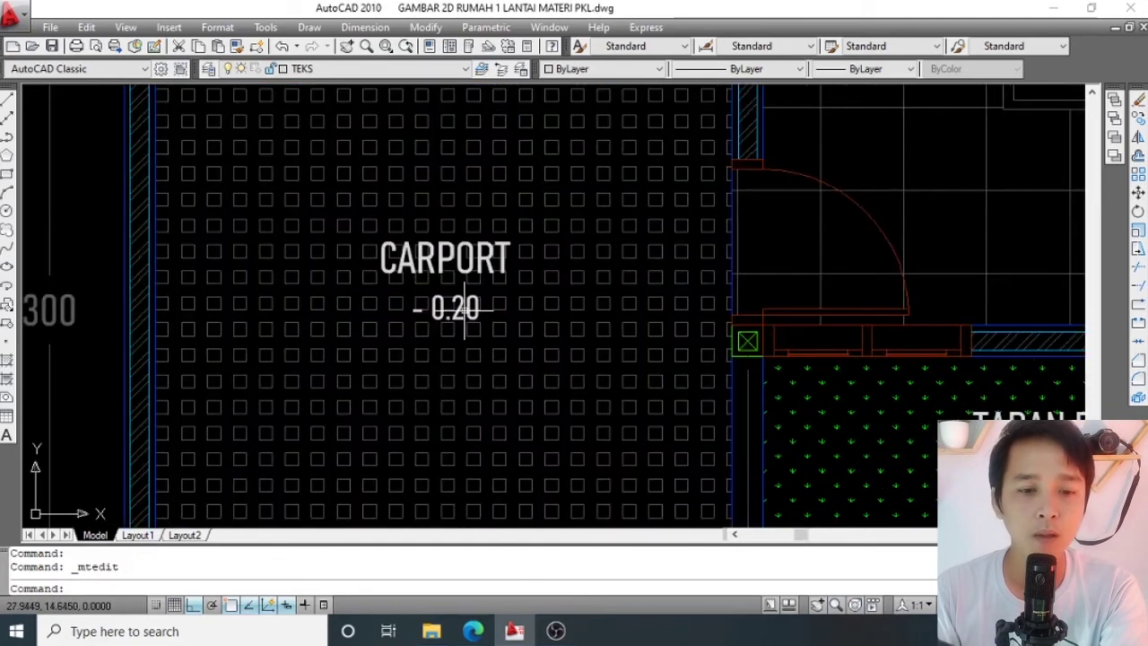
type("m")
key("Return")
left_click(538, 309)
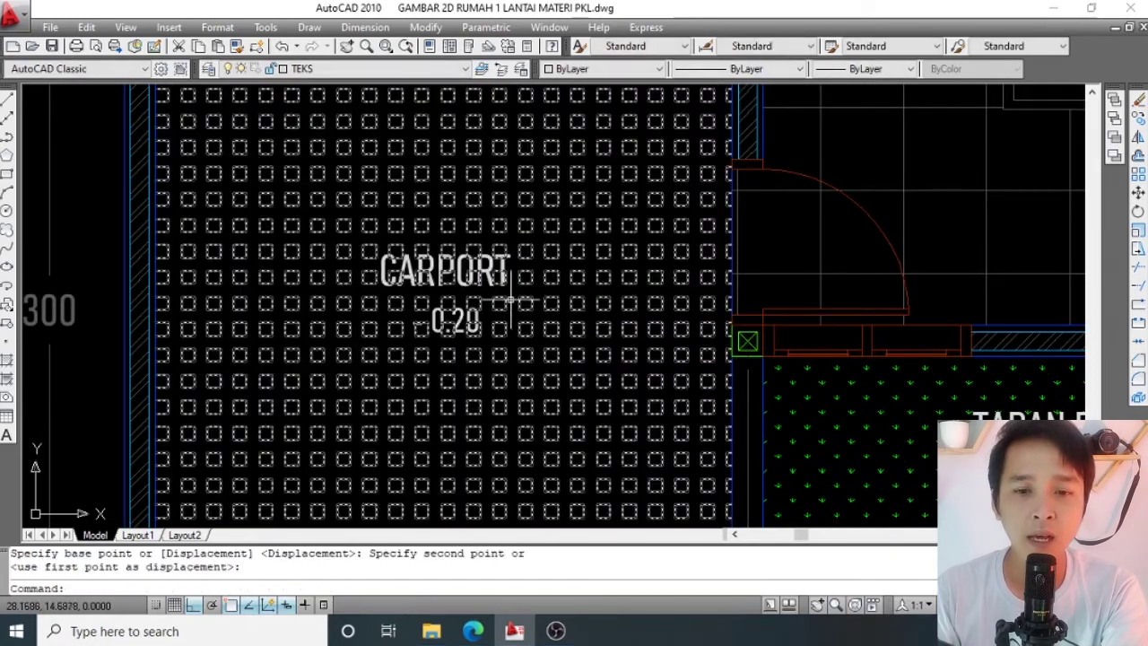
key("Escape")
scroll(524, 300, "down", 3)
scroll(498, 309, "up", 1)
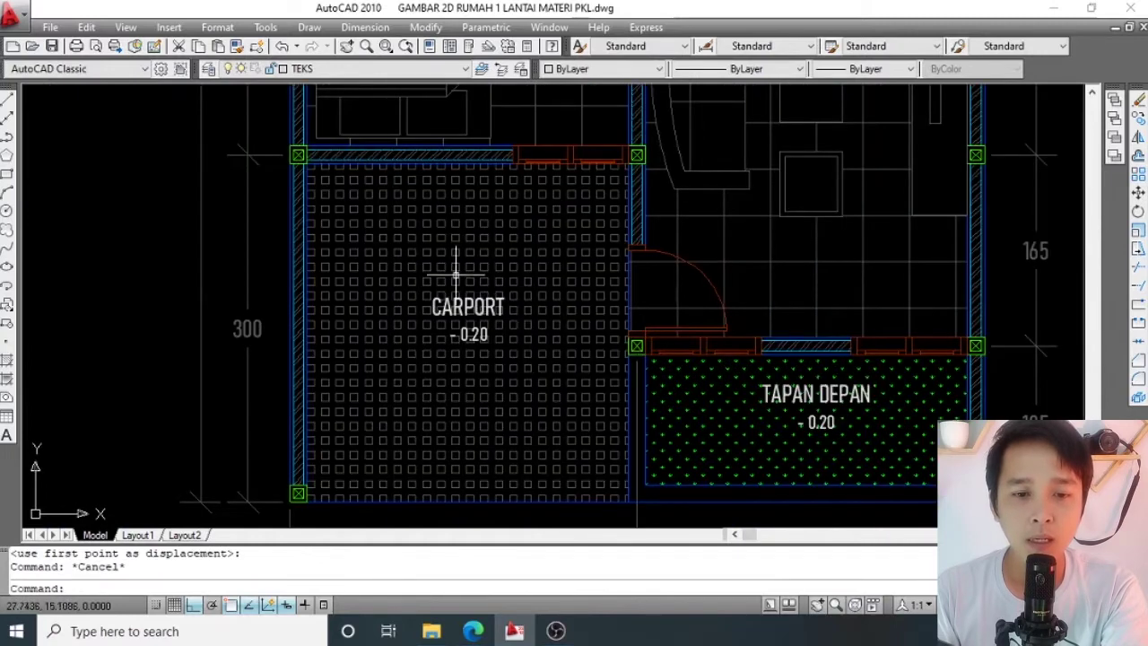
scroll(500, 318, "up", 1)
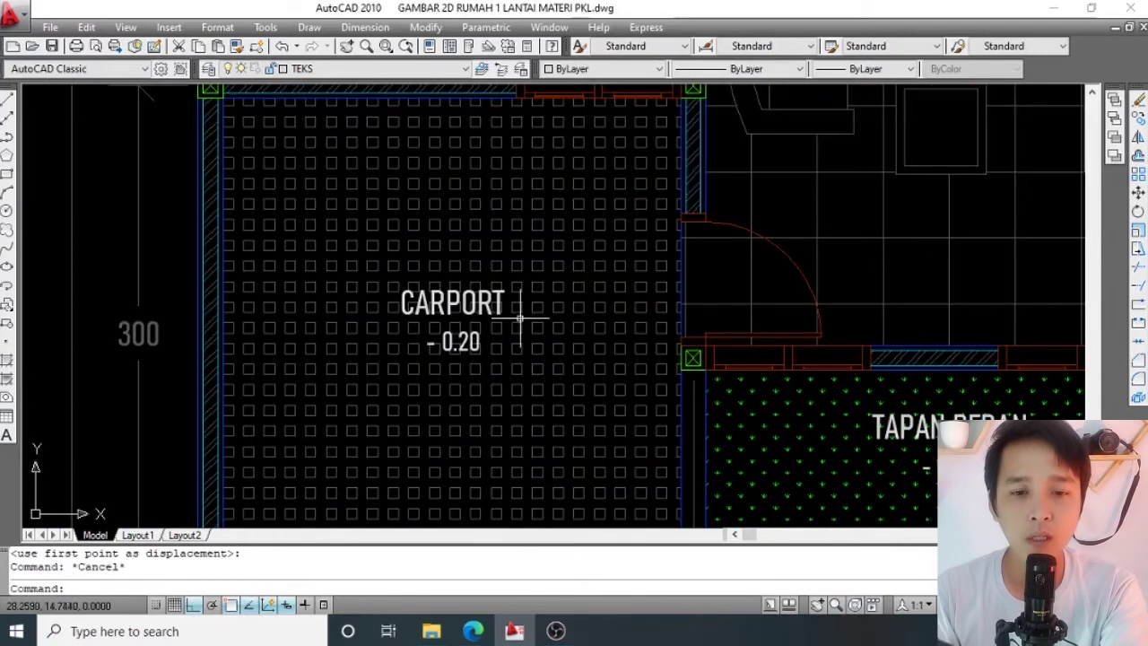
Add the CARPORT label as a boundary object so the carport hatch clears it.
double_click(520, 287)
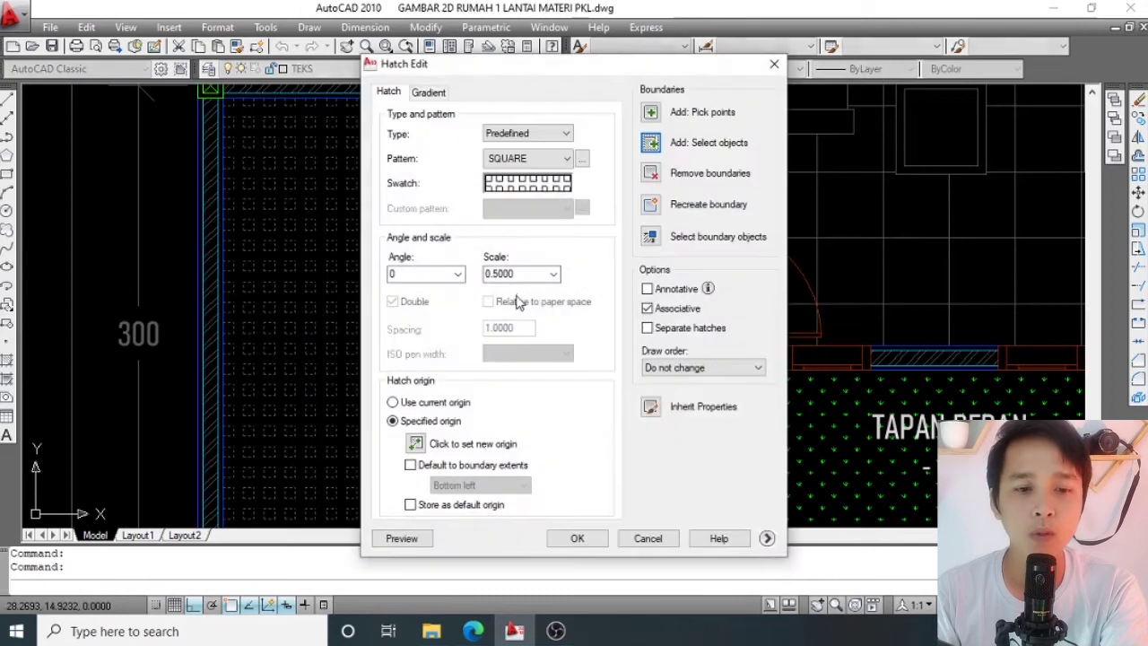
left_click(653, 144)
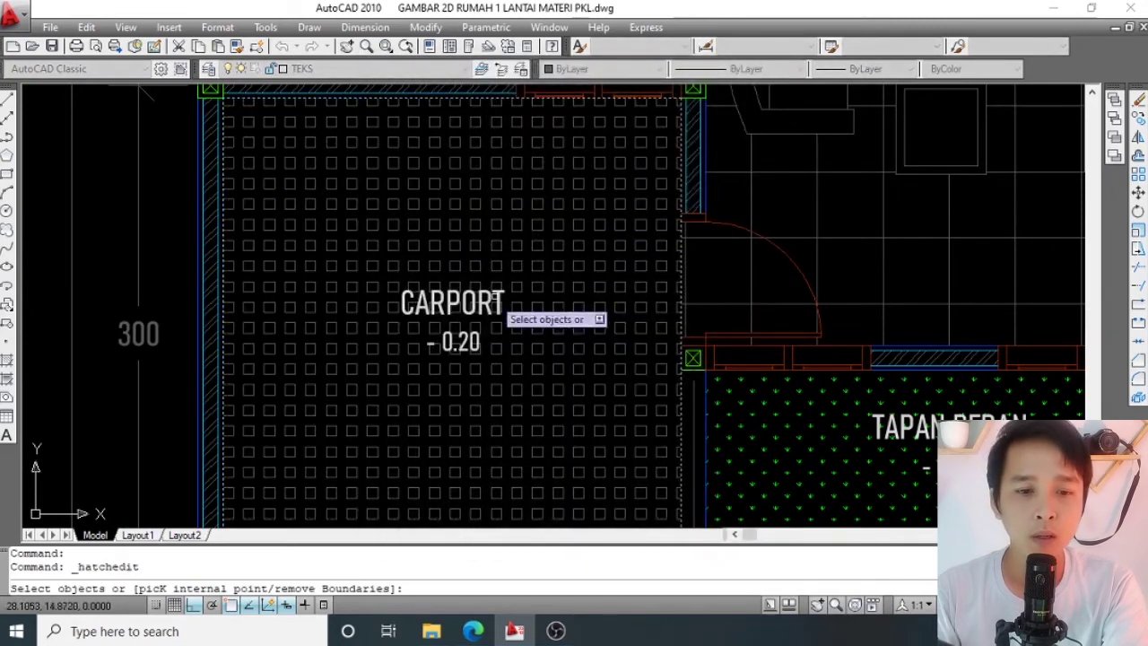
left_click(455, 306)
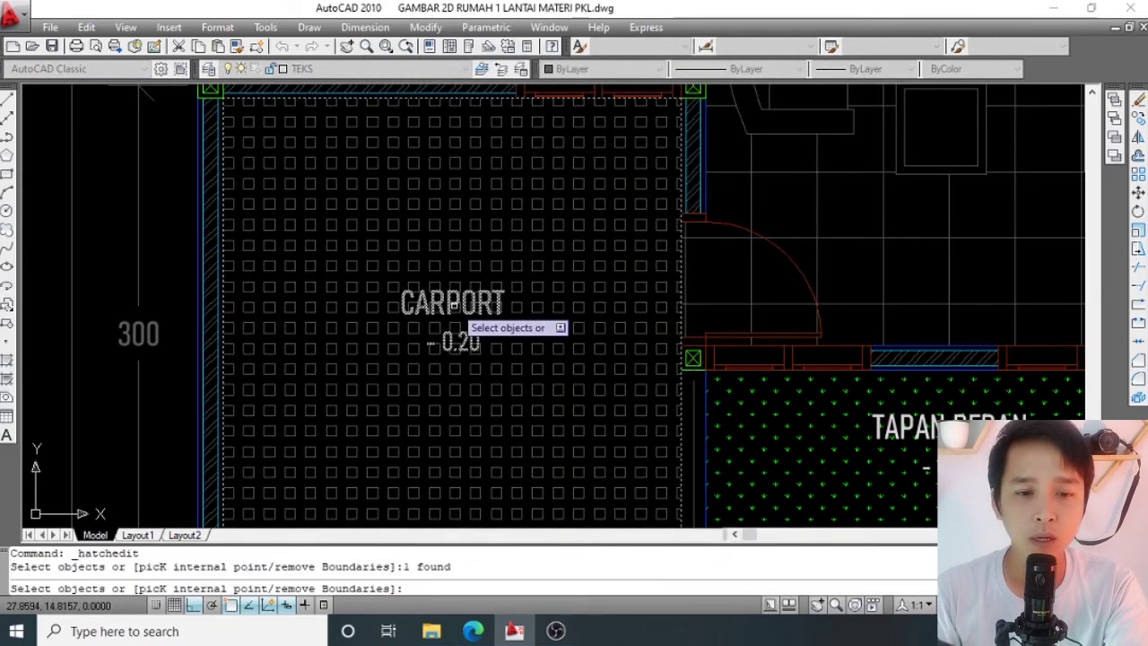
key("Return")
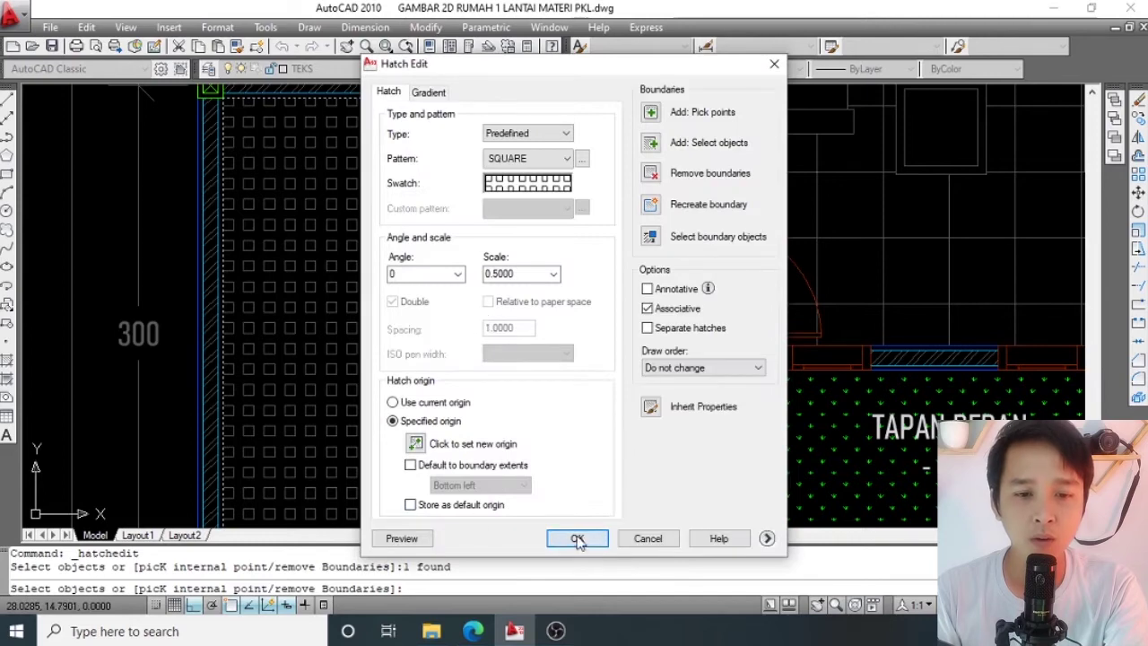
left_click(577, 539)
scroll(544, 300, "down", 3)
scroll(553, 331, "up", 4)
scroll(631, 354, "up", 1)
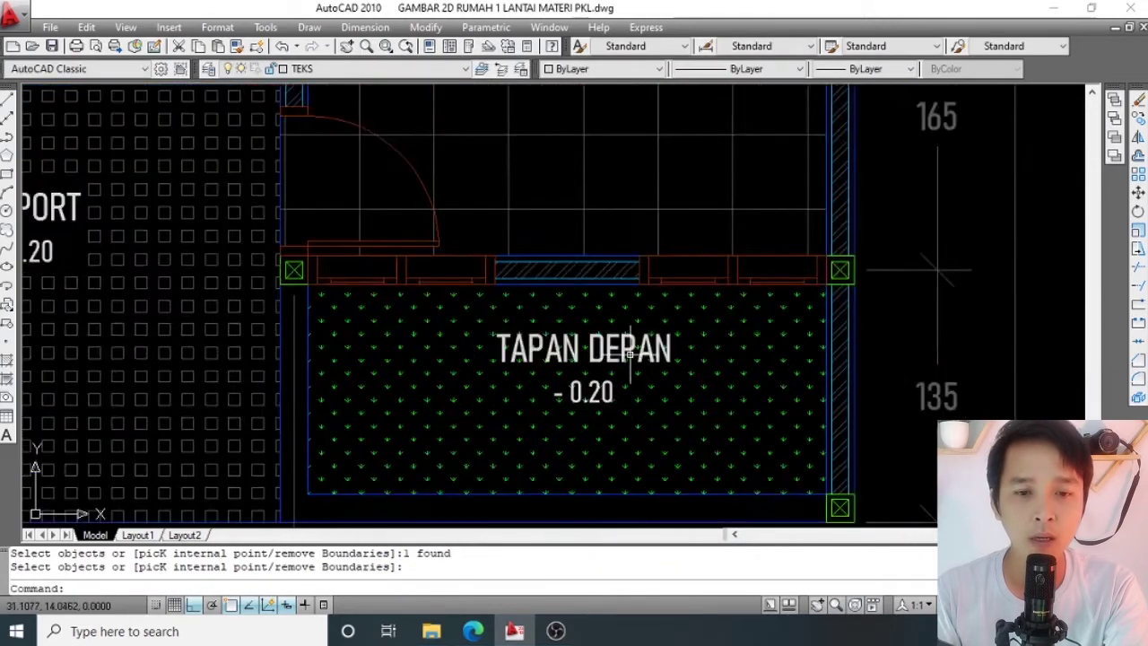
Add the TAPAN DEPAN label as a boundary object to the front garden hatch.
middle_click_drag(630, 354, 619, 313)
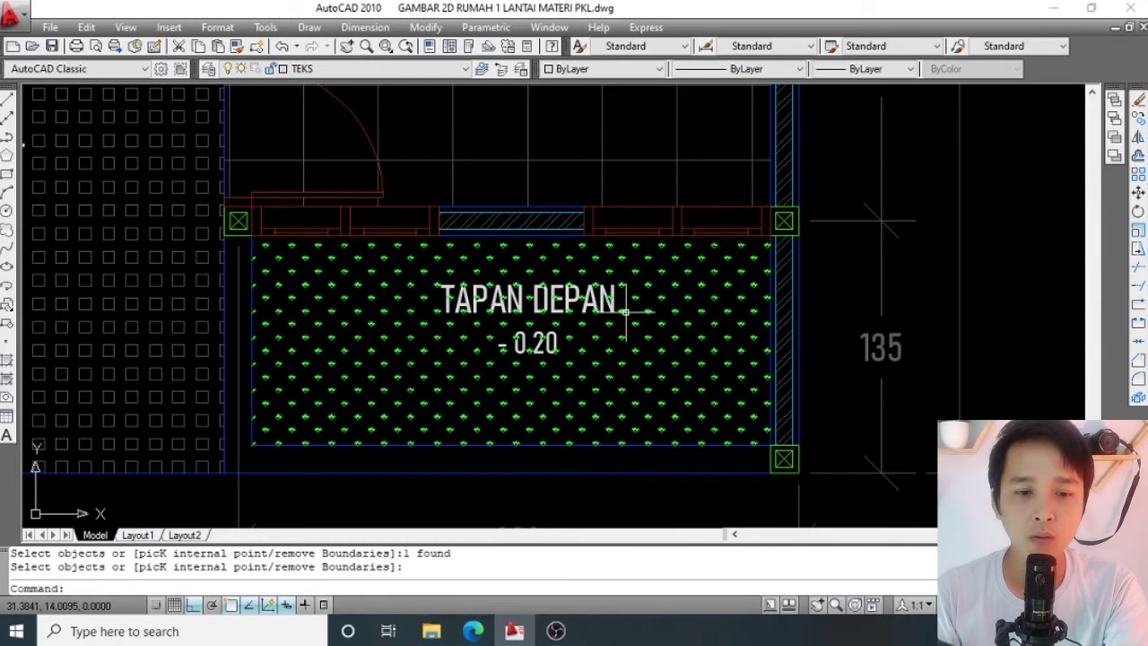
double_click(626, 311)
left_click(648, 144)
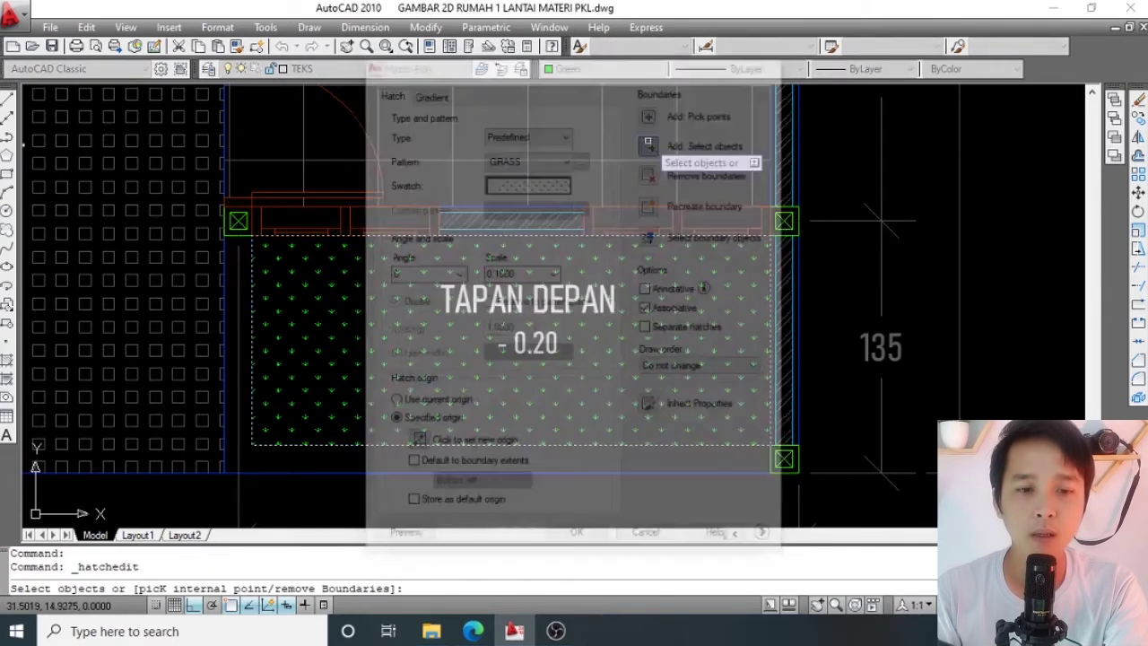
left_click(544, 310)
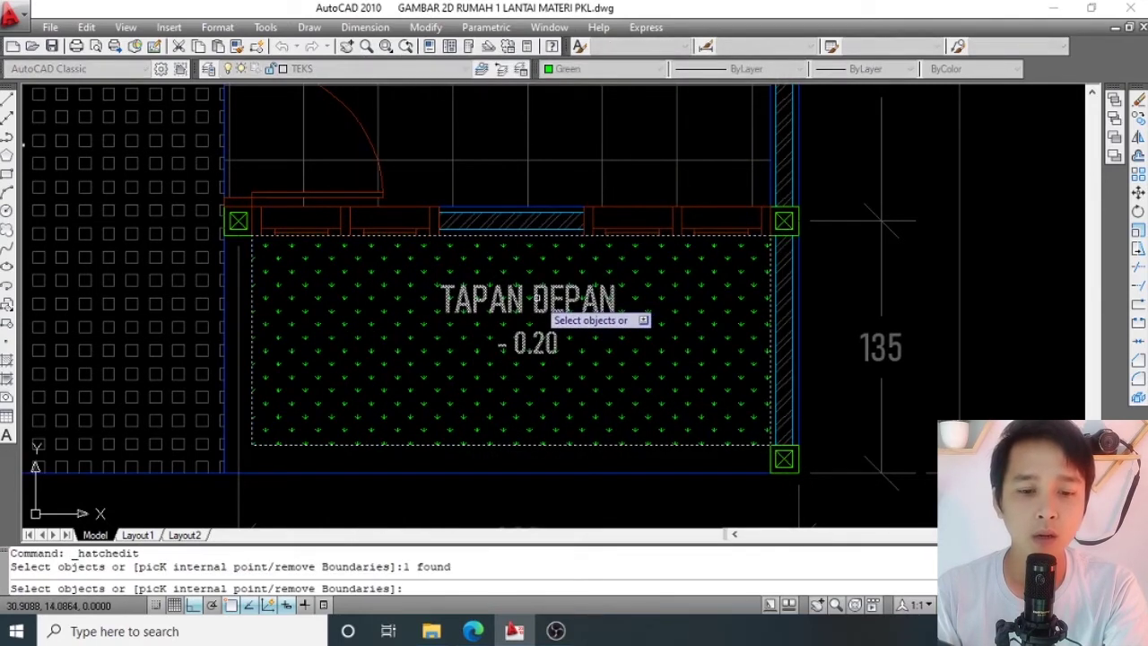
key("Return")
left_click(578, 537)
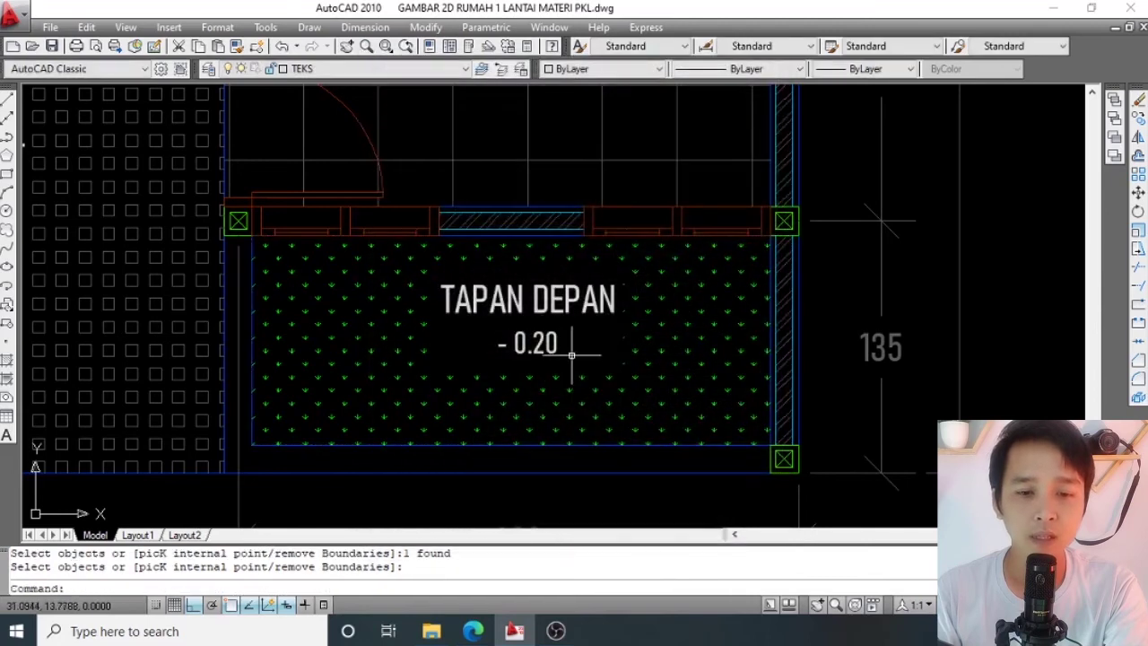
Zoom around to check the cleared hatches and select the TAPAN DEPAN label.
scroll(565, 332, "down", 5)
scroll(560, 307, "down", 1)
scroll(560, 308, "up", 2)
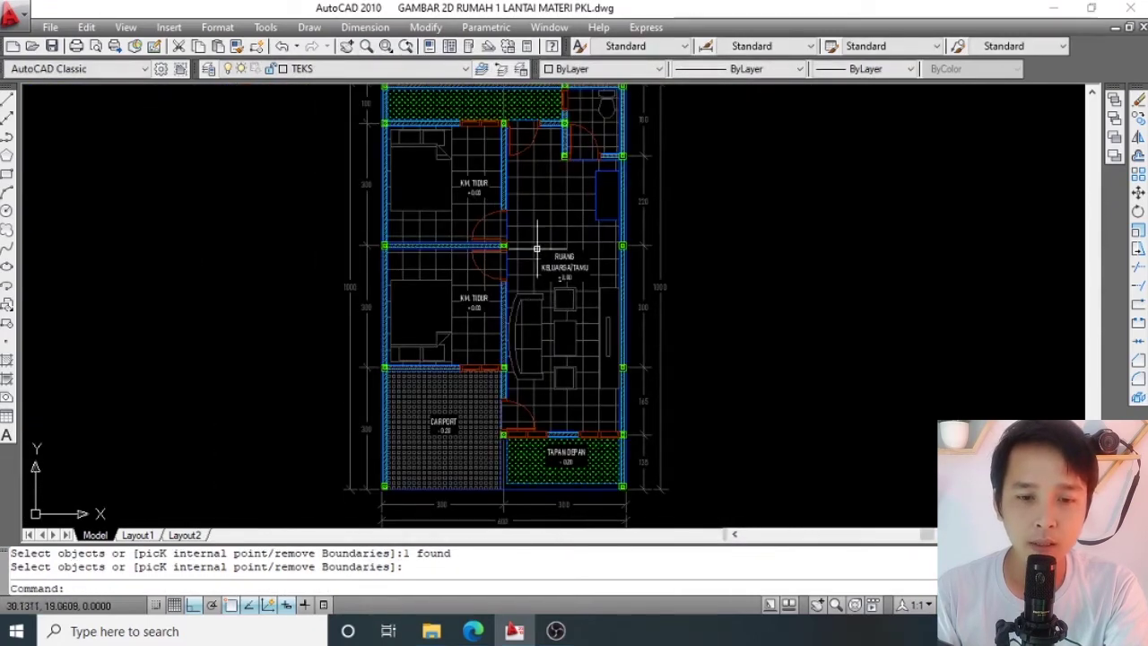
scroll(536, 249, "up", 1)
scroll(489, 287, "up", 3)
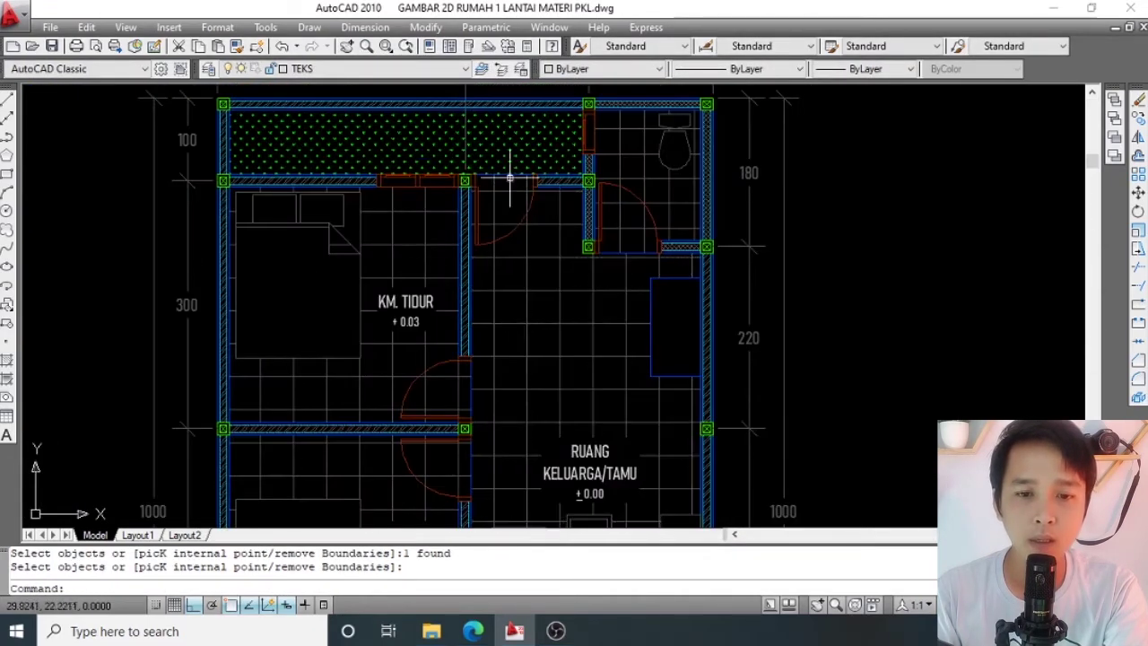
scroll(510, 178, "down", 4)
scroll(545, 401, "up", 4)
scroll(578, 310, "up", 2)
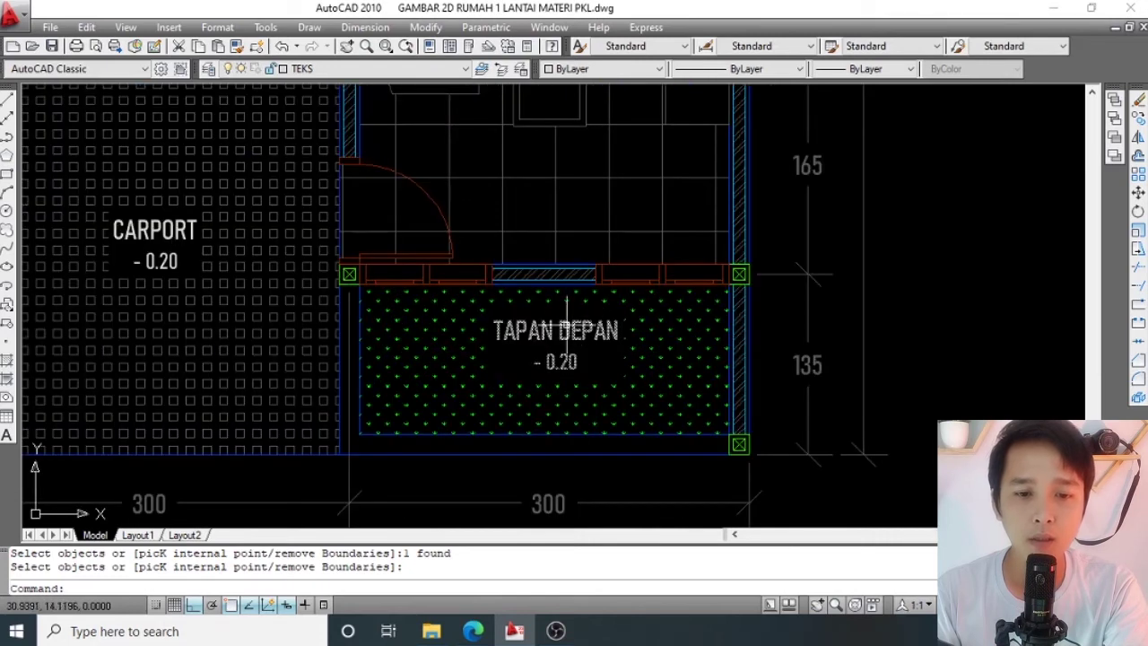
left_click(567, 327)
Copy the TAPAN DEPAN label and its level into the rear terrace, with ortho off.
key("Return")
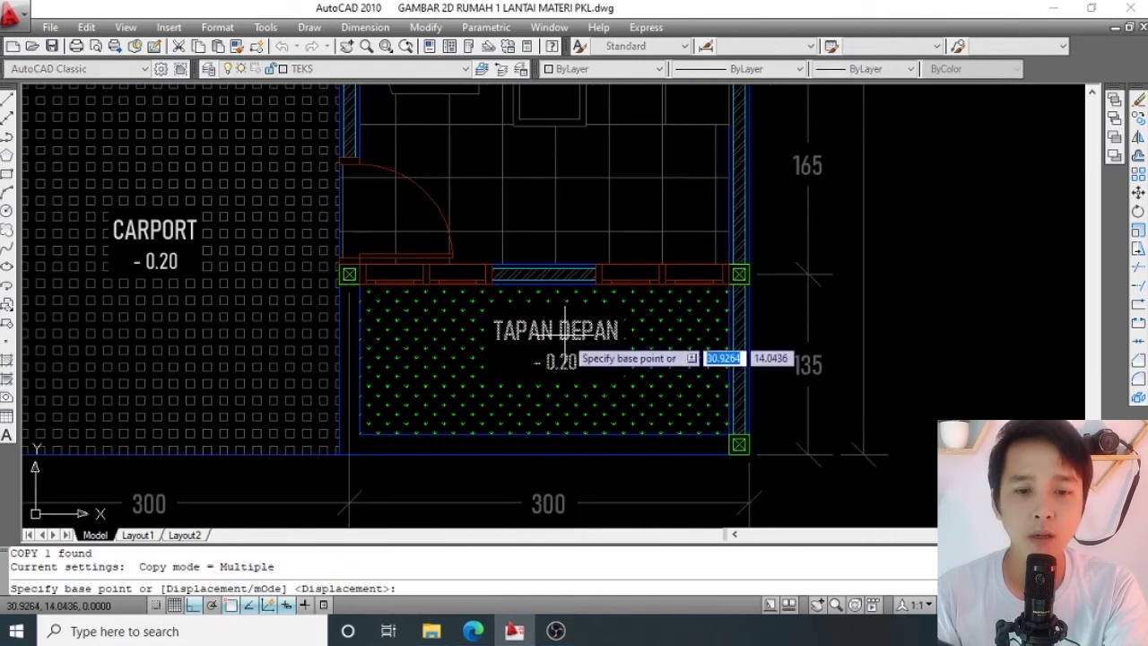
left_click(556, 364)
scroll(604, 394, "down", 4)
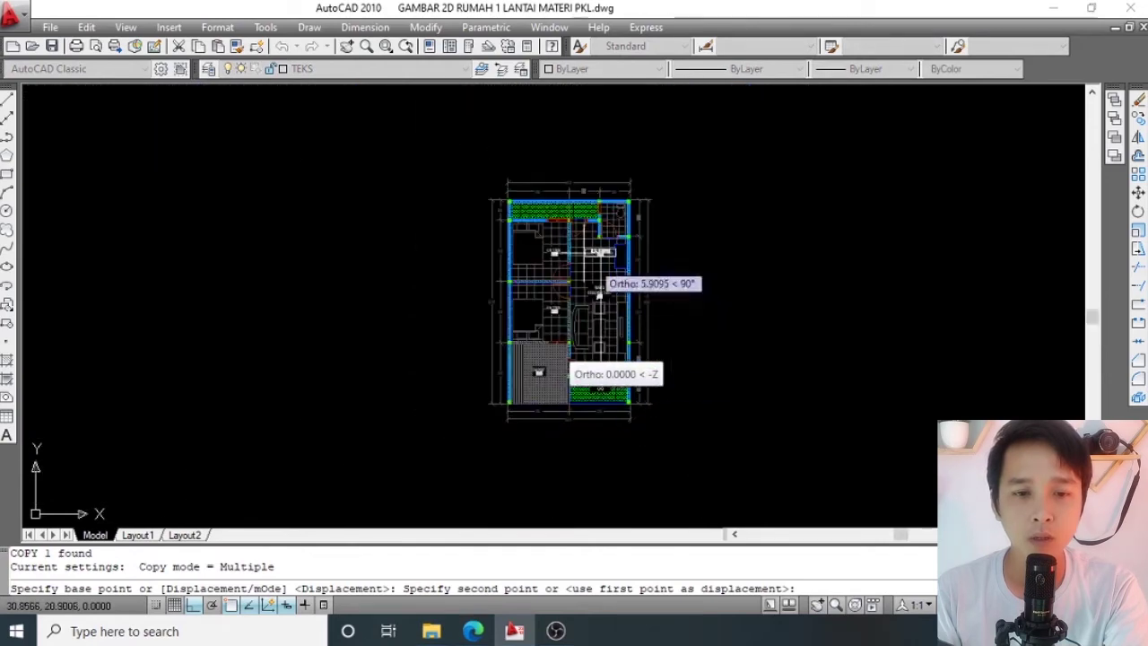
scroll(582, 261, "up", 4)
scroll(582, 254, "up", 2)
scroll(582, 255, "down", 2)
scroll(583, 216, "down", 2)
scroll(744, 224, "up", 3)
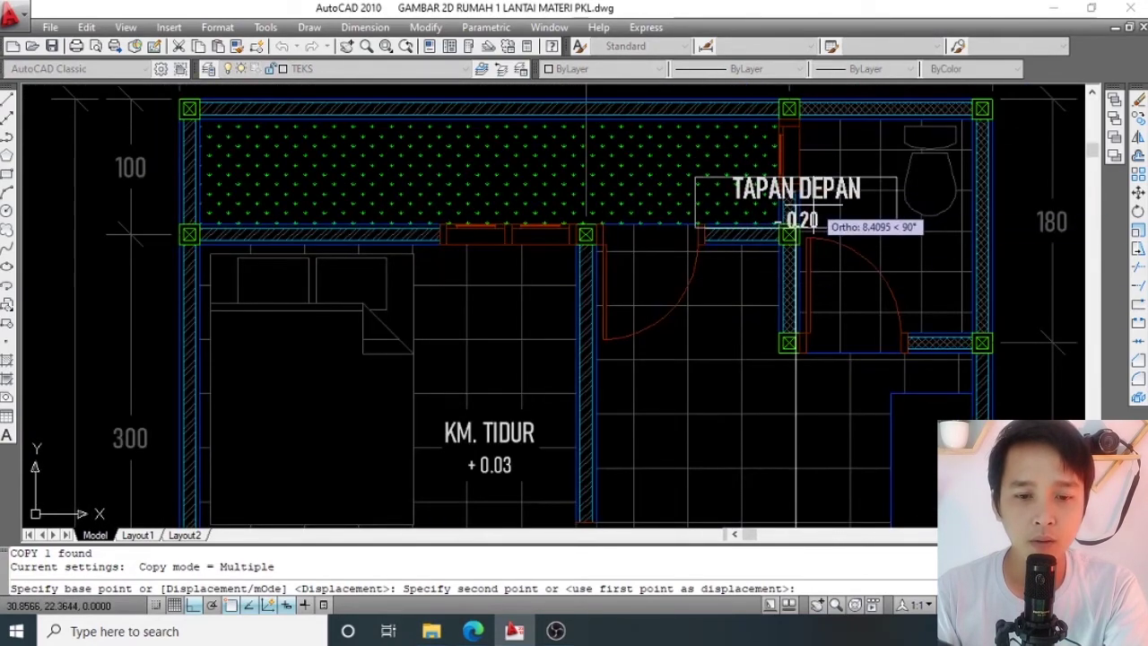
key("F8")
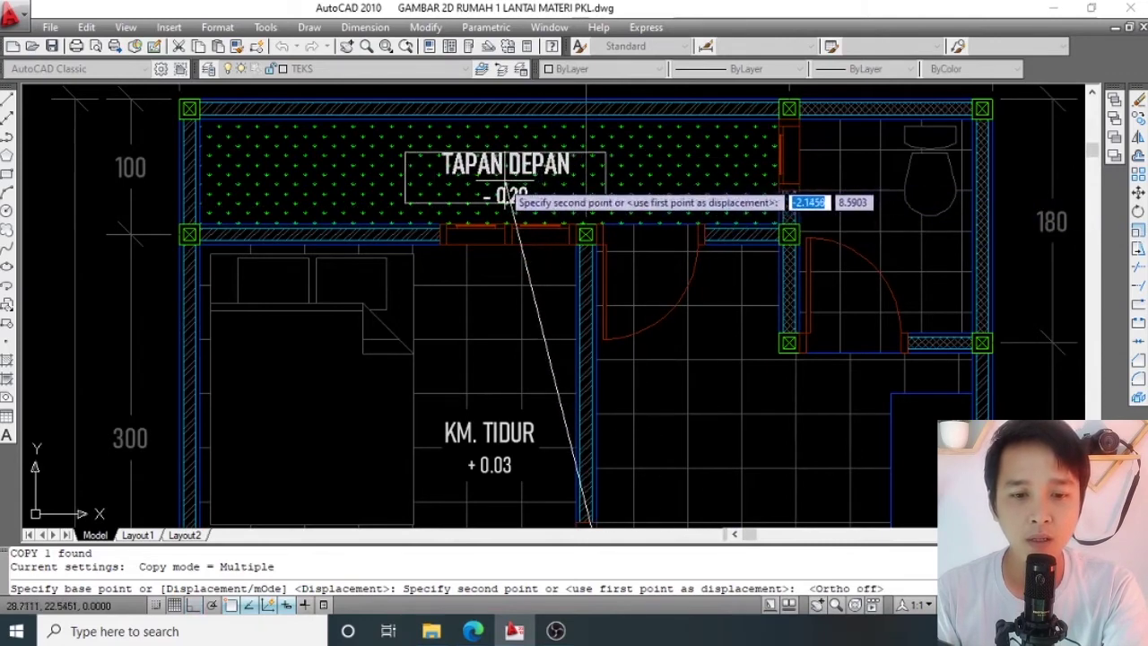
left_click(520, 192)
key("Return")
Change DEPAN to BELAKANG so the copy reads TAPAN BELAKANG - 0.20, and close the editor.
scroll(552, 190, "up", 3)
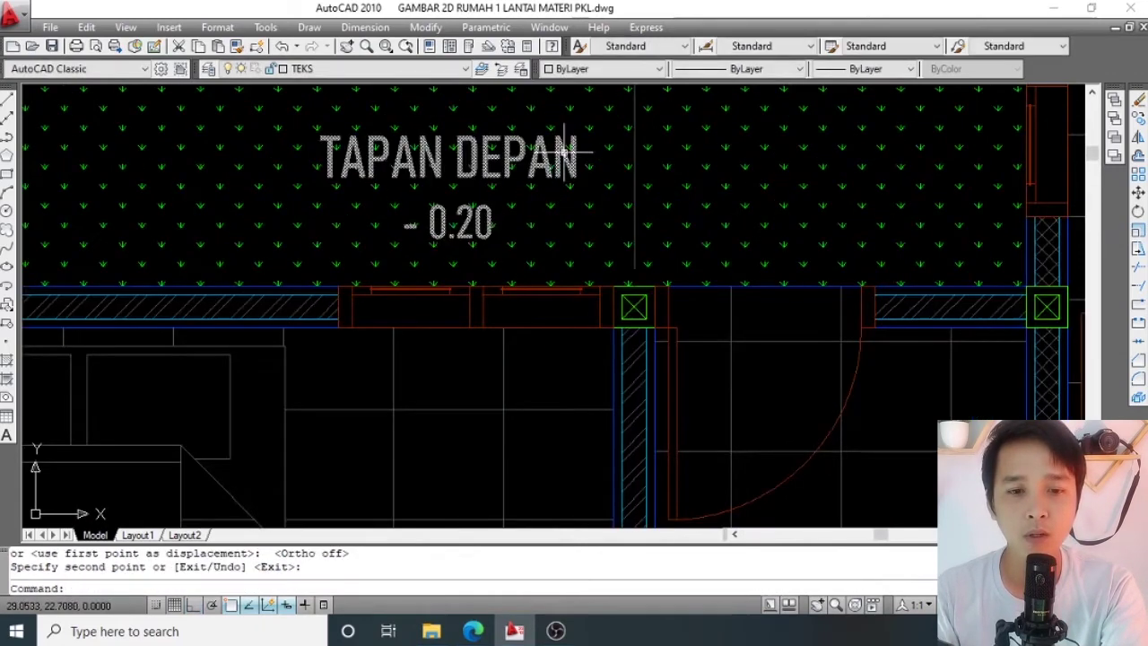
double_click(548, 195)
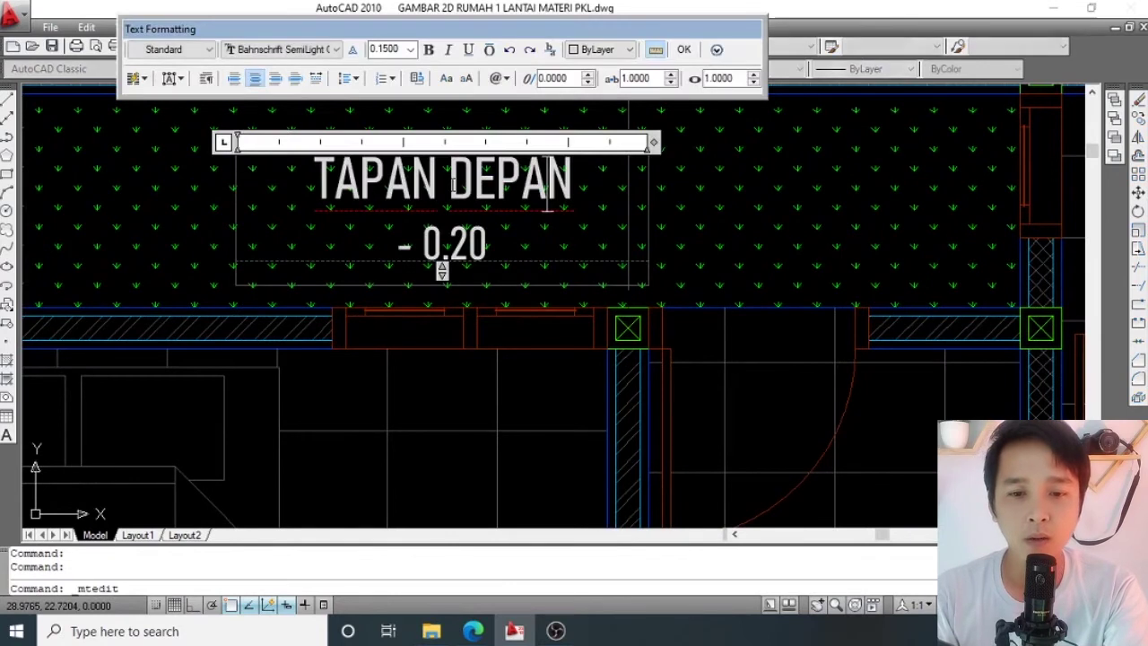
double_click(548, 195)
type("BEL- 0.20")
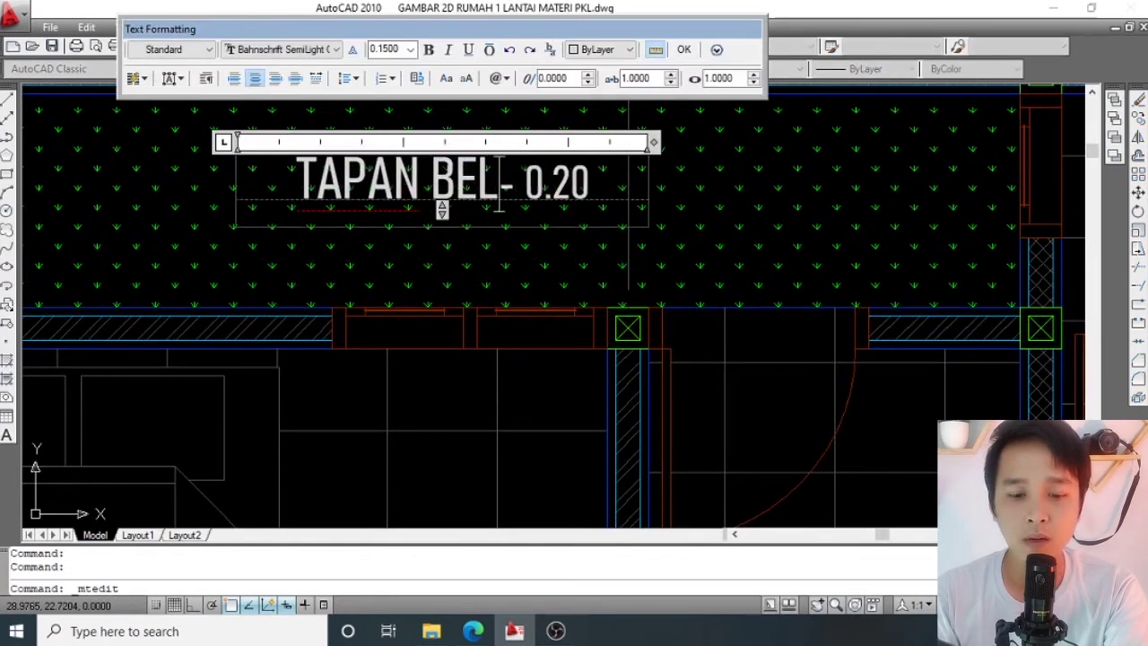
key("BackSpace")
key("BackSpace")
key("BackSpace")
key("BackSpace")
key("BackSpace")
key("BackSpace")
type("AKANG")
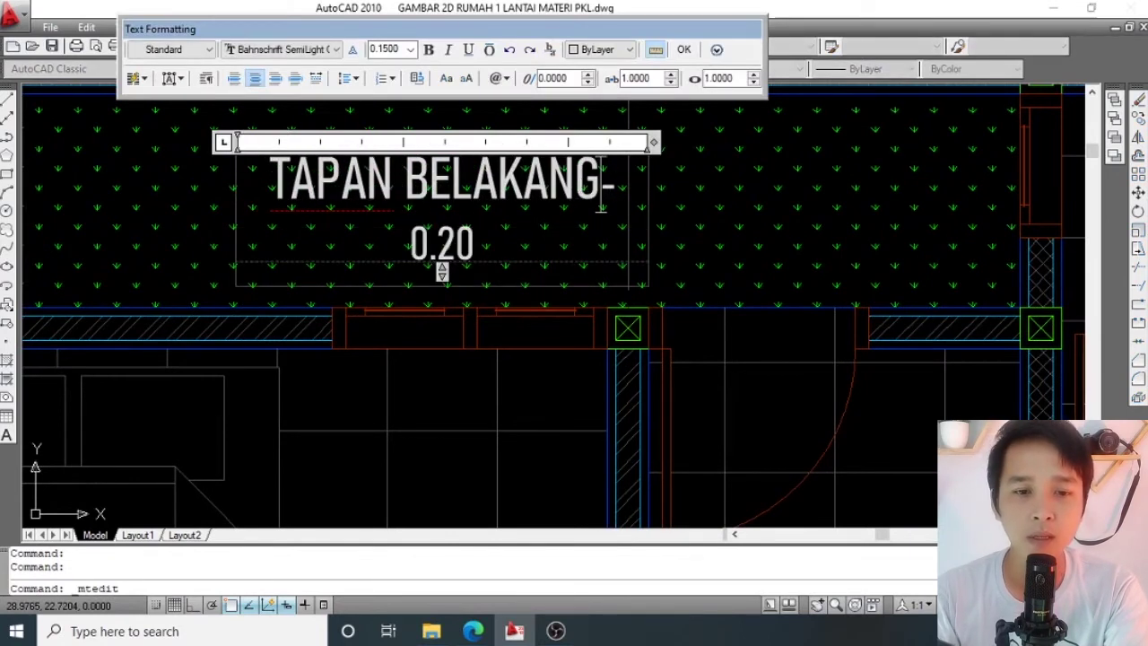
left_click(661, 225)
scroll(538, 226, "down", 5)
middle_click_drag(499, 241, 468, 228)
scroll(435, 213, "up", 3)
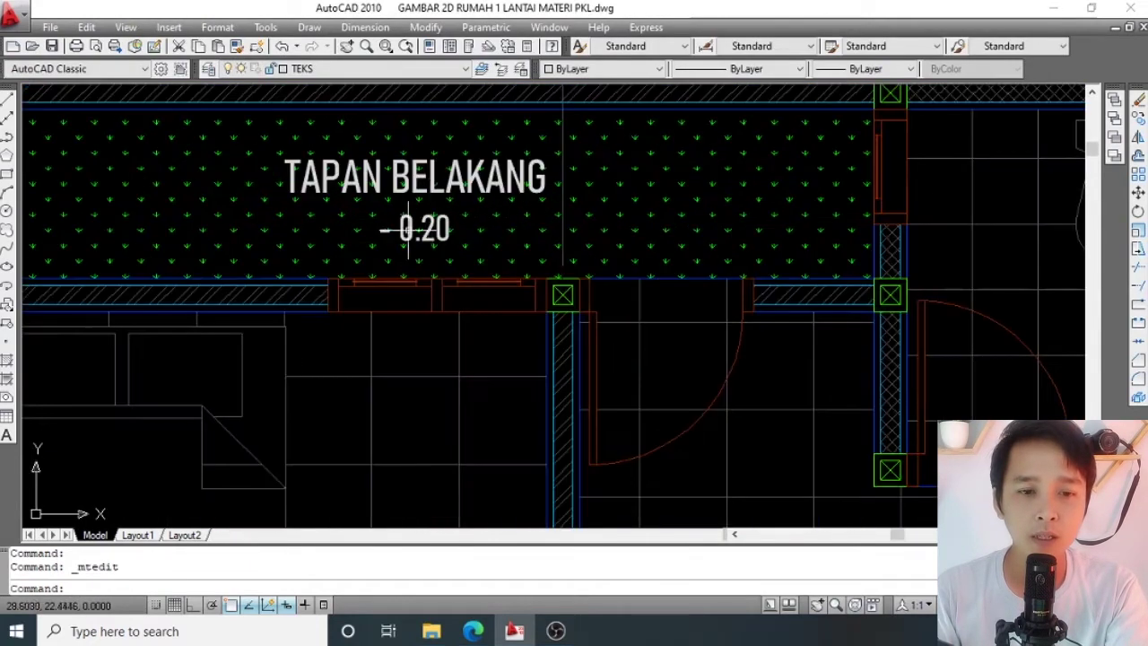
scroll(421, 211, "up", 2)
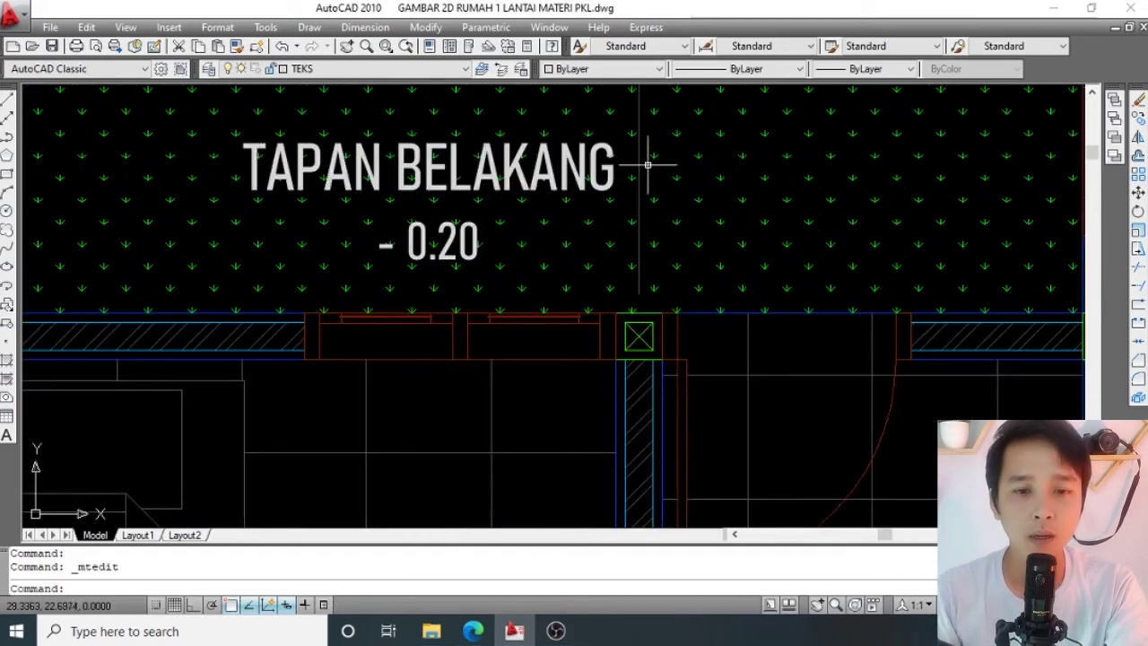
scroll(541, 219, "down", 3)
scroll(541, 219, "up", 2)
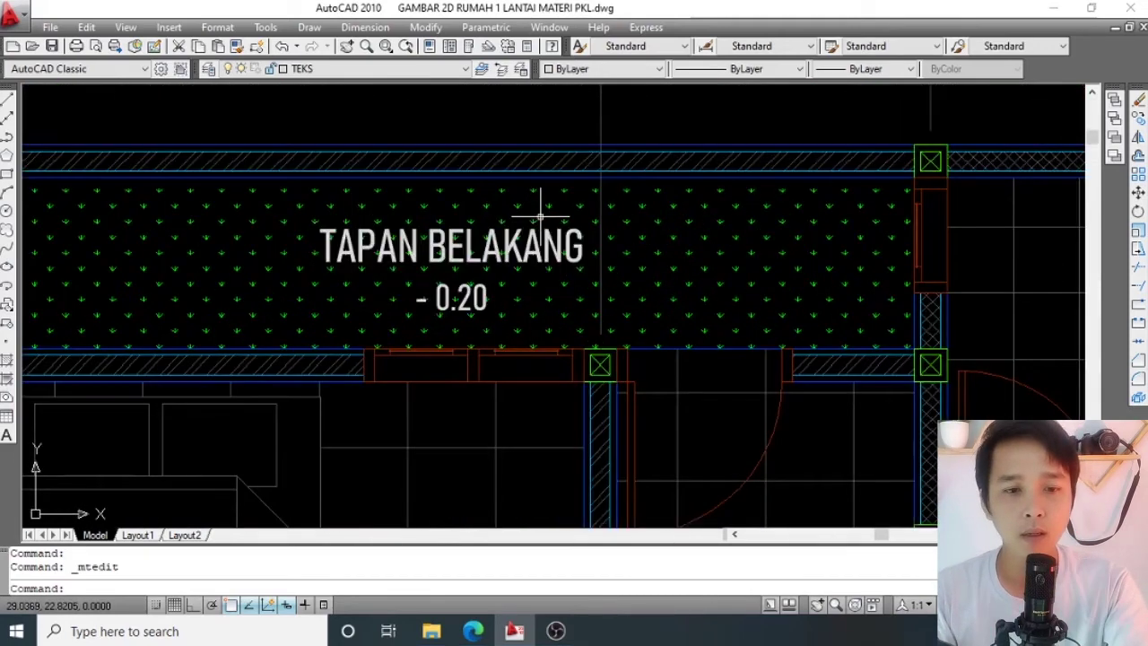
Edit the rear terrace GRASS hatch to add the TAPAN BELAKANG text as a boundary object.
double_click(534, 215)
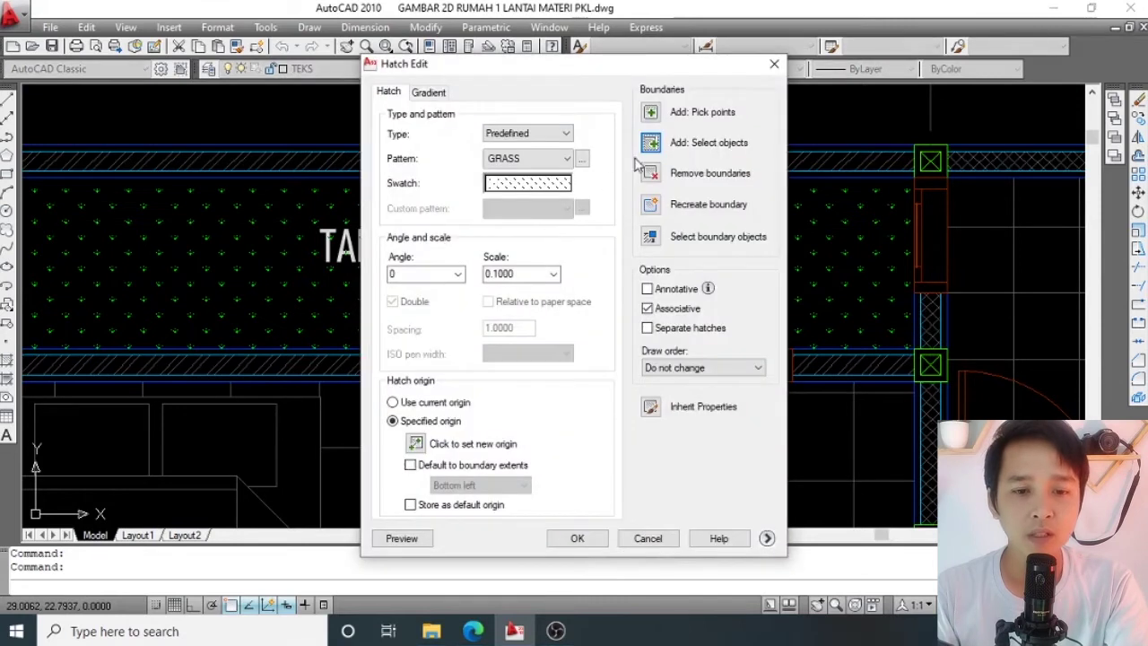
left_click(651, 146)
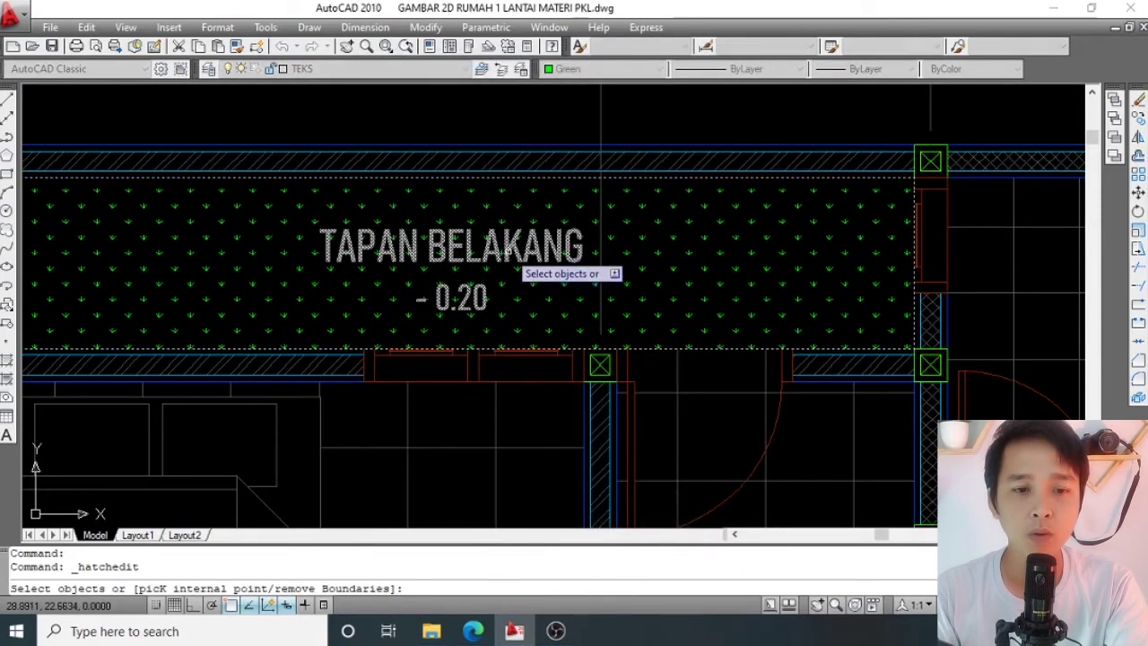
left_click(509, 252)
key("Return")
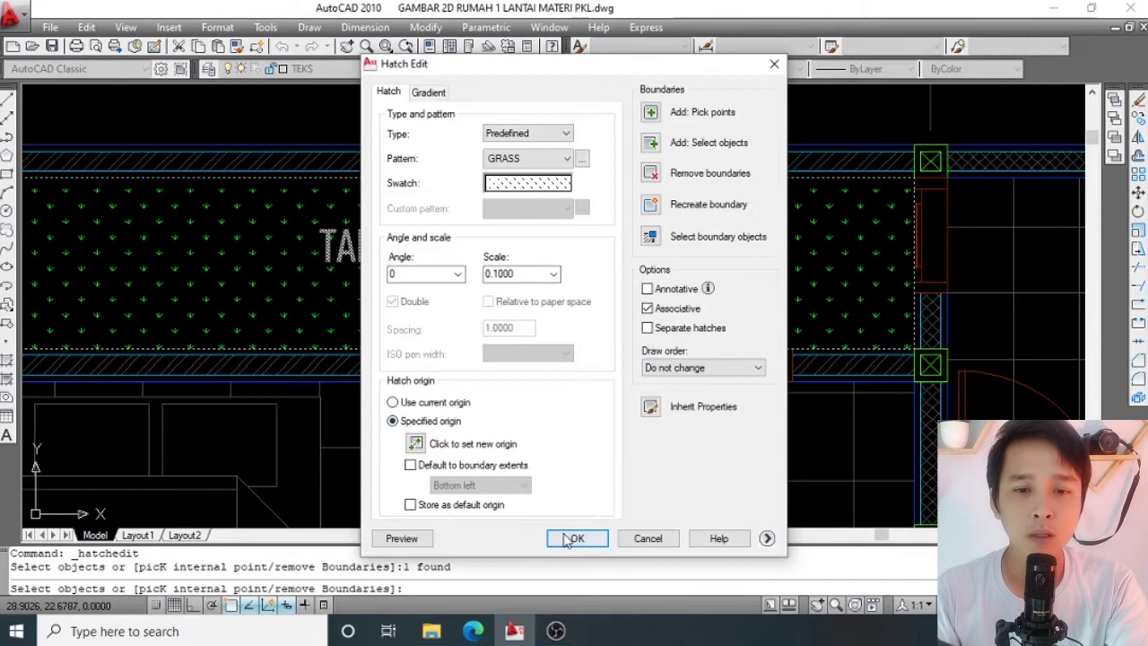
left_click(568, 539)
scroll(538, 296, "down", 5)
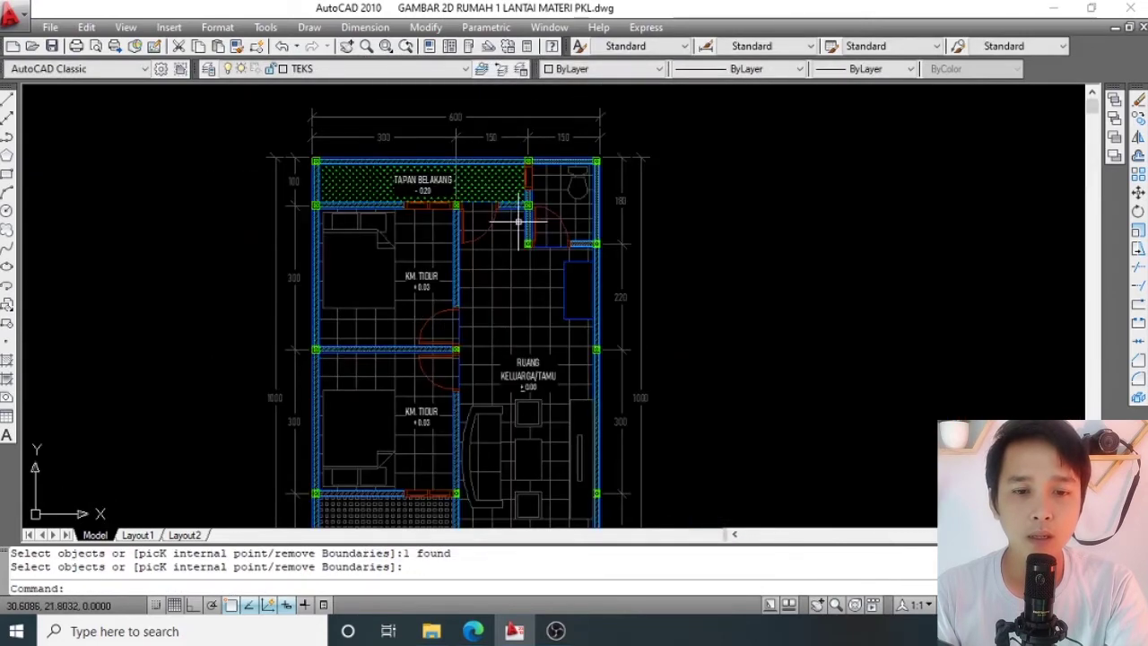
scroll(559, 192, "up", 3)
scroll(218, 400, "up", 2)
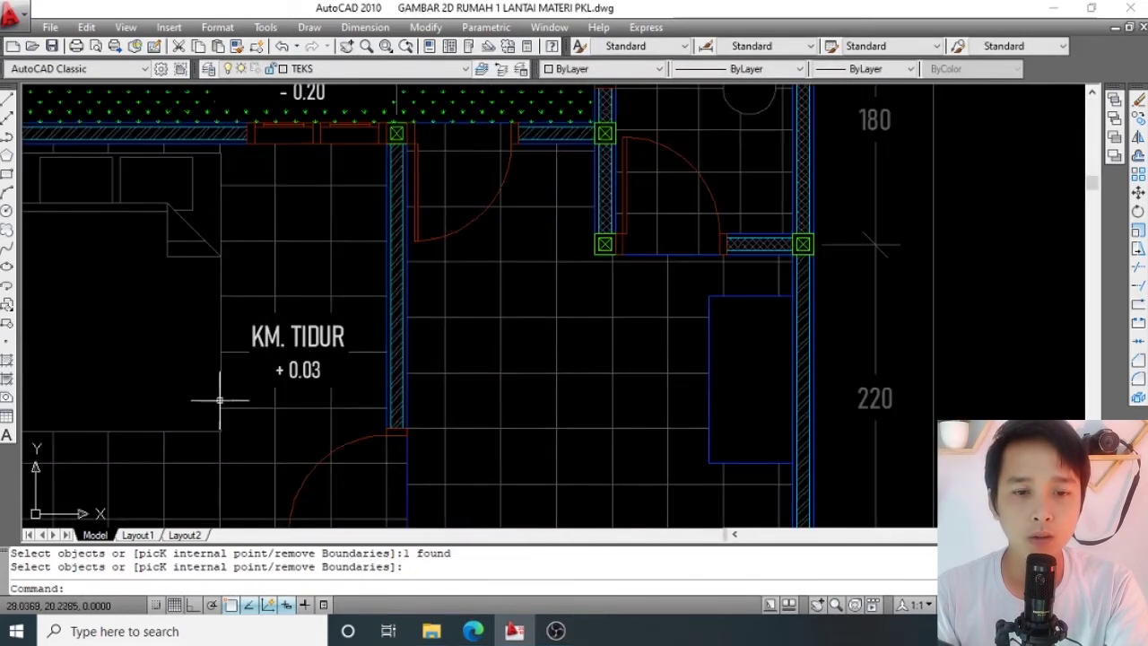
Copy the KM. TIDUR label and its level into the bathroom.
left_click(317, 337)
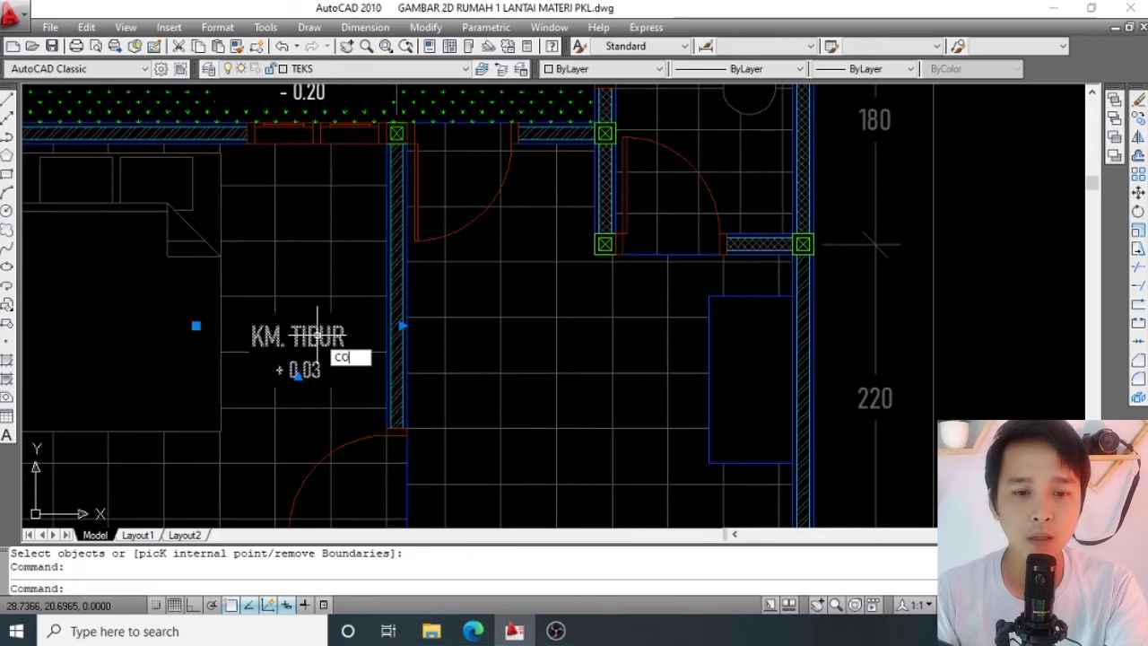
key("Return")
left_click(343, 333)
scroll(301, 350, "down", 2)
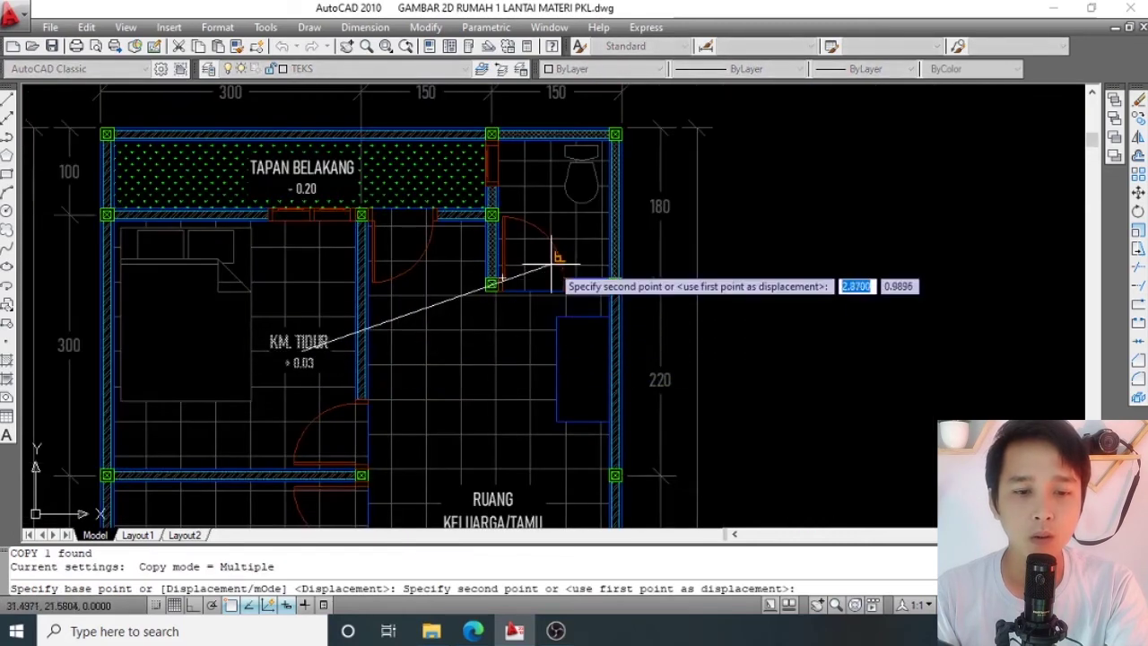
scroll(552, 256, "up", 3)
scroll(557, 249, "up", 2)
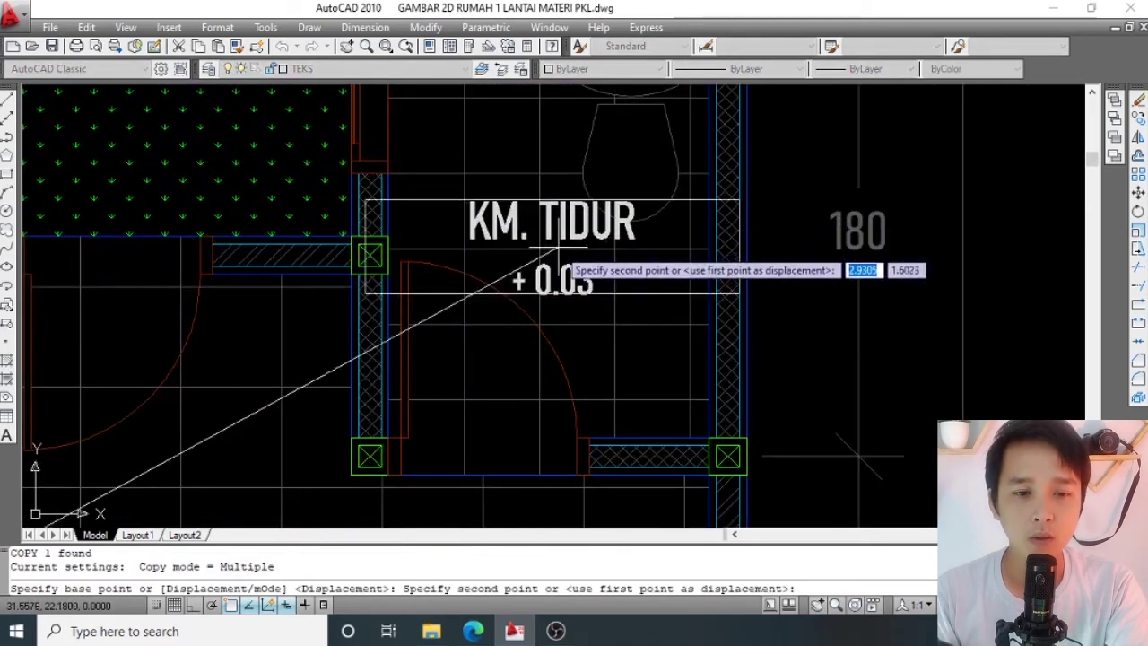
left_click(544, 260)
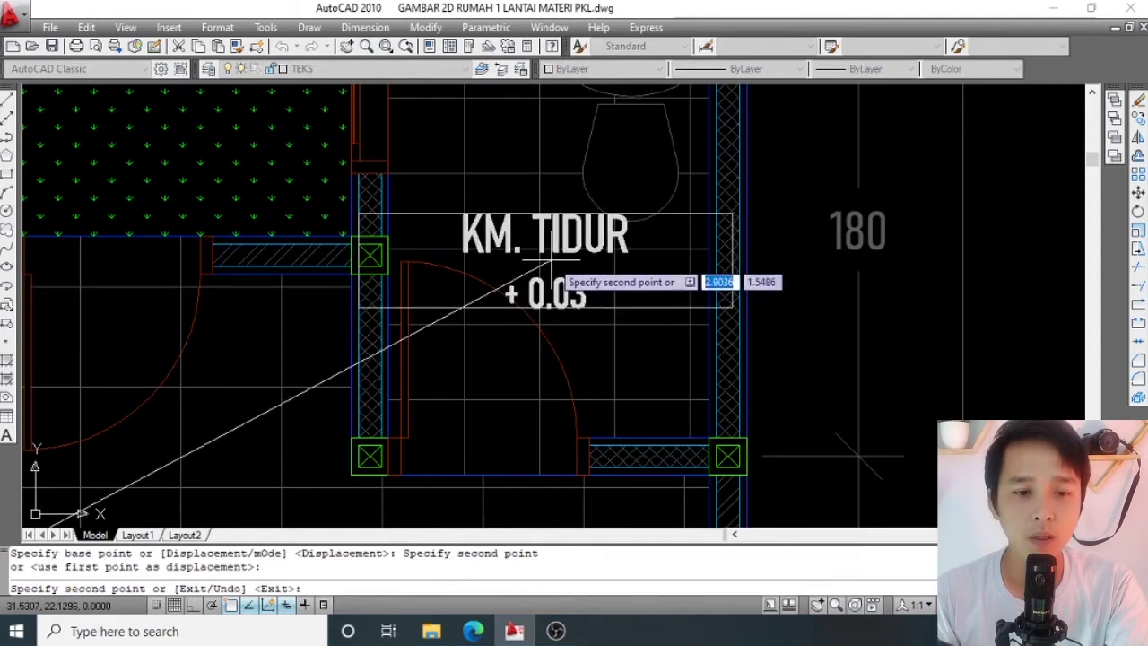
key("Escape")
Replace '. TIDUR' with '/WC' so the copied label reads KM/WC.
scroll(542, 224, "up", 2)
double_click(542, 220)
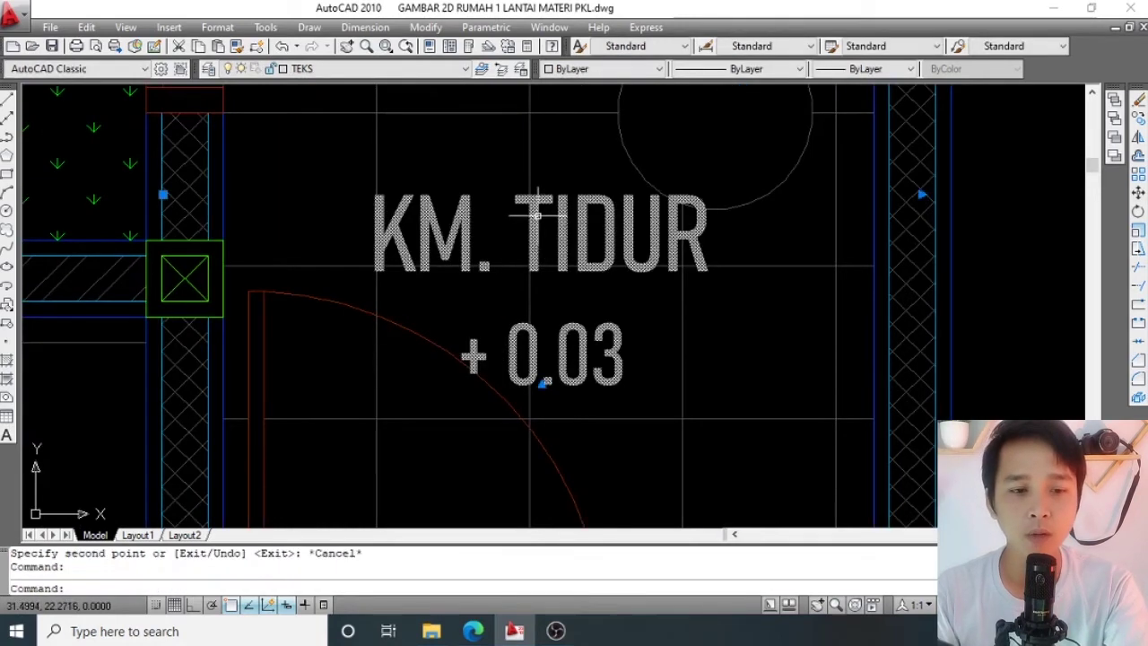
left_click_drag(483, 235, 704, 242)
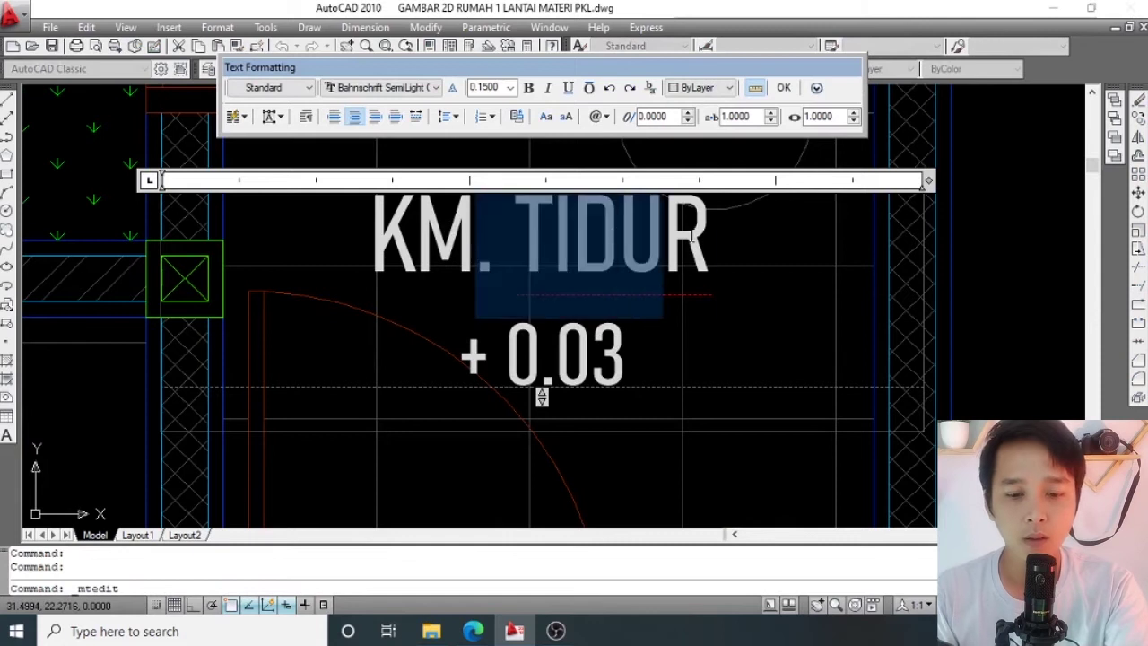
type("/")
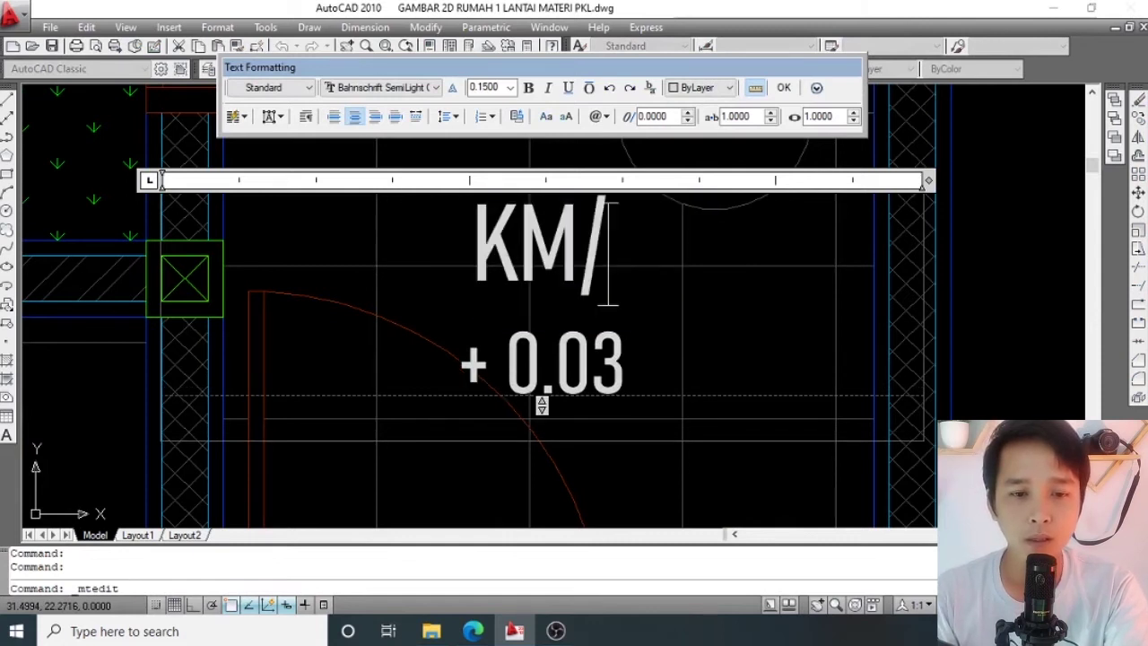
type("WC")
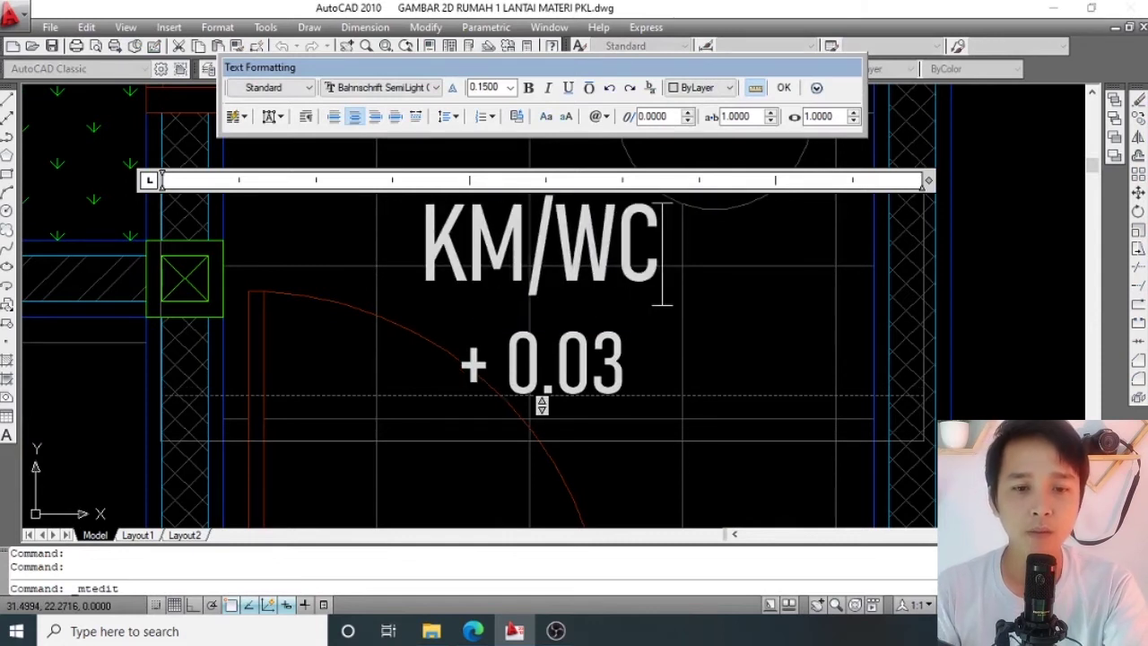
left_click(886, 182)
scroll(767, 368, "down", 3)
scroll(767, 368, "up", 2)
scroll(767, 367, "up", 1)
scroll(567, 213, "up", 2)
scroll(558, 215, "down", 1)
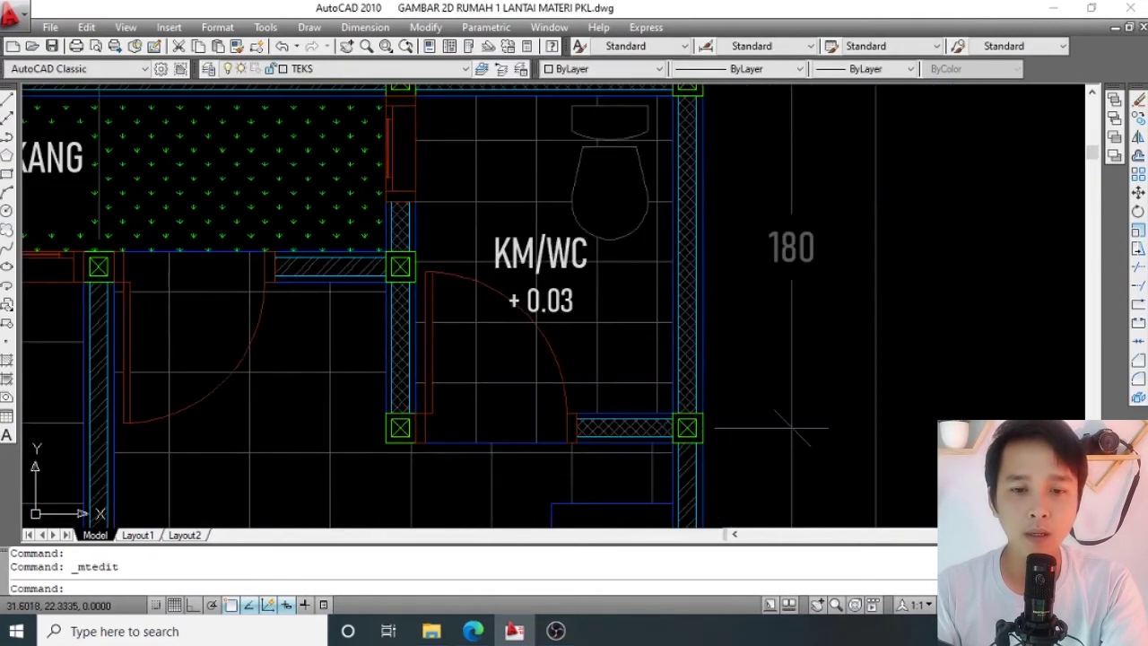
scroll(574, 233, "up", 2)
scroll(574, 251, "down", 1)
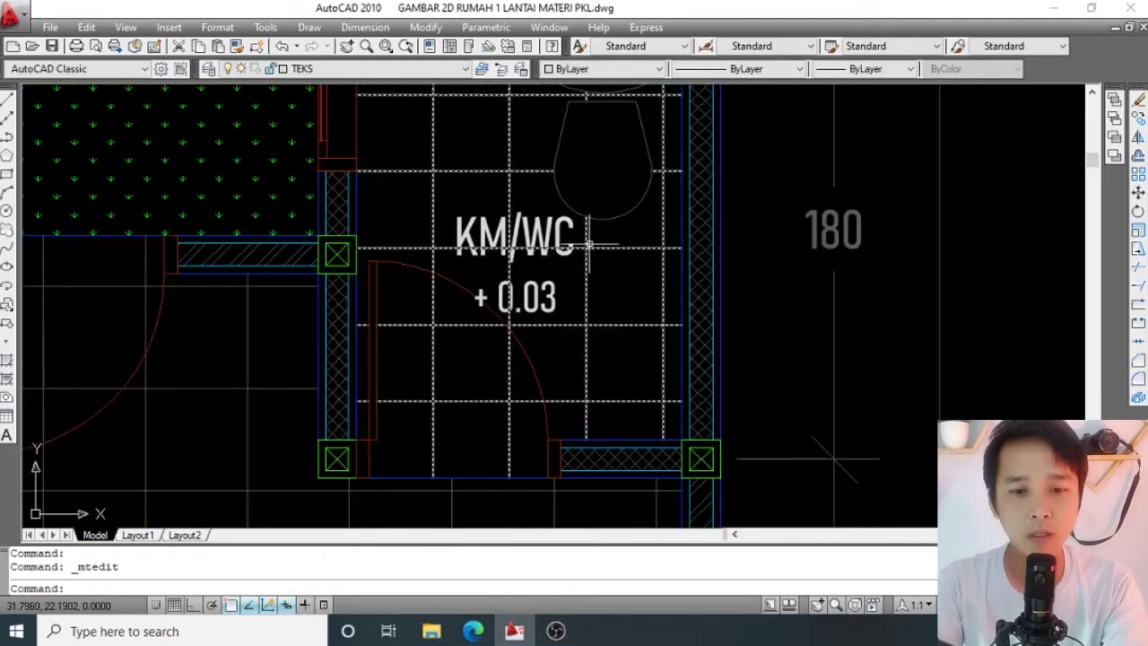
Edit the bathroom floor-tile hatch to add the KM/WC text as a boundary object.
double_click(588, 247)
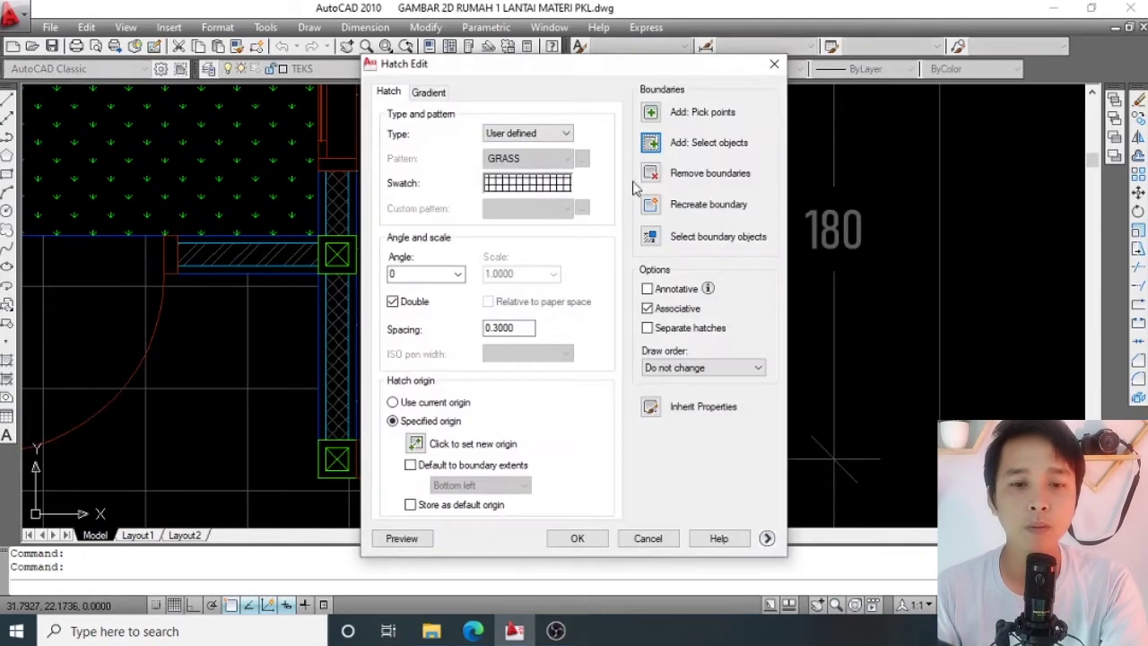
left_click(651, 143)
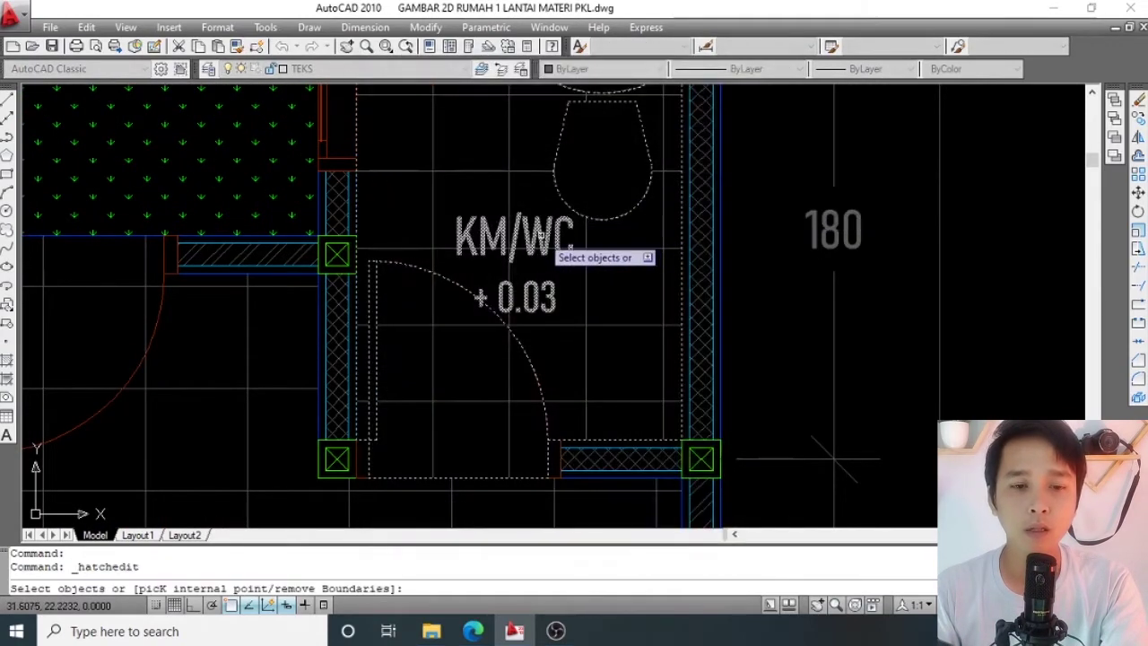
left_click(541, 235)
key("Return")
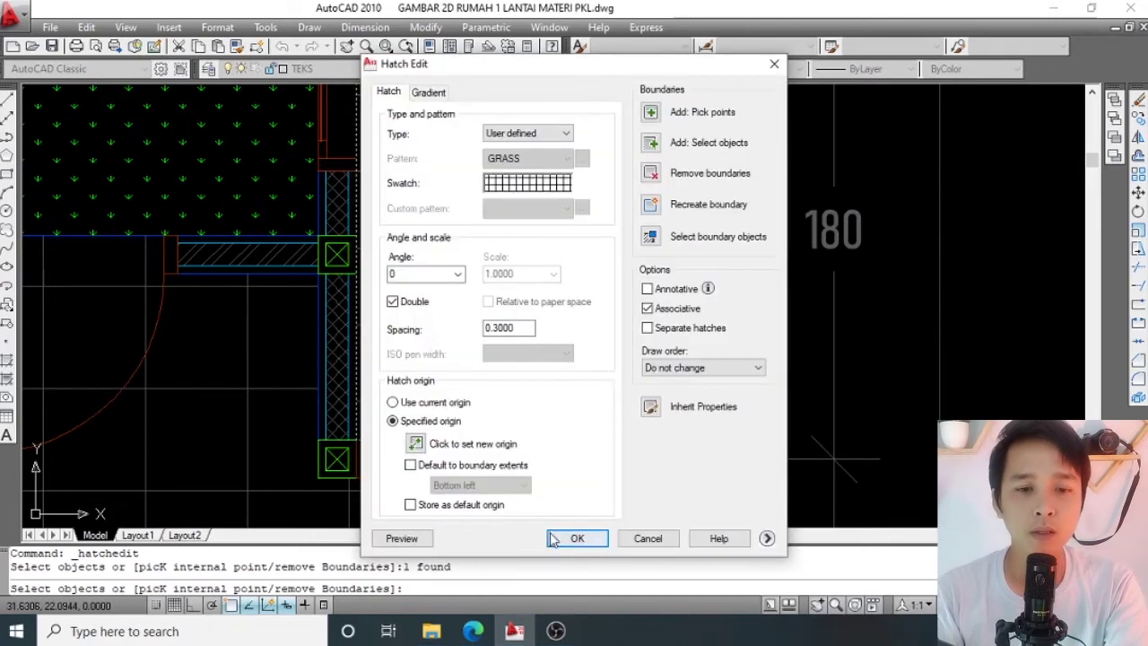
left_click(576, 538)
scroll(595, 231, "down", 5)
scroll(594, 231, "down", 5)
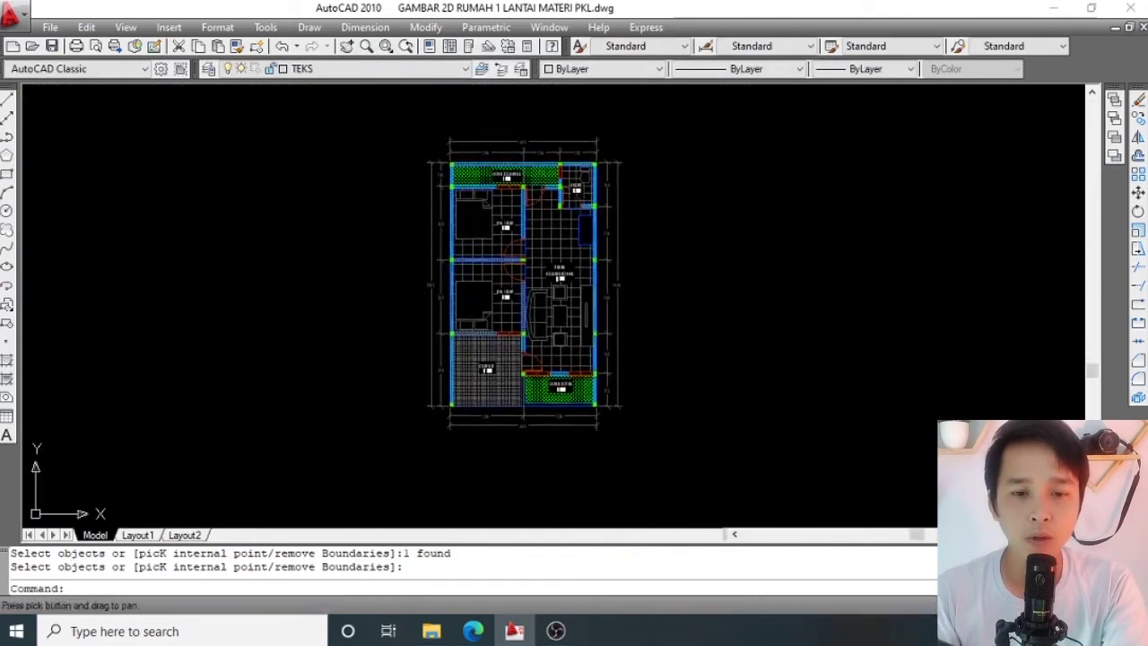
scroll(587, 270, "up", 1)
scroll(587, 269, "up", 2)
scroll(588, 269, "up", 3)
scroll(587, 269, "up", 1)
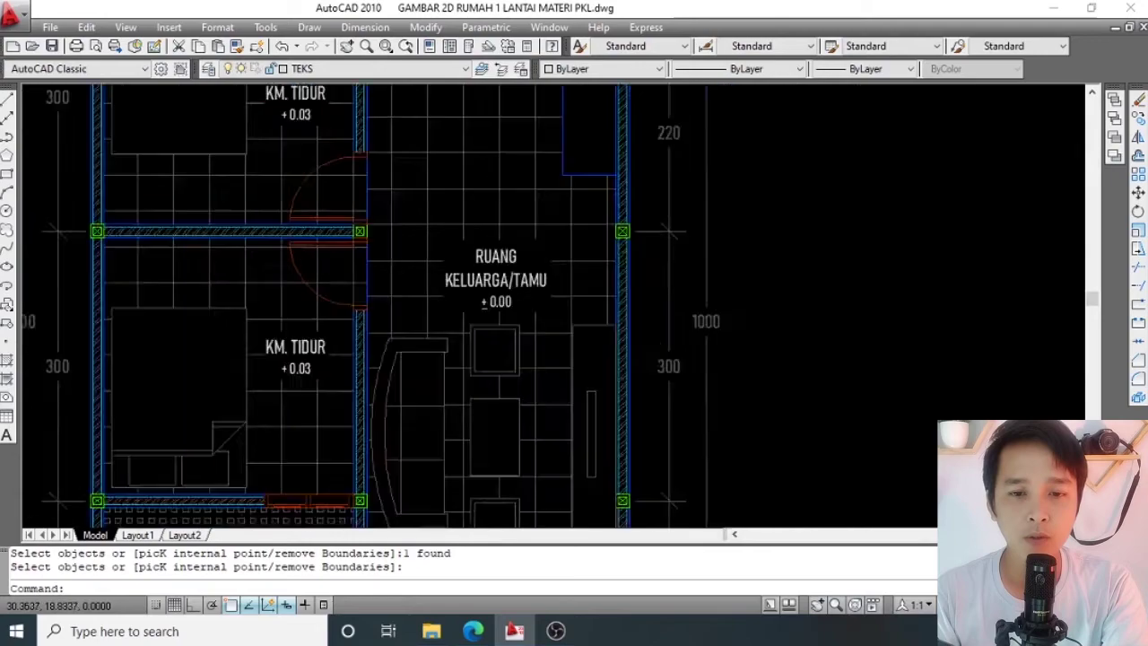
scroll(538, 230, "down", 5)
scroll(423, 397, "up", 5)
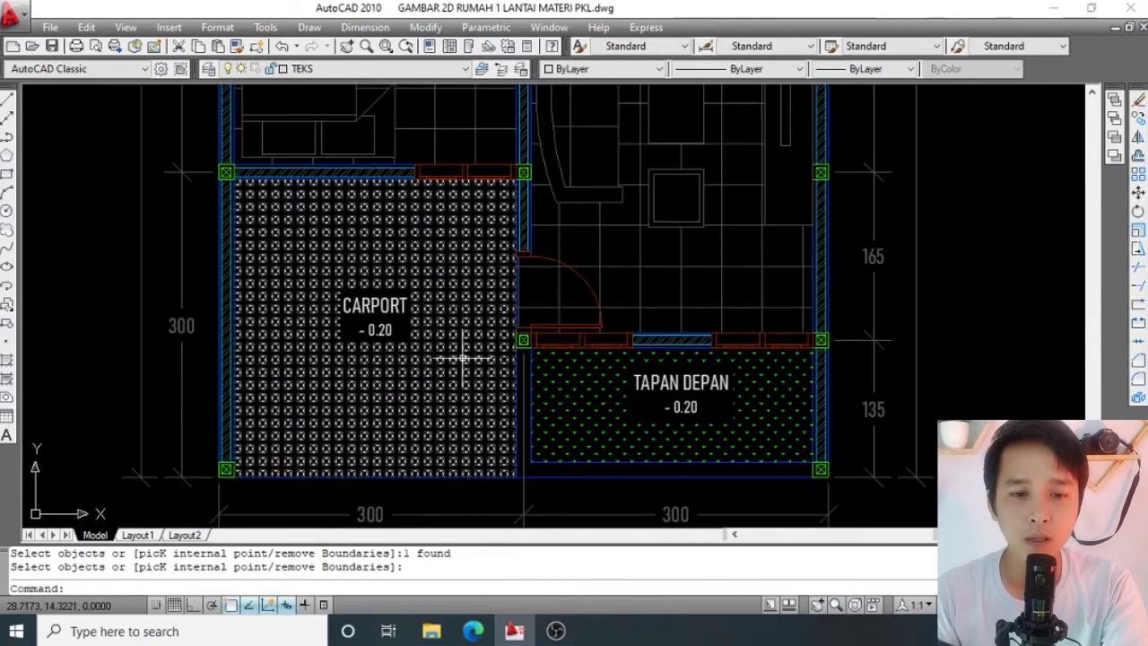
scroll(462, 358, "down", 5)
scroll(547, 269, "up", 2)
scroll(565, 238, "up", 2)
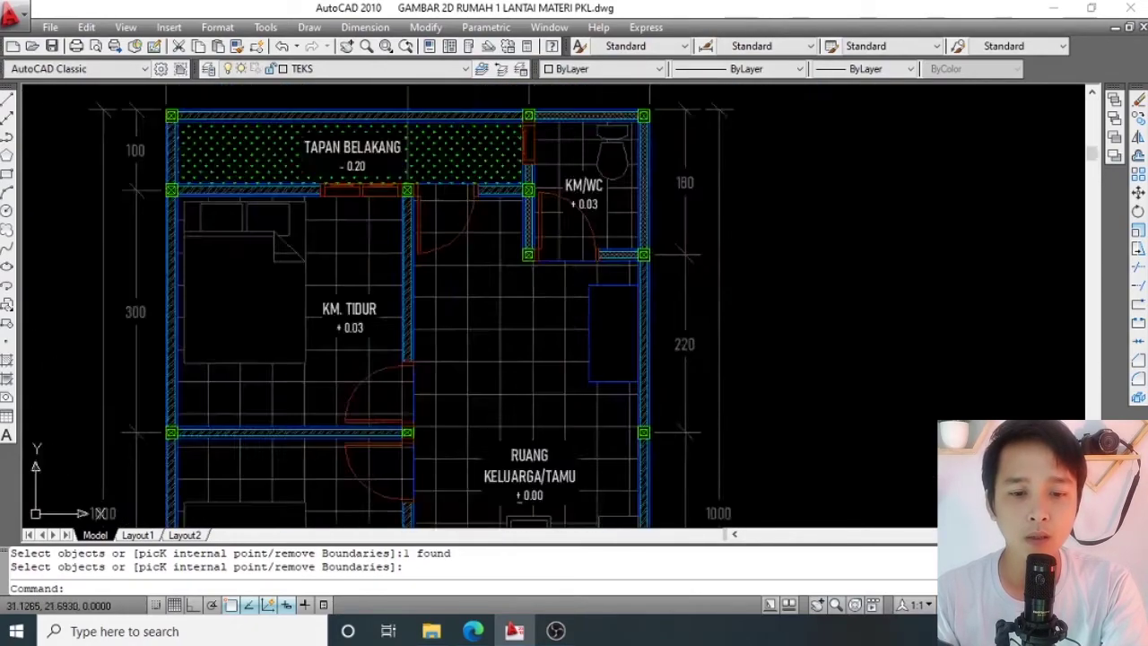
scroll(599, 189, "up", 3)
middle_click_drag(604, 186, 587, 228)
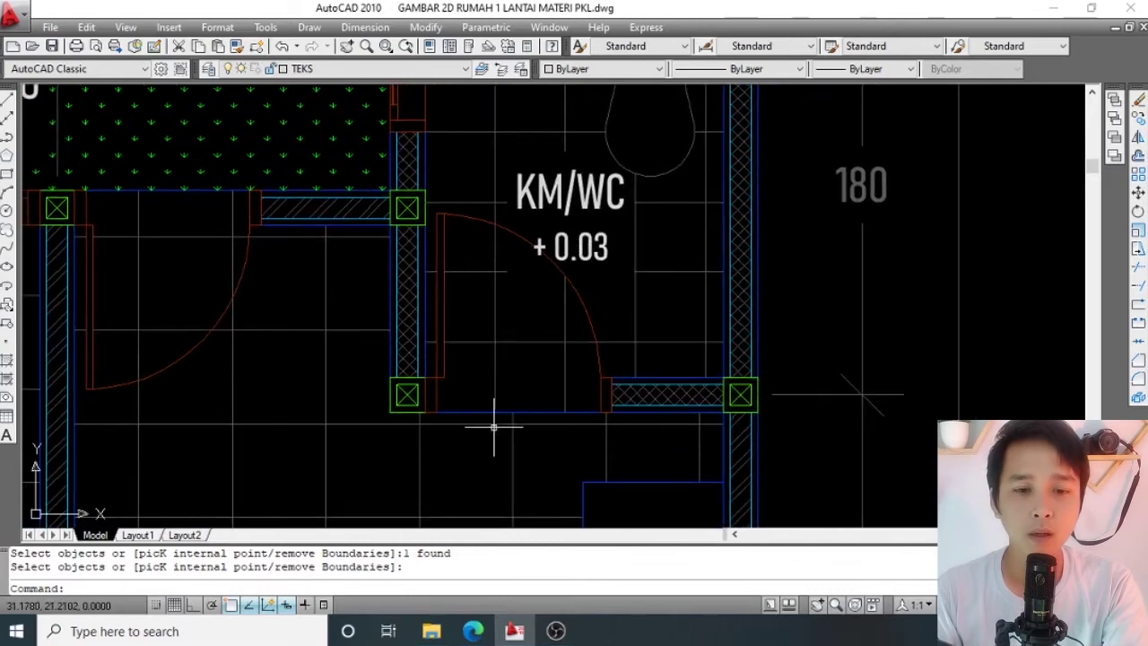
middle_click_drag(494, 428, 500, 330)
scroll(473, 359, "down", 4)
scroll(487, 333, "up", 2)
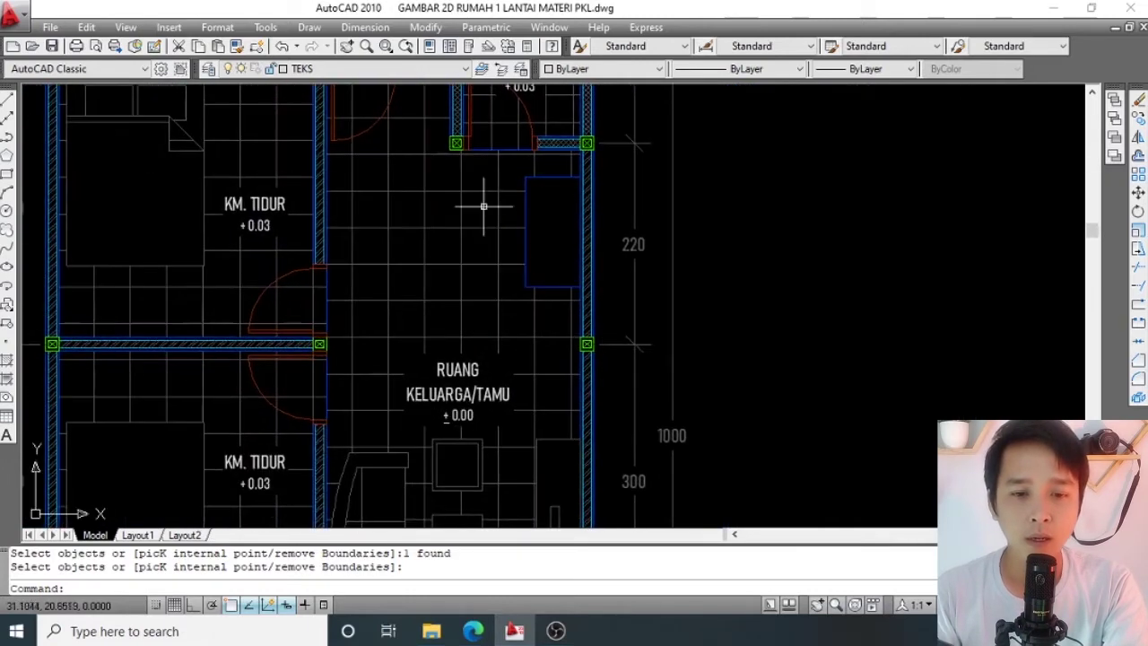
middle_click_drag(410, 209, 419, 280)
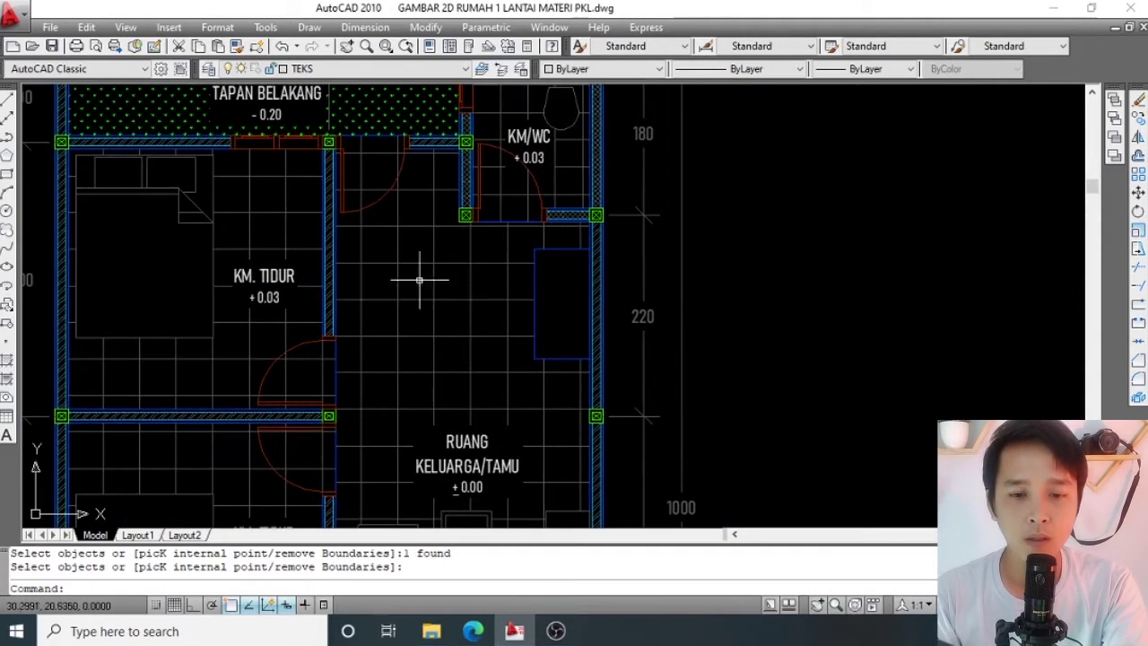
scroll(481, 215, "up", 1)
middle_click_drag(514, 252, 487, 328)
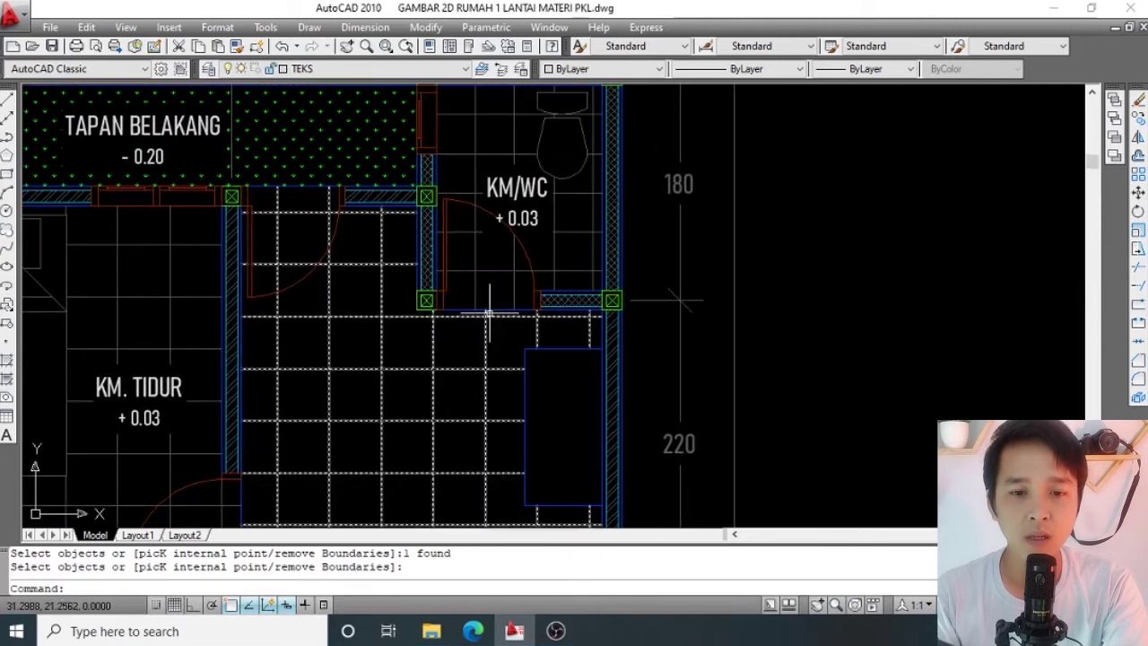
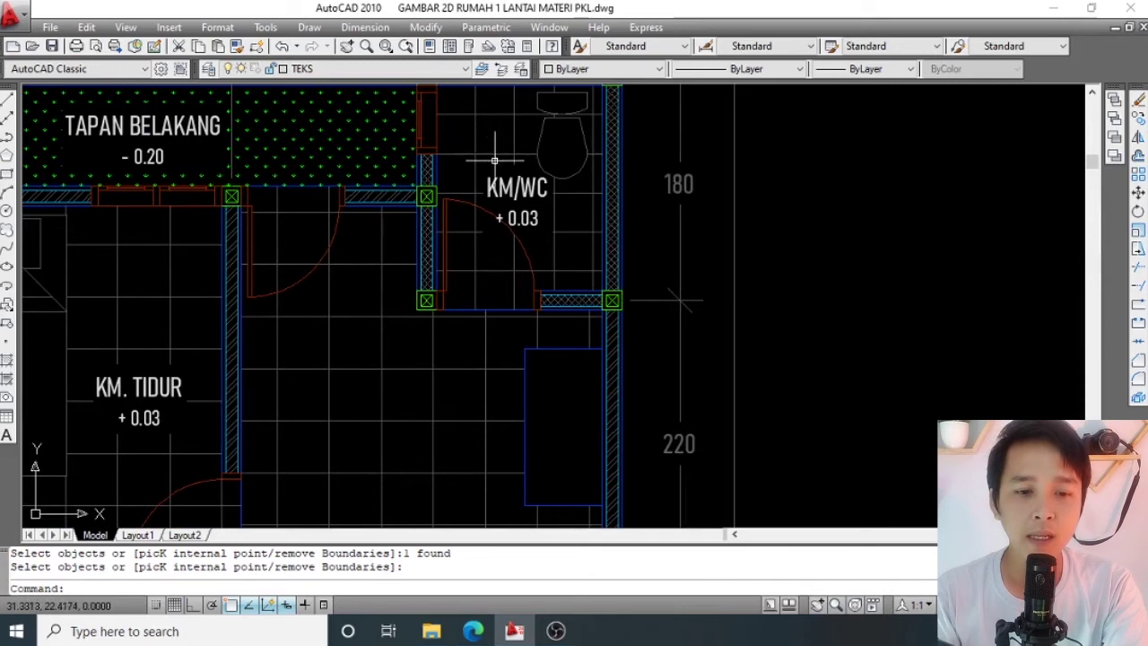
Edit the KM/WC elevation text to change its + 0.03 level to a negative value.
middle_click_drag(494, 159, 522, 157)
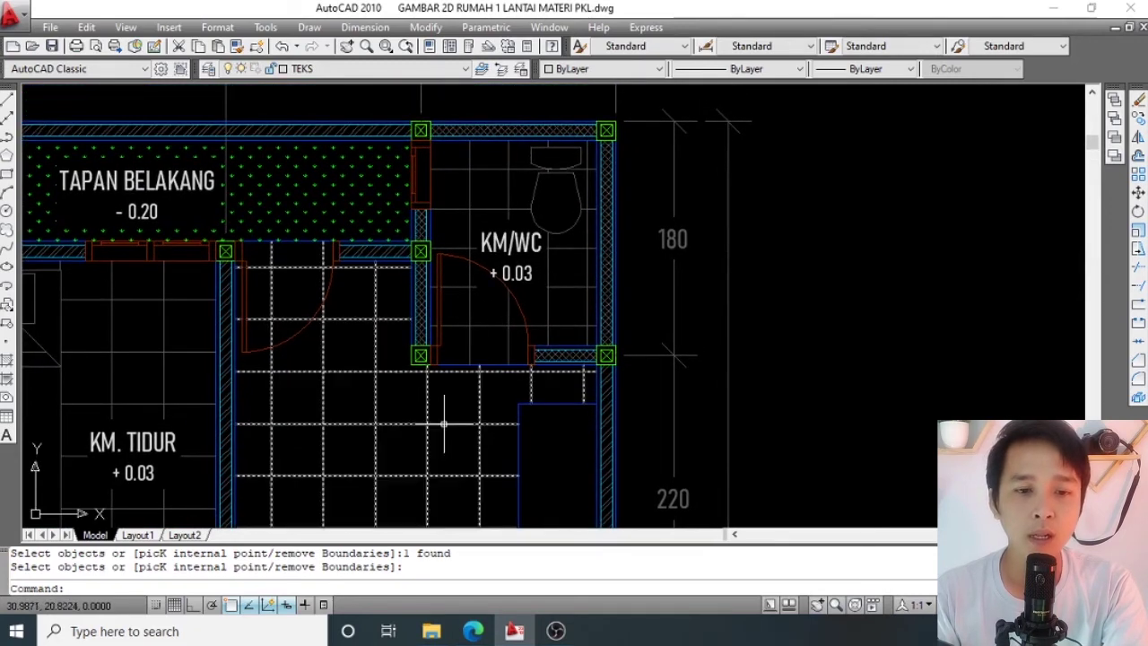
scroll(513, 278, "up", 2)
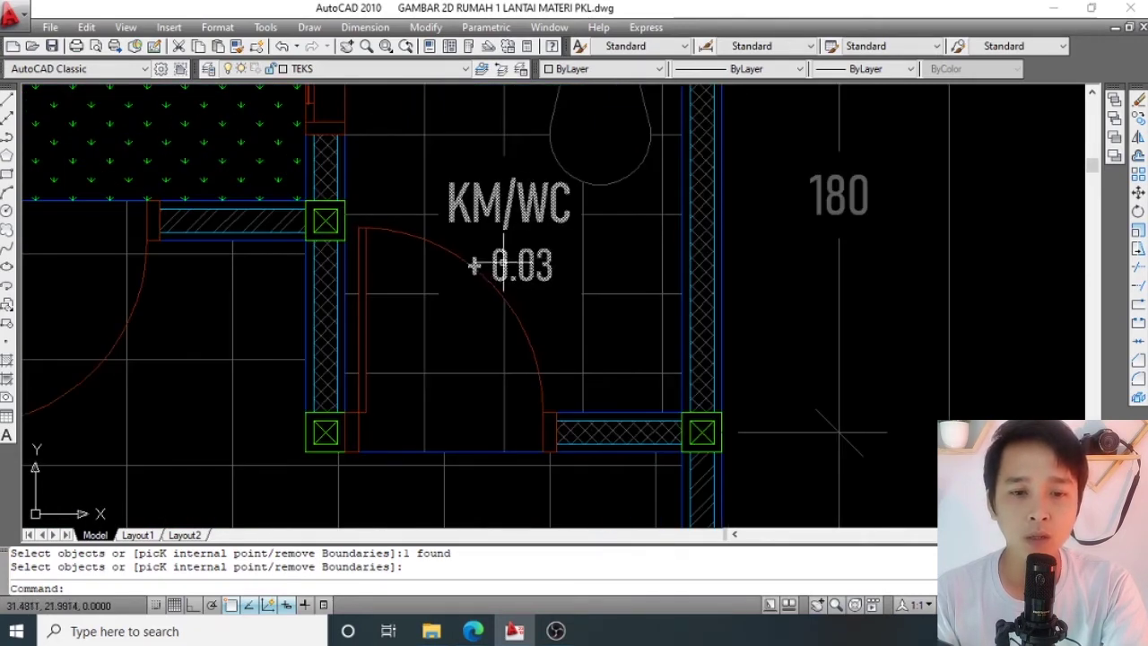
double_click(474, 265)
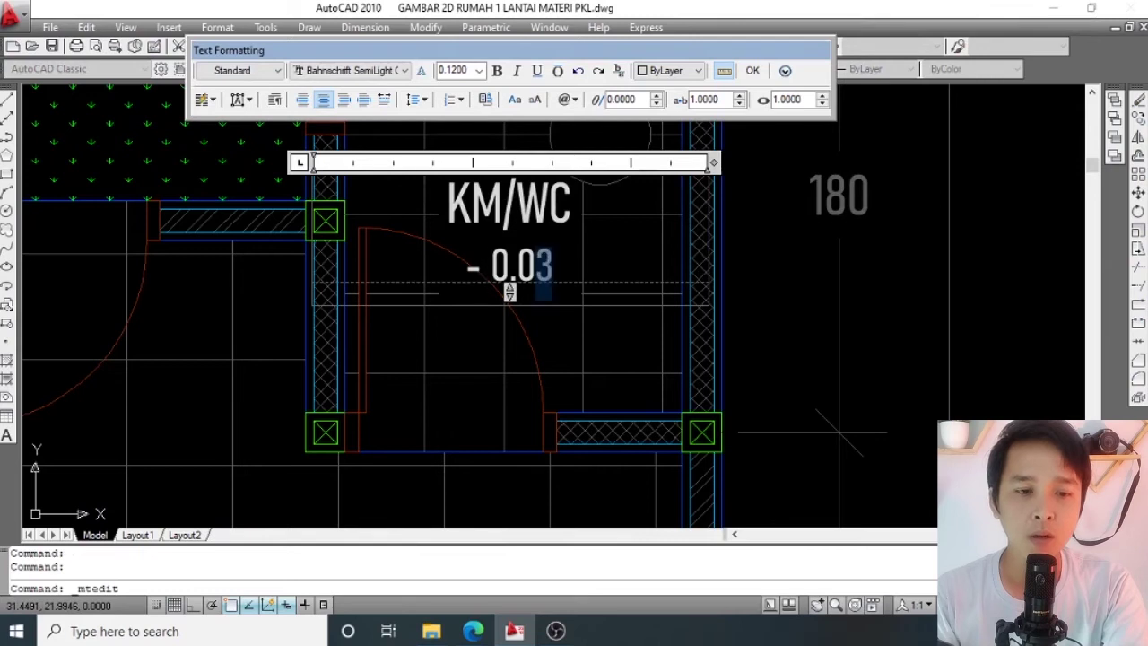
type("5")
left_click(564, 316)
scroll(551, 307, "down", 3)
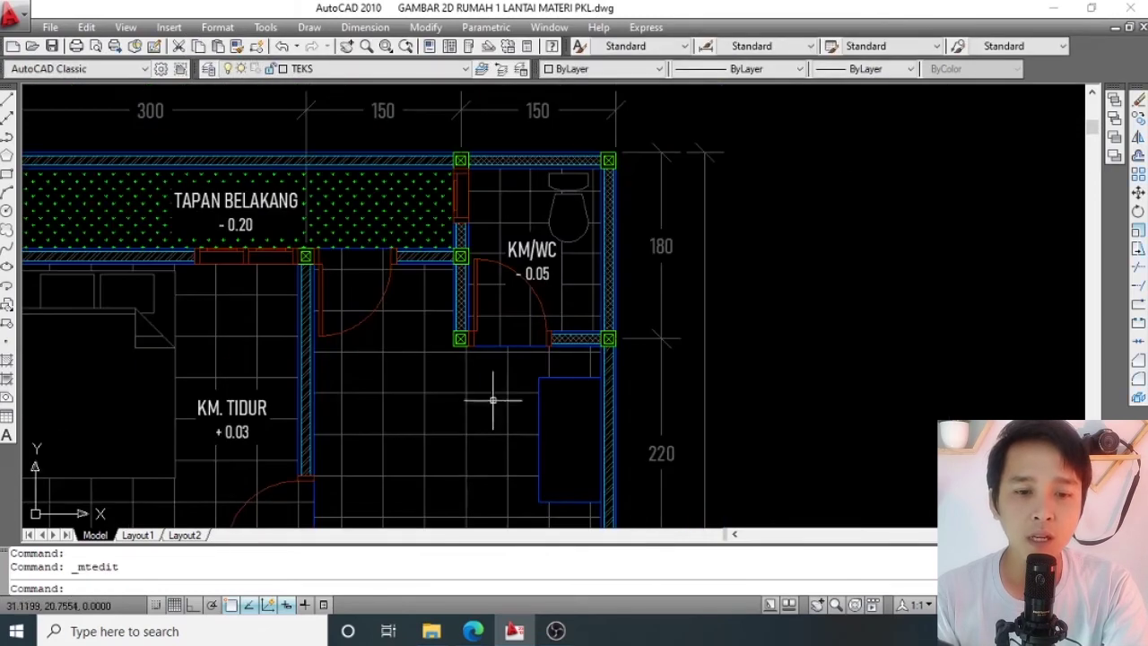
scroll(410, 440, "down", 4)
scroll(458, 374, "up", 5)
scroll(473, 330, "up", 5)
scroll(508, 266, "down", 3)
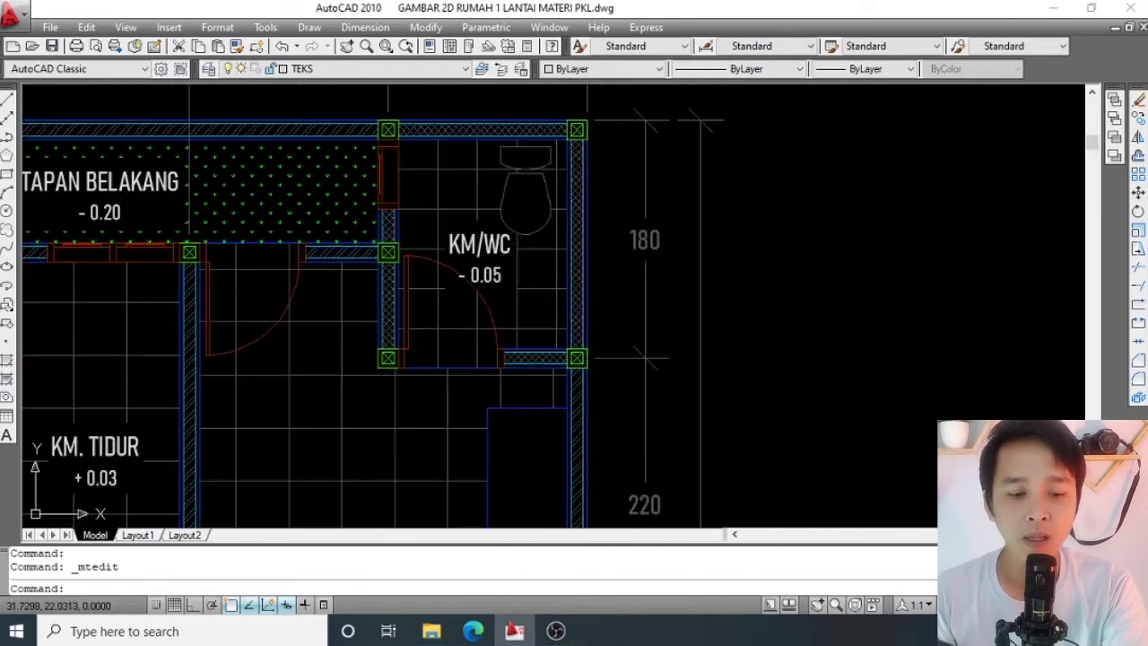
scroll(509, 267, "up", 3)
Correct the final digit so the KM/WC elevation label reads - 0.03.
left_click(507, 269)
double_click(457, 289)
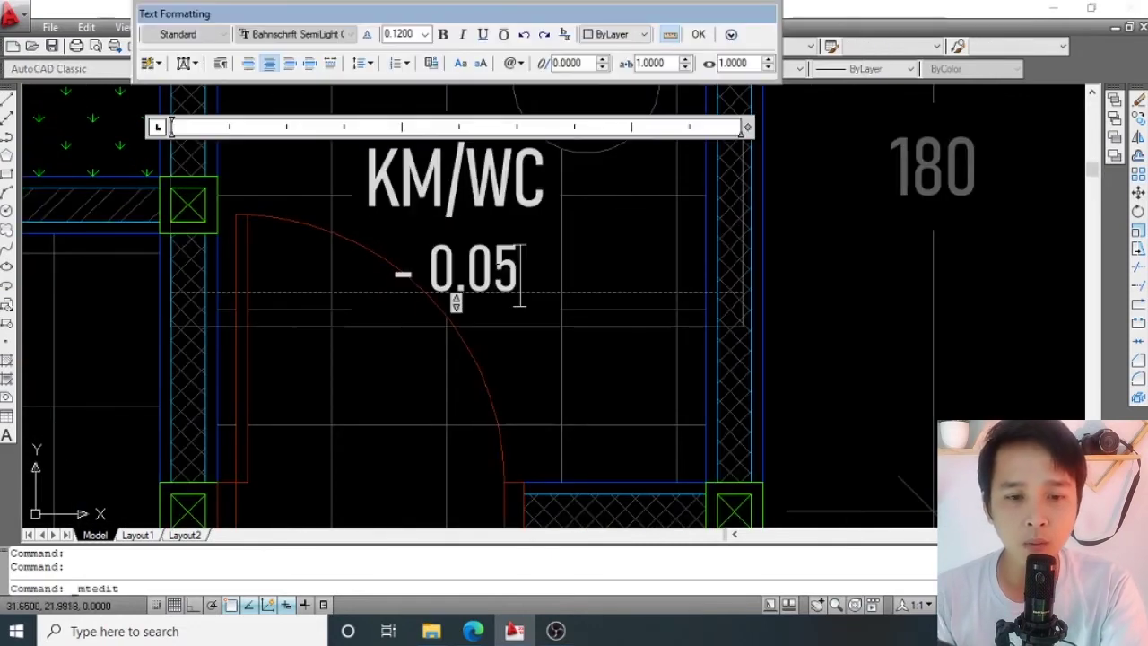
key("shift+Left")
left_click(503, 371)
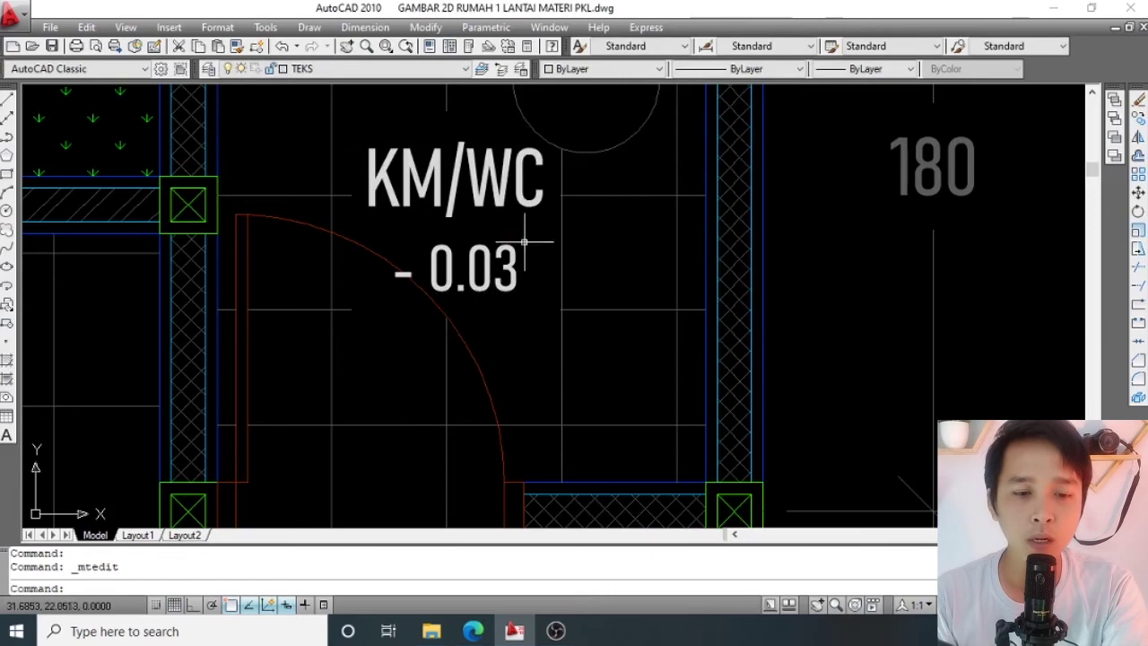
scroll(520, 243, "down", 4)
scroll(592, 224, "down", 2)
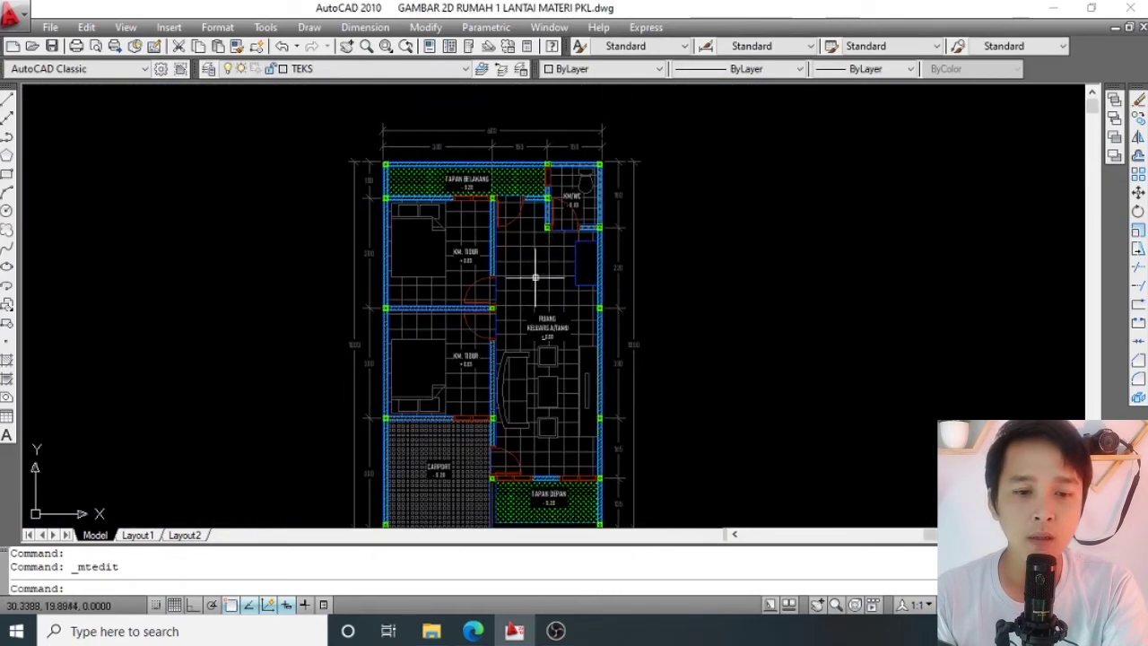
Copy the TAPAN DEPAN / - 0.20 label straight down below the floor plan.
scroll(538, 269, "up", 2)
middle_click_drag(529, 287, 529, 256)
scroll(532, 306, "down", 3)
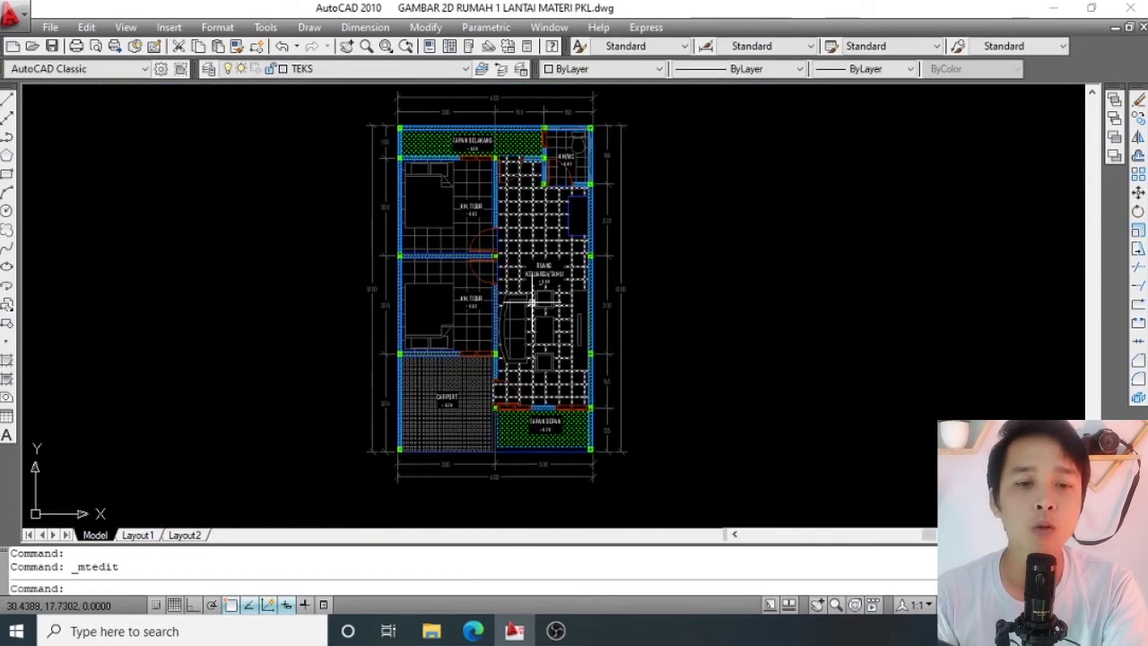
scroll(487, 166, "up", 5)
scroll(487, 166, "down", 4)
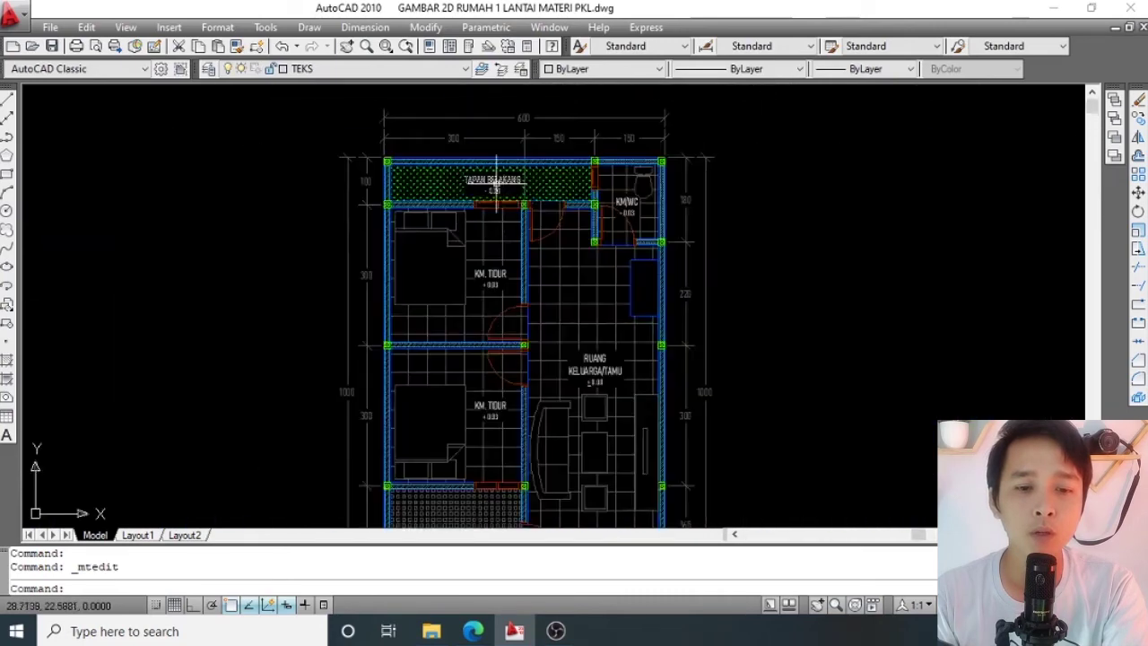
scroll(518, 240, "down", 2)
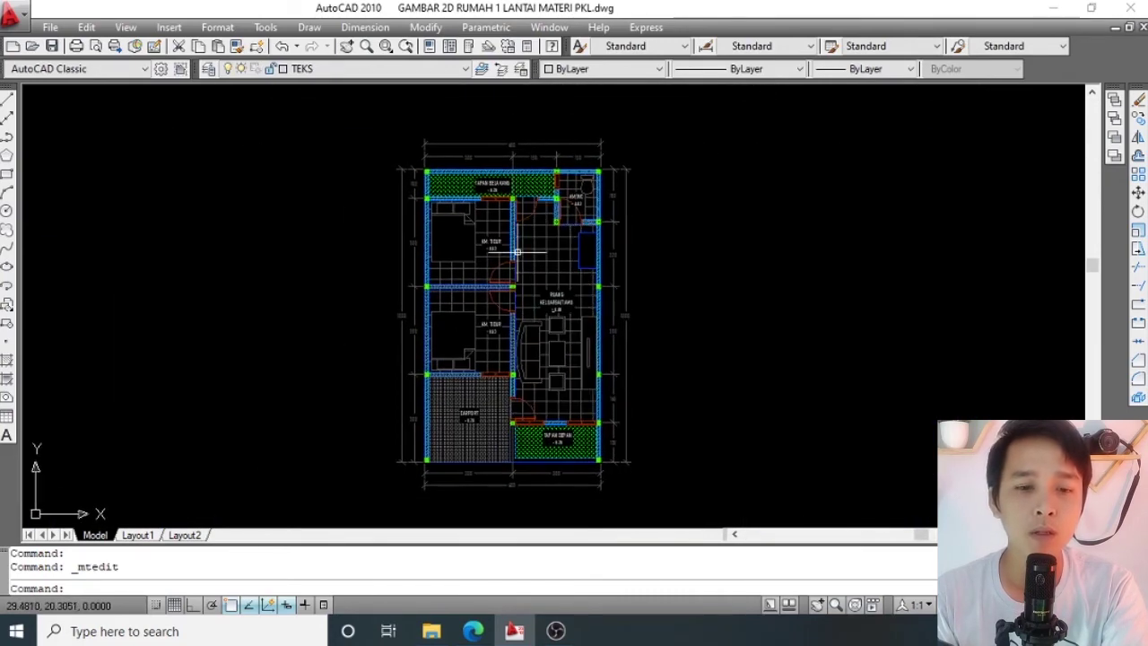
scroll(527, 184, "up", 4)
scroll(530, 181, "up", 2)
key("Escape")
scroll(554, 225, "down", 3)
scroll(554, 269, "down", 3)
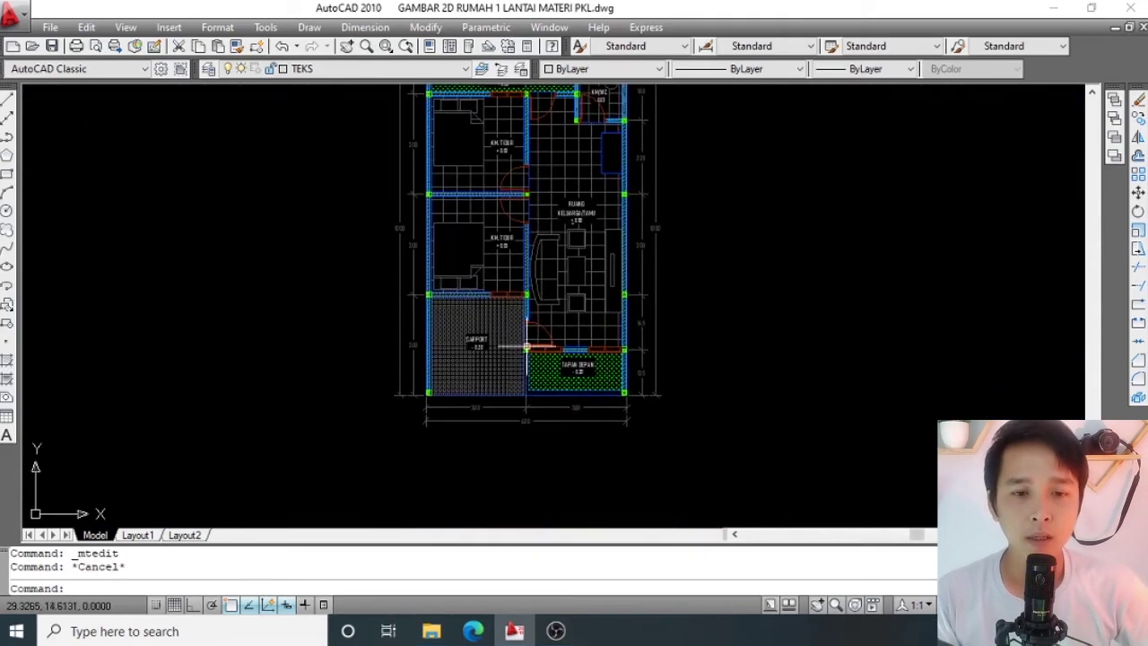
middle_click_drag(526, 346, 521, 328)
scroll(466, 410, "up", 2)
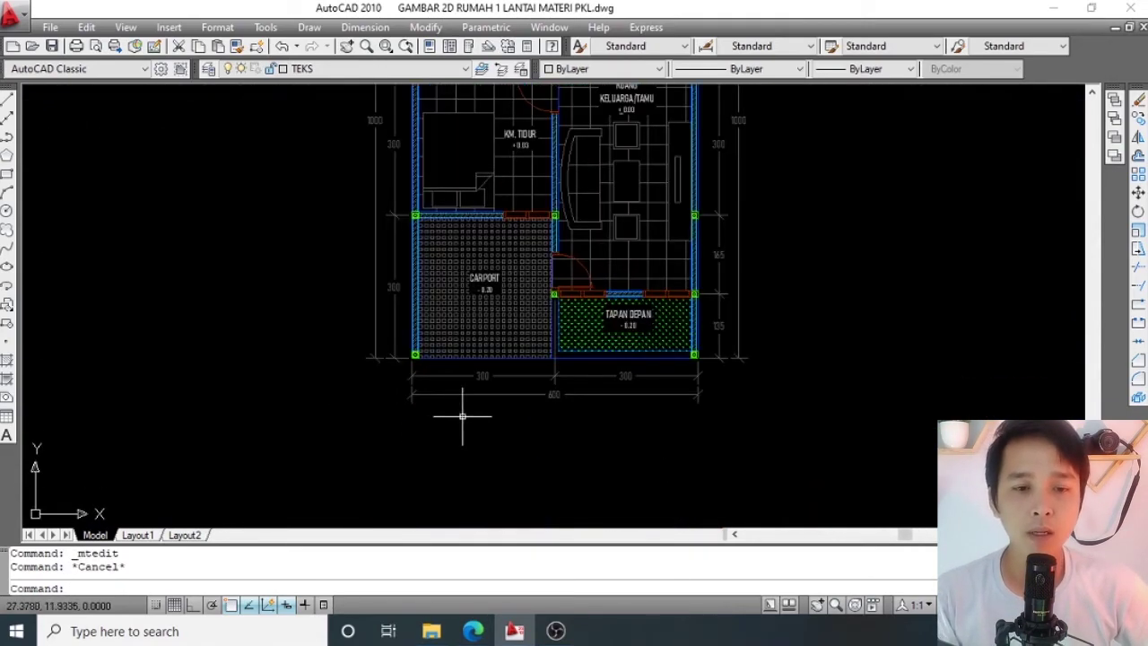
scroll(628, 296, "up", 3)
scroll(664, 283, "up", 2)
left_click(639, 260)
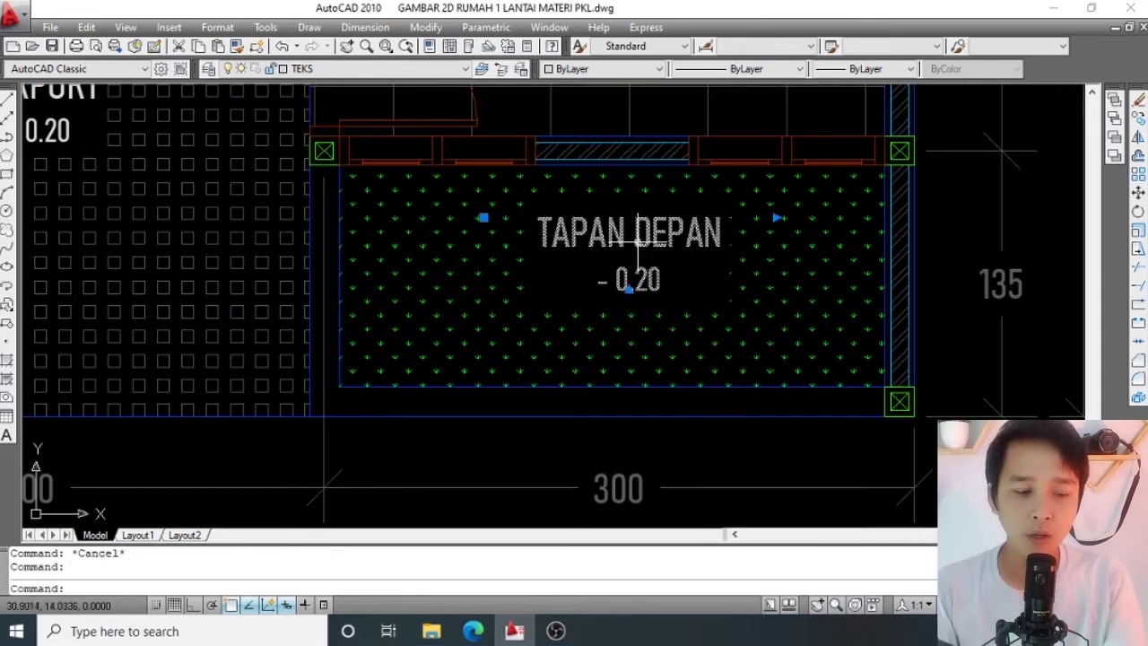
type("CO")
key("Return")
left_click(640, 266)
scroll(642, 265, "down", 2)
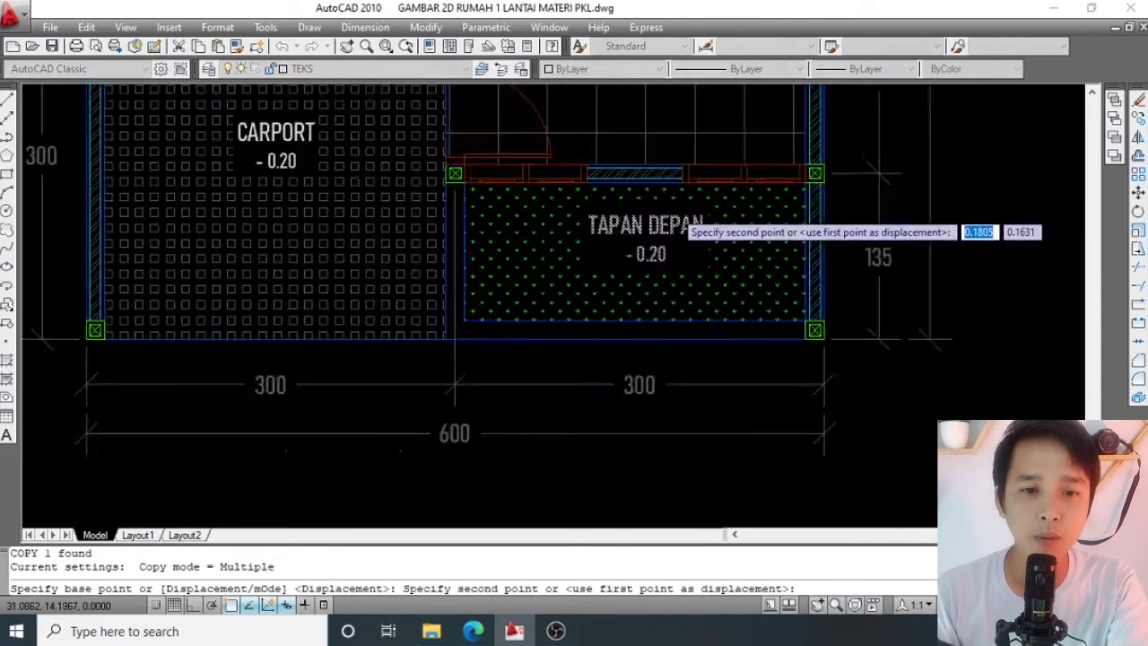
scroll(653, 259, "down", 3)
key("F8")
key("F8")
scroll(474, 330, "up", 4)
left_click(474, 330)
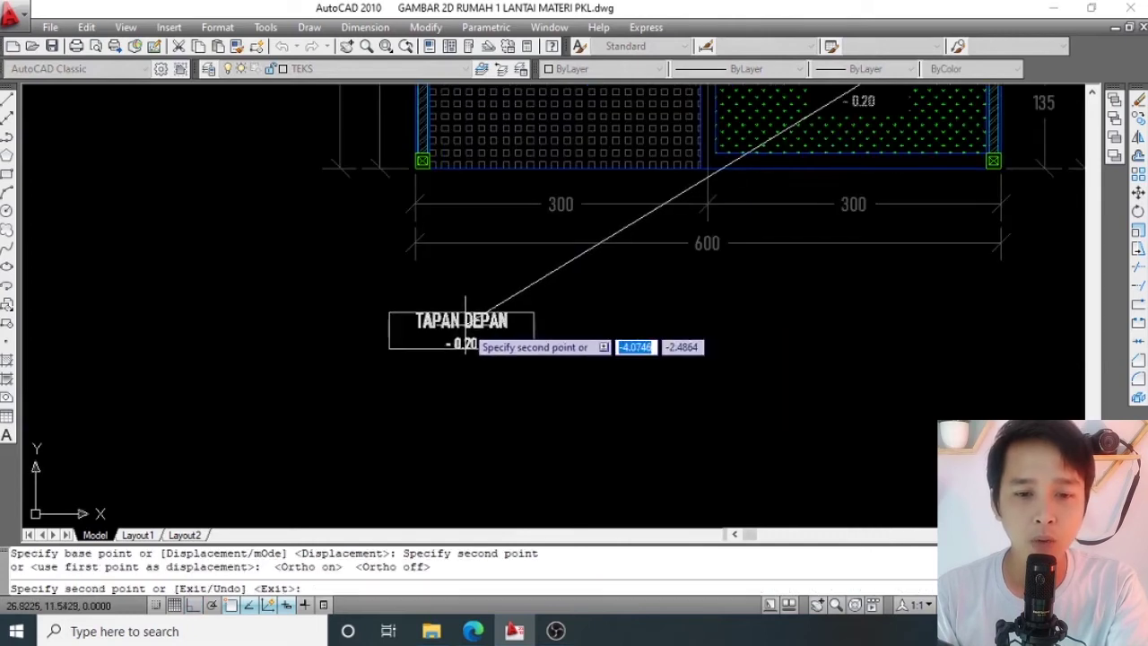
key("Escape")
Set the copied label's text to Left justification.
scroll(454, 314, "up", 2)
double_click(453, 314)
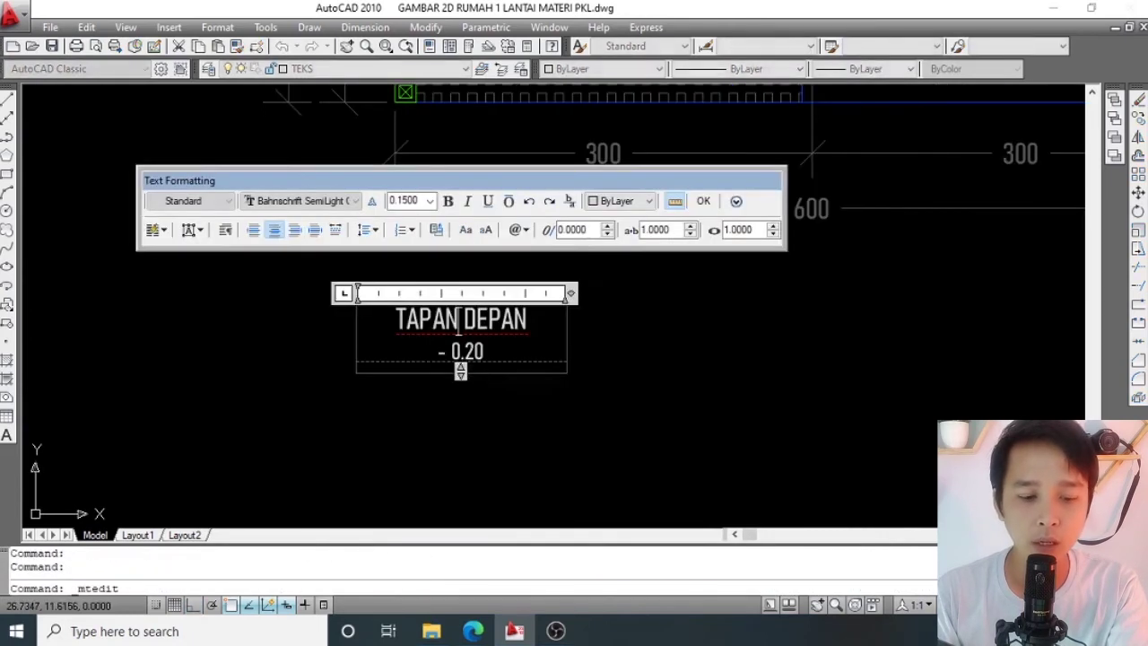
left_click(252, 233)
left_click(485, 302)
Move the copied label under the overall 600 dimension.
left_click(417, 372)
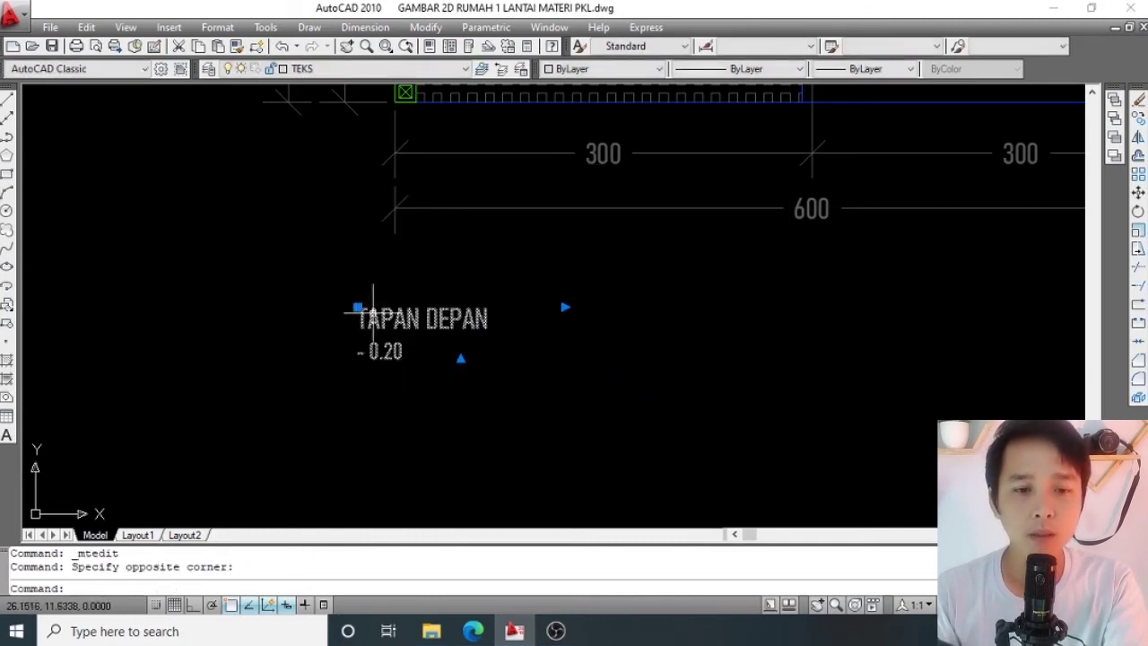
left_click(371, 302)
type("m")
key("Return")
left_click(434, 362)
left_click(473, 360)
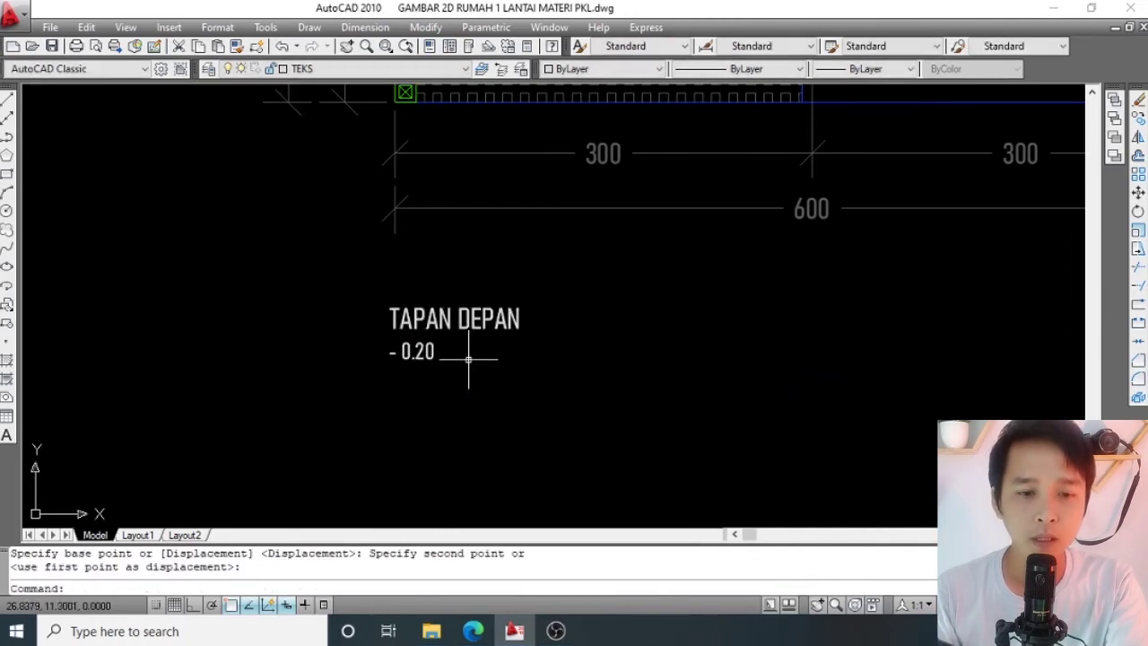
scroll(469, 359, "down", 2)
Draw a horizontal polyline across the copied TAPAN DEPAN label.
scroll(423, 269, "up", 3)
middle_click_drag(422, 269, 427, 315)
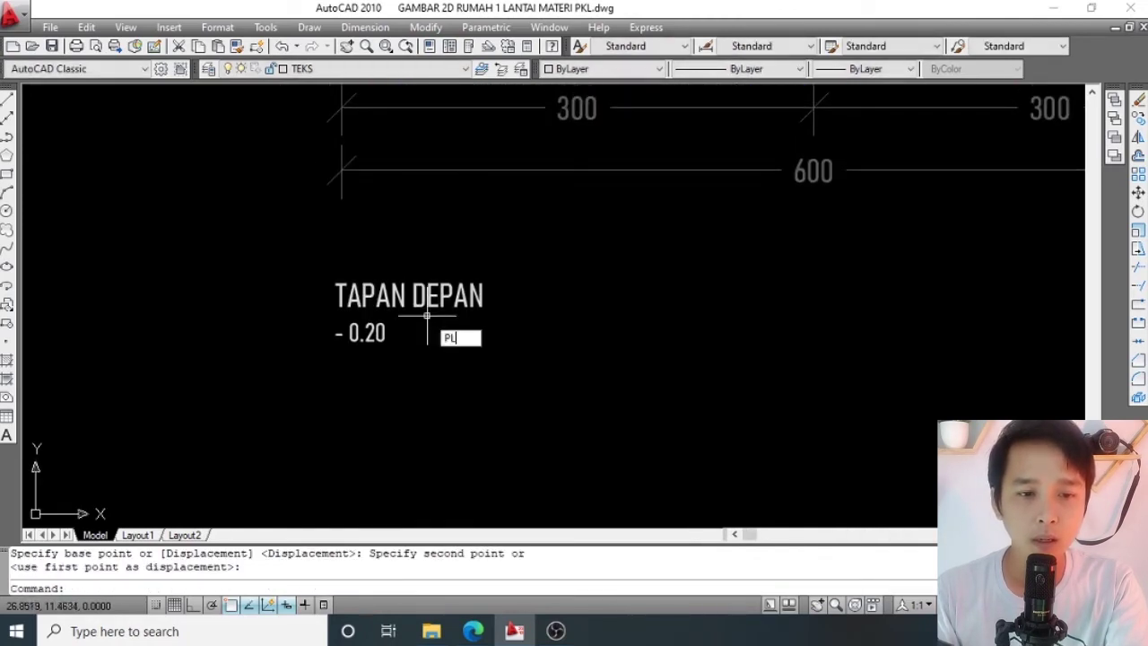
key("Return")
scroll(352, 315, "up", 3)
left_click(312, 309)
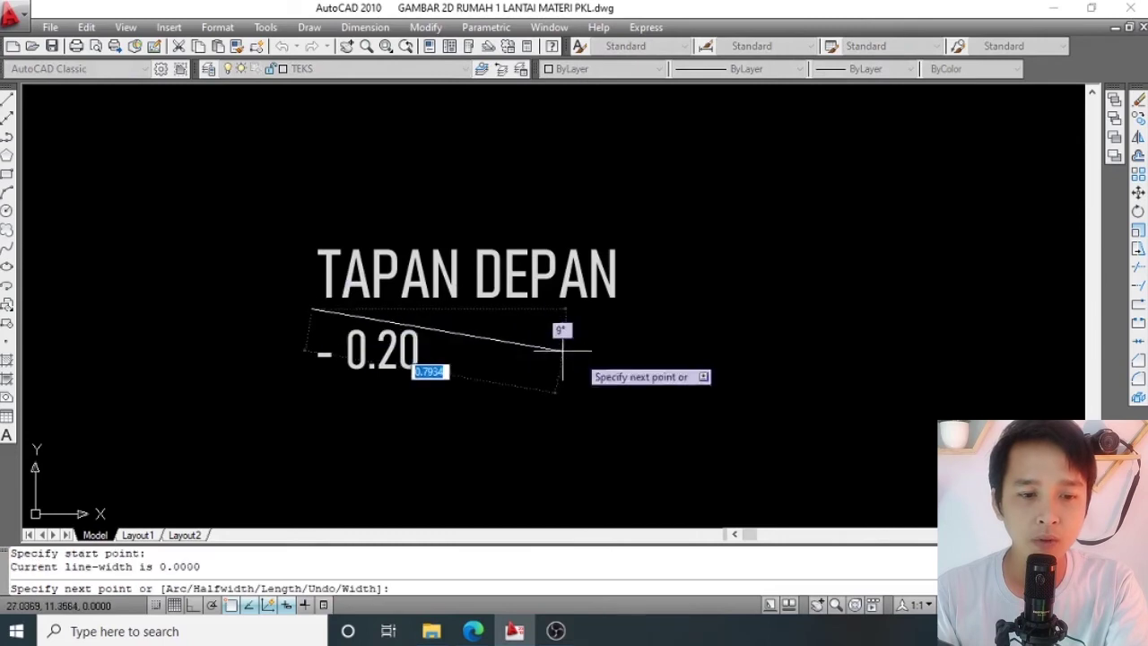
key("F8")
left_click(795, 330)
key("Return")
Duplicate the horizontal line to form a trial double line.
left_click_drag(748, 295, 714, 354)
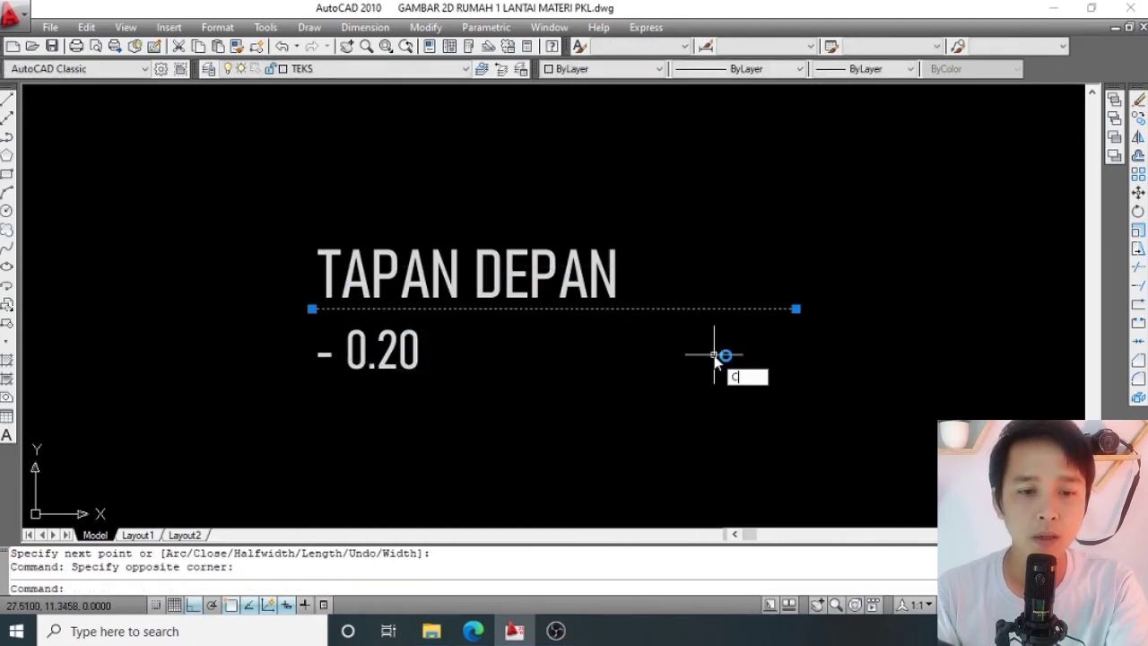
type("o")
key("Return")
scroll(655, 347, "up", 2)
left_click(641, 343)
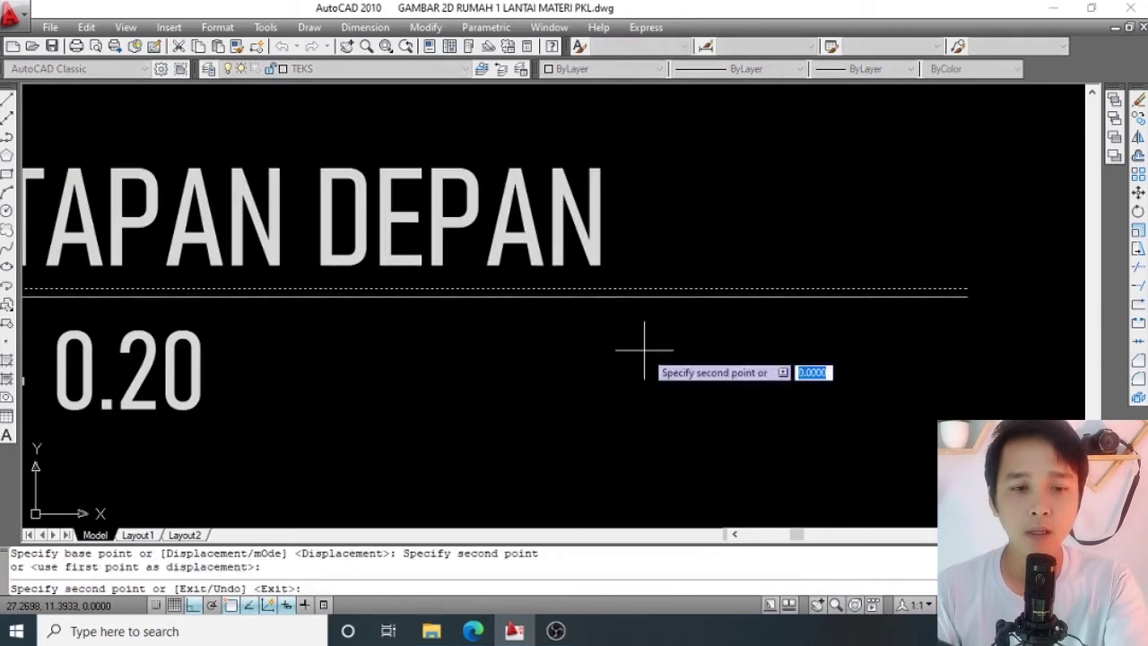
scroll(643, 350, "down", 3)
key("Return")
scroll(666, 316, "up", 2)
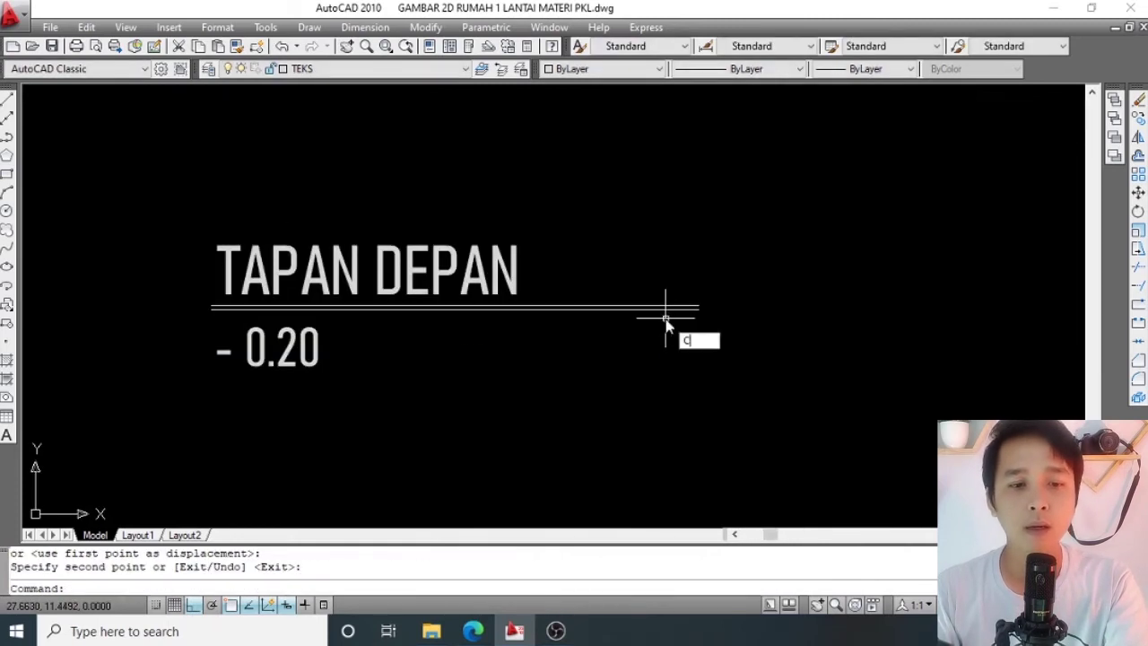
Draw a trial marker circle on the line; a follow-up polyline is cancelled.
key("Return")
left_click(648, 306)
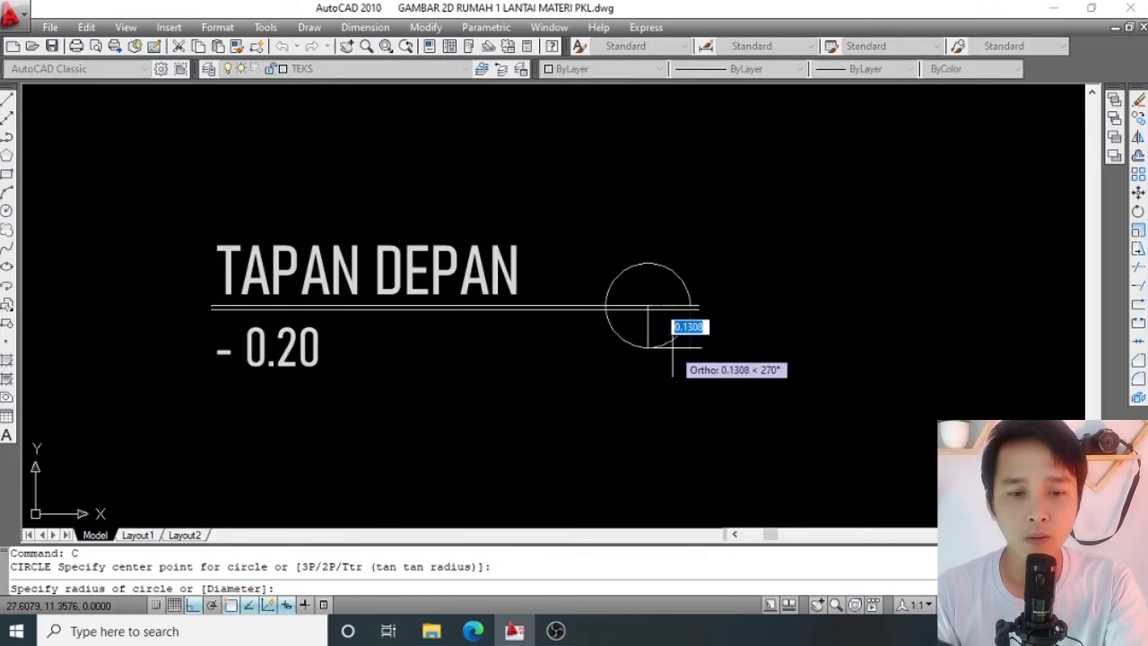
left_click(672, 347)
middle_click_drag(661, 320, 641, 317)
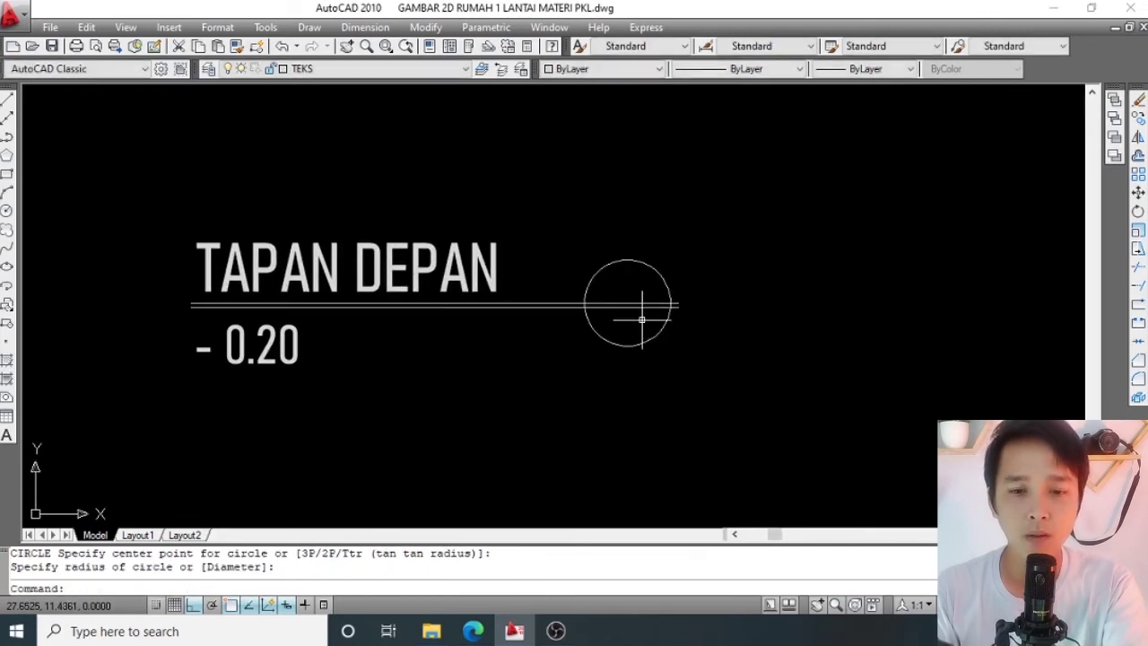
type("pl")
key("Return")
left_click(634, 345)
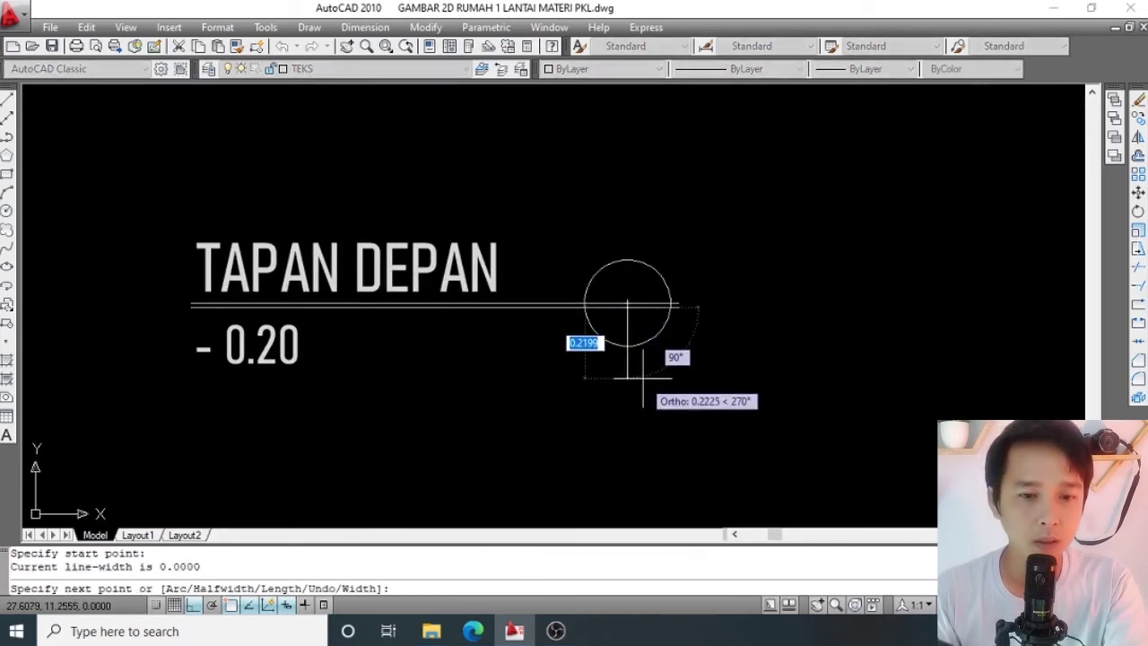
key("Escape")
key("Return")
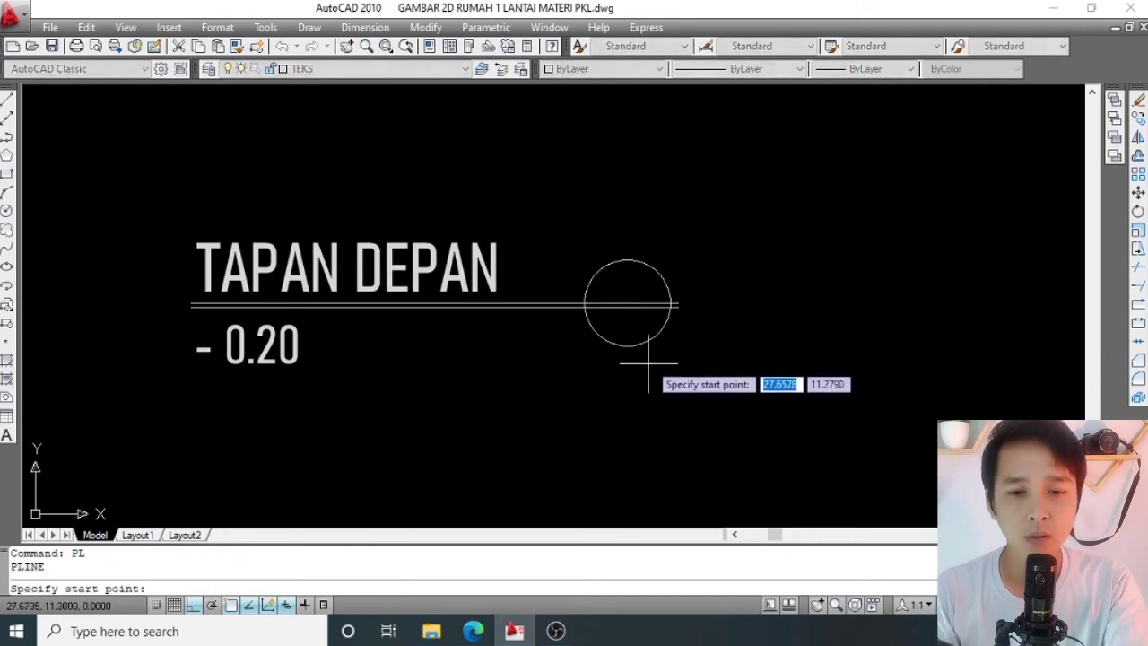
key("Escape")
Erase the trial circle and double line beside TAPAN DEPAN.
left_click(692, 261)
left_click(563, 358)
type("e")
key("Return")
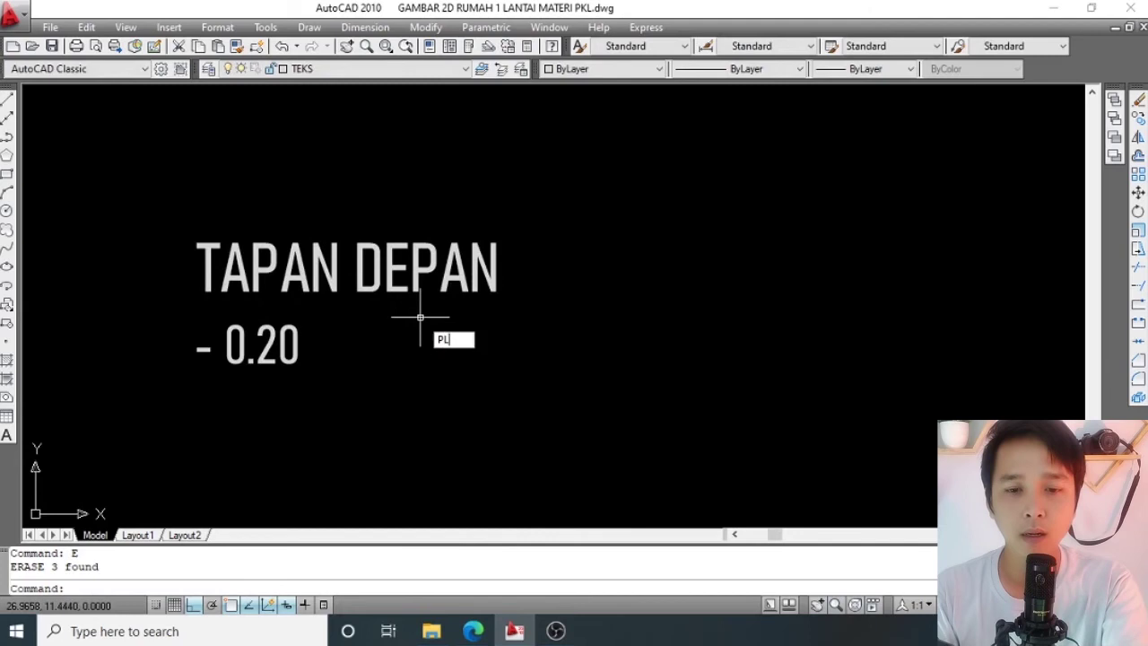
Draw an orthogonal horizontal polyline under TAPAN DEPAN, extending past the text's right edge.
key("Return")
left_click(187, 304)
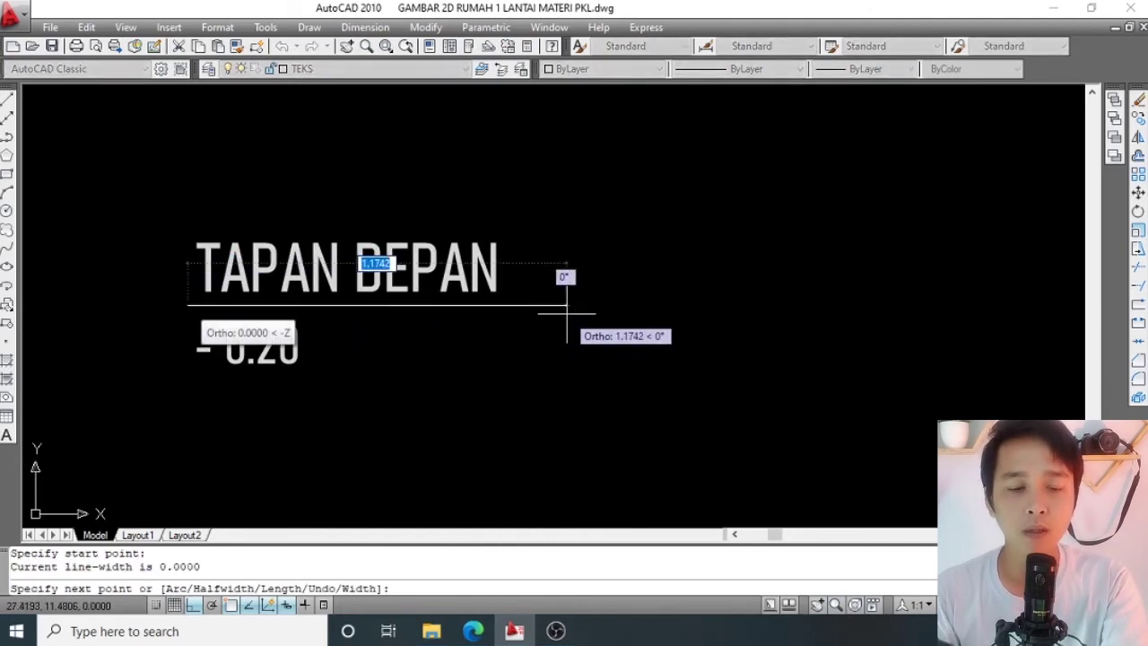
key("F8")
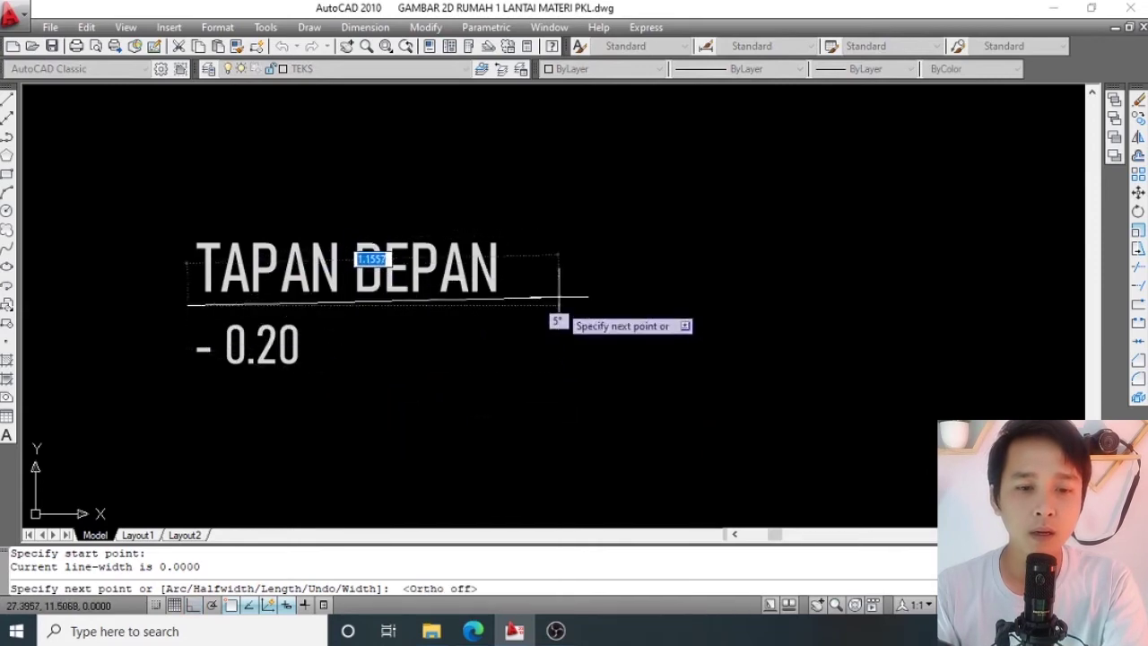
key("F8")
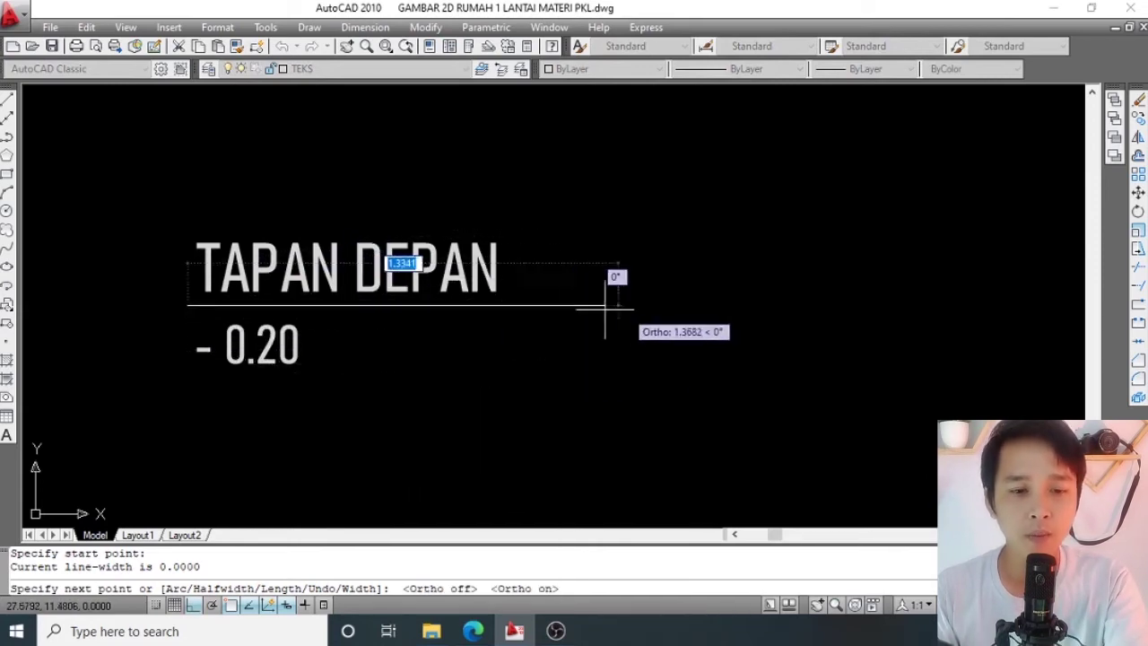
left_click(620, 305)
key("Return")
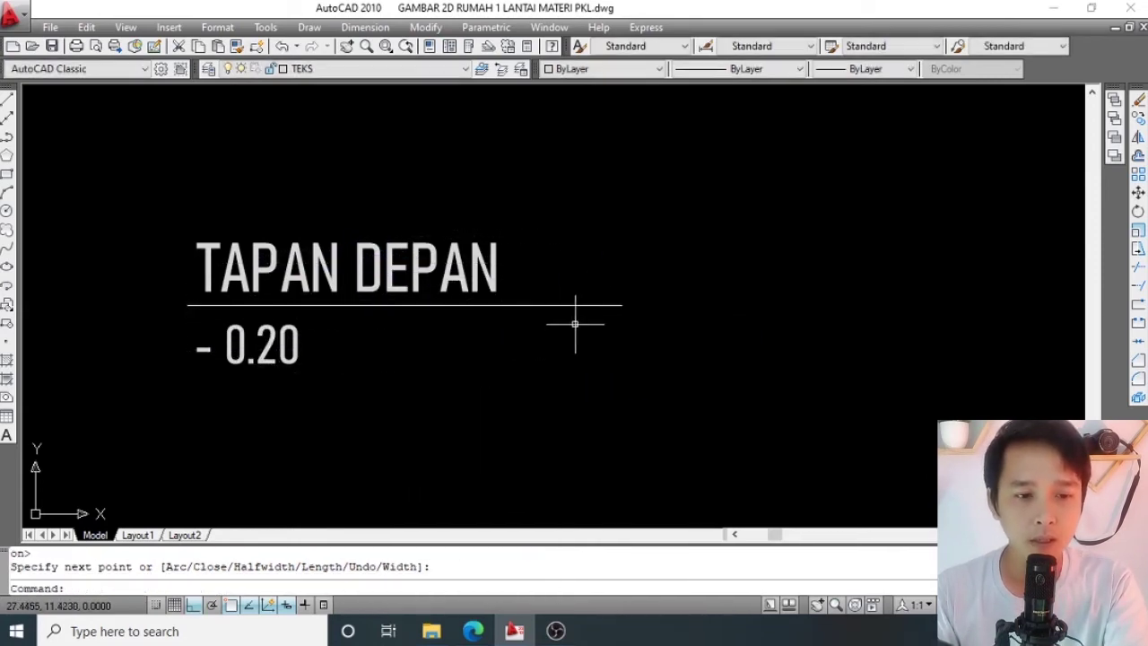
Copy the new line slightly downward to make a double line.
left_click(534, 333)
key("Escape")
key("Return")
left_click(530, 305)
scroll(434, 338, "up", 1)
key("Return")
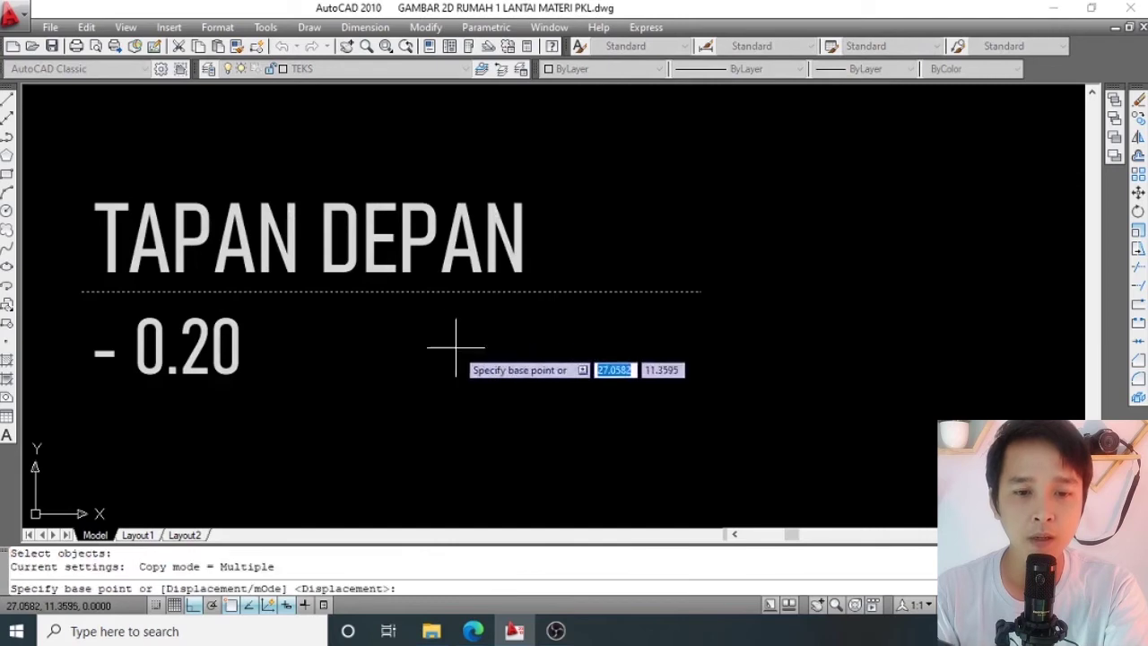
left_click(455, 344)
left_click(456, 355)
key("Return")
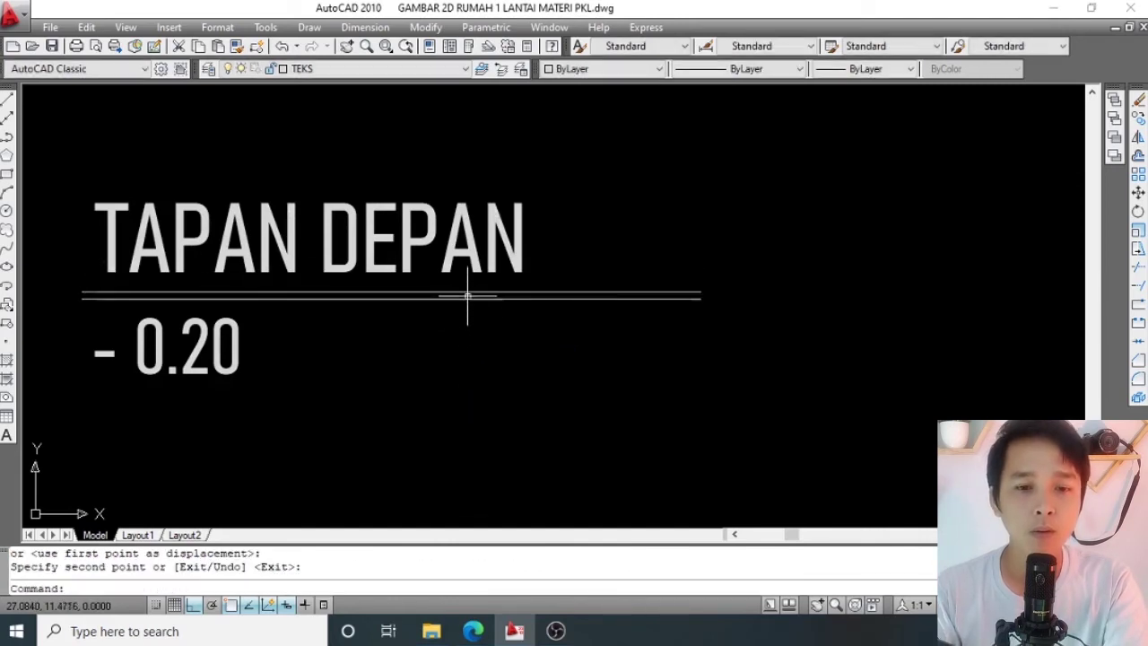
scroll(470, 299, "down", 1)
middle_click_drag(573, 299, 573, 312)
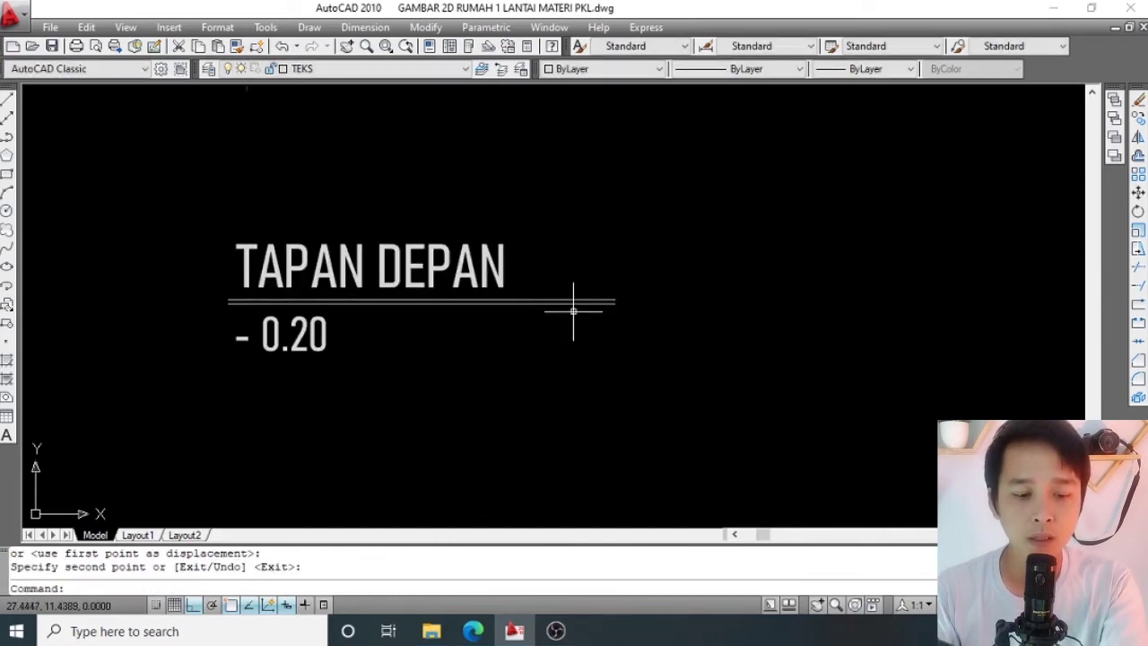
scroll(565, 303, "up", 2)
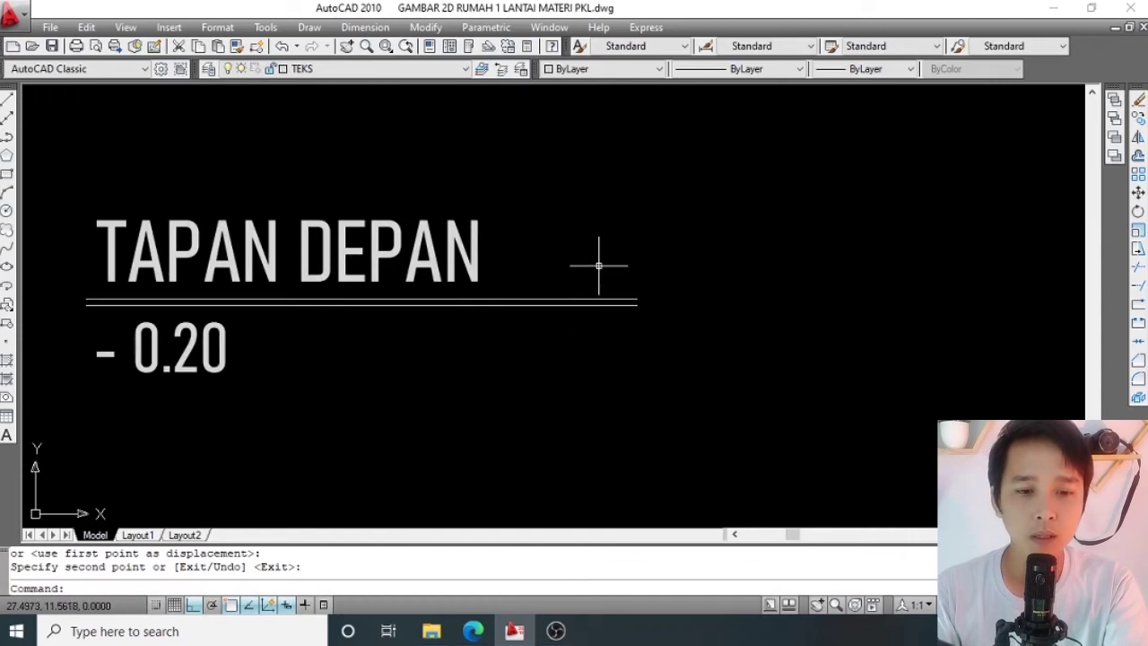
type("c")
key("Return")
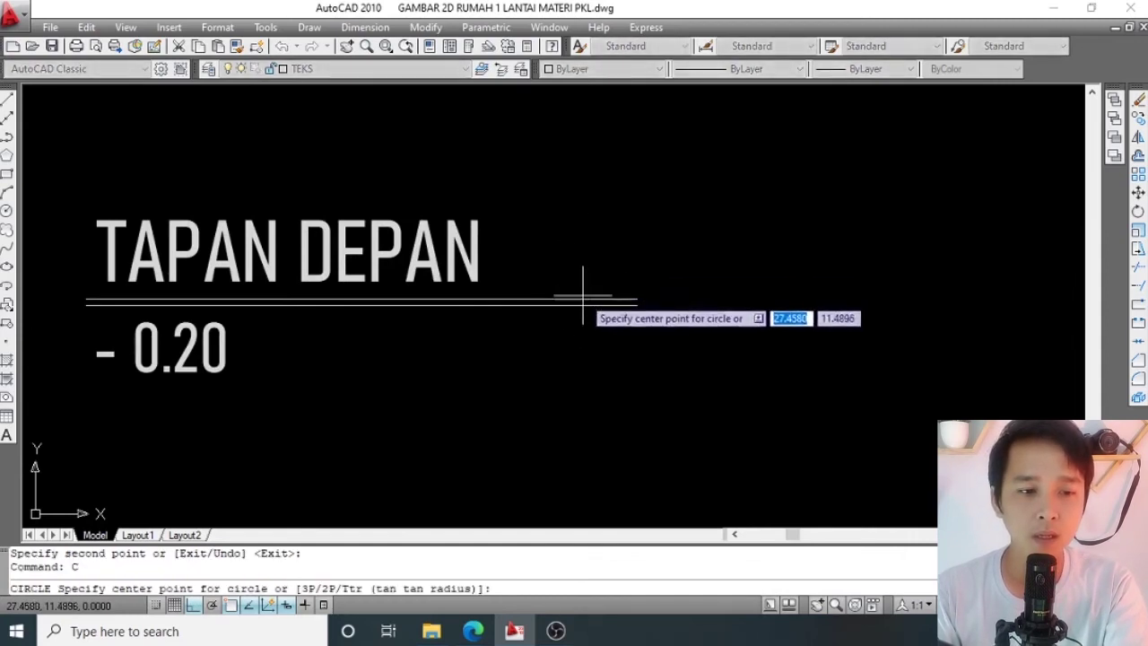
Draw a small circle centred on the double line's right end.
left_click(581, 300)
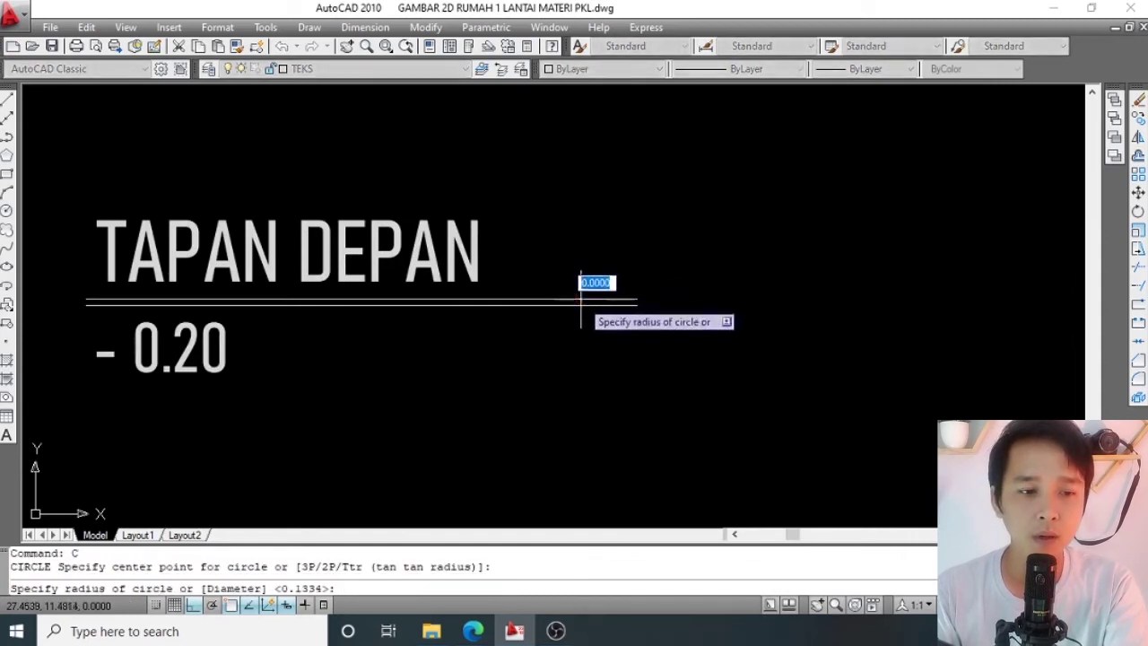
left_click(591, 347)
scroll(566, 278, "down", 2)
scroll(565, 237, "down", 2)
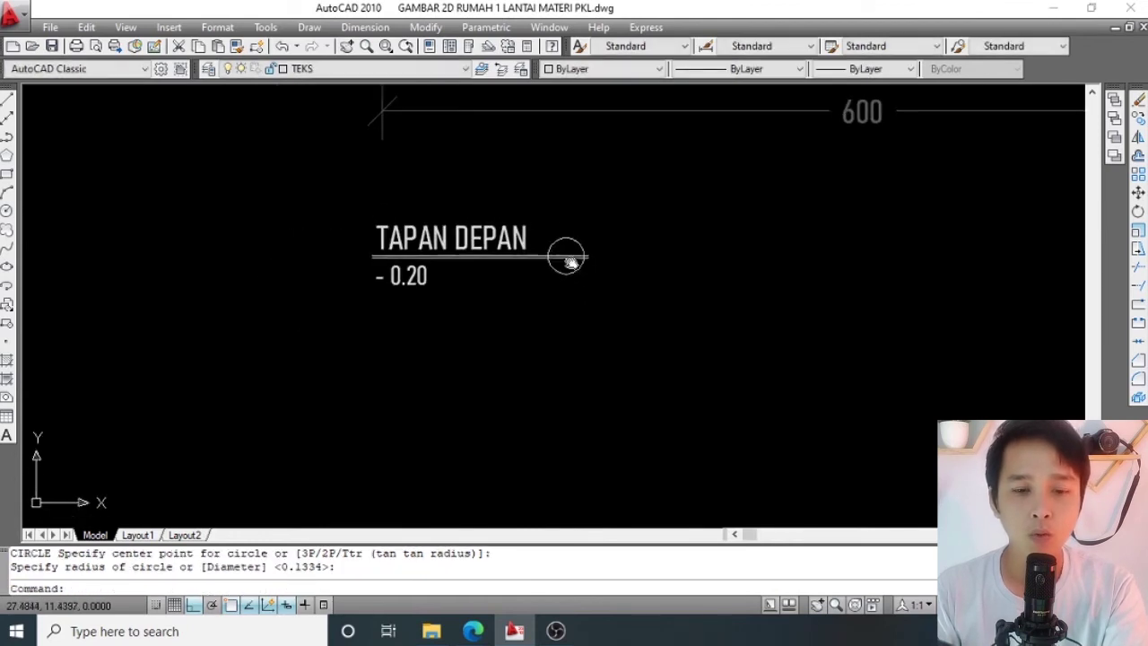
scroll(489, 253, "up", 3)
scroll(498, 253, "down", 1)
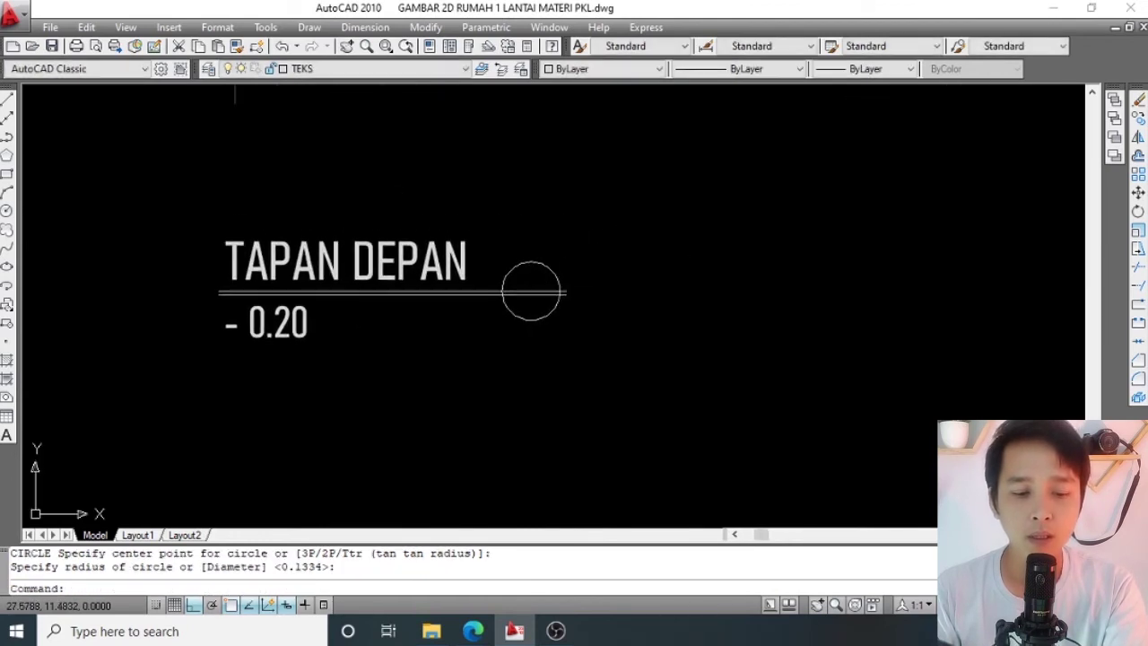
Draw a vertical line rising from the circle's centre above the circle.
type("l")
key("Return")
scroll(529, 287, "up", 1)
scroll(523, 283, "up", 1)
scroll(523, 283, "down", 1)
left_click(527, 289)
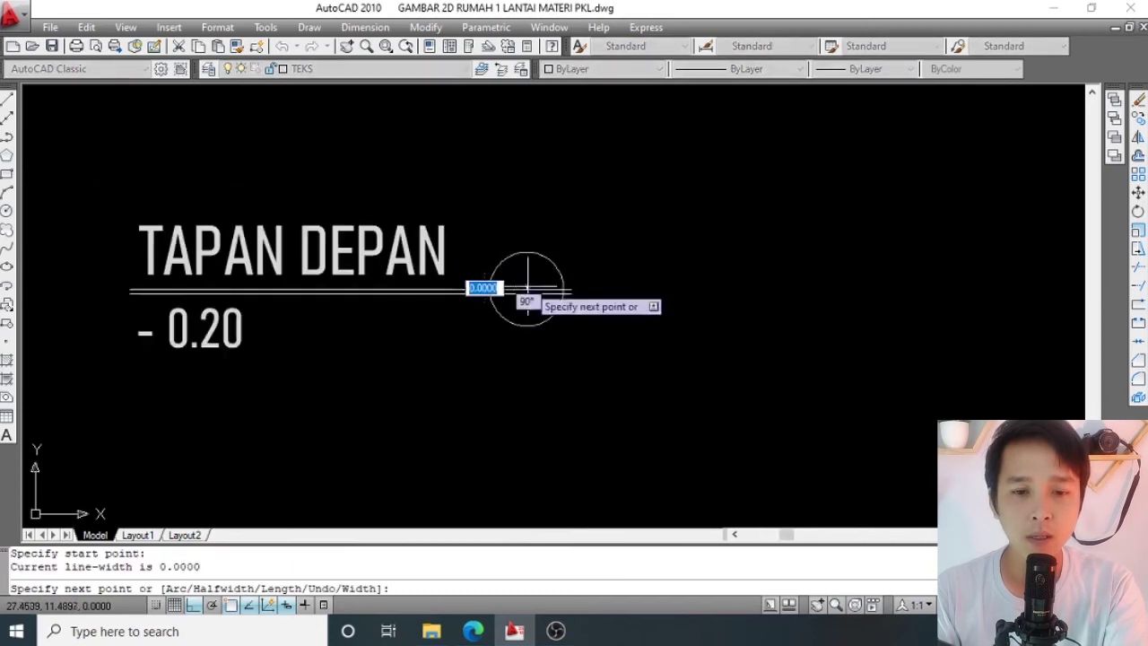
left_click(537, 235)
key("Return")
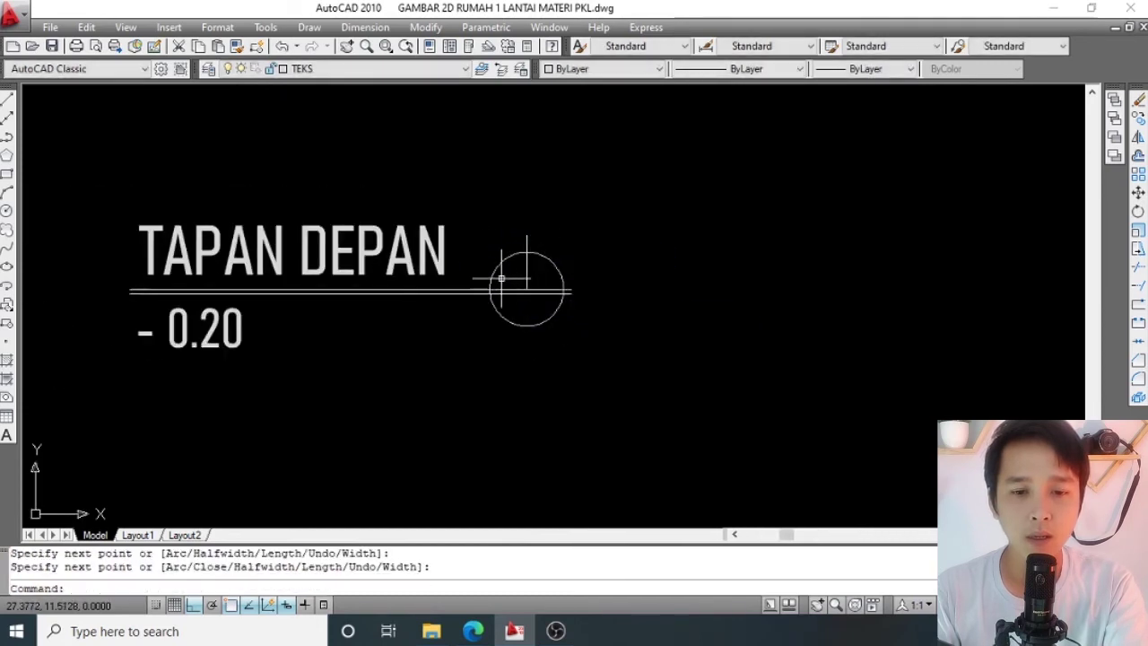
scroll(502, 285, "up", 1)
scroll(556, 275, "down", 1)
scroll(556, 260, "down", 2)
scroll(502, 260, "up", 2)
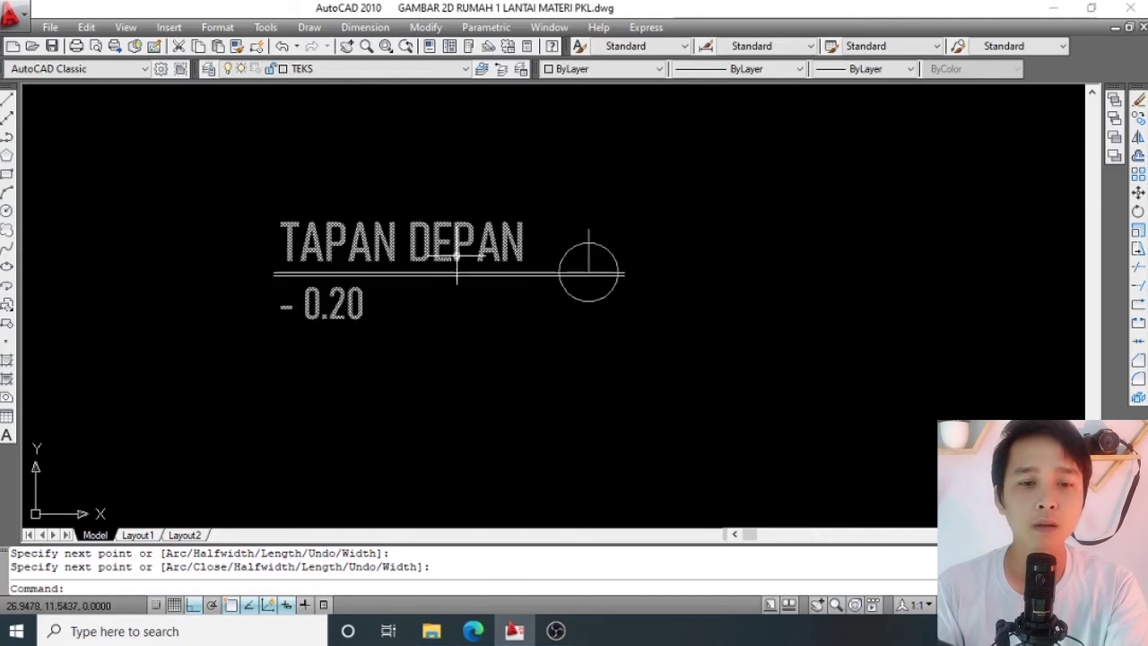
scroll(456, 260, "up", 1)
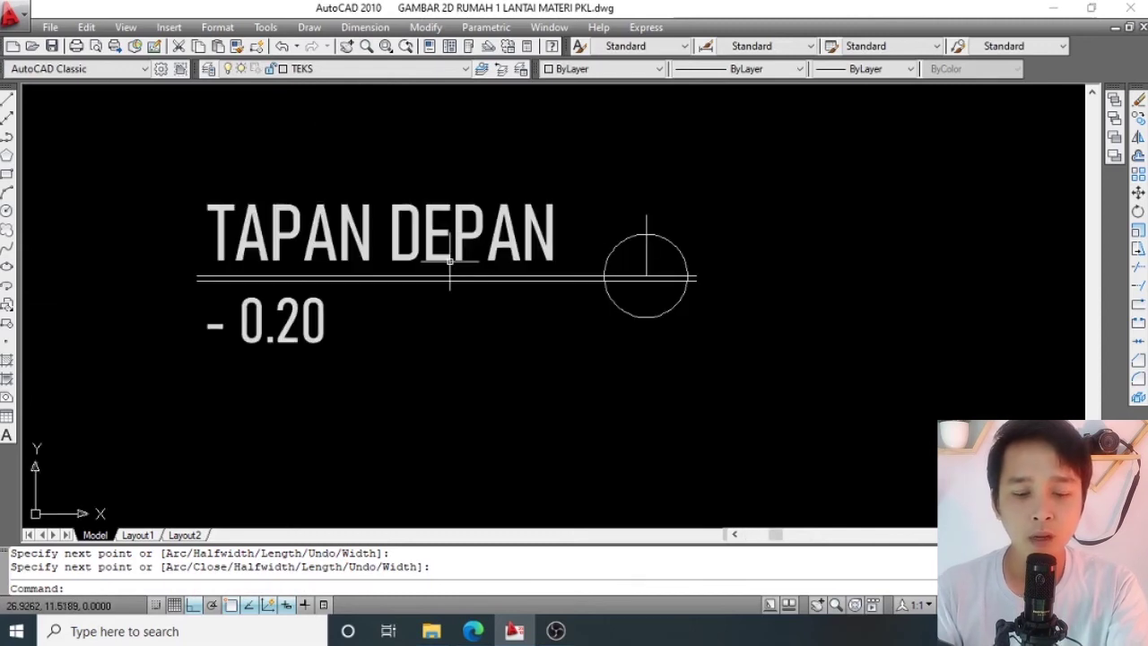
scroll(485, 251, "down", 1)
scroll(462, 274, "down", 2)
scroll(462, 271, "up", 1)
scroll(461, 295, "down", 2)
scroll(461, 321, "down", 1)
scroll(456, 333, "down", 2)
scroll(458, 275, "up", 2)
scroll(458, 276, "up", 1)
Try window-selecting the TAPAN DEPAN label, its underline and circle marker.
left_click(641, 230)
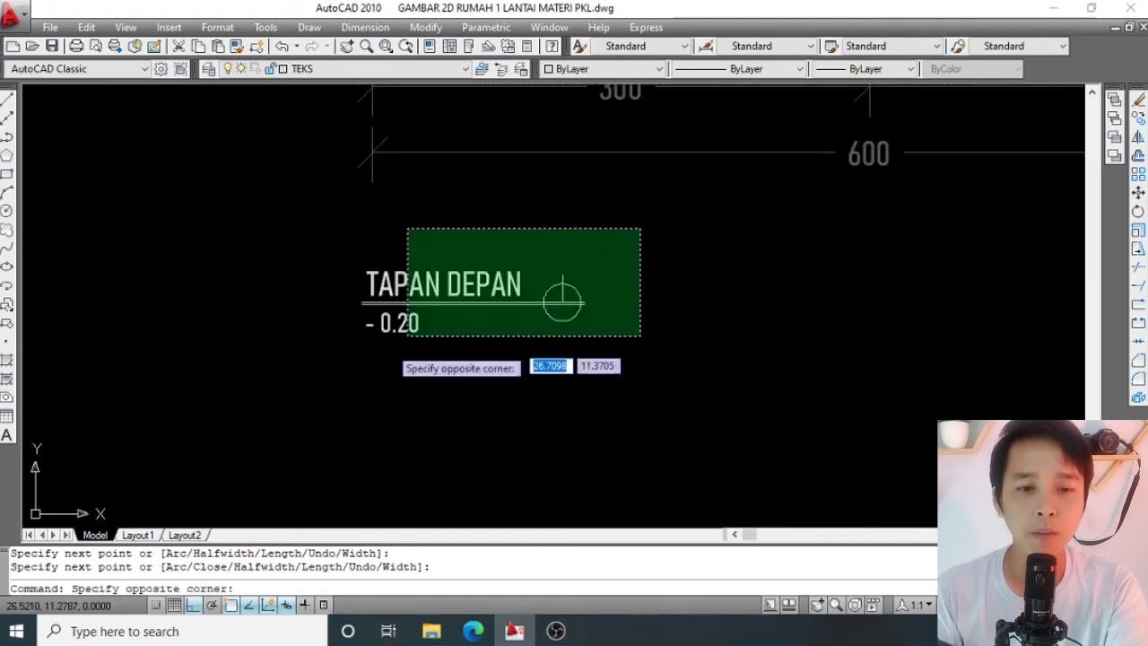
left_click(405, 367)
key("Escape")
scroll(466, 265, "down", 3)
scroll(435, 338, "up", 3)
left_click(500, 278)
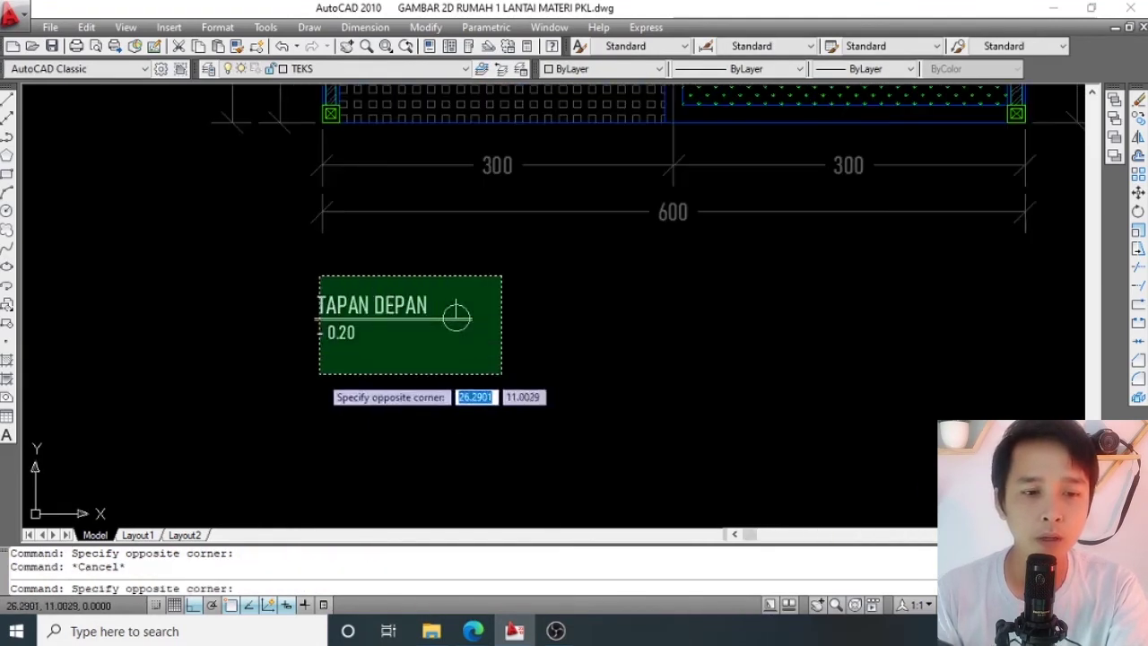
key("Escape")
left_click(517, 279)
left_click(354, 349)
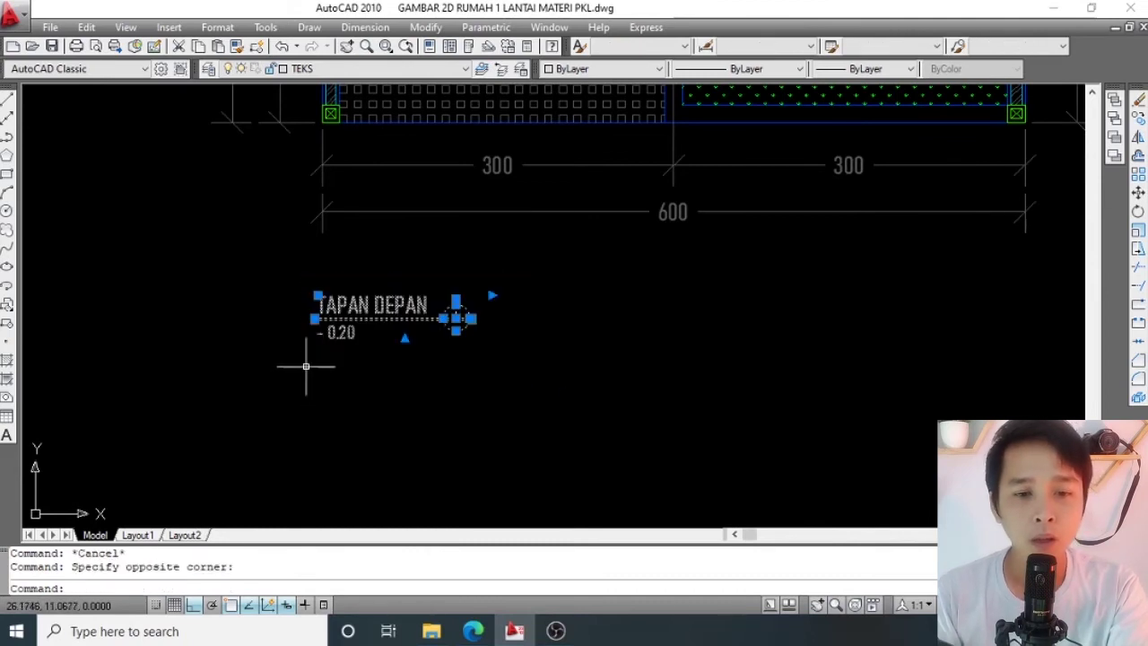
key("Escape")
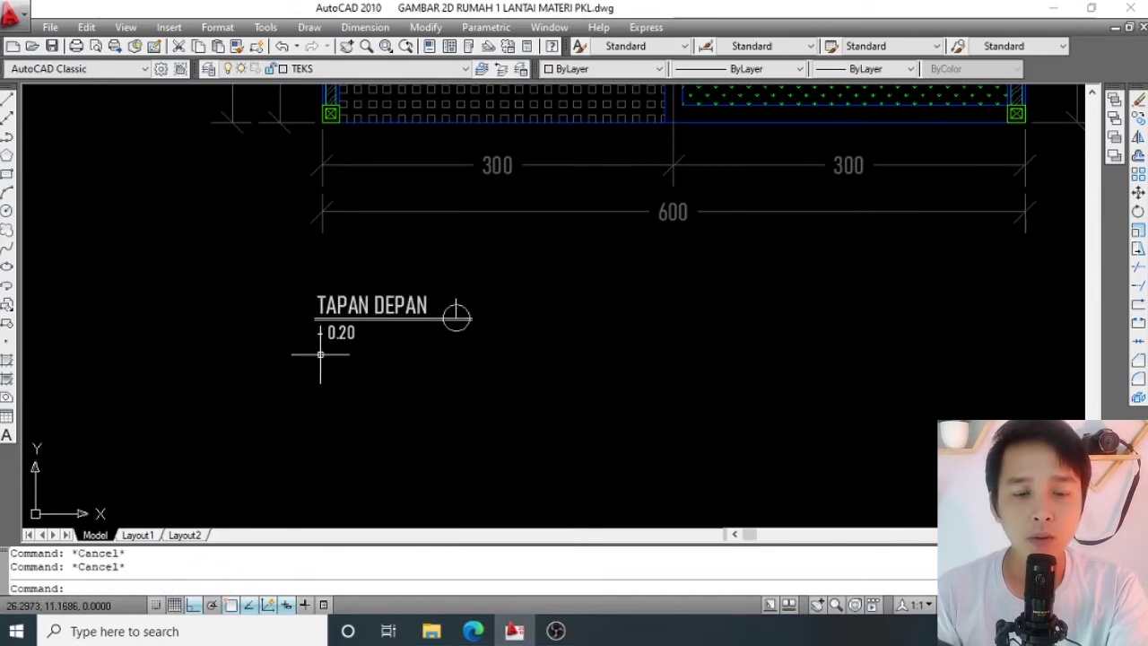
type("SC")
Scale the label, underline and circle marker by 1.25 from the underline's left endpoint.
key("Return")
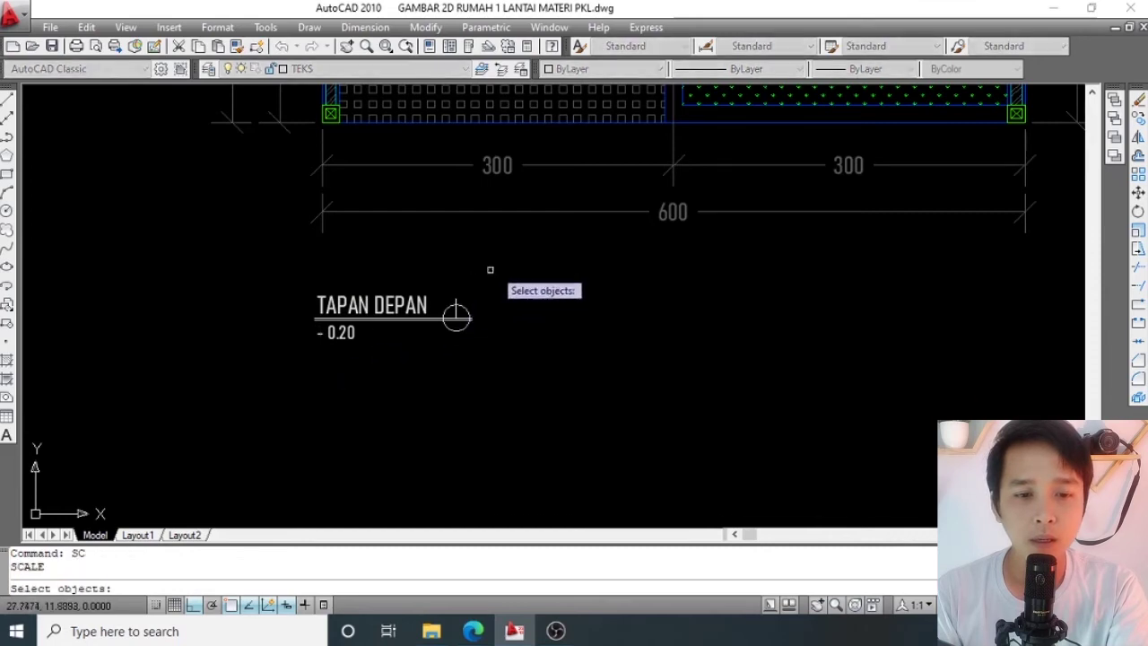
left_click(495, 267)
left_click(324, 362)
key("Return")
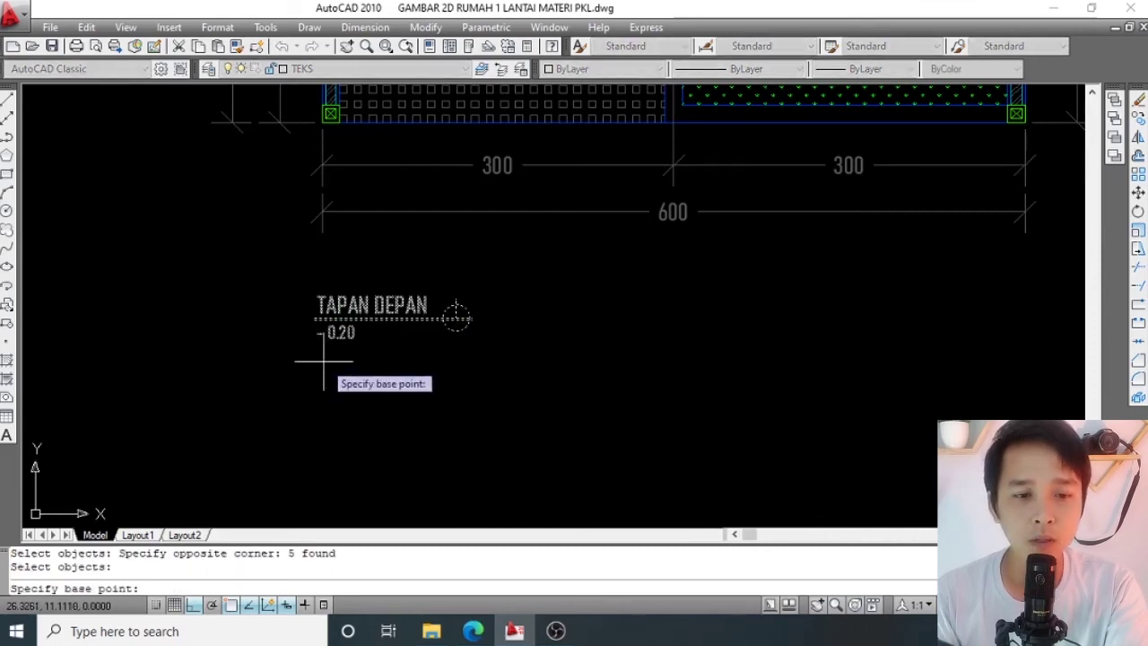
scroll(314, 332, "up", 2)
scroll(320, 314, "up", 2)
left_click(328, 316)
type("1.25")
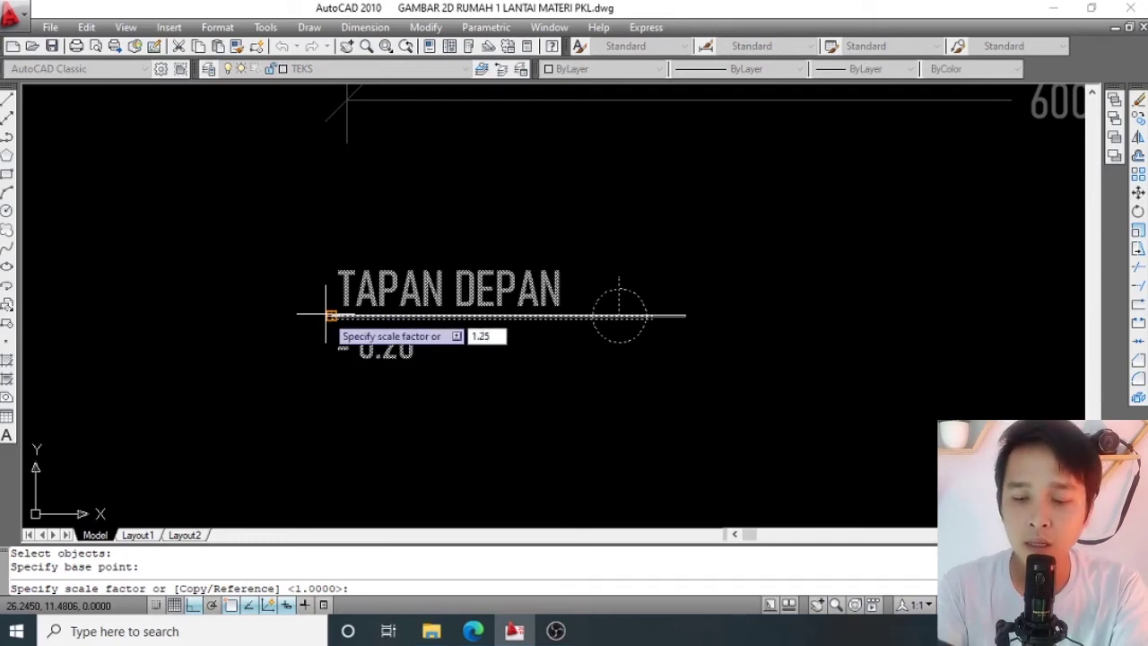
key("Return")
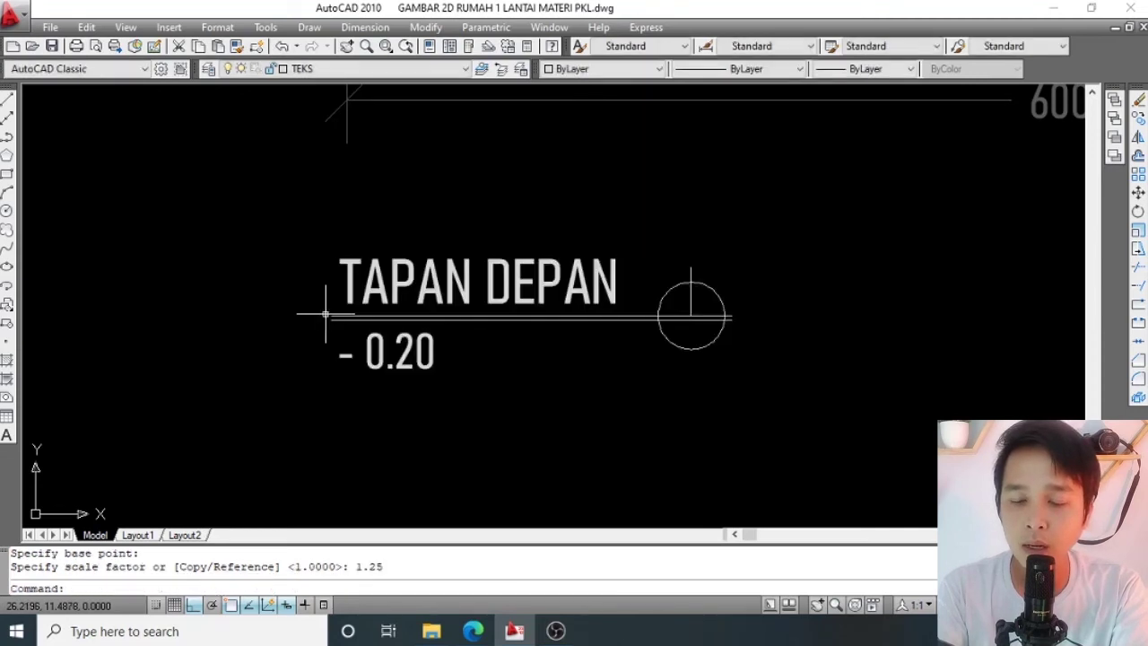
Pan and zoom to inspect the enlarged TAPAN DEPAN label below the plan.
scroll(430, 314, "down", 3)
scroll(439, 323, "down", 2)
scroll(430, 359, "up", 2)
scroll(425, 372, "up", 2)
middle_click_drag(425, 372, 440, 315)
scroll(445, 311, "up", 3)
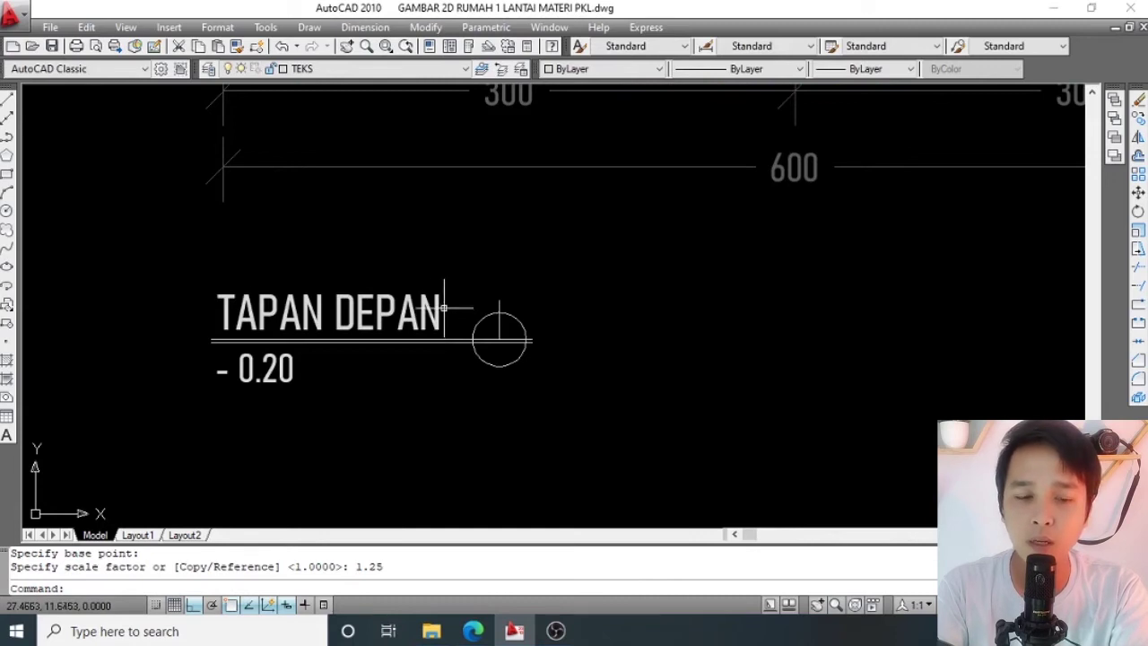
scroll(431, 299, "down", 3)
scroll(451, 341, "down", 2)
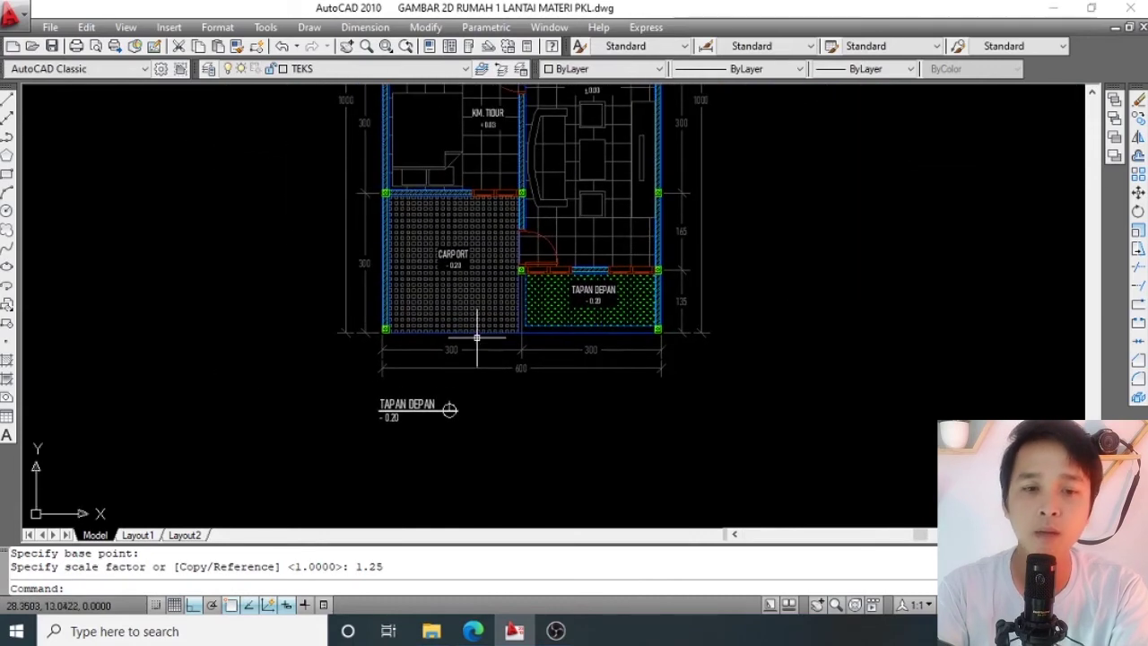
left_click(480, 334)
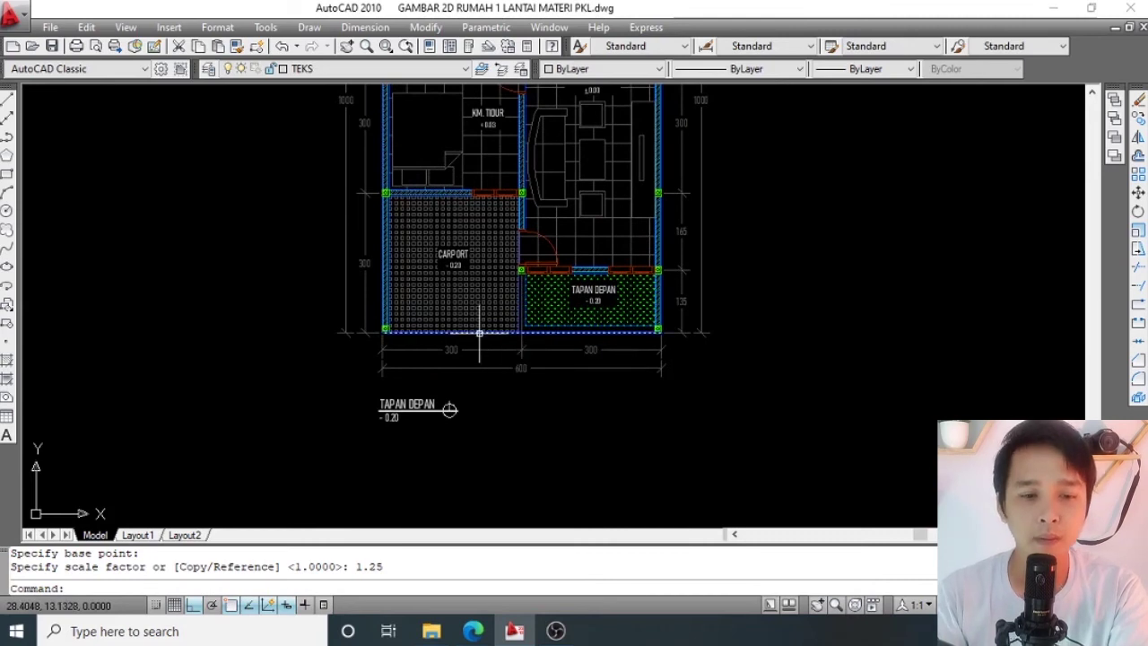
scroll(408, 387, "up", 4)
scroll(408, 381, "down", 2)
scroll(448, 368, "down", 1)
scroll(475, 354, "down", 2)
scroll(485, 339, "down", 1)
scroll(486, 339, "up", 2)
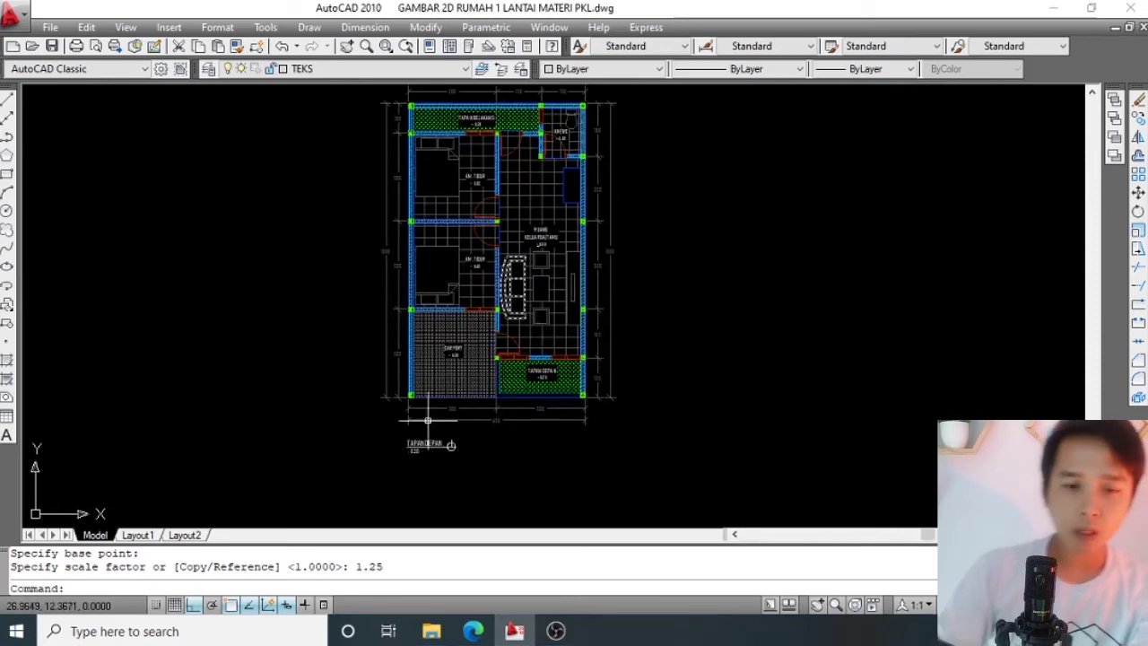
scroll(466, 382, "up", 5)
Replace the title words TAPAN DEPAN with DENAH in the copied label.
double_click(462, 366)
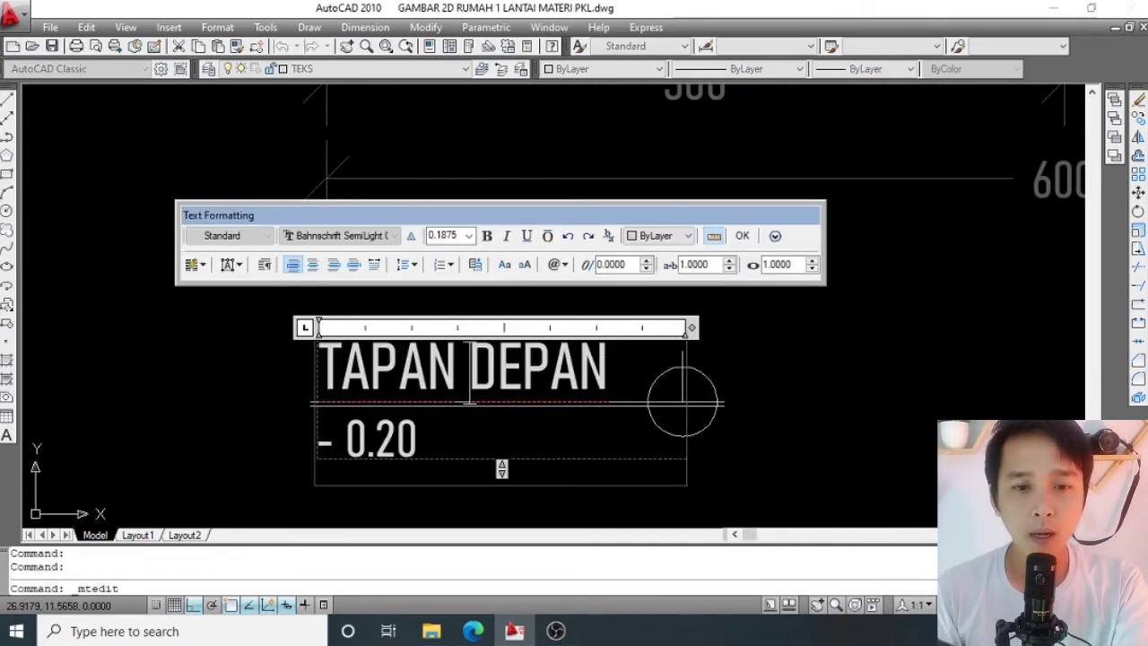
left_click_drag(614, 366, 266, 363)
type("DENAH")
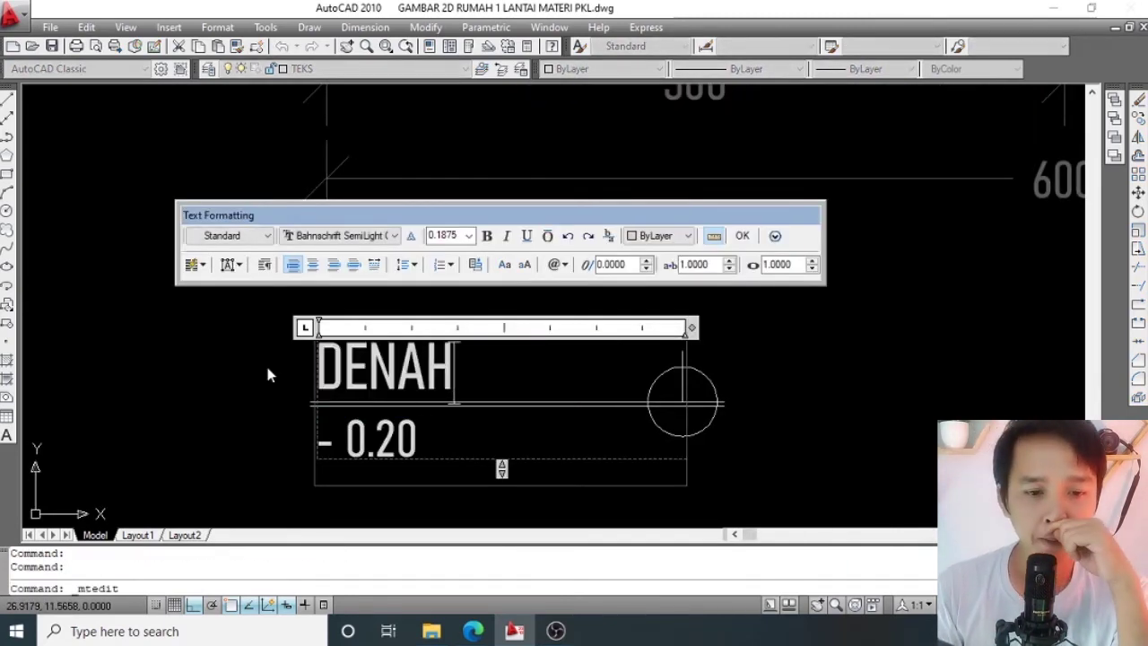
left_click(265, 362)
scroll(408, 368, "down", 2)
scroll(408, 368, "up", 2)
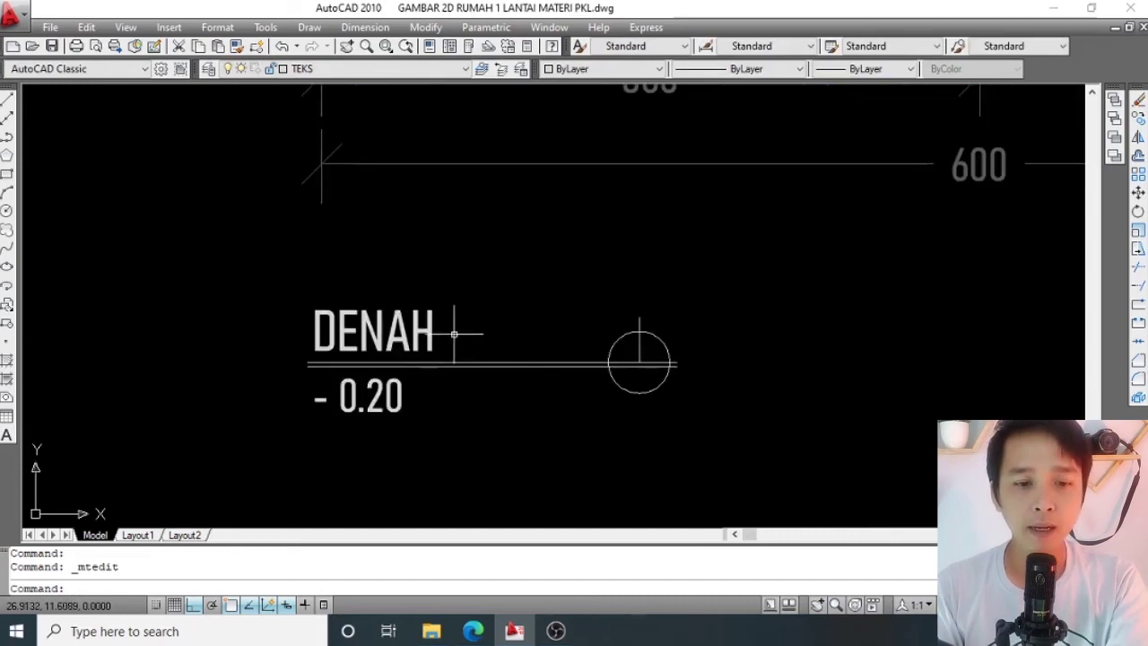
scroll(385, 395, "up", 2)
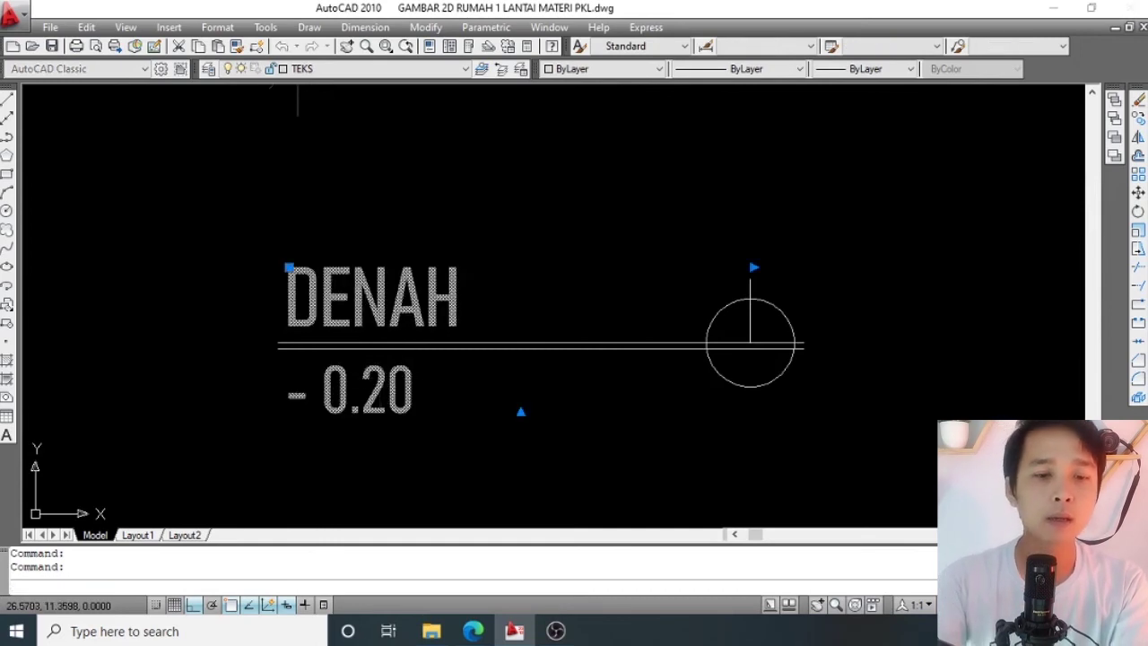
Change the - 0.20 line to SKALA 1:100 and set its text height to 0.1.
double_click(386, 395)
triple_click(385, 395)
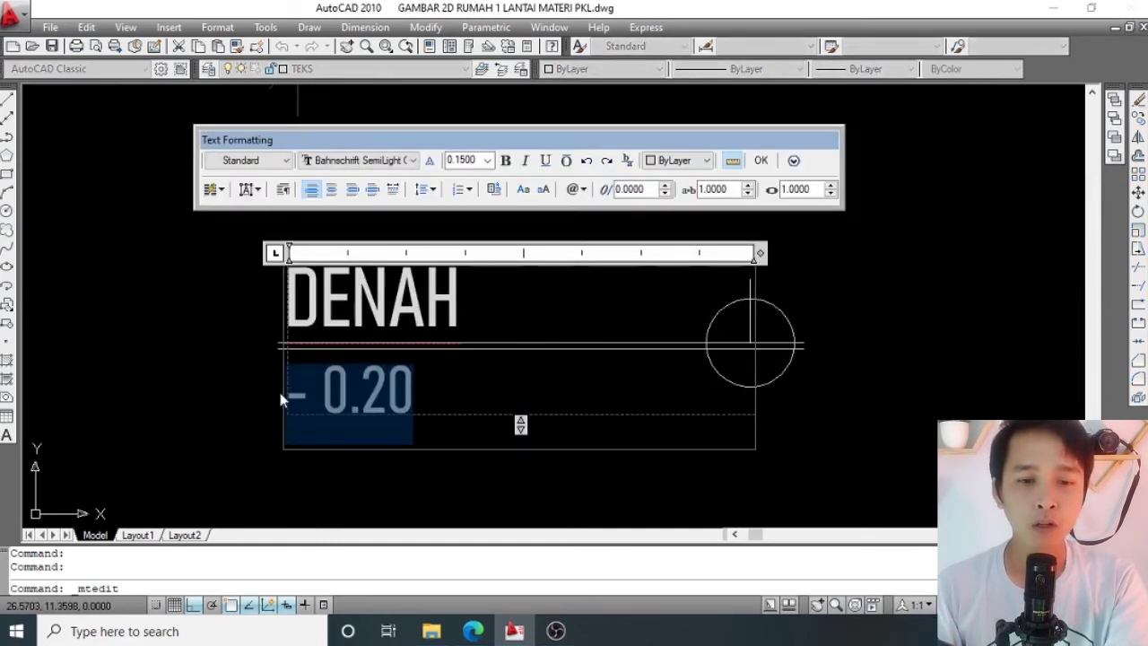
type("SKALA")
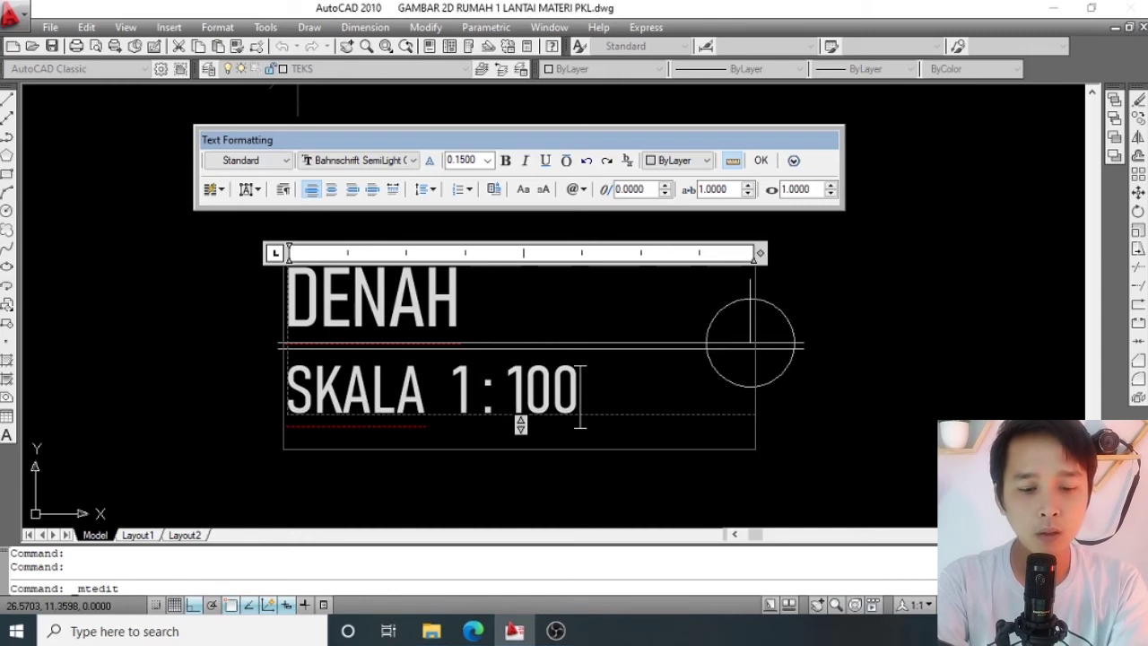
left_click_drag(579, 394, 287, 394)
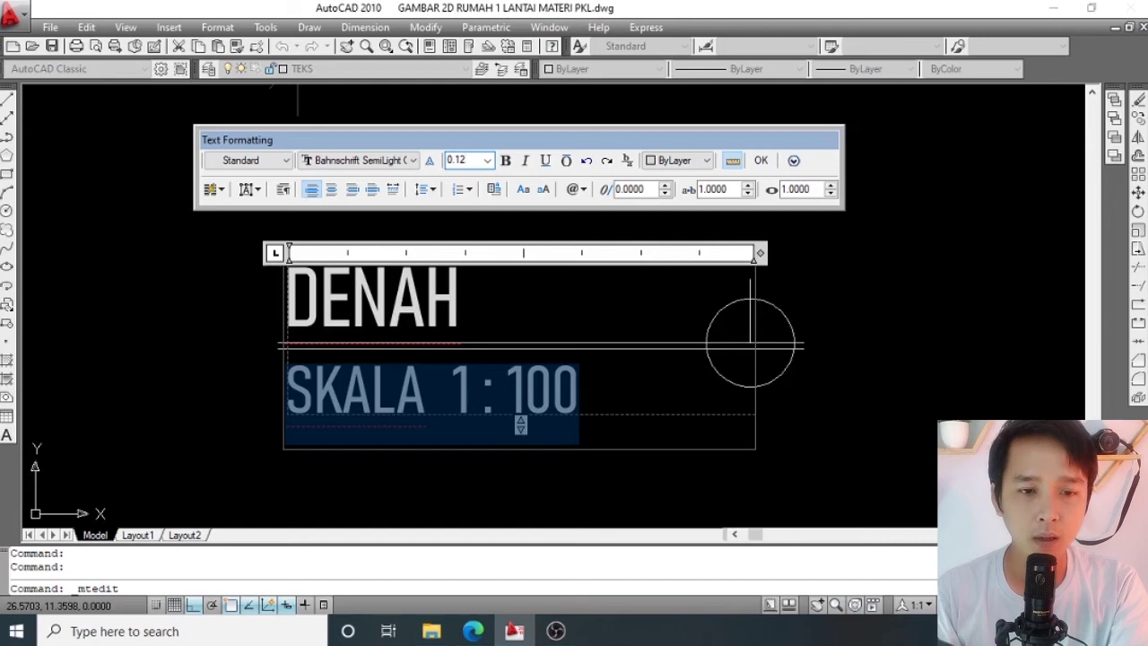
key("Return")
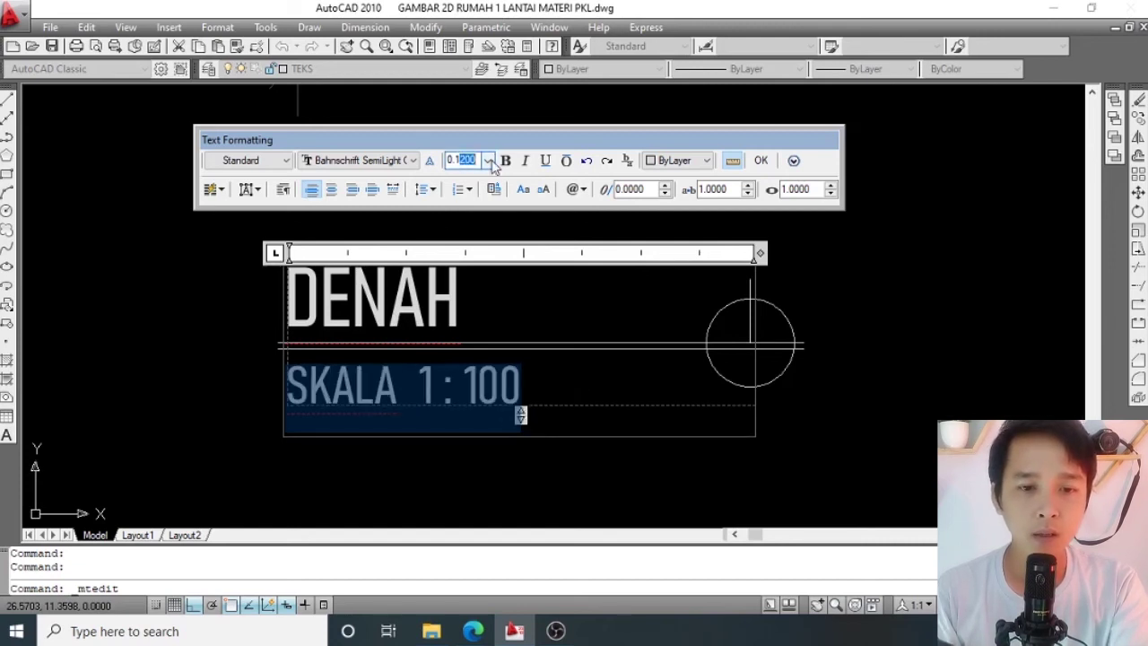
type("0.1")
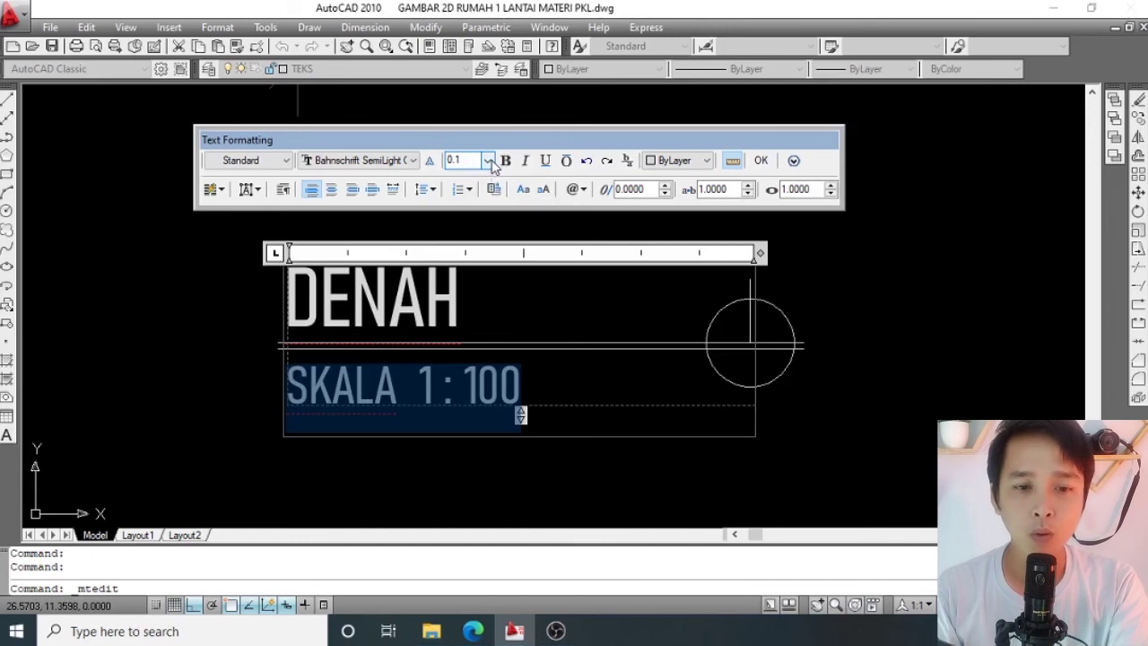
key("Return")
Close the text editor, keeping the DENAH / SKALA 1:100 edits.
left_click(749, 343)
scroll(436, 290, "down", 2)
scroll(400, 434, "down", 3)
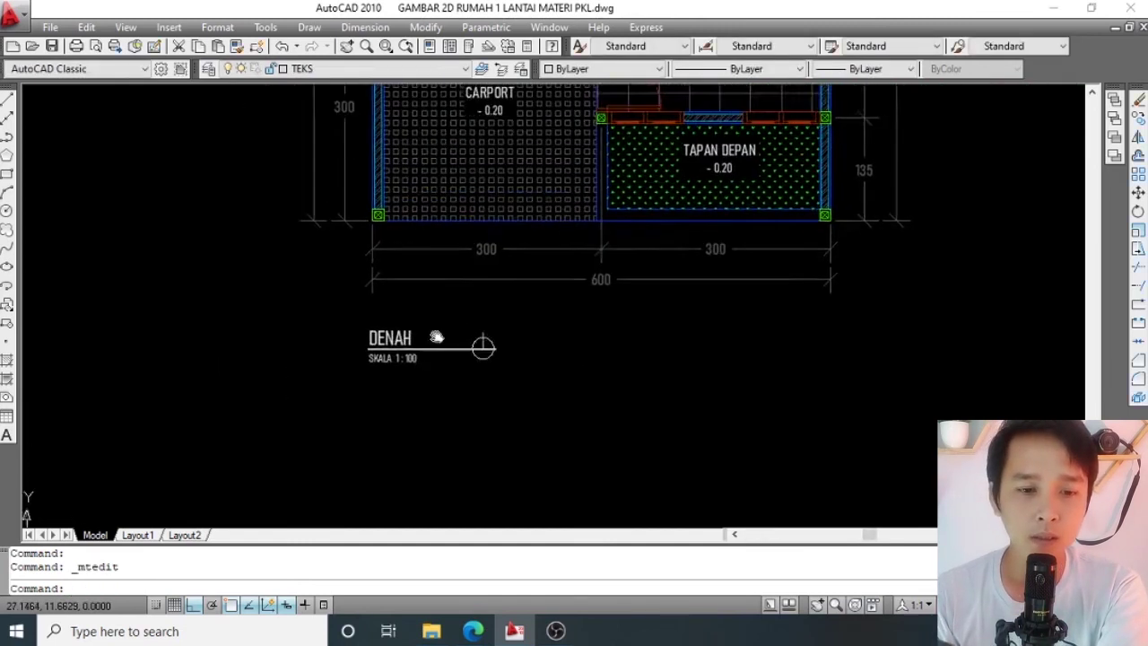
scroll(431, 359, "down", 2)
scroll(475, 240, "down", 1)
scroll(476, 240, "down", 3)
scroll(455, 274, "up", 2)
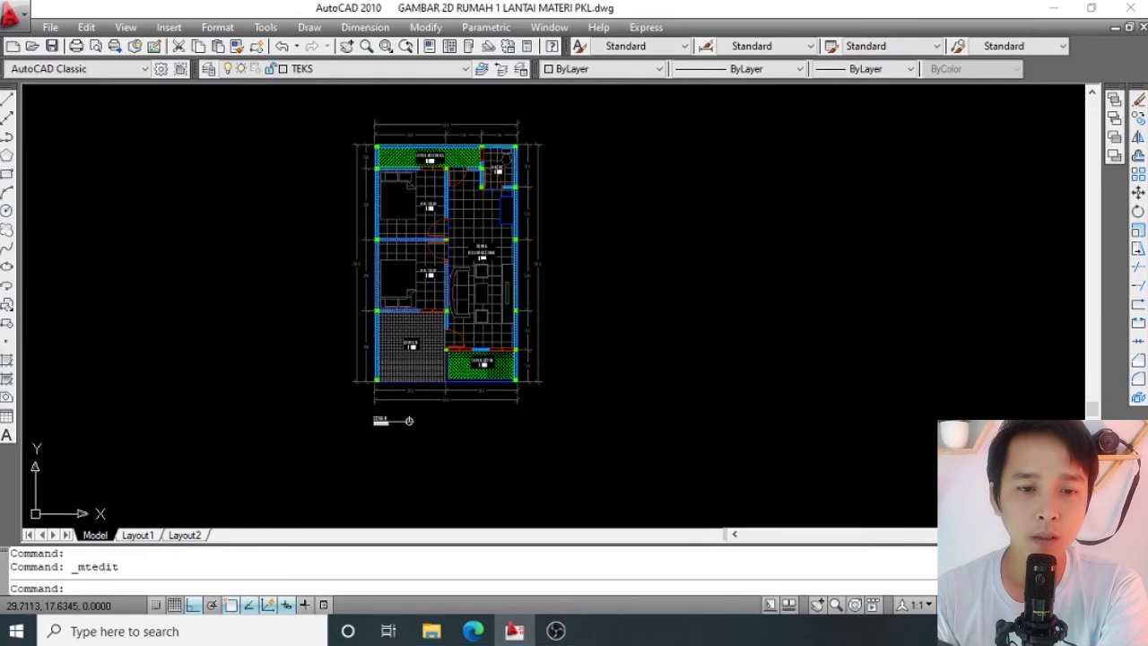
scroll(489, 245, "up", 4)
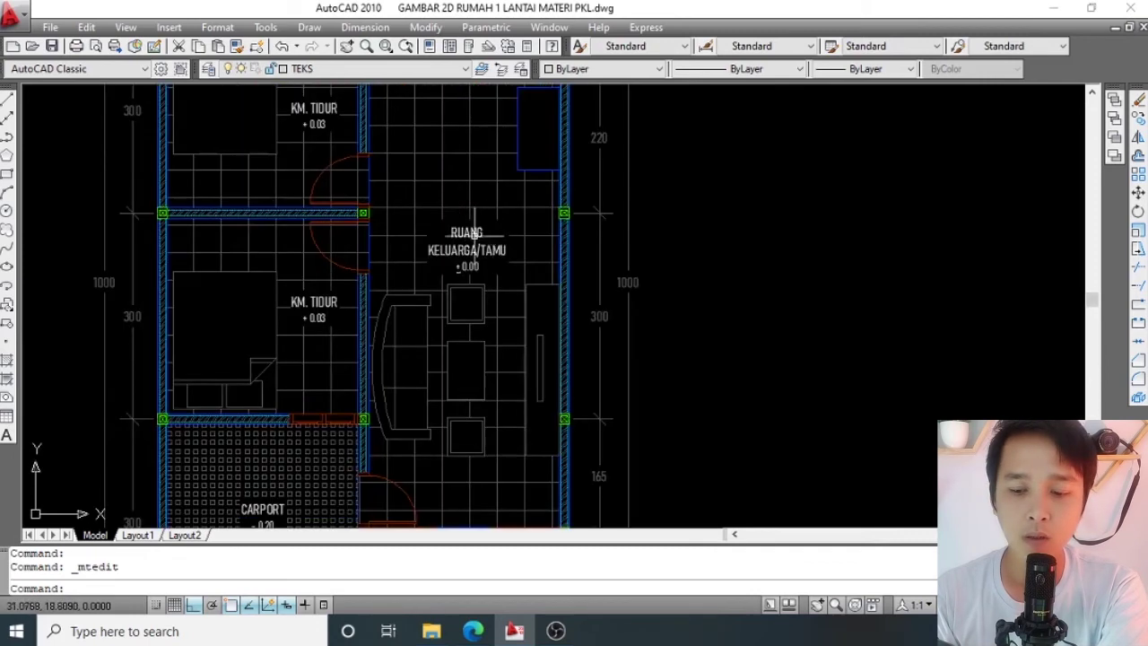
scroll(467, 246, "down", 4)
scroll(370, 422, "up", 4)
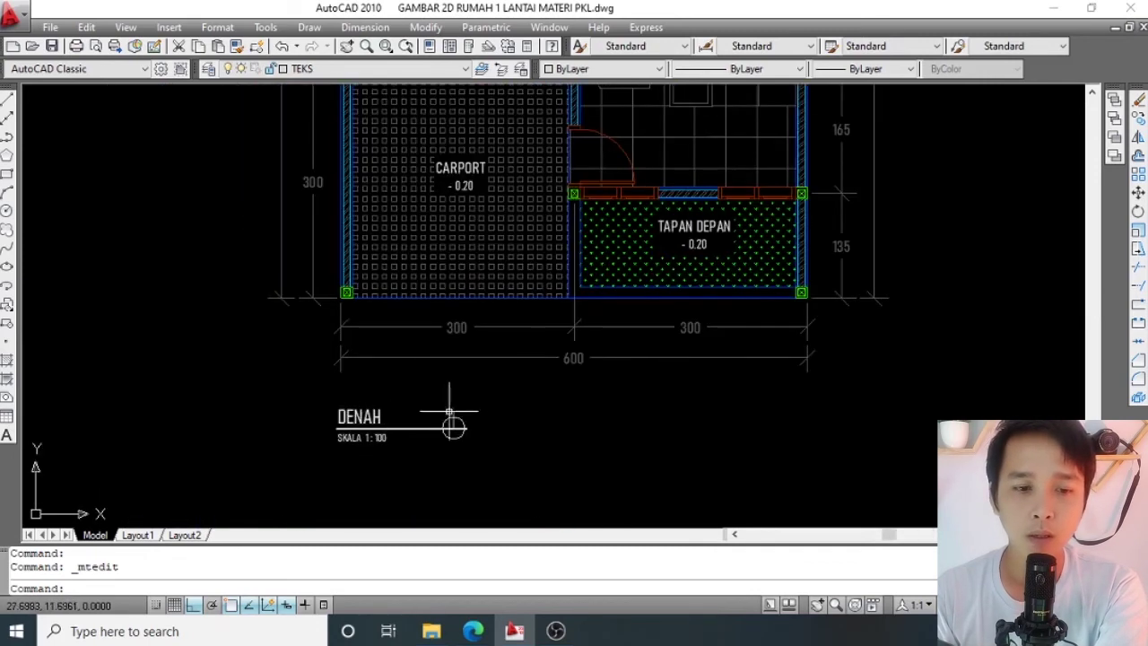
scroll(425, 373, "down", 2)
Move the DENAH title block slightly up beneath the plan and save the drawing.
left_click_drag(487, 385, 363, 453)
scroll(487, 416, "up", 2)
type("m")
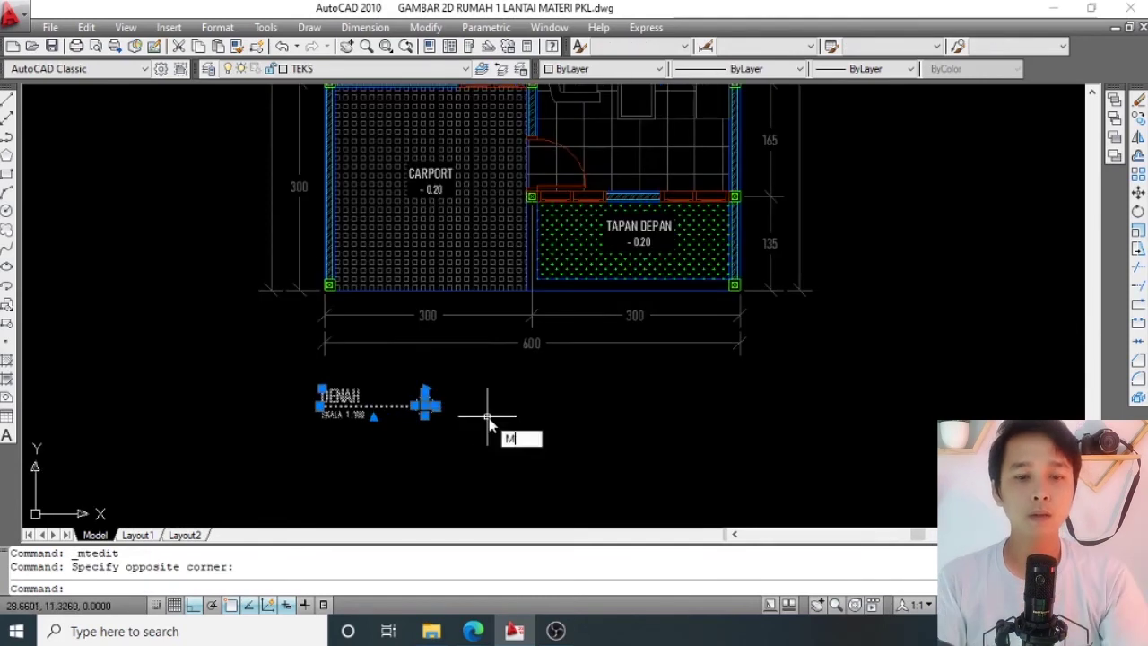
key("Return")
left_click(506, 417)
left_click(508, 399)
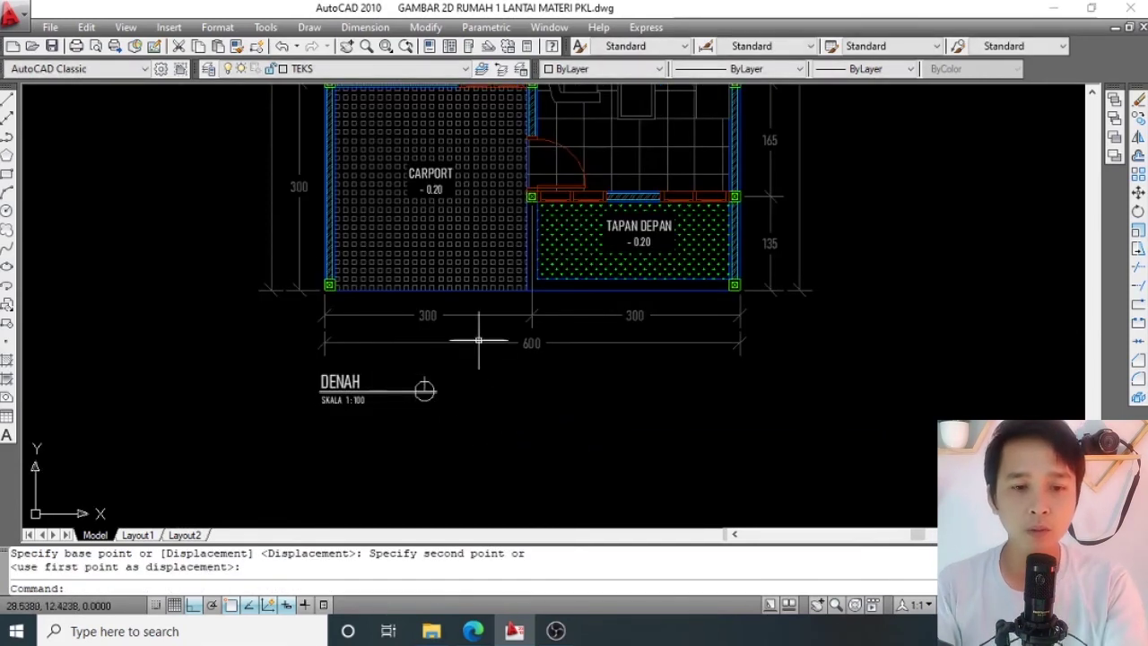
scroll(503, 287, "down", 5)
scroll(507, 278, "up", 1)
scroll(498, 289, "up", 2)
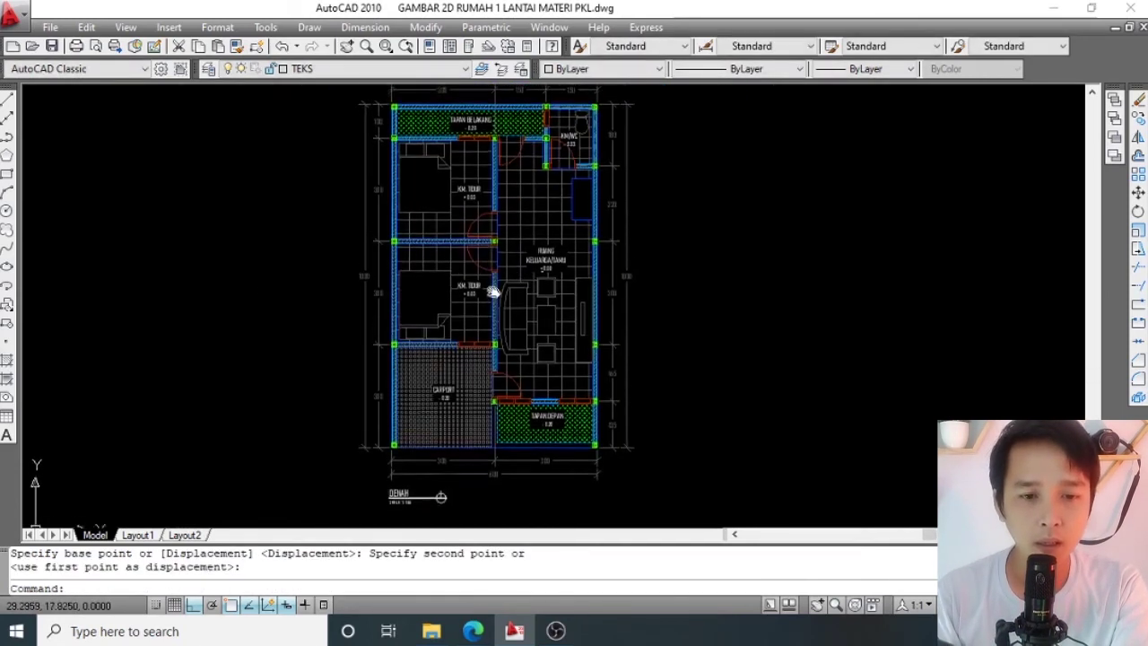
left_click(51, 47)
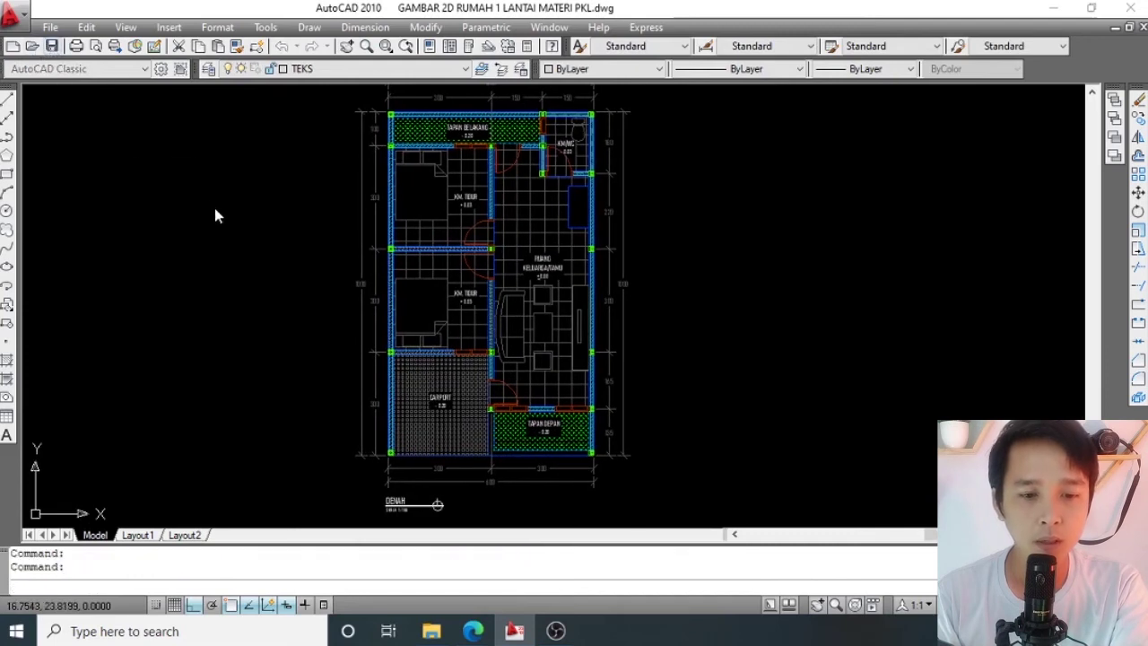